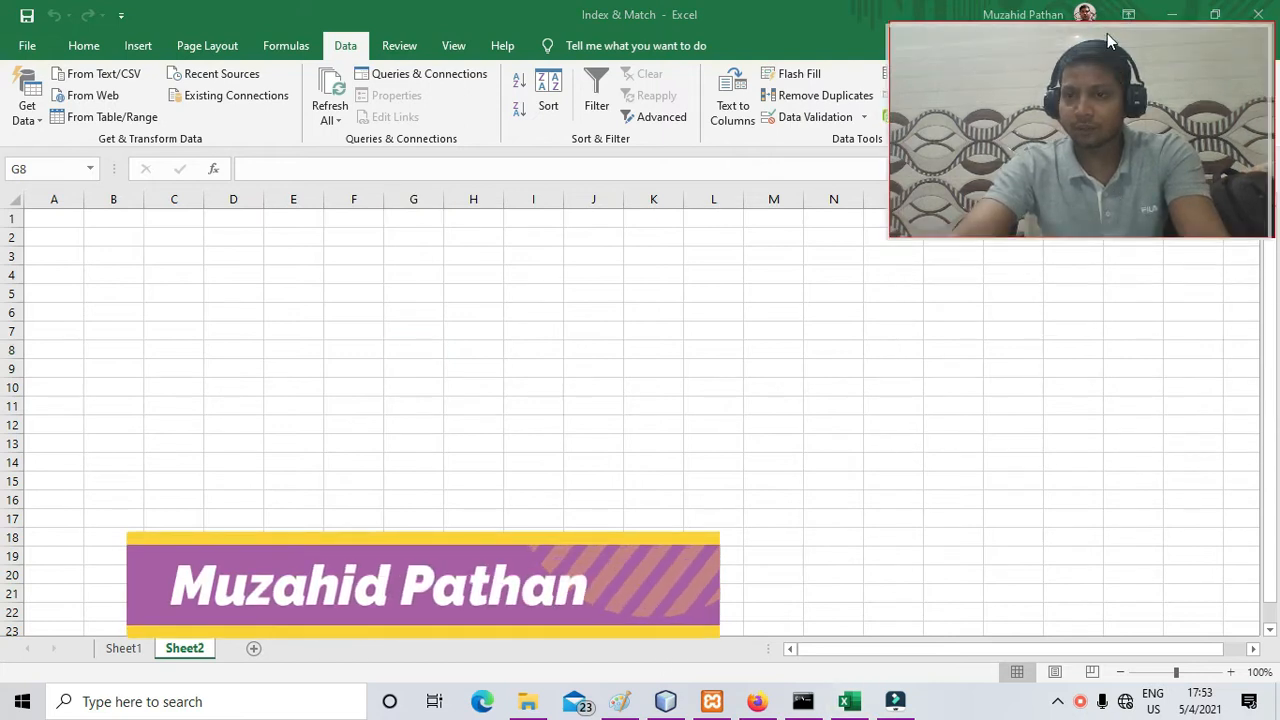
pyautogui.moveTo(908, 146); pyautogui.dragTo(1109, 297)
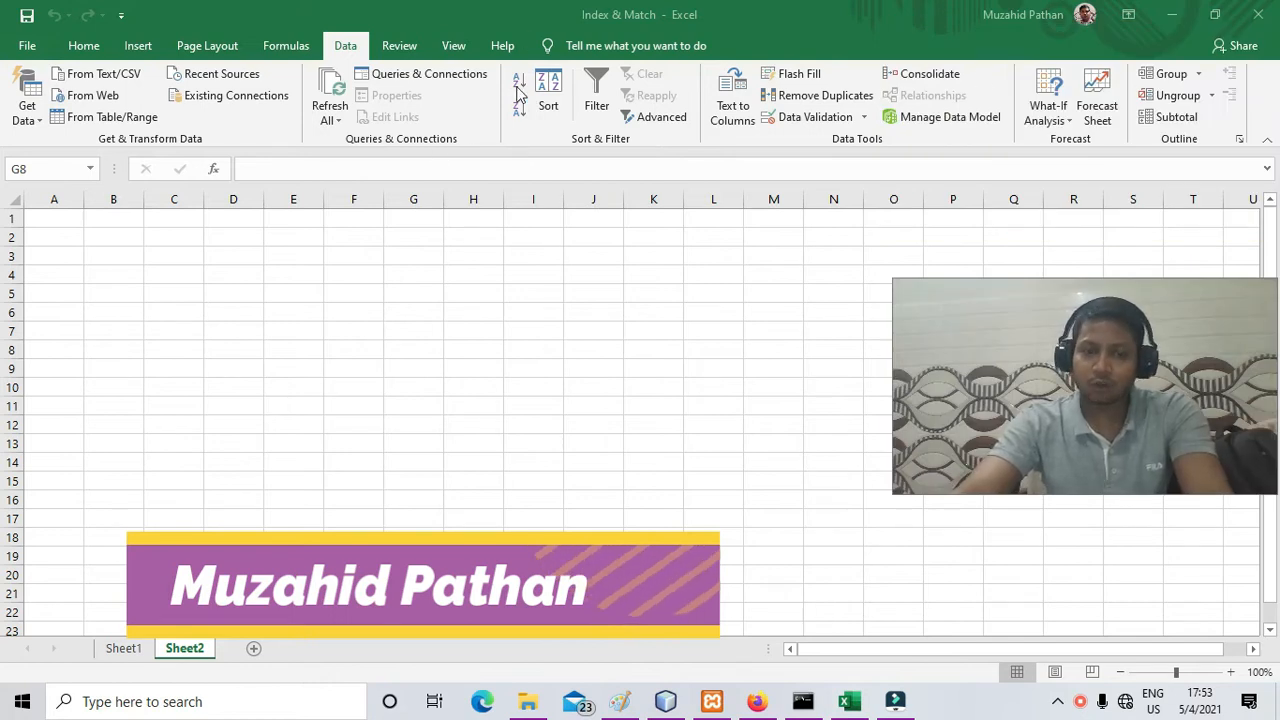
pyautogui.click(405, 352)
# Review the first record of the table on Sheet1, checking its ID number, name, state and post cells.
pyautogui.click(139, 648)
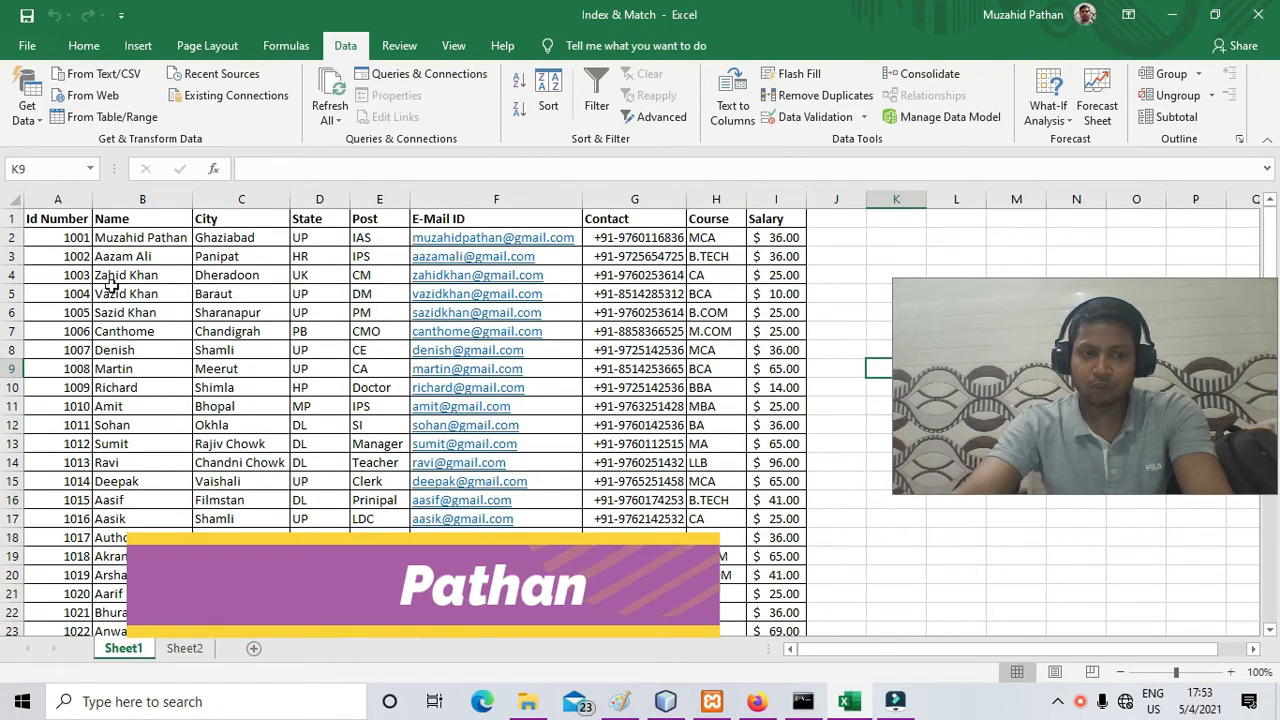
pyautogui.click(110, 237)
pyautogui.click(52, 235)
pyautogui.click(127, 240)
pyautogui.click(324, 238)
pyautogui.click(375, 237)
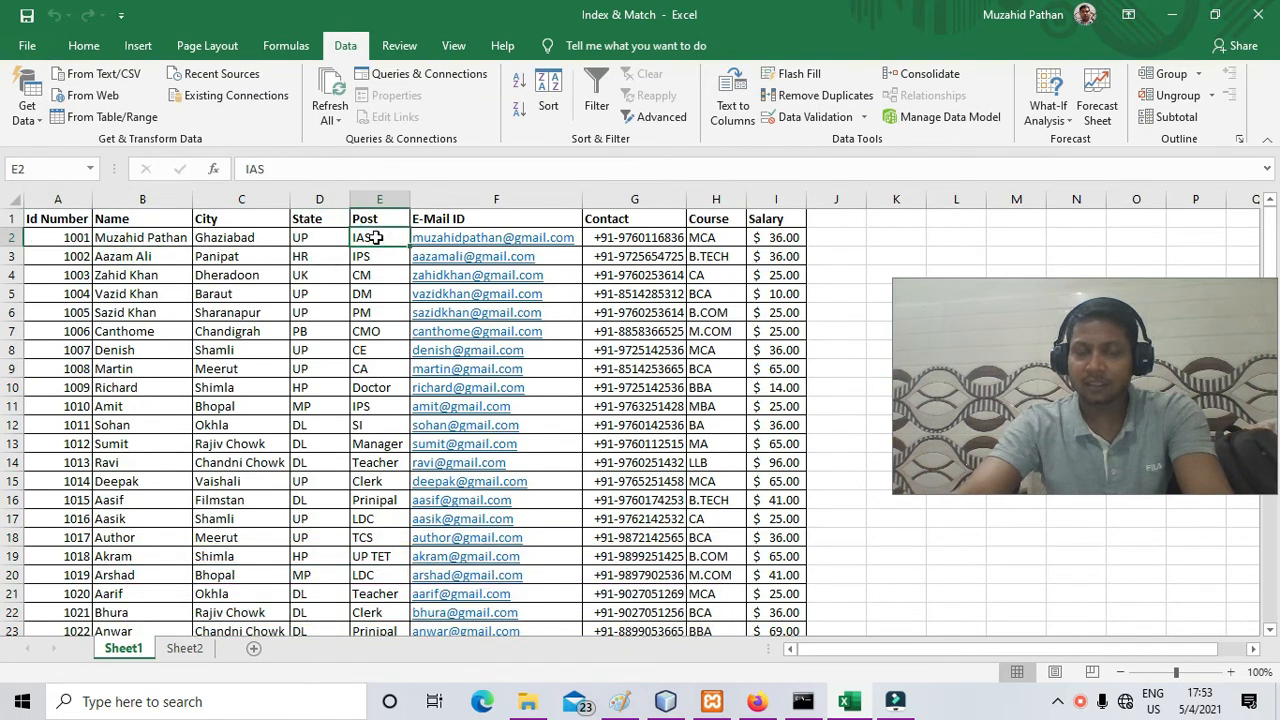
# Enter the numbers 25, 36, 65, 25, 14, 52, 22, 14, 25 and 65 in cells A1 to A10 of Sheet2.
pyautogui.click(180, 648)
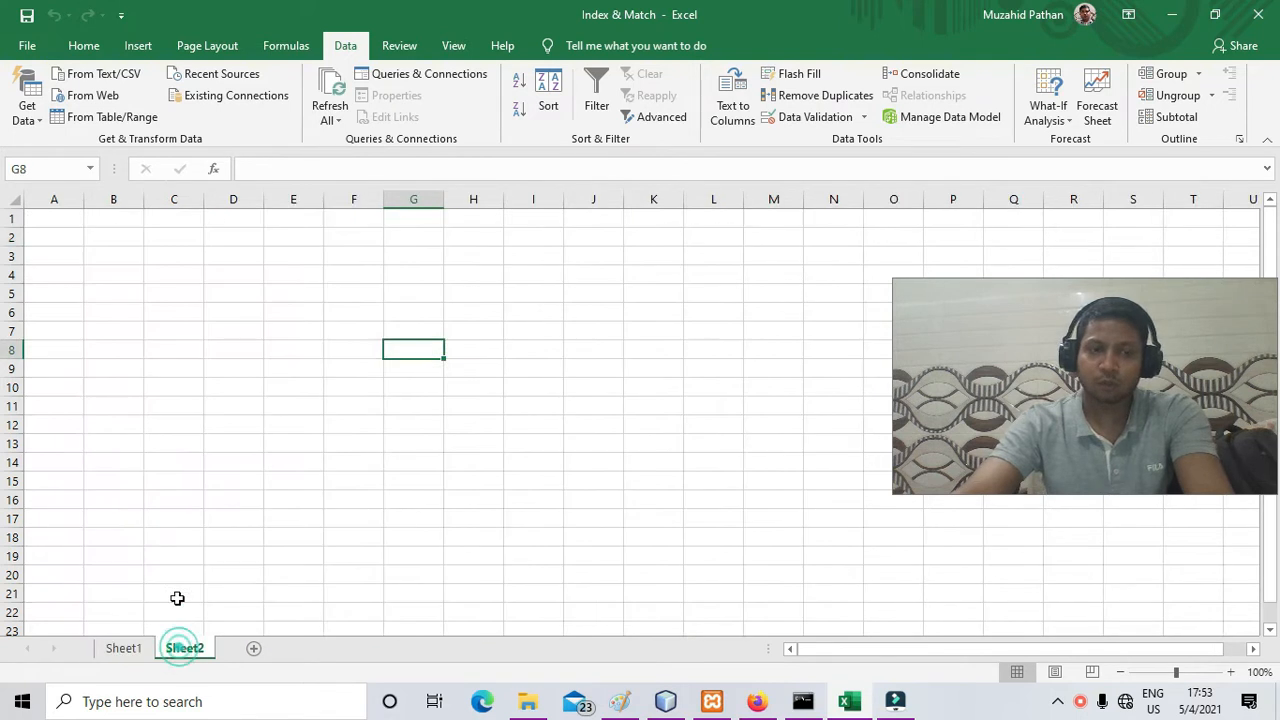
pyautogui.press('Left')
pyautogui.press('Left')
pyautogui.press('Left')
pyautogui.press('Left')
pyautogui.press('Left')
pyautogui.press('Left')
pyautogui.press('Up')
pyautogui.press('Up')
pyautogui.press('Up')
pyautogui.press('Up')
pyautogui.press('Up')
pyautogui.press('Up')
pyautogui.press('Up')
pyautogui.write('25')
pyautogui.press('Return')
pyautogui.write('36')
pyautogui.press('Return')
pyautogui.write('65')
pyautogui.press('Return')
pyautogui.write('25')
pyautogui.press('Return')
pyautogui.write('14')
pyautogui.press('Return')
pyautogui.press('Return')
pyautogui.write('2')
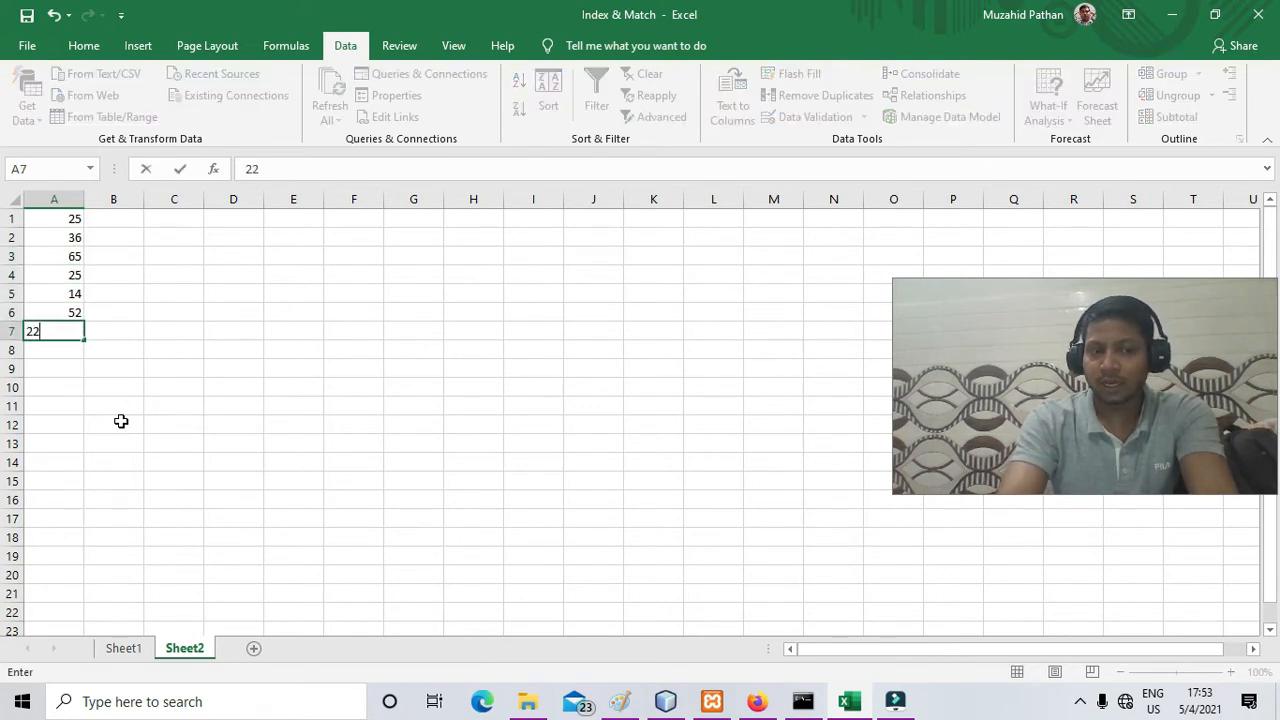
pyautogui.press('Return')
pyautogui.write('14')
pyautogui.press('Return')
pyautogui.write('25')
pyautogui.press('Return')
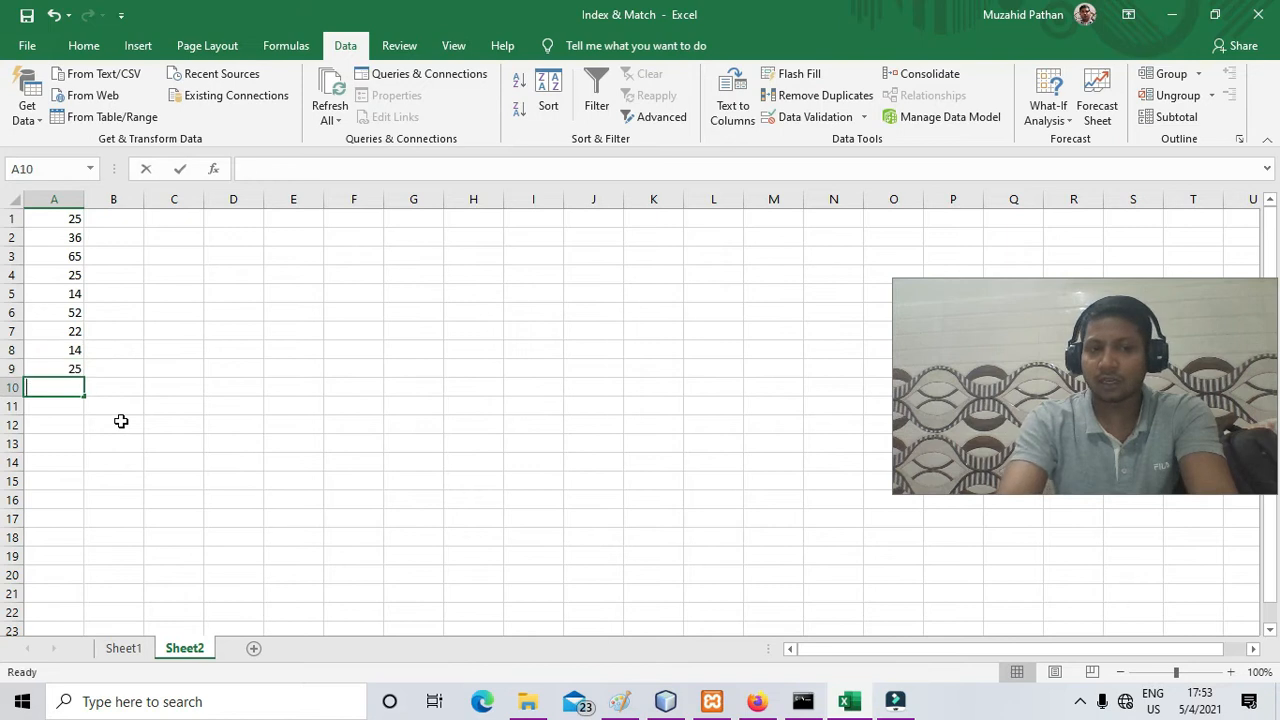
pyautogui.write('65')
pyautogui.press('Return')
# Sort the numbers in column A from smallest to largest, and re-sort them from largest to smallest.
pyautogui.click(67, 221)
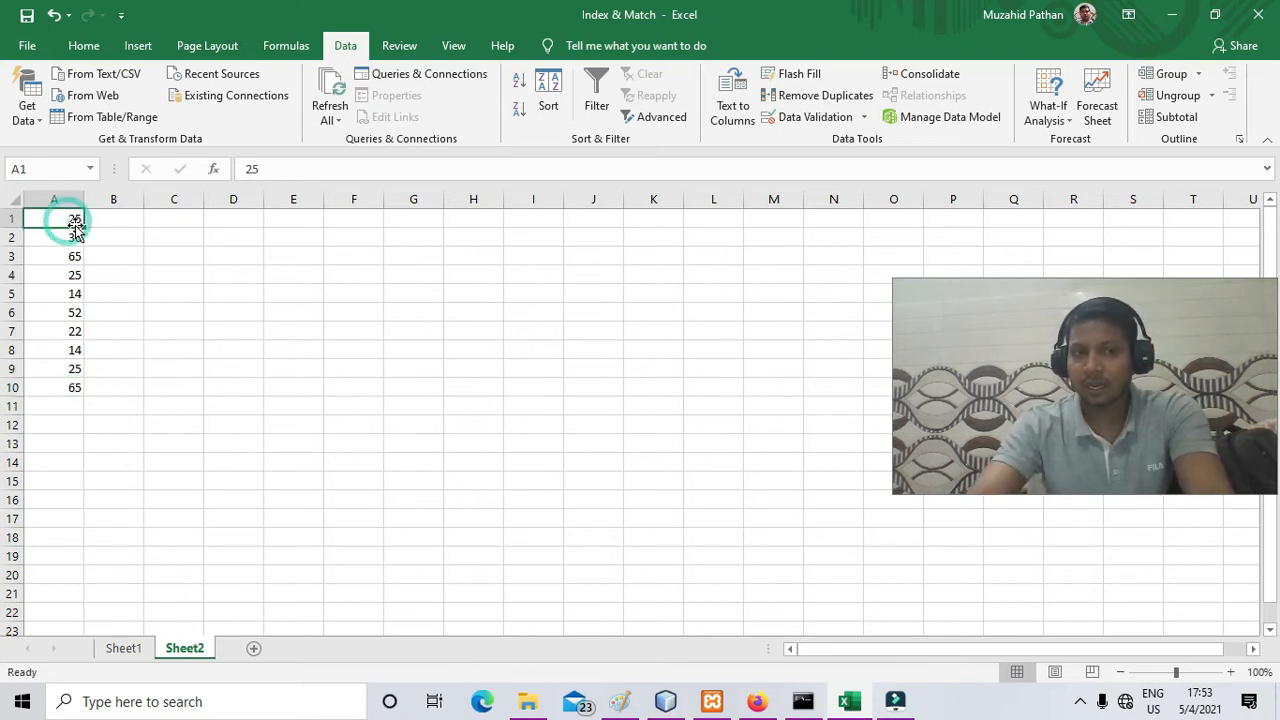
pyautogui.click(518, 93)
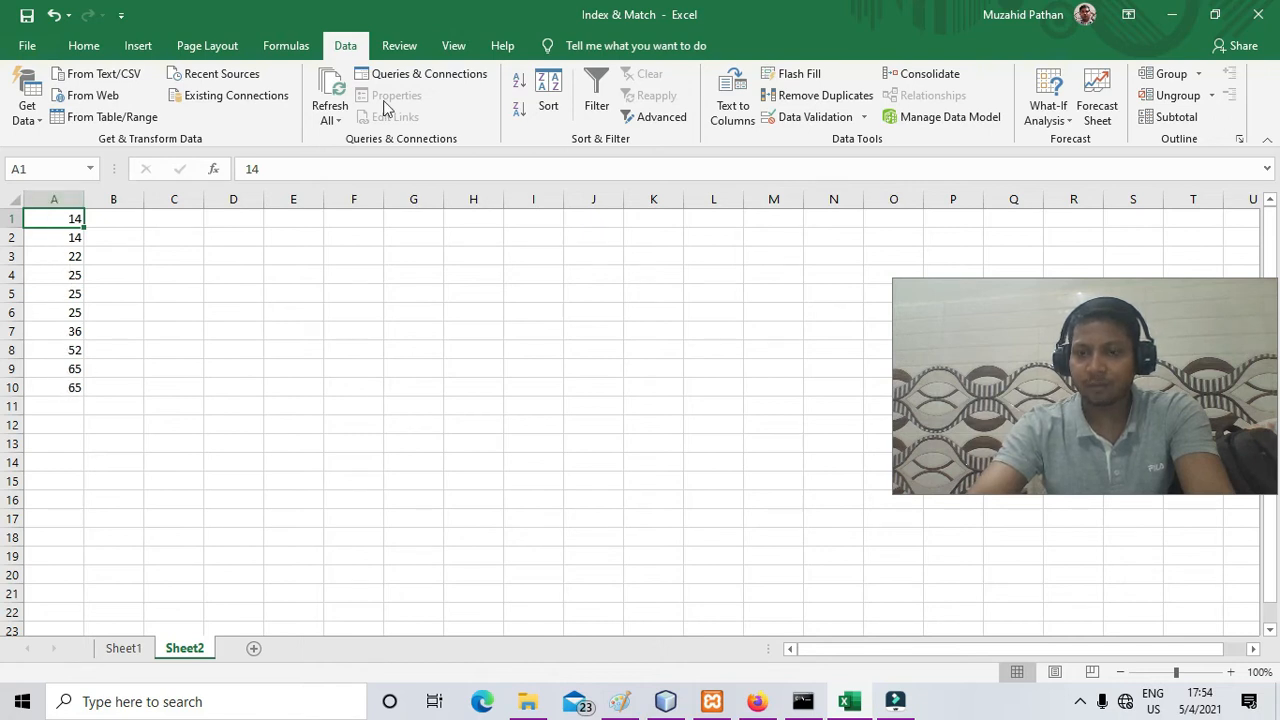
pyautogui.click(521, 115)
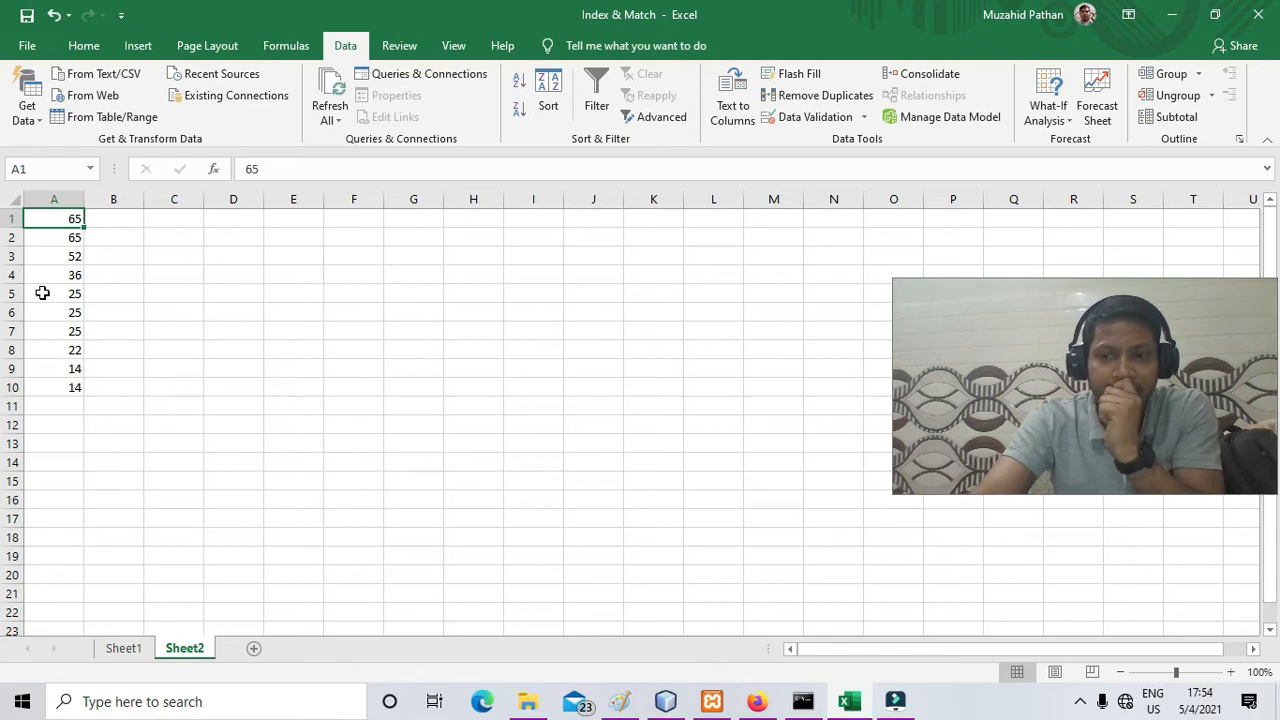
# Fill cell A1 with yellow and cell A2 with the darker blue theme color.
pyautogui.click(70, 375)
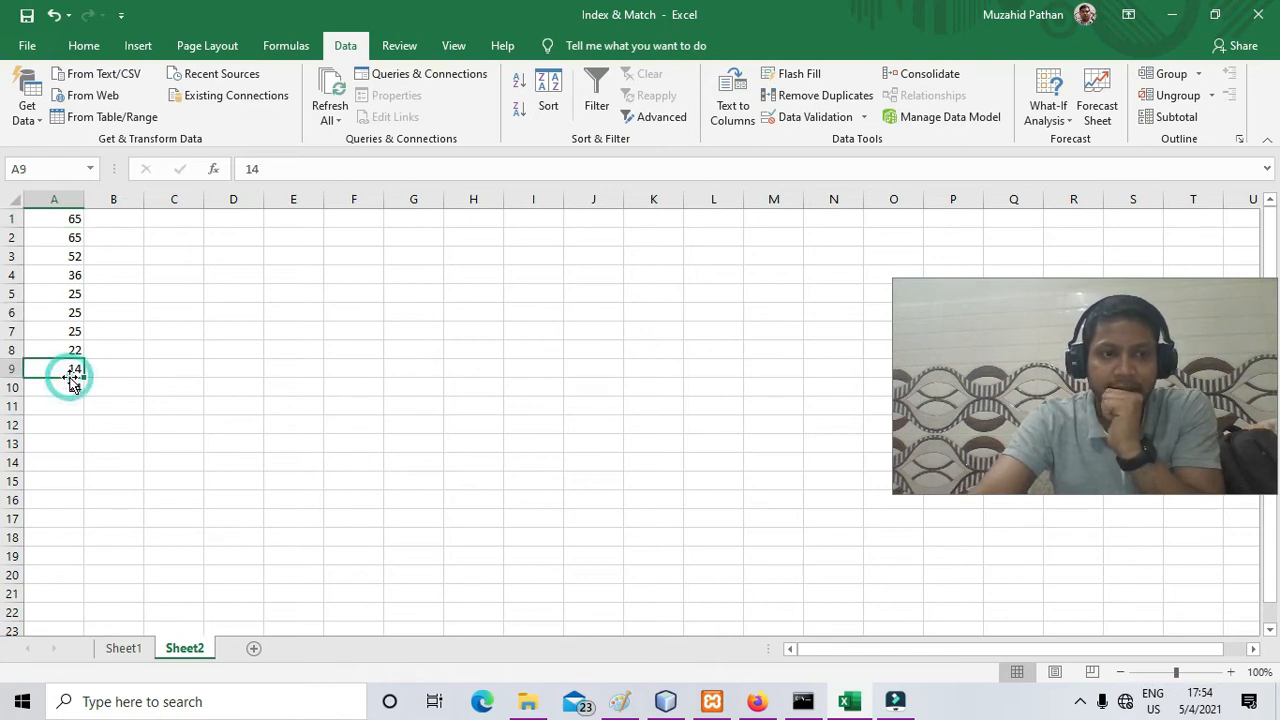
pyautogui.click(78, 48)
pyautogui.click(70, 256)
pyautogui.click(70, 218)
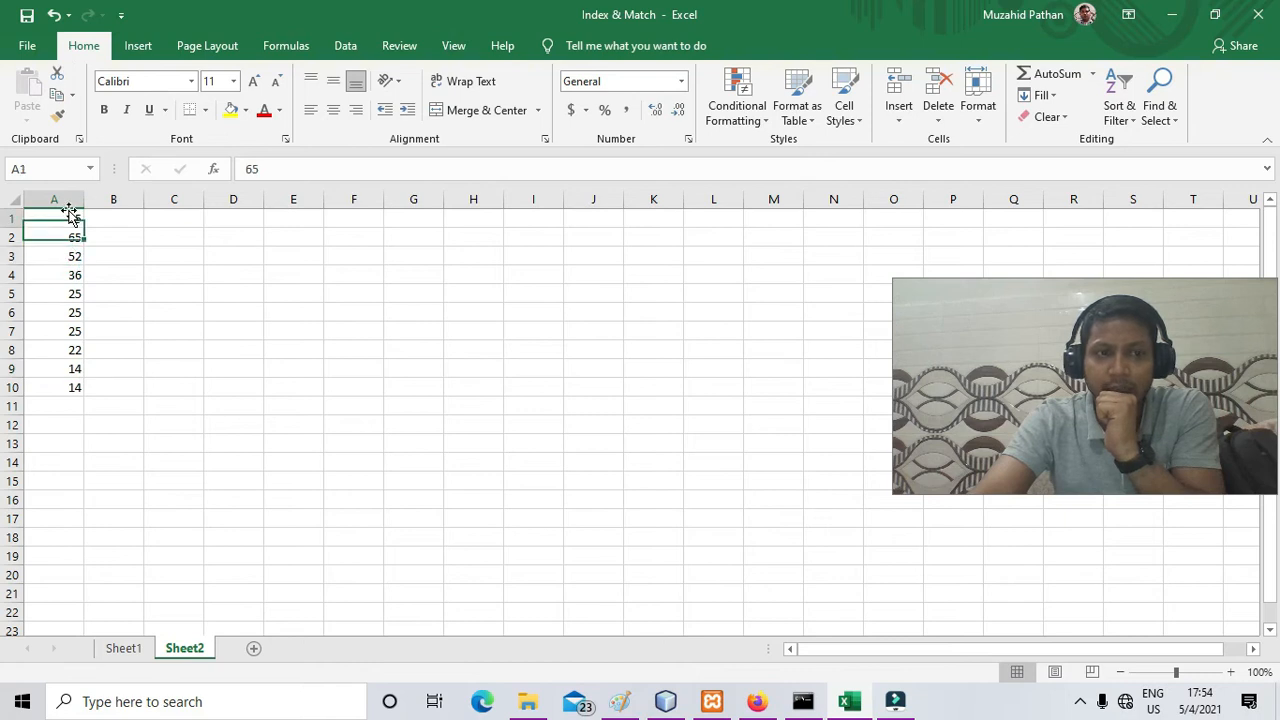
pyautogui.click(232, 111)
pyautogui.click(68, 236)
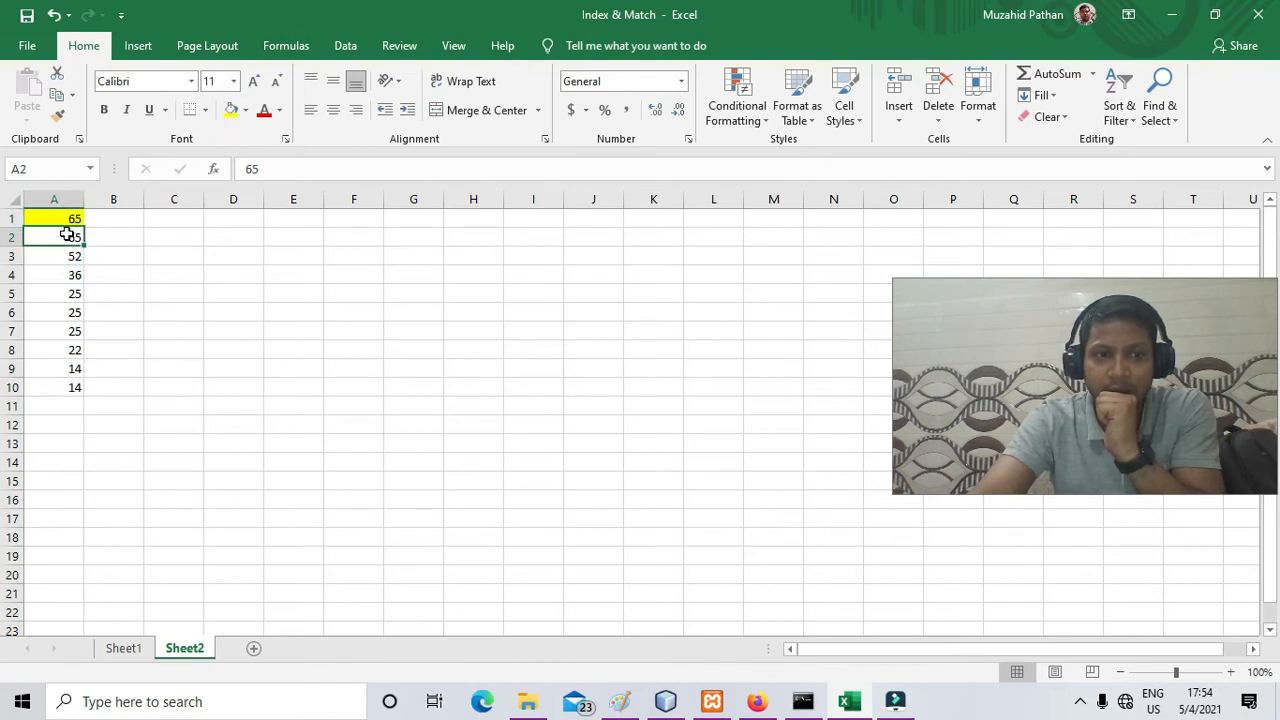
pyautogui.click(245, 110)
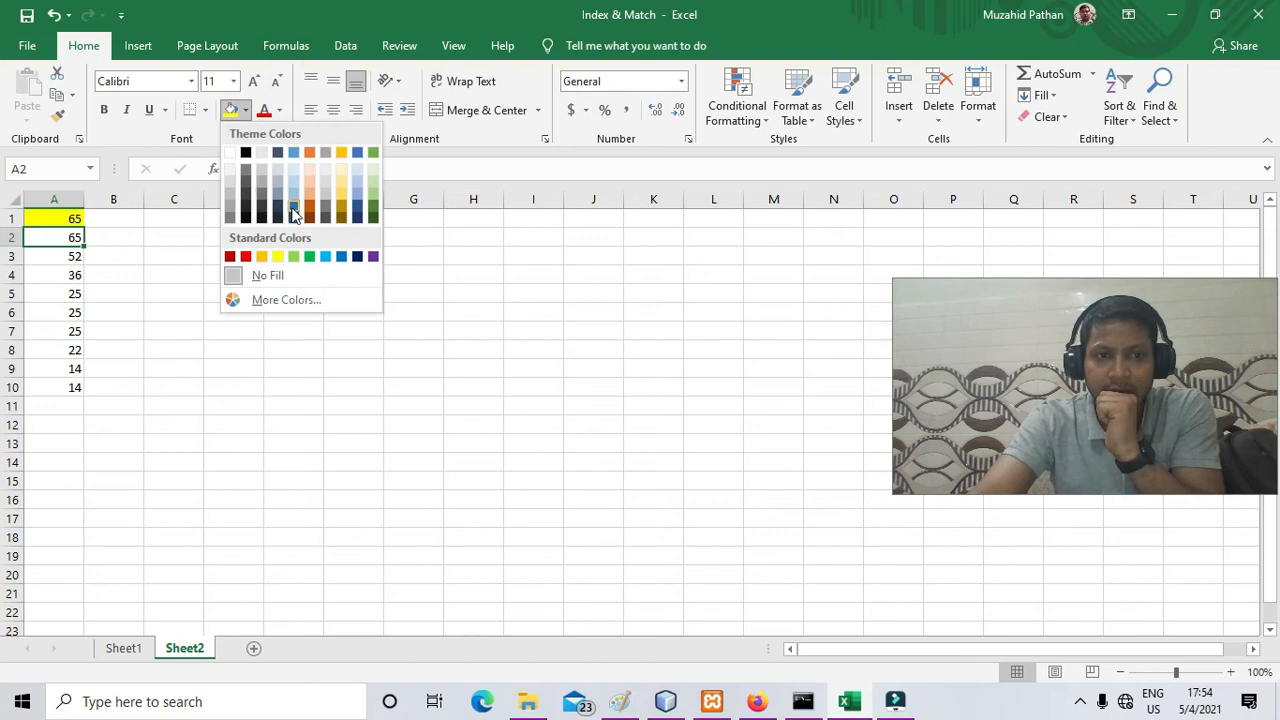
pyautogui.click(294, 212)
# Fill cell A3 with standard light green and cell A4 with standard green.
pyautogui.click(63, 257)
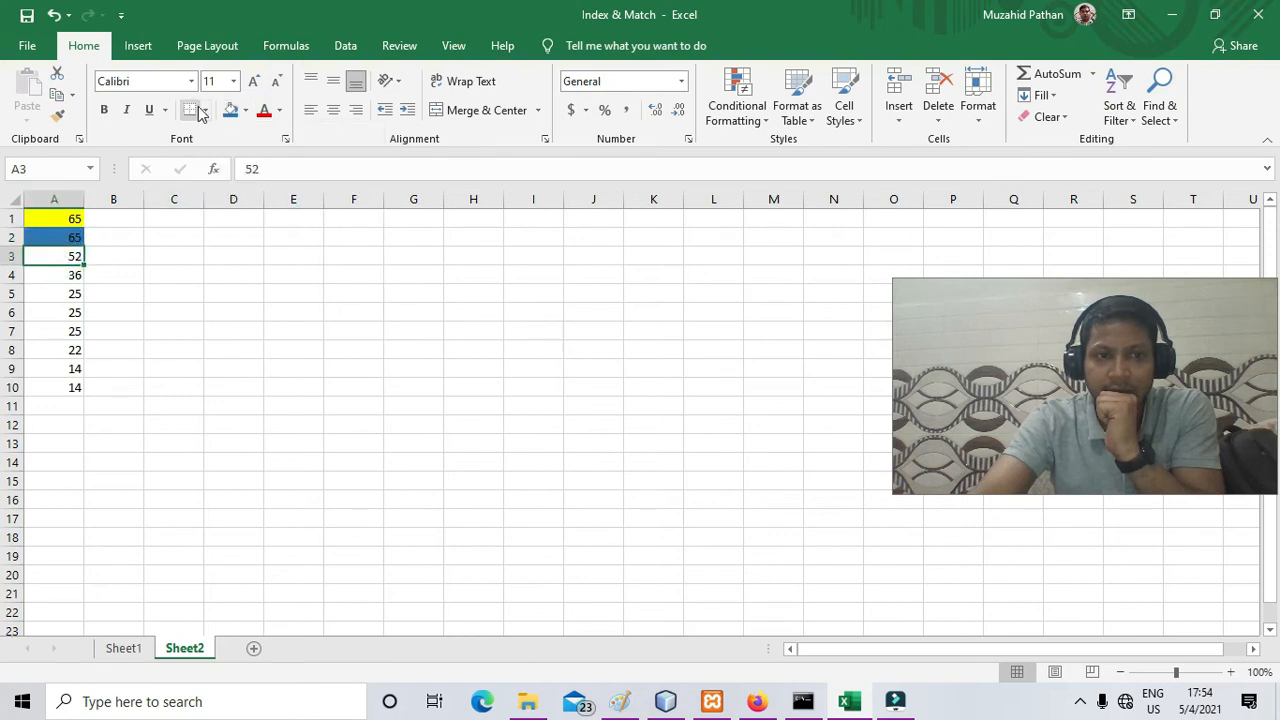
pyautogui.click(246, 110)
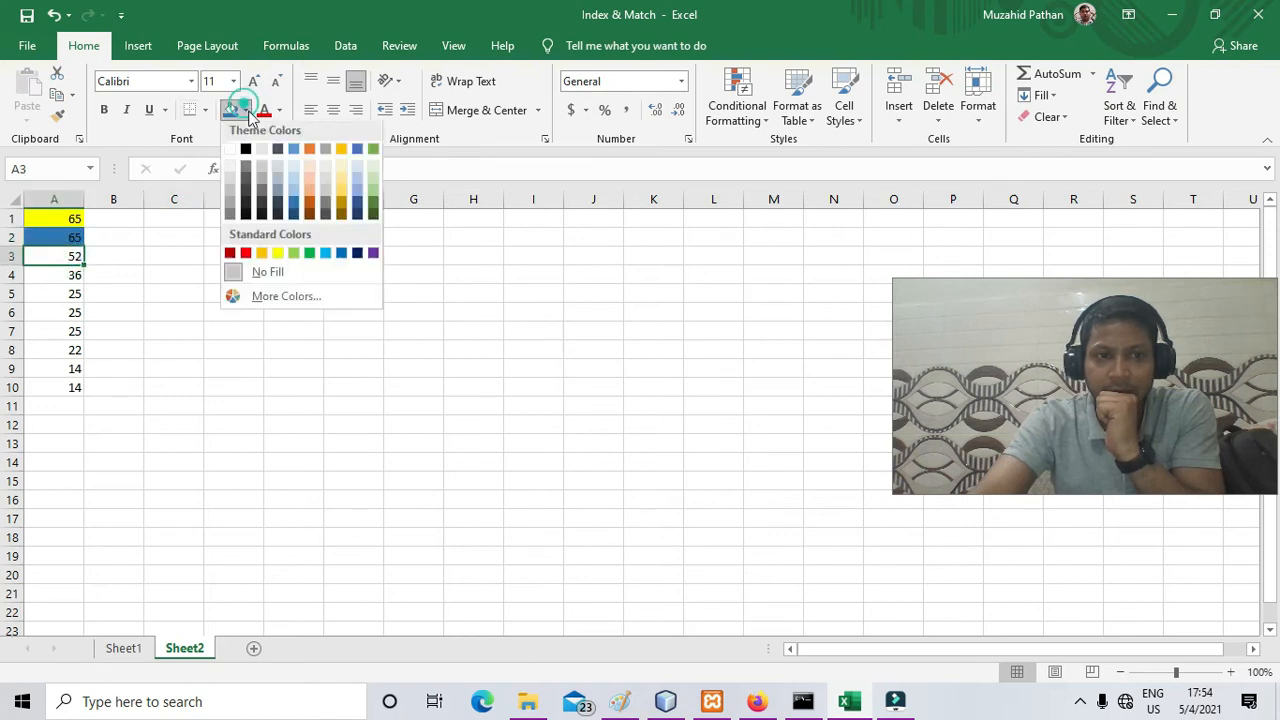
pyautogui.click(299, 253)
pyautogui.click(80, 271)
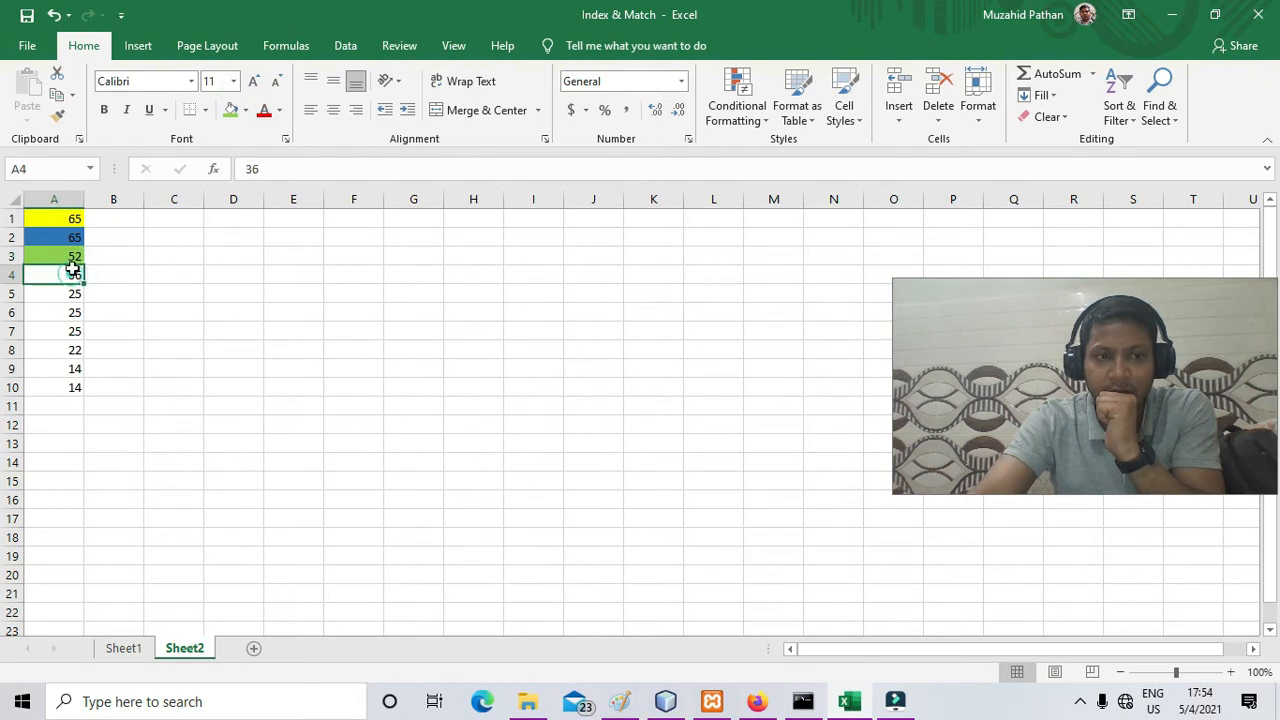
pyautogui.click(247, 110)
pyautogui.click(318, 255)
# Fill cell A5 with standard yellow and cell A6 with standard red.
pyautogui.click(60, 294)
pyautogui.click(248, 112)
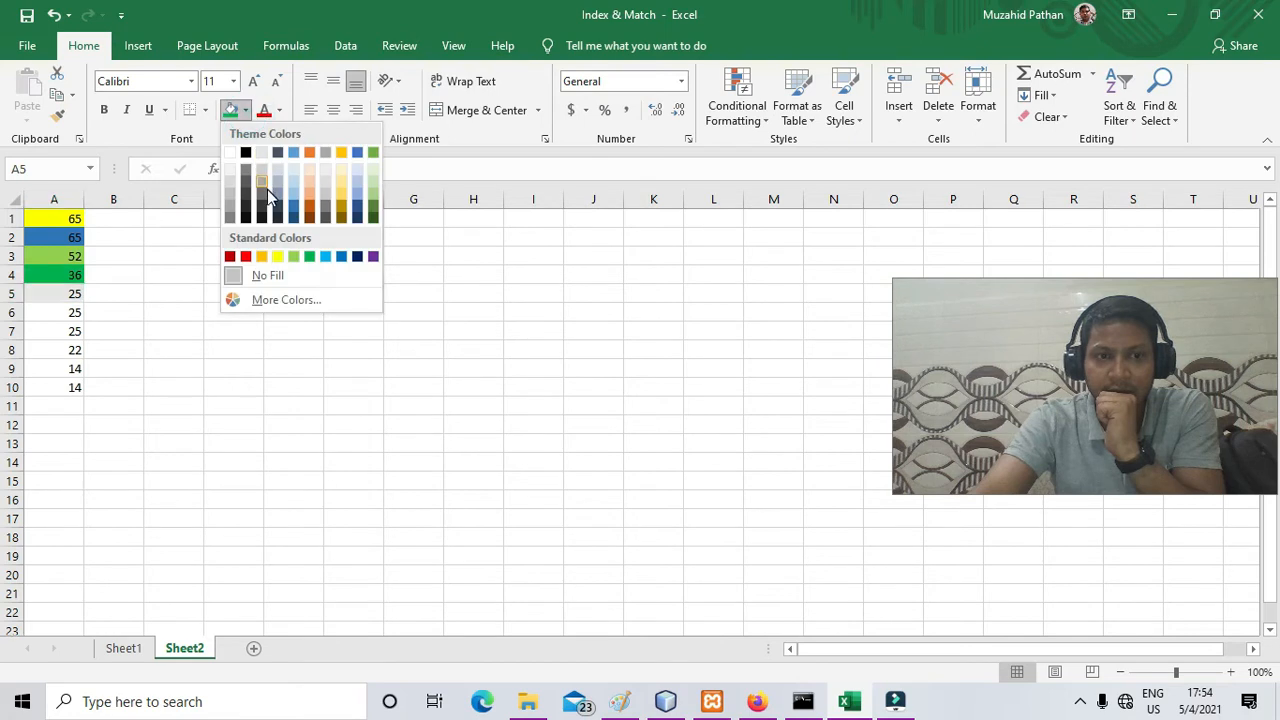
pyautogui.click(280, 256)
pyautogui.click(57, 313)
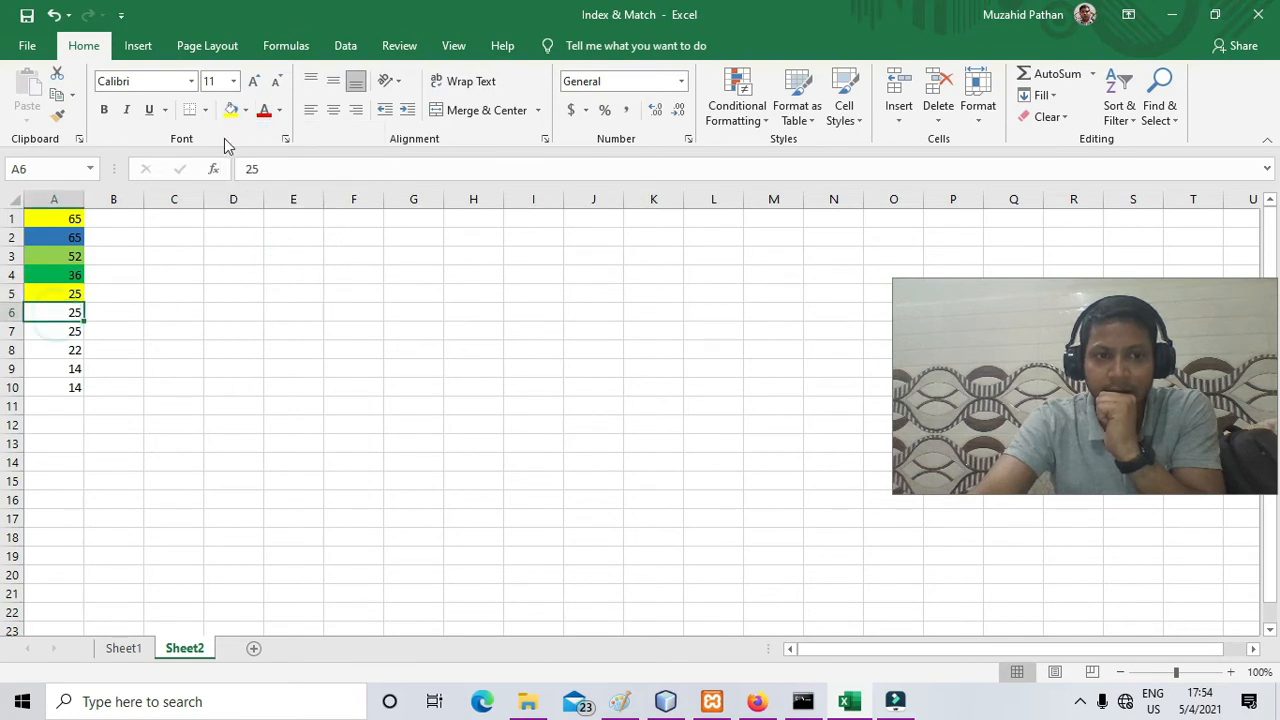
pyautogui.click(246, 111)
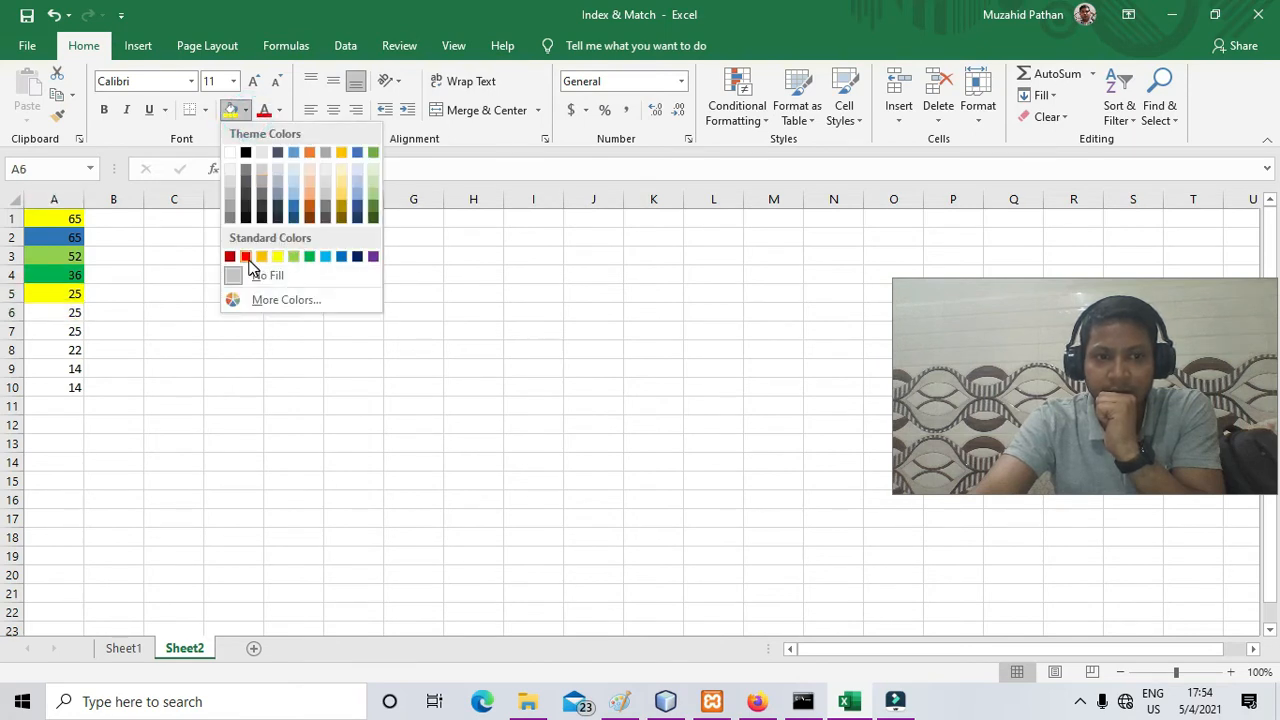
pyautogui.click(245, 256)
# Fill cell A7 with standard blue and cell A8 with standard dark blue.
pyautogui.click(63, 331)
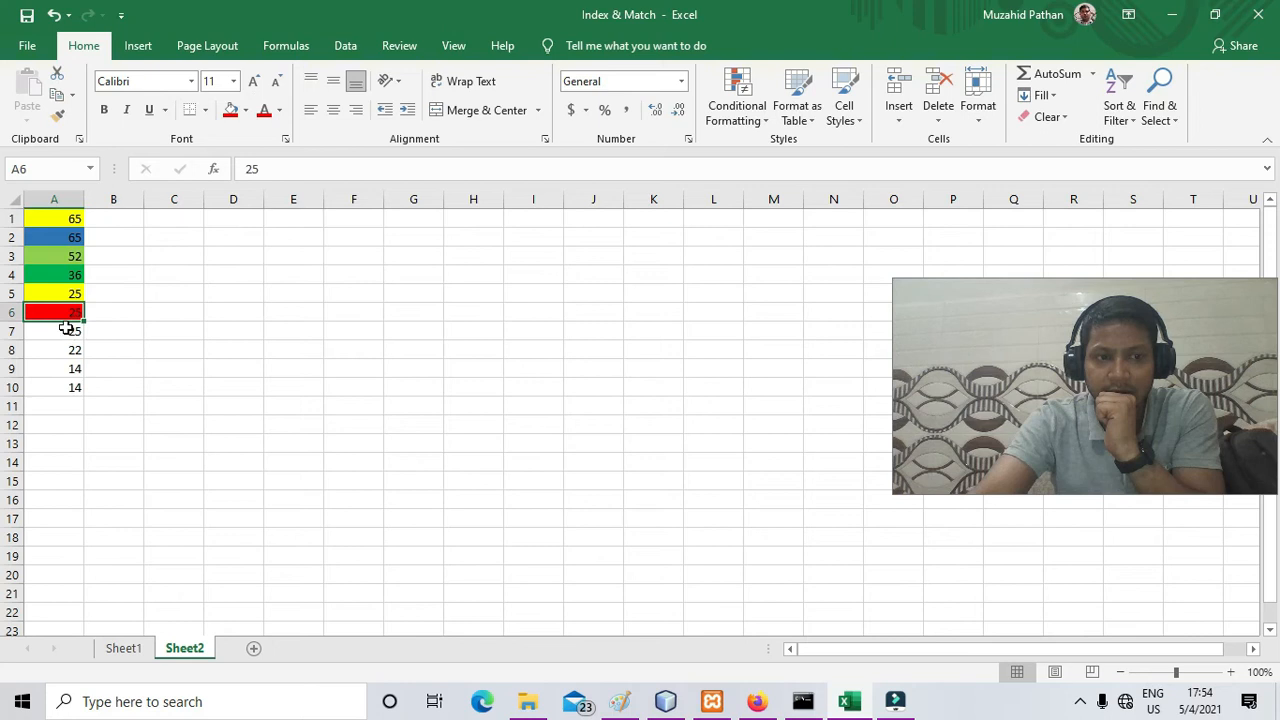
pyautogui.click(246, 111)
pyautogui.click(343, 257)
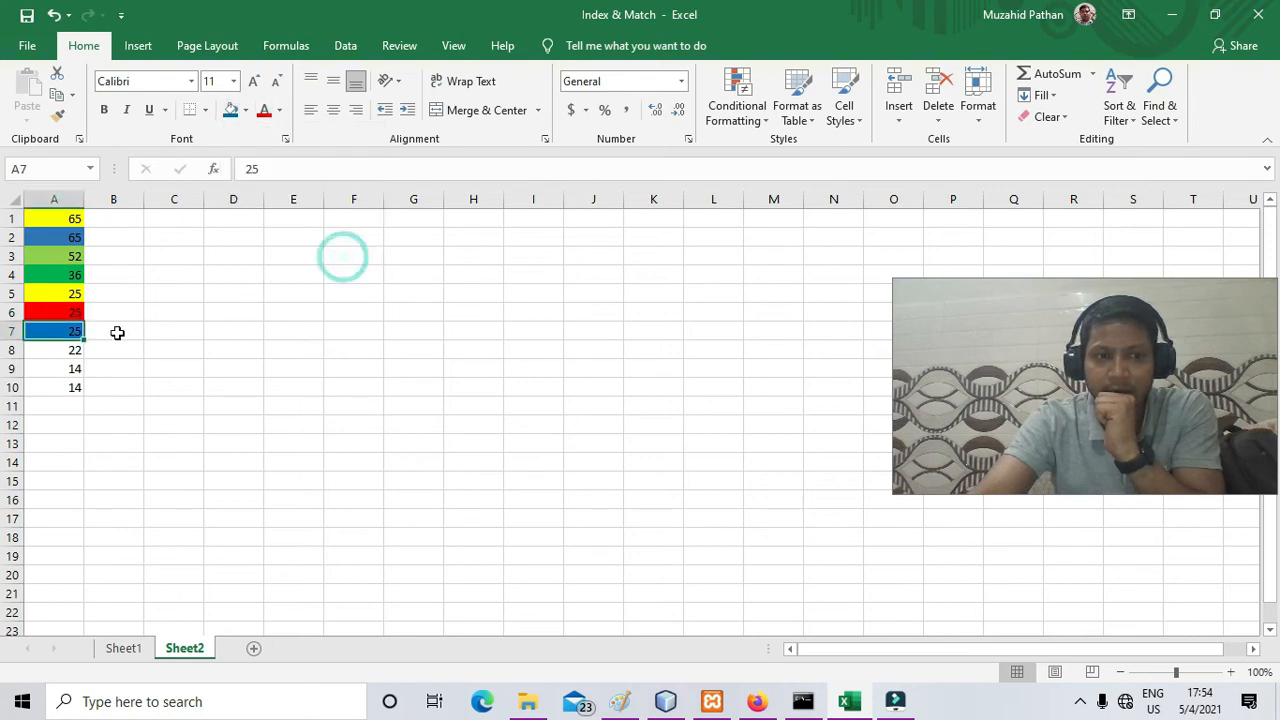
pyautogui.click(62, 352)
pyautogui.click(246, 111)
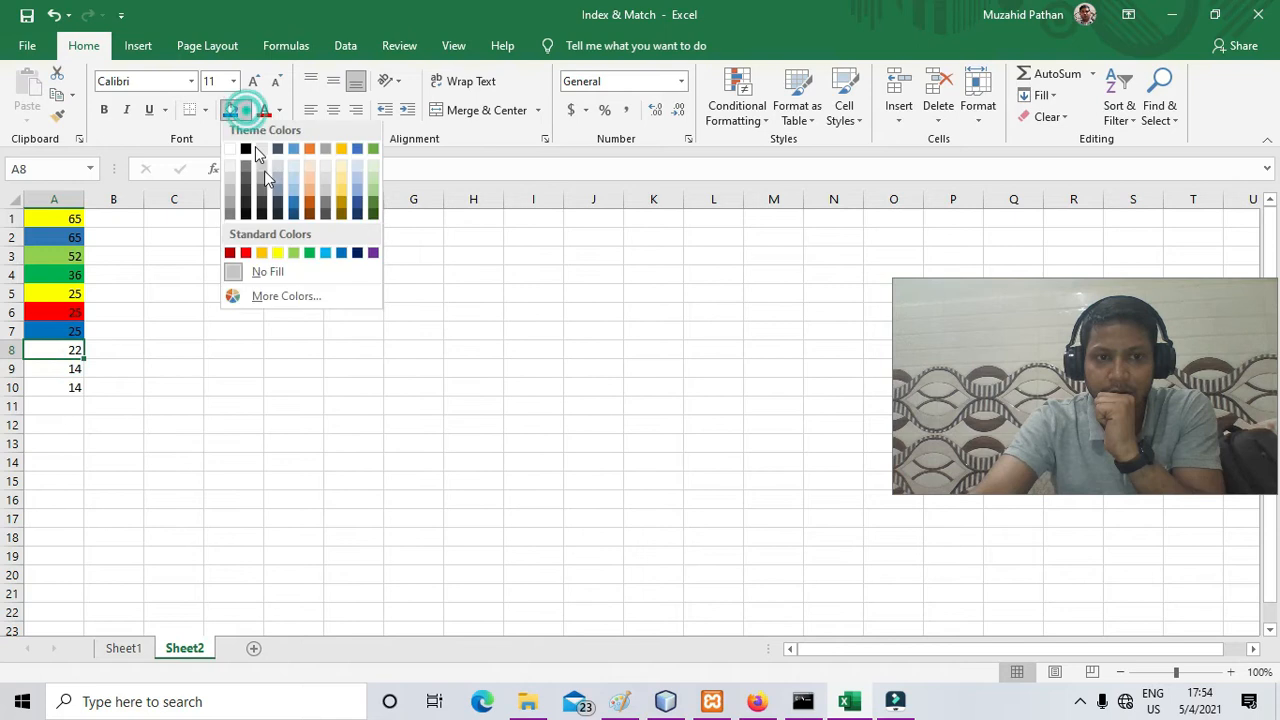
pyautogui.click(362, 257)
# Fill cell A9 with standard yellow and cell A10 with a light blue theme color.
pyautogui.click(53, 371)
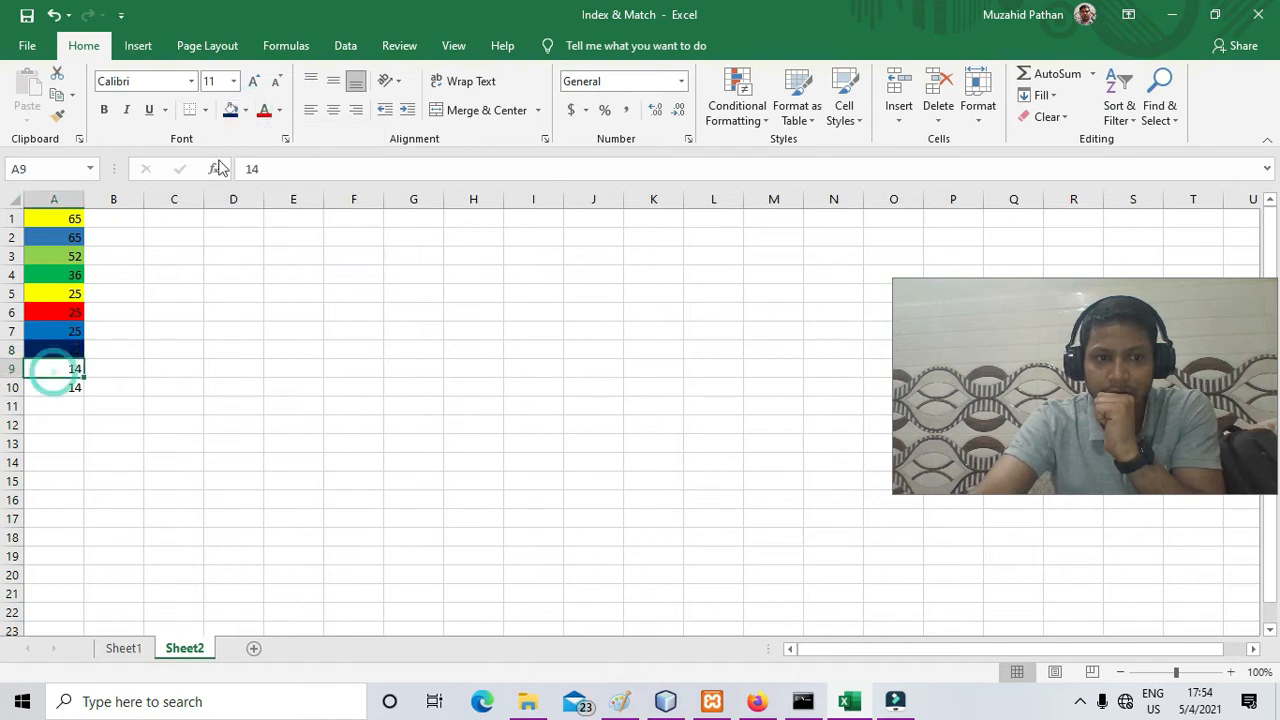
pyautogui.click(246, 110)
pyautogui.click(277, 254)
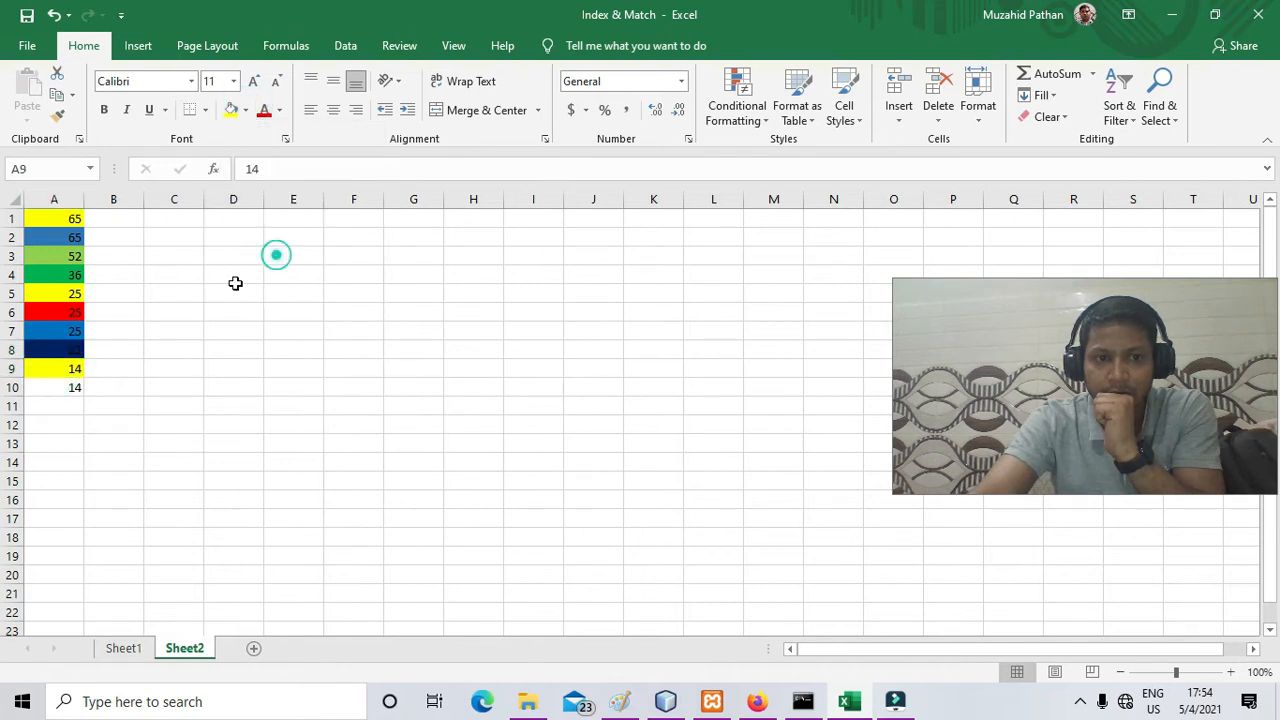
pyautogui.click(66, 390)
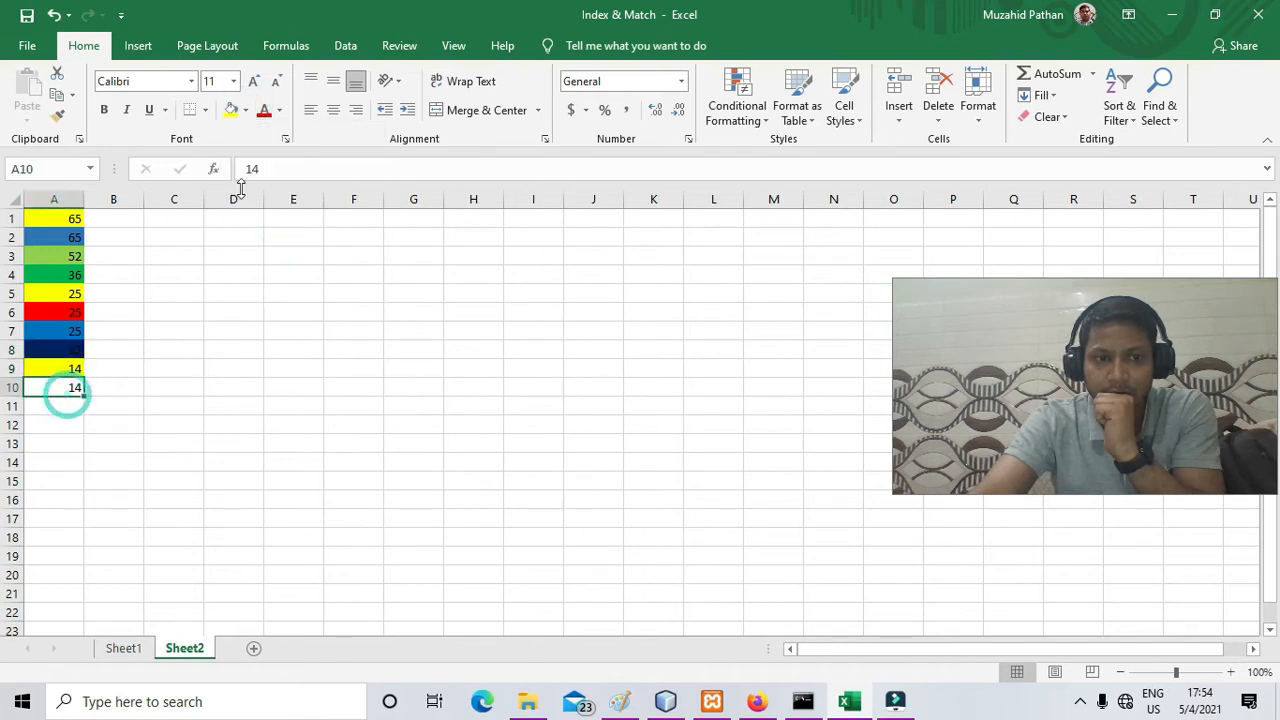
pyautogui.click(251, 114)
pyautogui.click(294, 191)
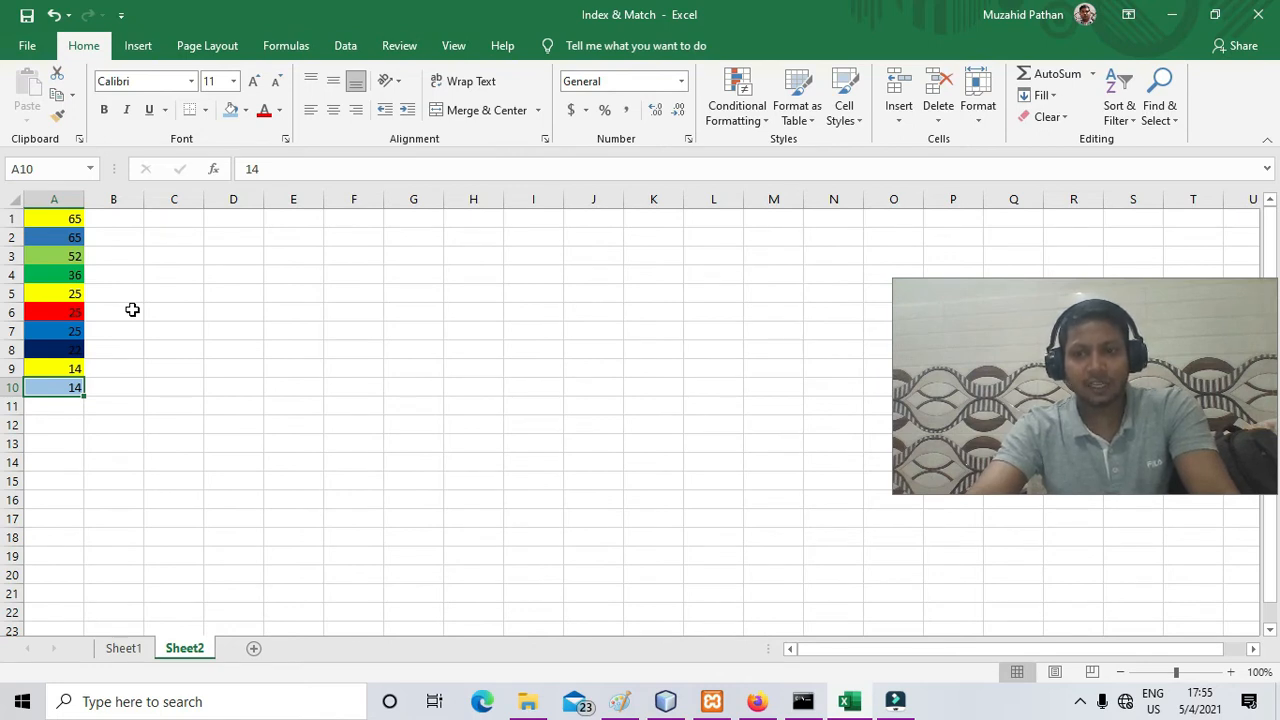
# Sort the range A1:A10 on cell color by column A, placing the yellow cells on top.
pyautogui.moveTo(30, 220); pyautogui.dragTo(55, 390)
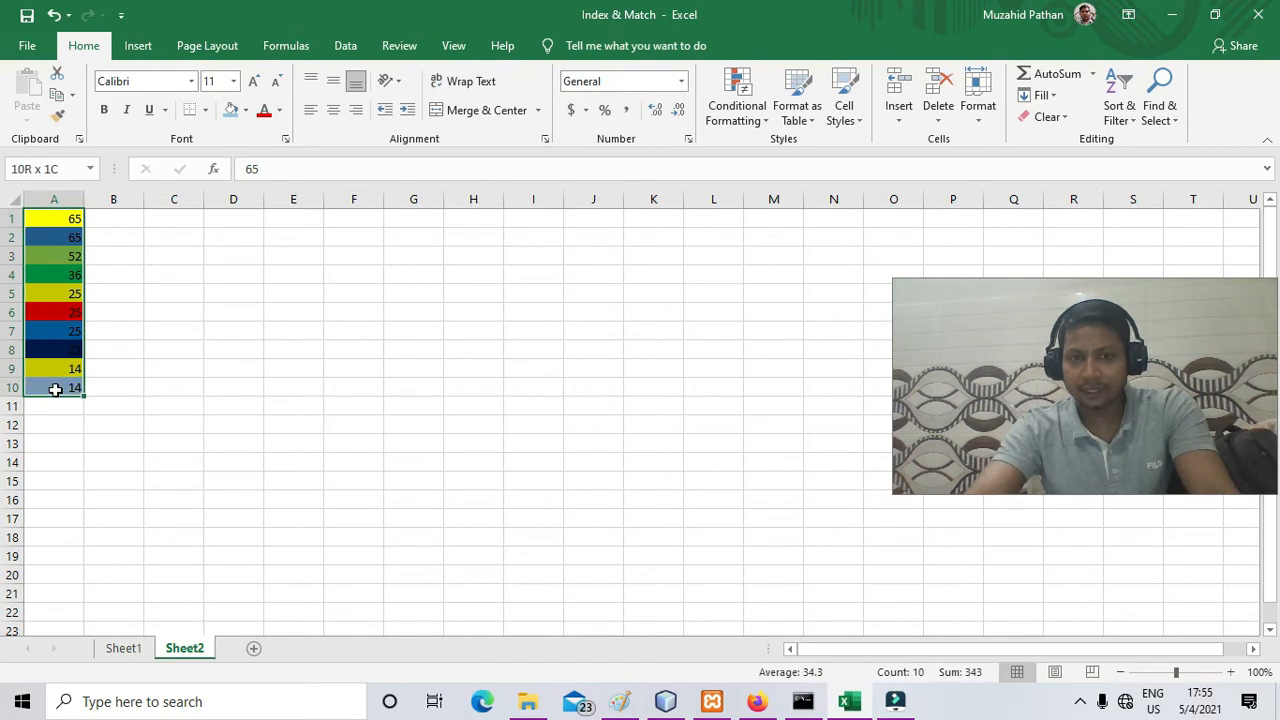
pyautogui.click(355, 55)
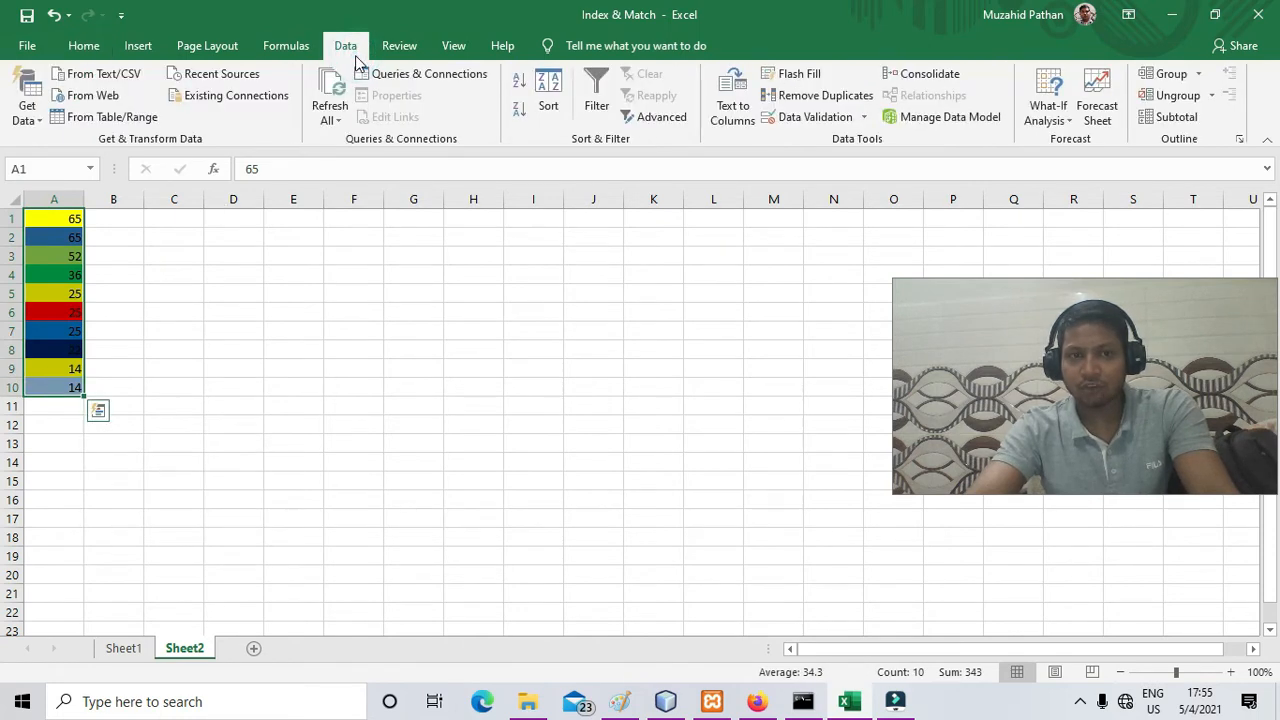
pyautogui.click(549, 106)
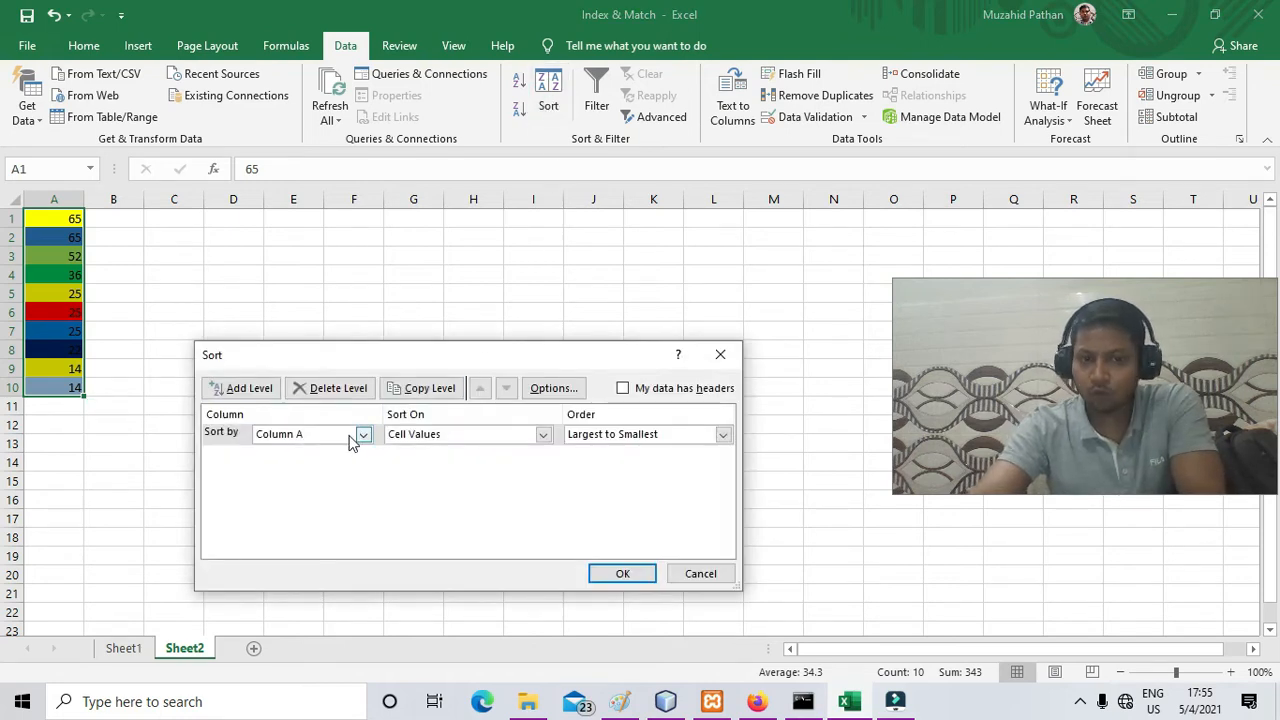
pyautogui.click(424, 436)
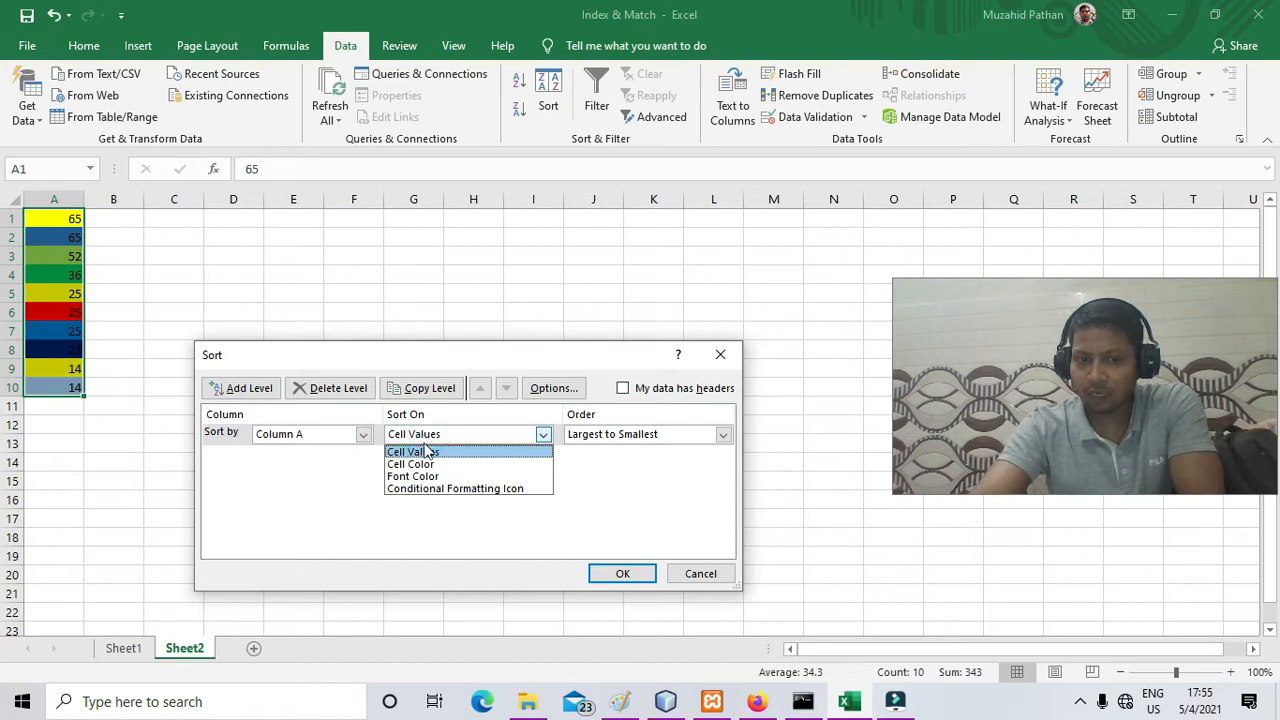
pyautogui.click(420, 464)
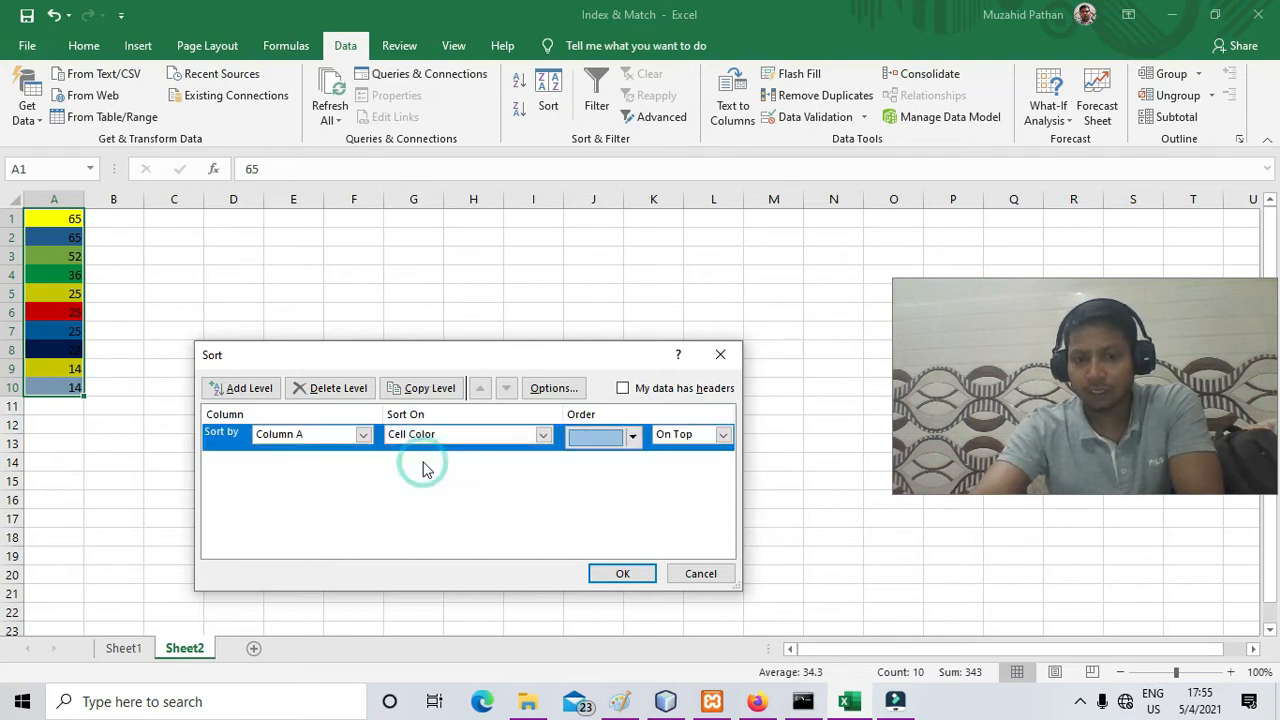
pyautogui.click(632, 440)
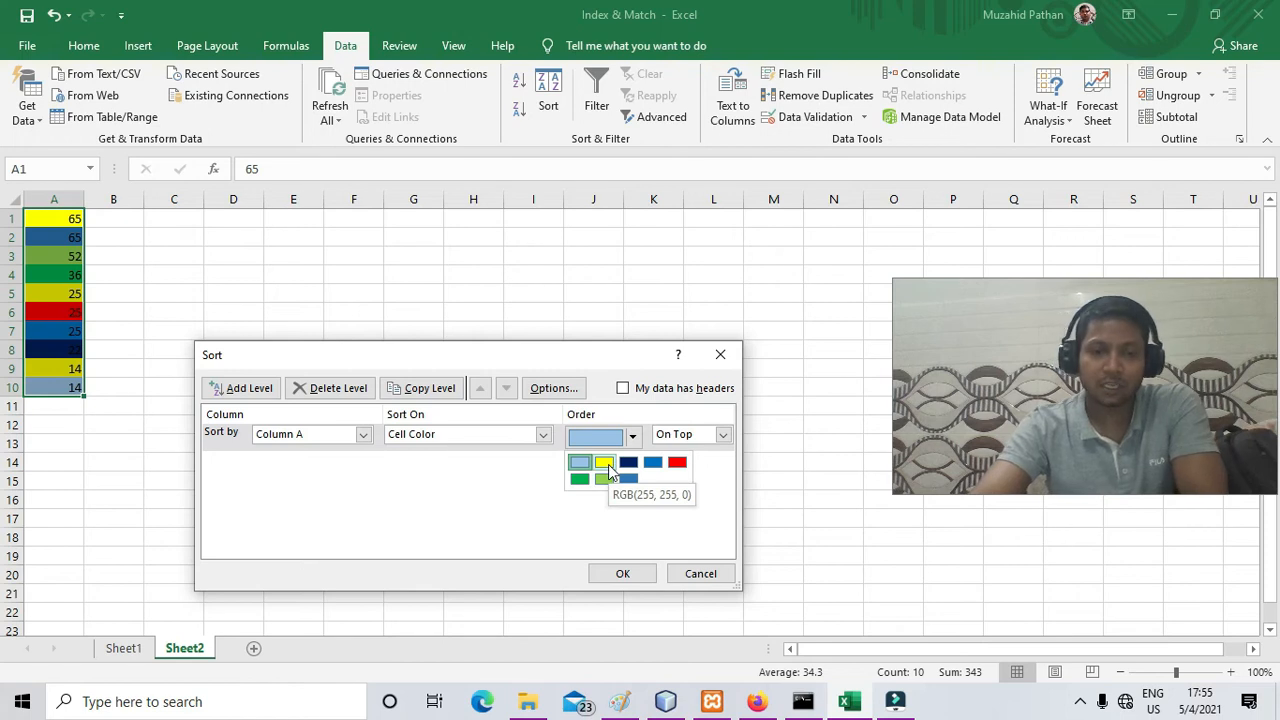
pyautogui.click(606, 464)
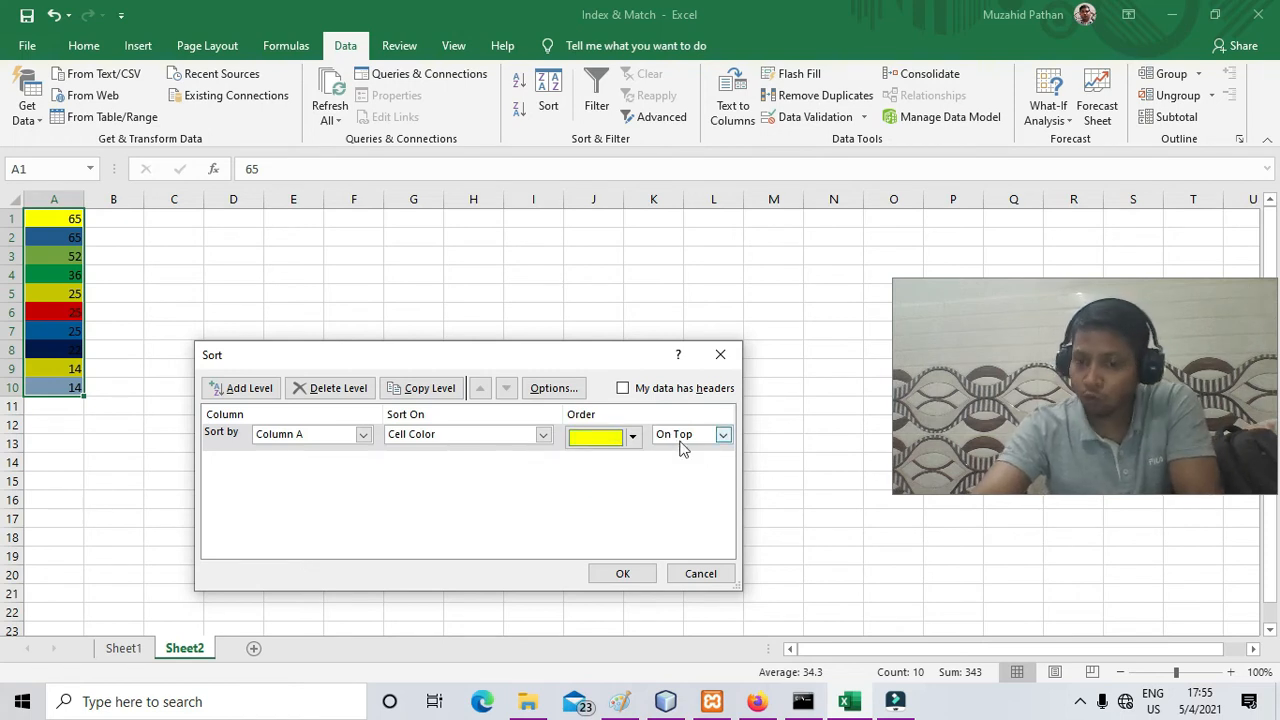
pyautogui.click(624, 574)
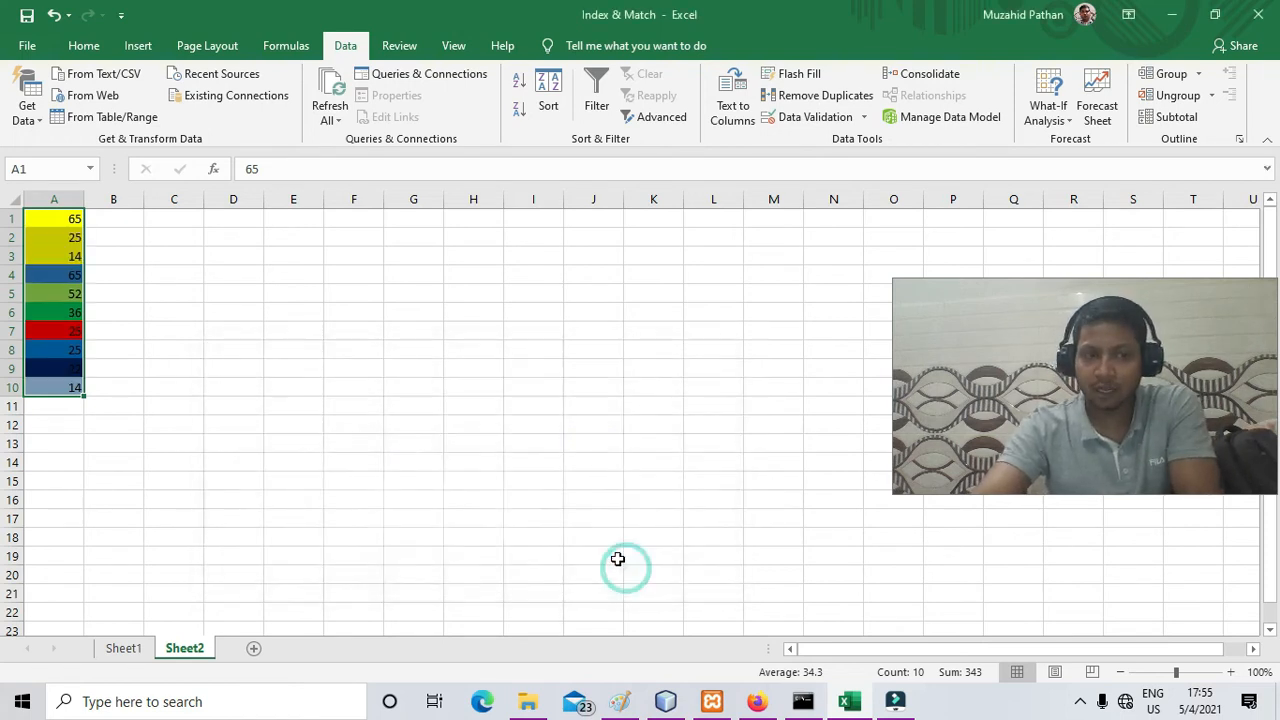
pyautogui.click(126, 290)
pyautogui.moveTo(42, 213); pyautogui.dragTo(42, 256)
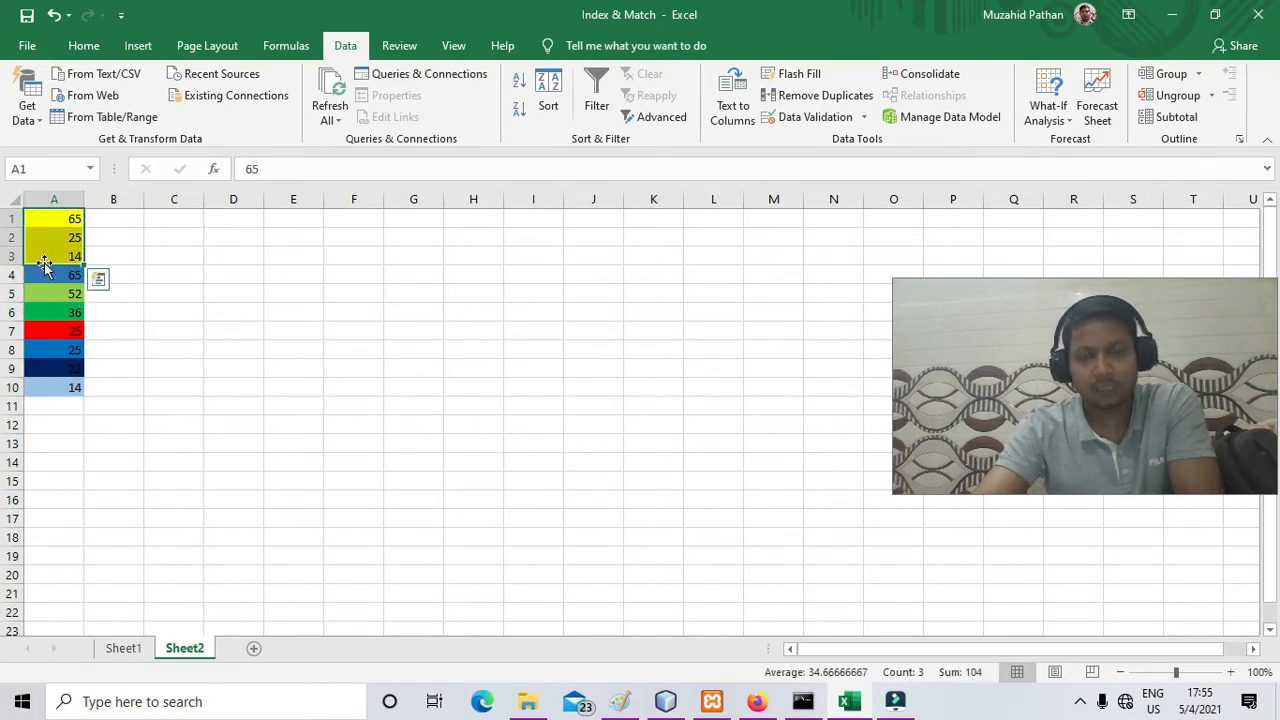
pyautogui.click(107, 297)
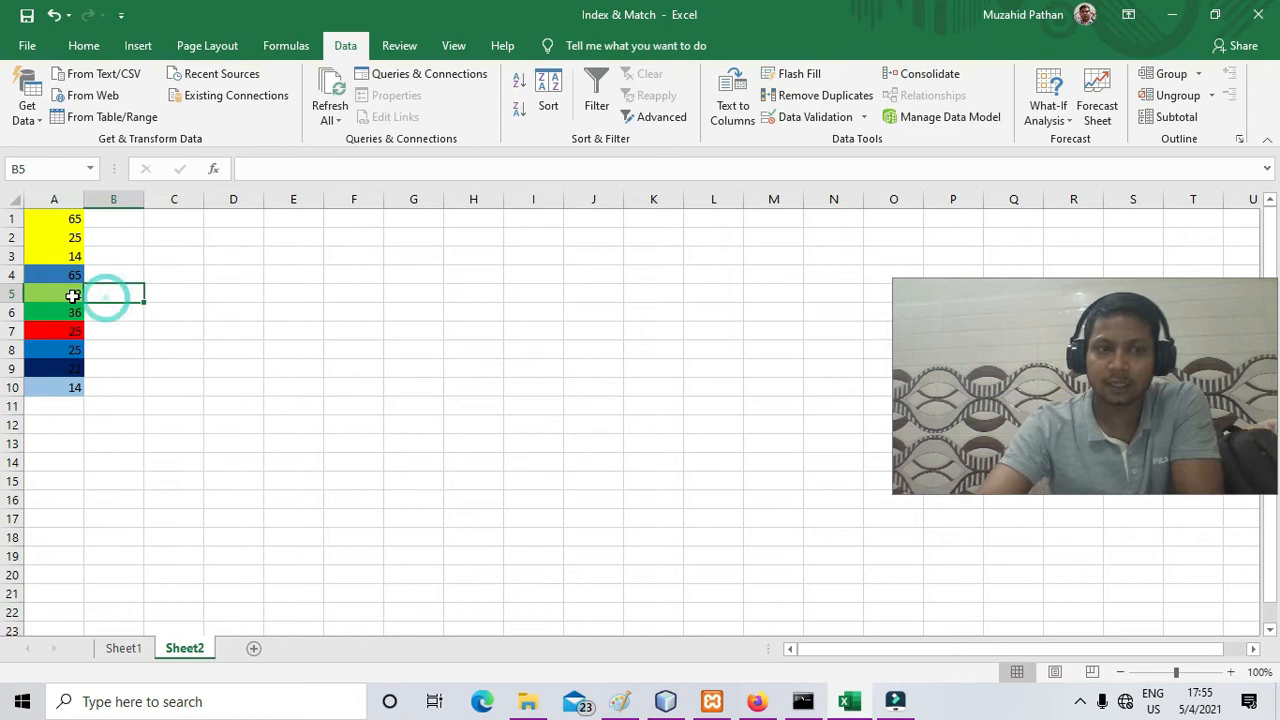
pyautogui.click(55, 220)
pyautogui.moveTo(55, 220); pyautogui.dragTo(57, 408)
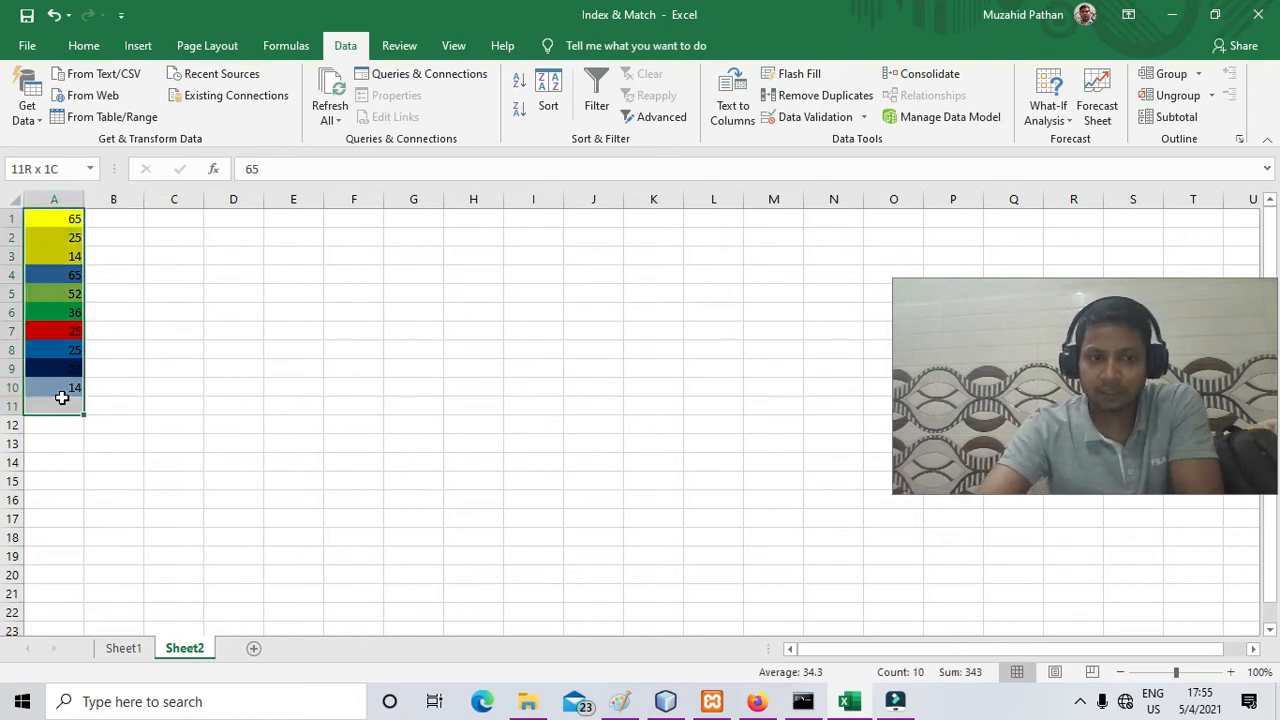
pyautogui.click(248, 310)
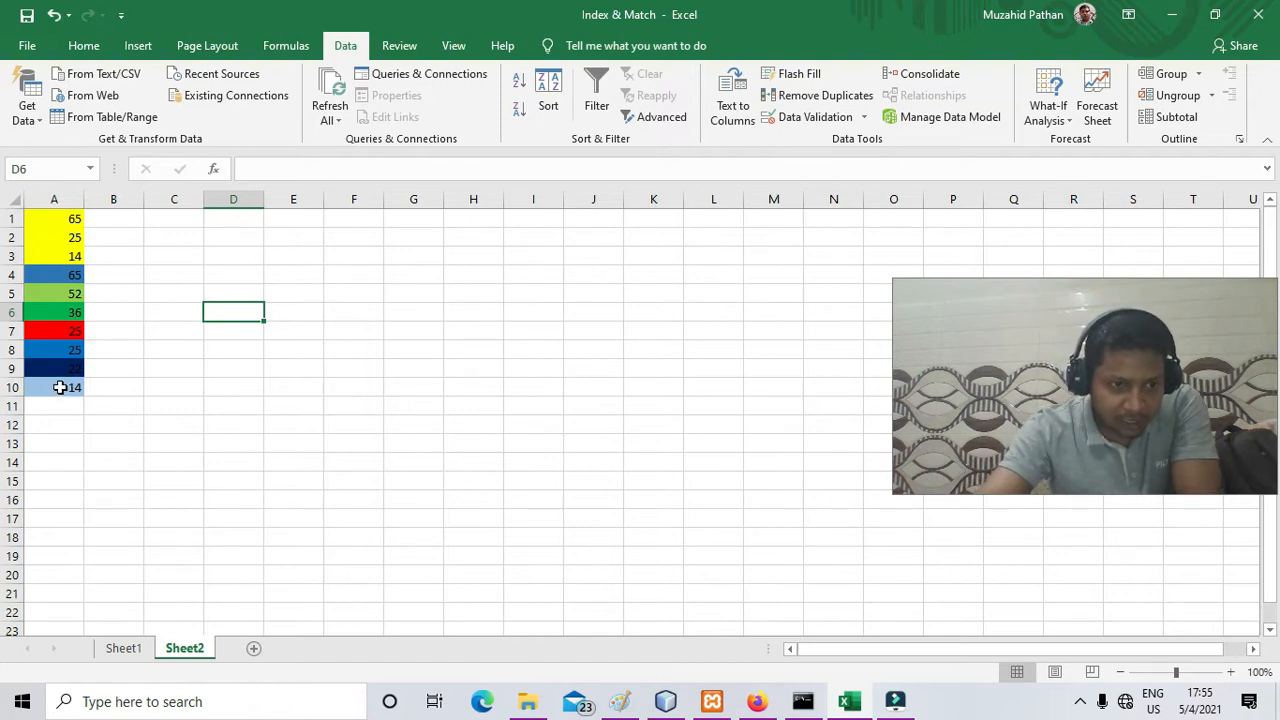
# Change the fill of cell A5 to standard red.
pyautogui.click(68, 386)
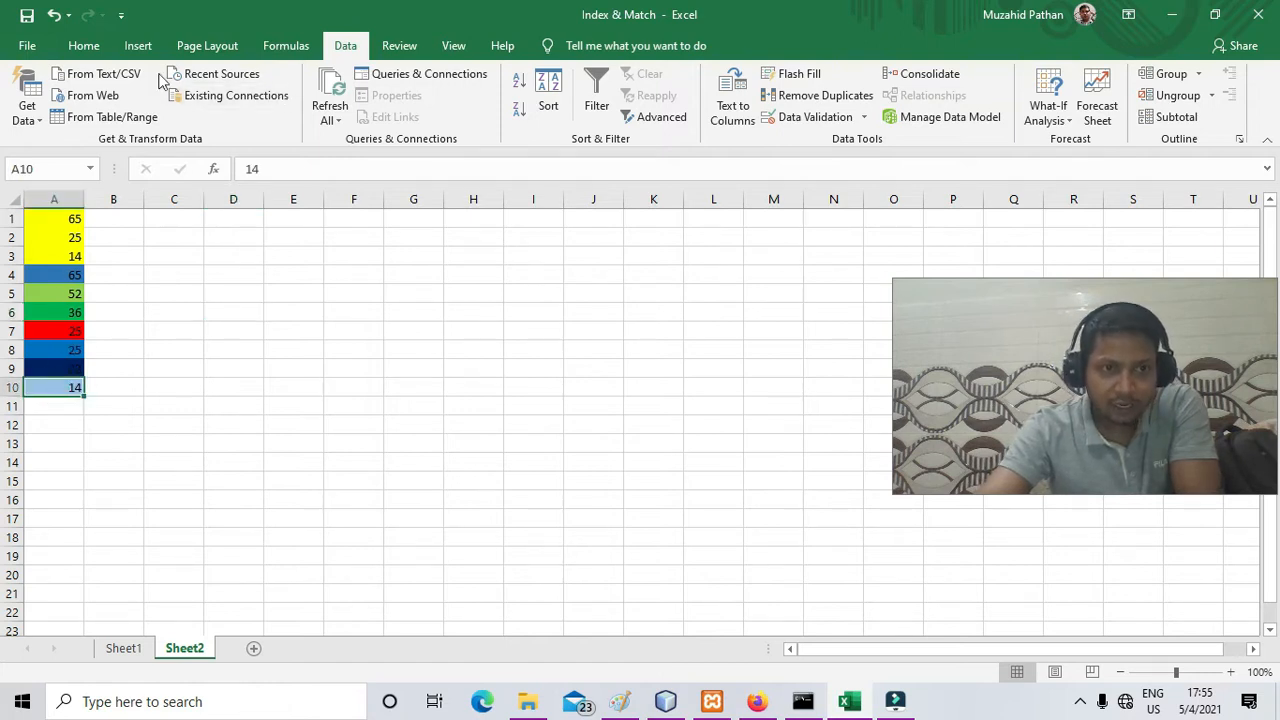
pyautogui.click(84, 46)
pyautogui.click(80, 294)
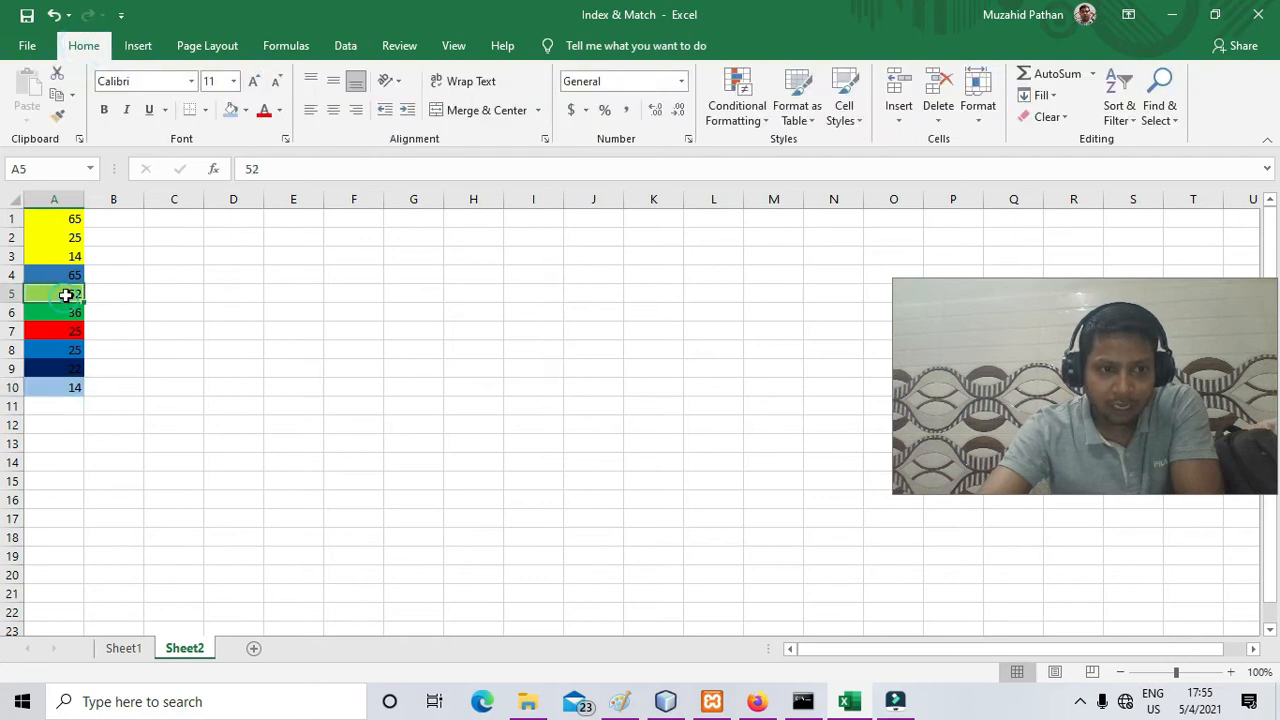
pyautogui.click(246, 110)
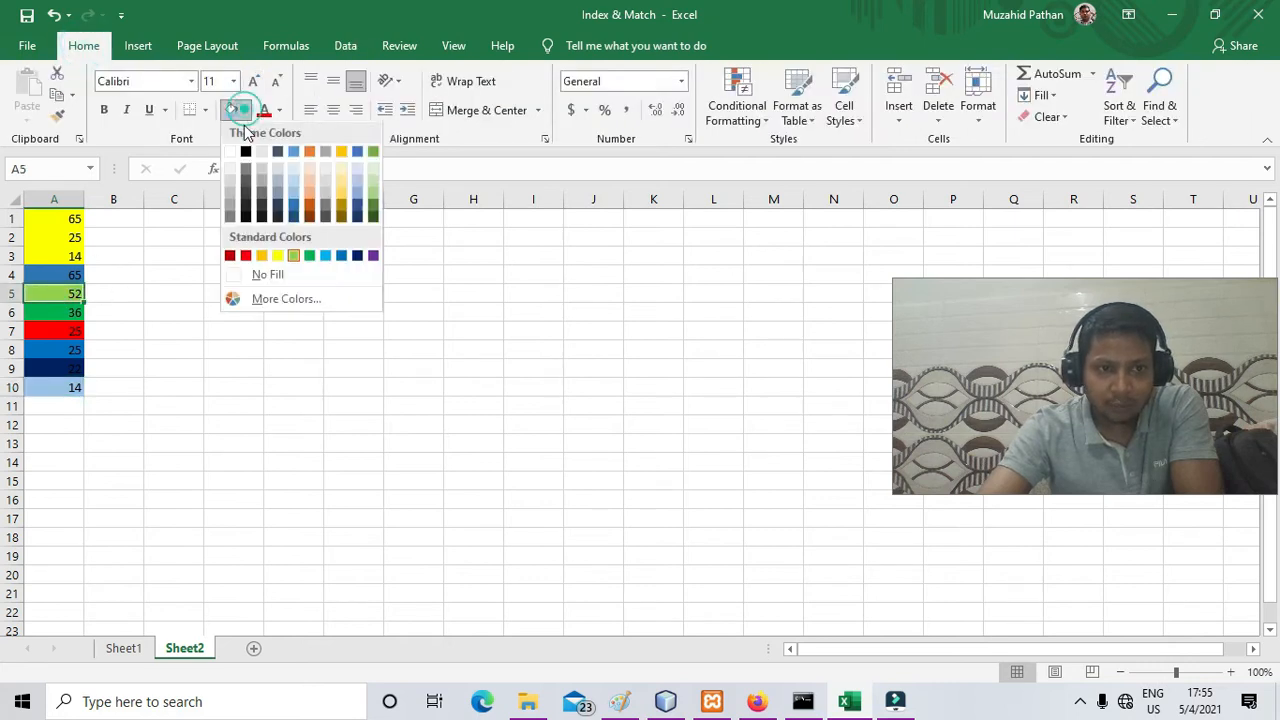
pyautogui.click(246, 255)
# Sort the range A1:A10 on cell color by column A, placing the red cells on bottom.
pyautogui.moveTo(63, 216); pyautogui.dragTo(66, 390)
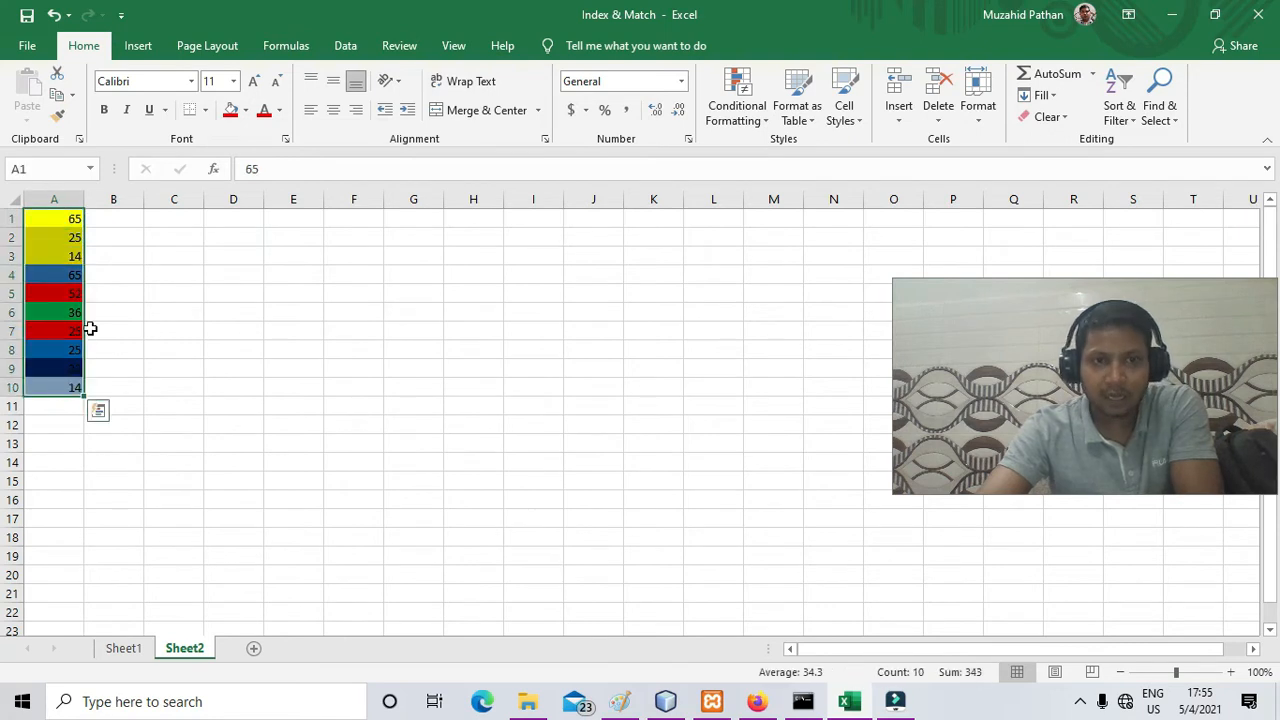
pyautogui.click(345, 46)
pyautogui.click(548, 95)
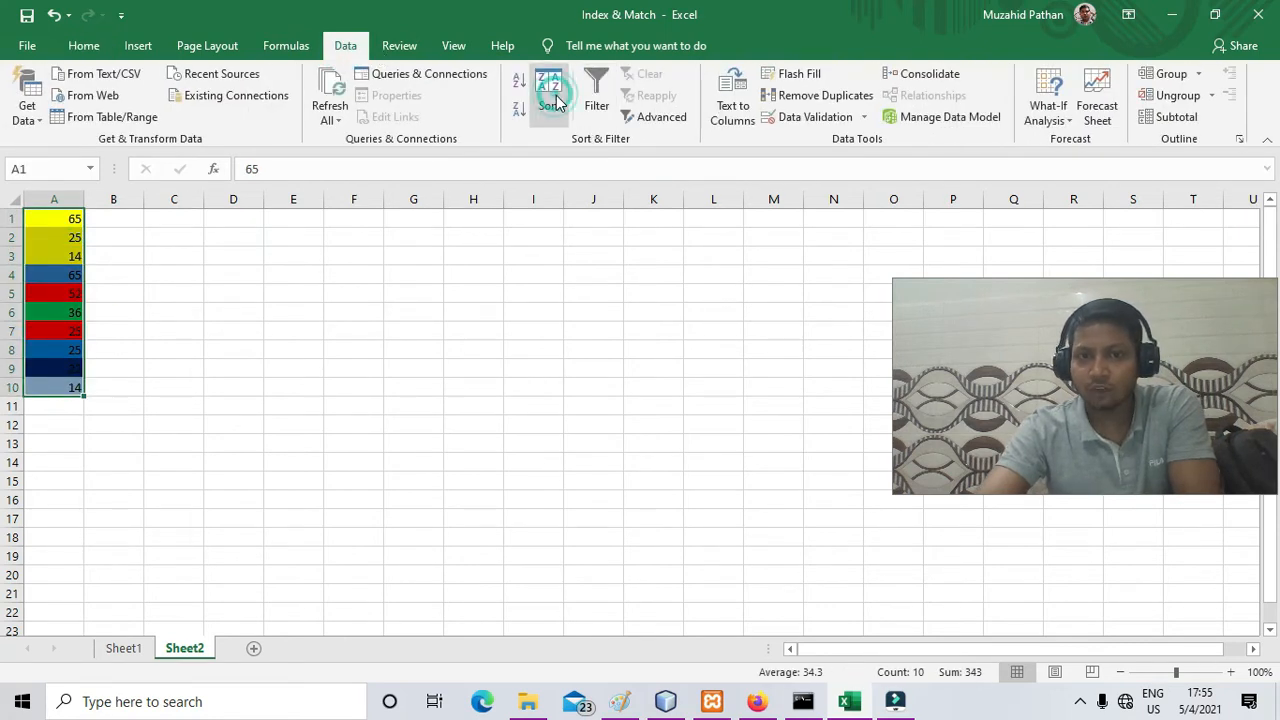
pyautogui.click(633, 437)
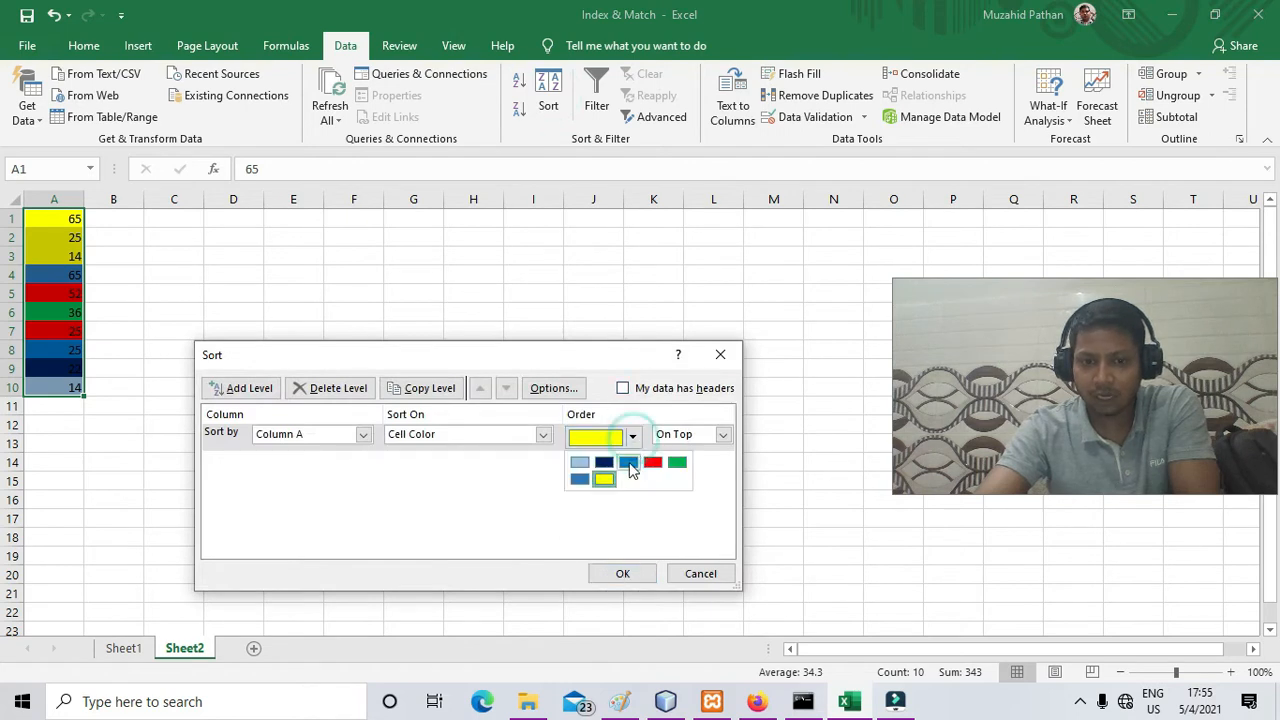
pyautogui.click(652, 464)
pyautogui.click(721, 435)
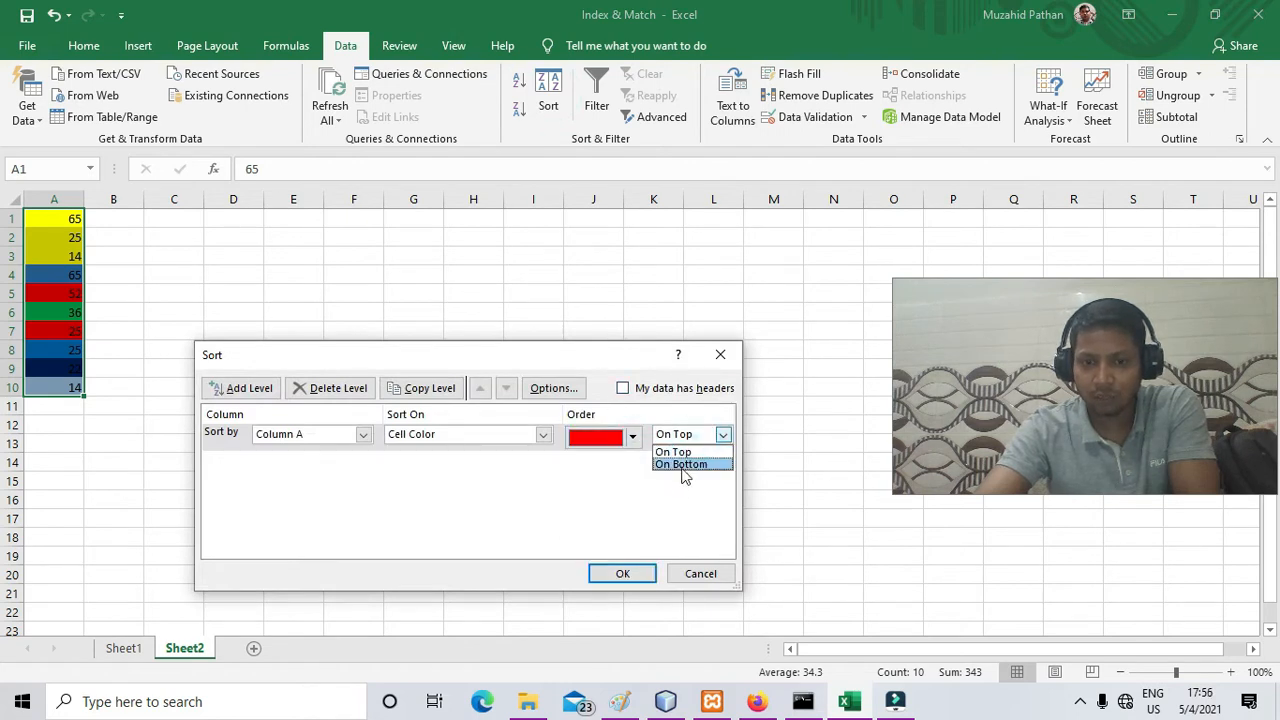
pyautogui.click(681, 466)
pyautogui.click(620, 574)
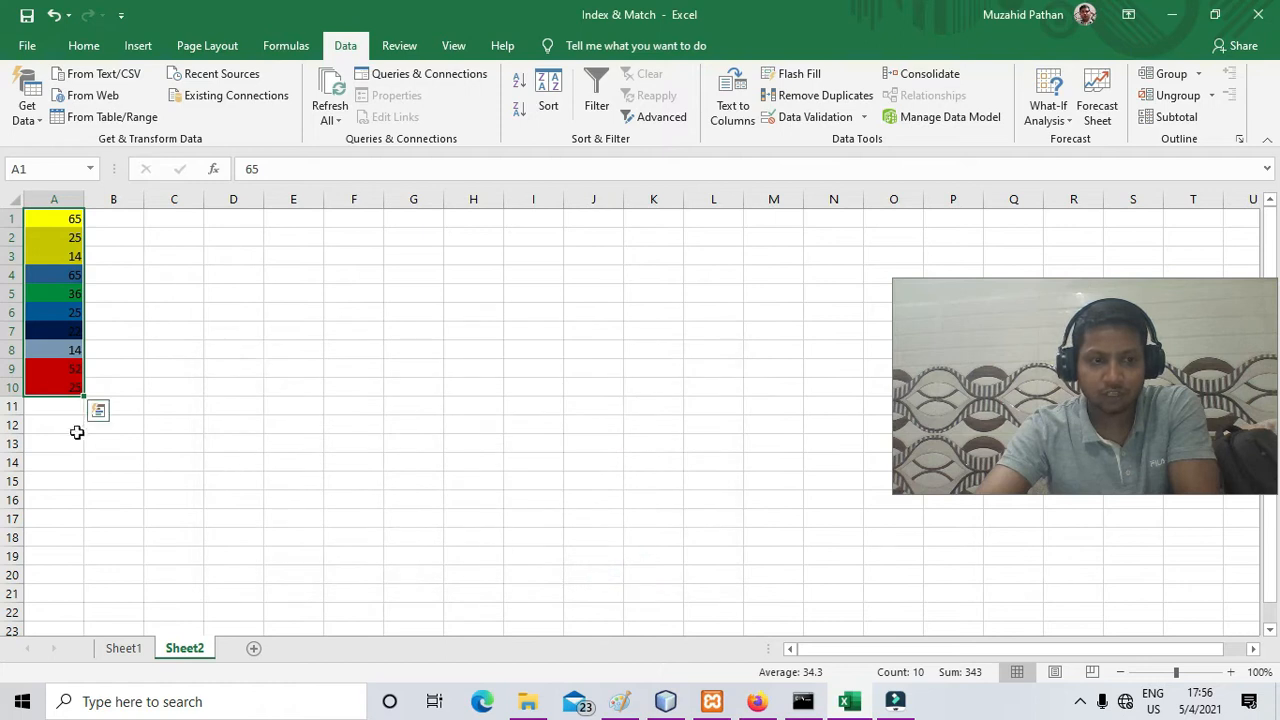
pyautogui.click(60, 386)
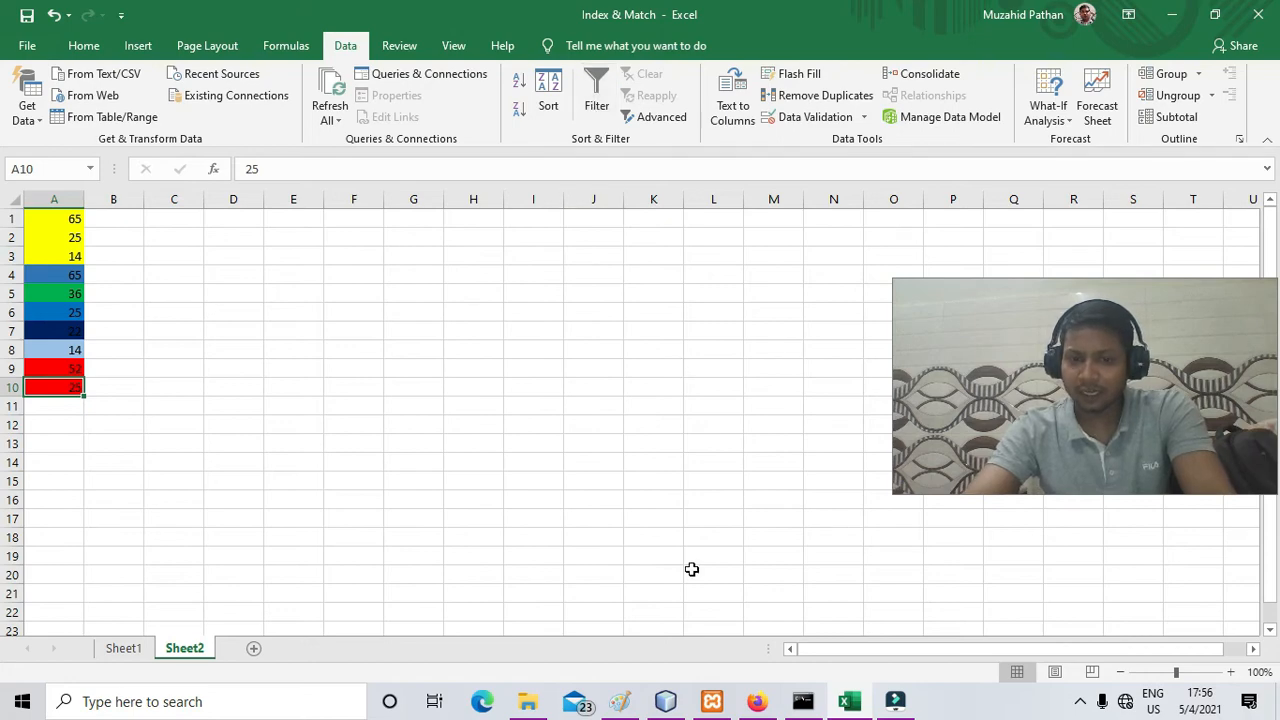
# Switch to Sheet1 and look through its records, including the entries in the State column.
pyautogui.click(122, 648)
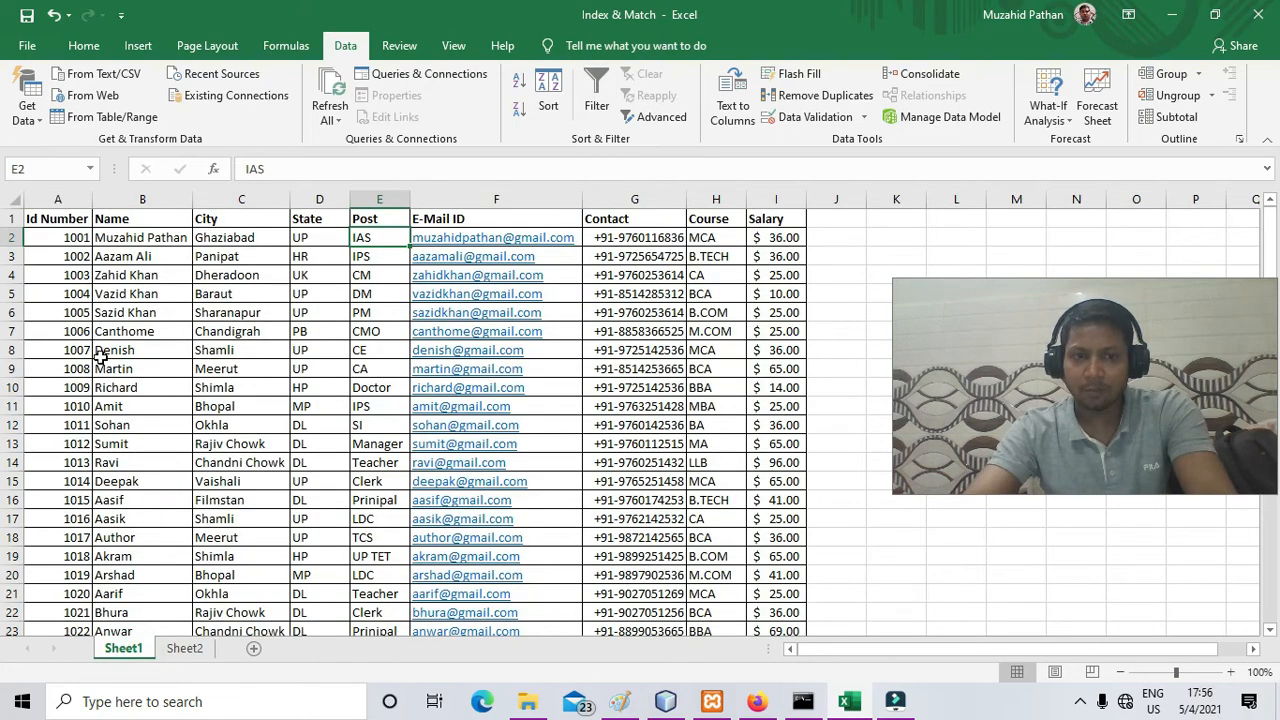
pyautogui.scroll(-5, 101, 354)
pyautogui.scroll(-4, 101, 354)
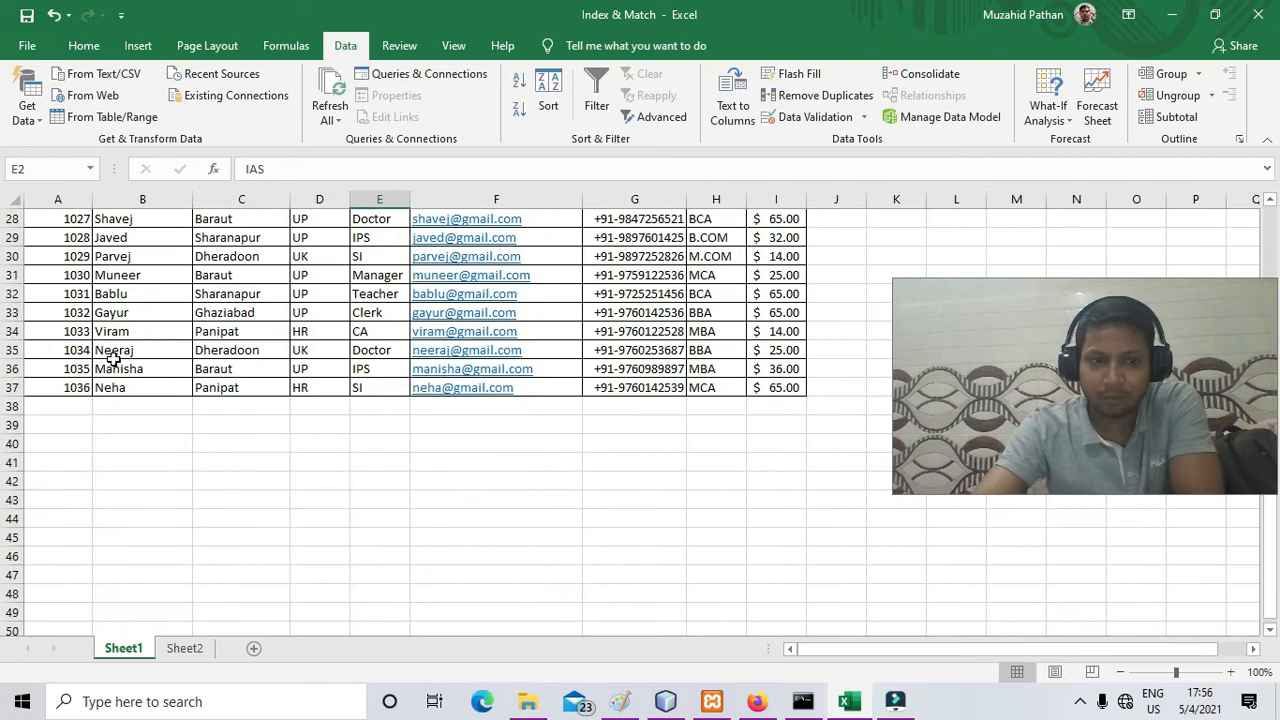
pyautogui.scroll(9, 110, 352)
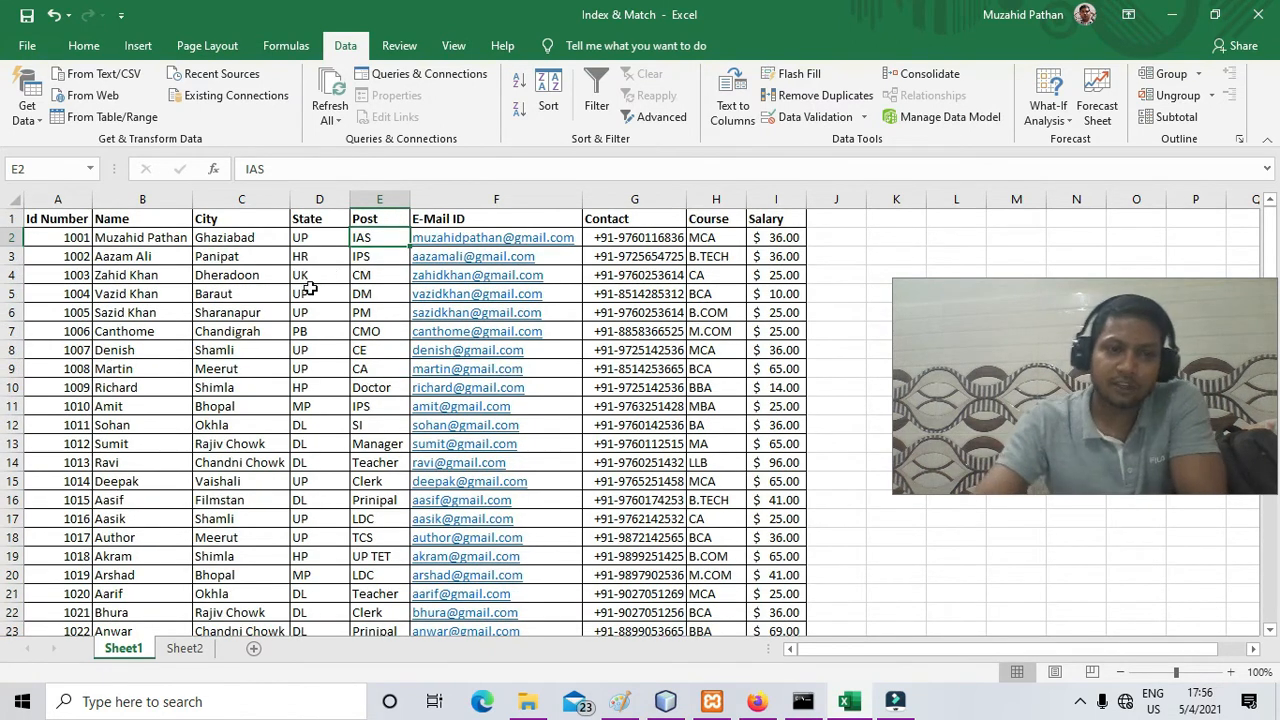
pyautogui.click(318, 222)
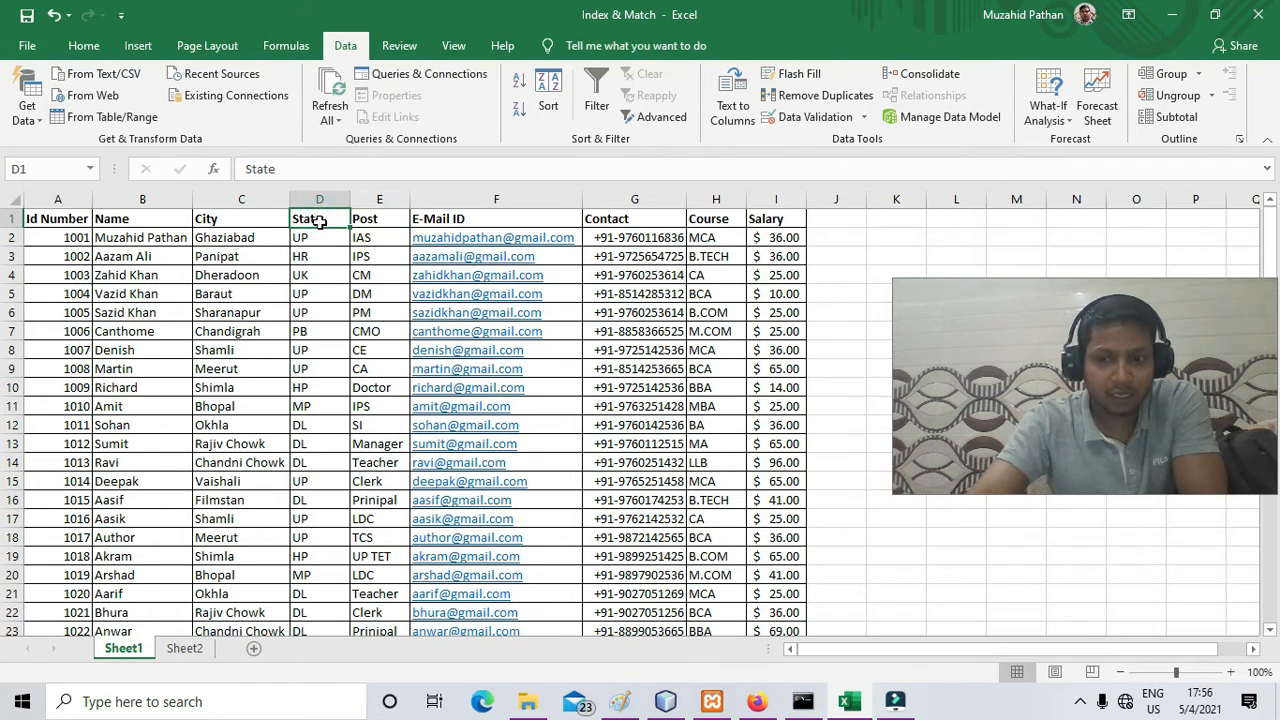
pyautogui.click(319, 243)
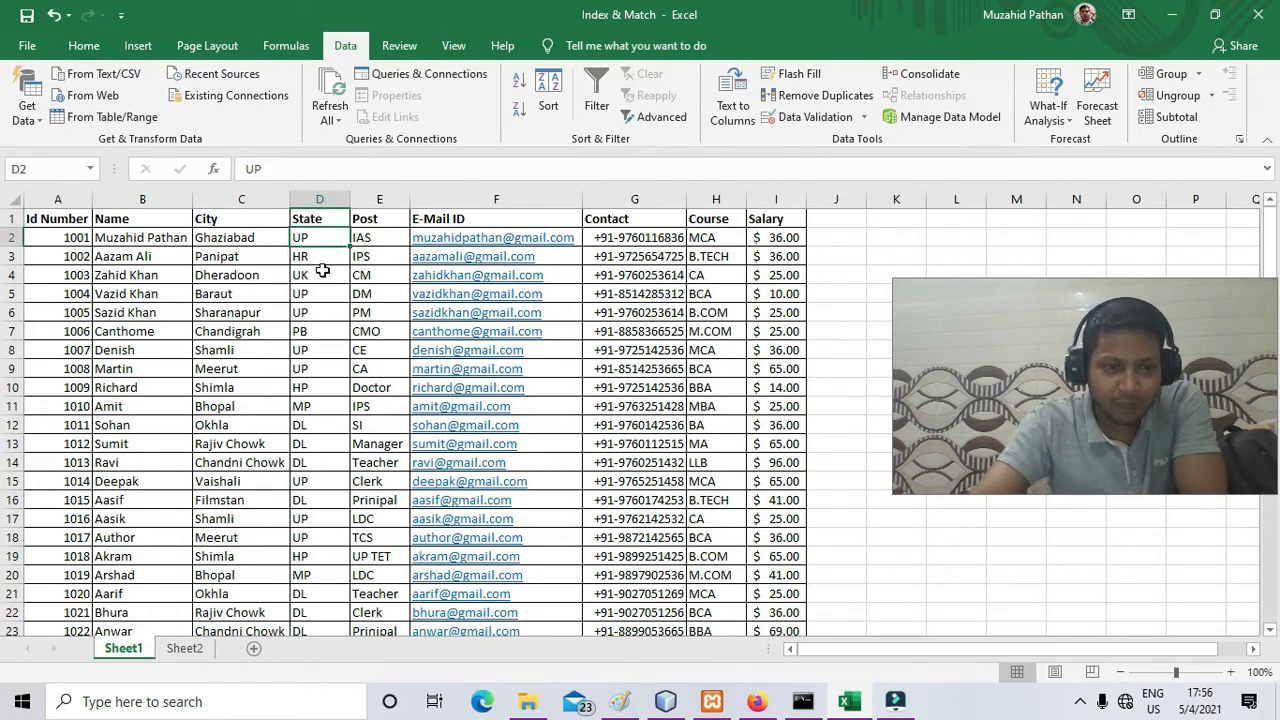
pyautogui.click(319, 314)
pyautogui.click(317, 294)
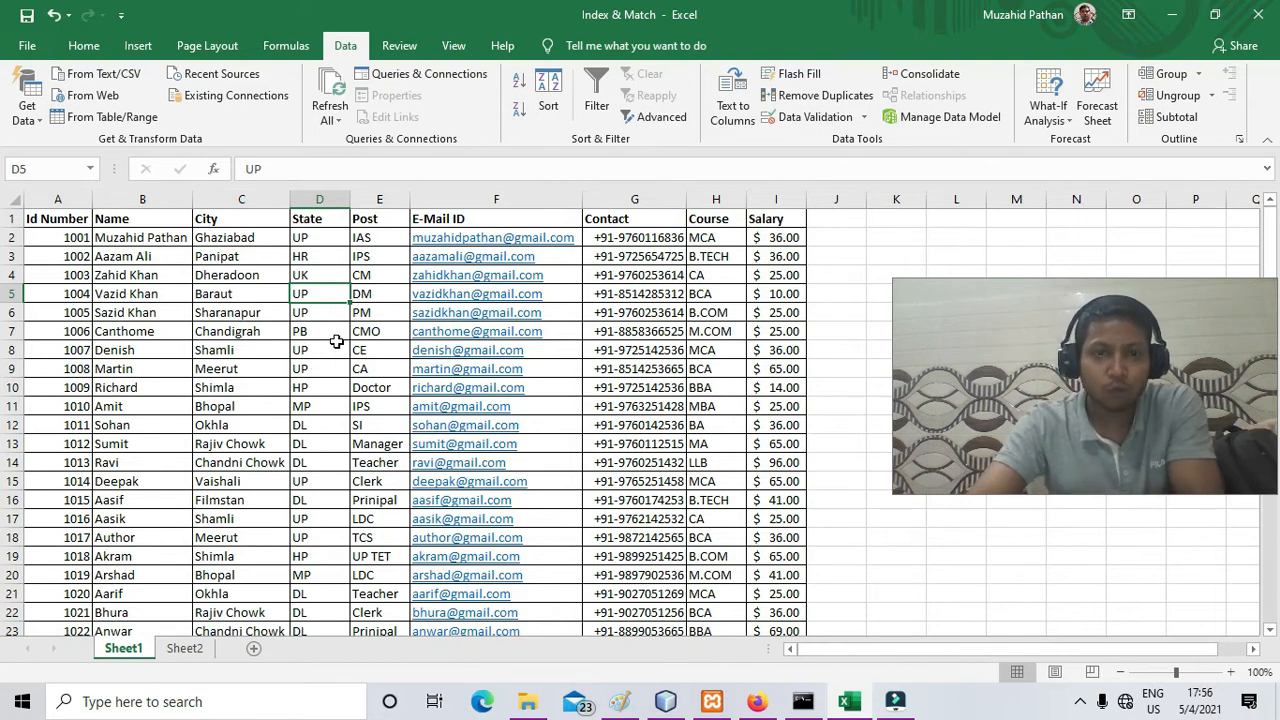
# Turn on filtering for the Sheet1 table and filter the State column to show only UP.
pyautogui.click(80, 216)
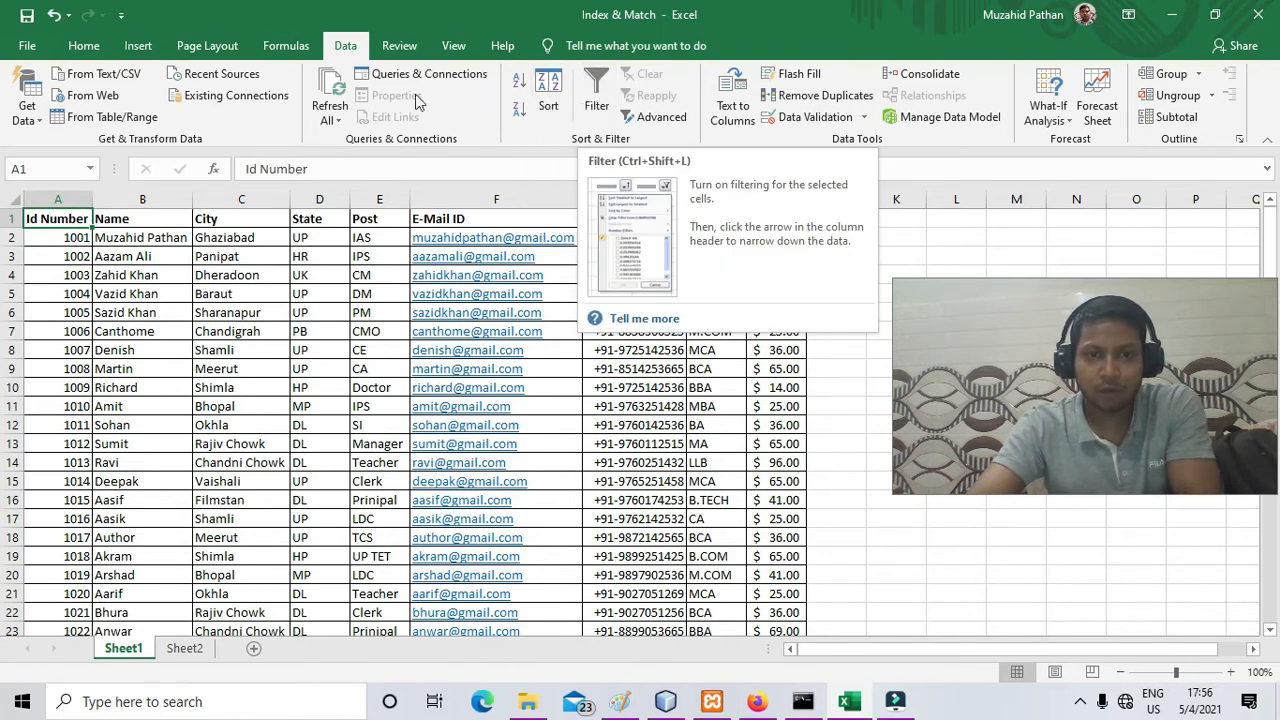
pyautogui.click(597, 95)
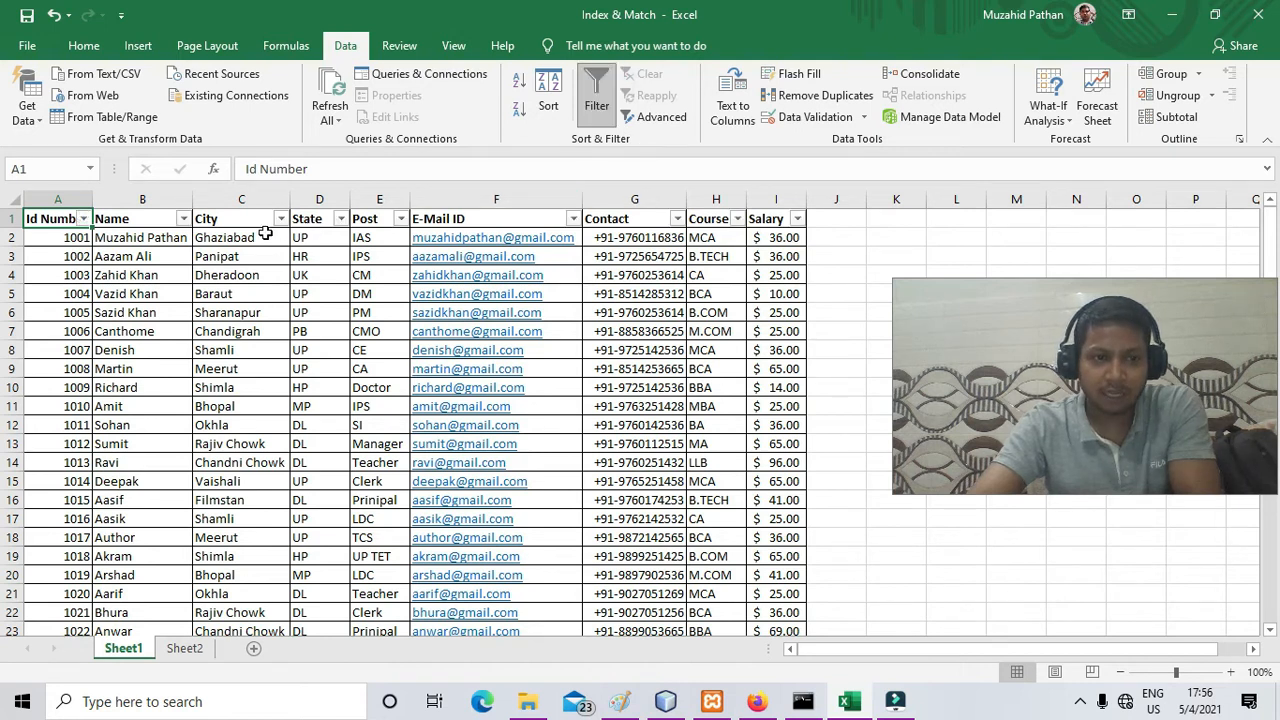
pyautogui.click(340, 219)
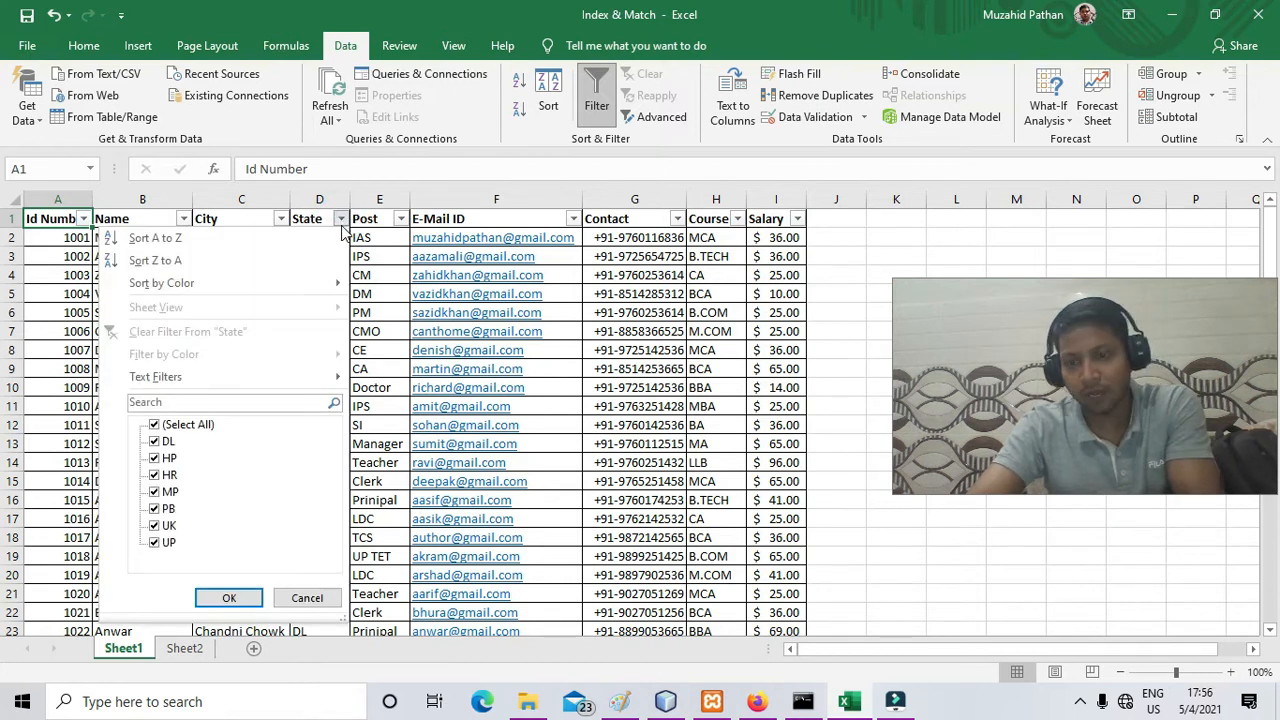
pyautogui.click(155, 427)
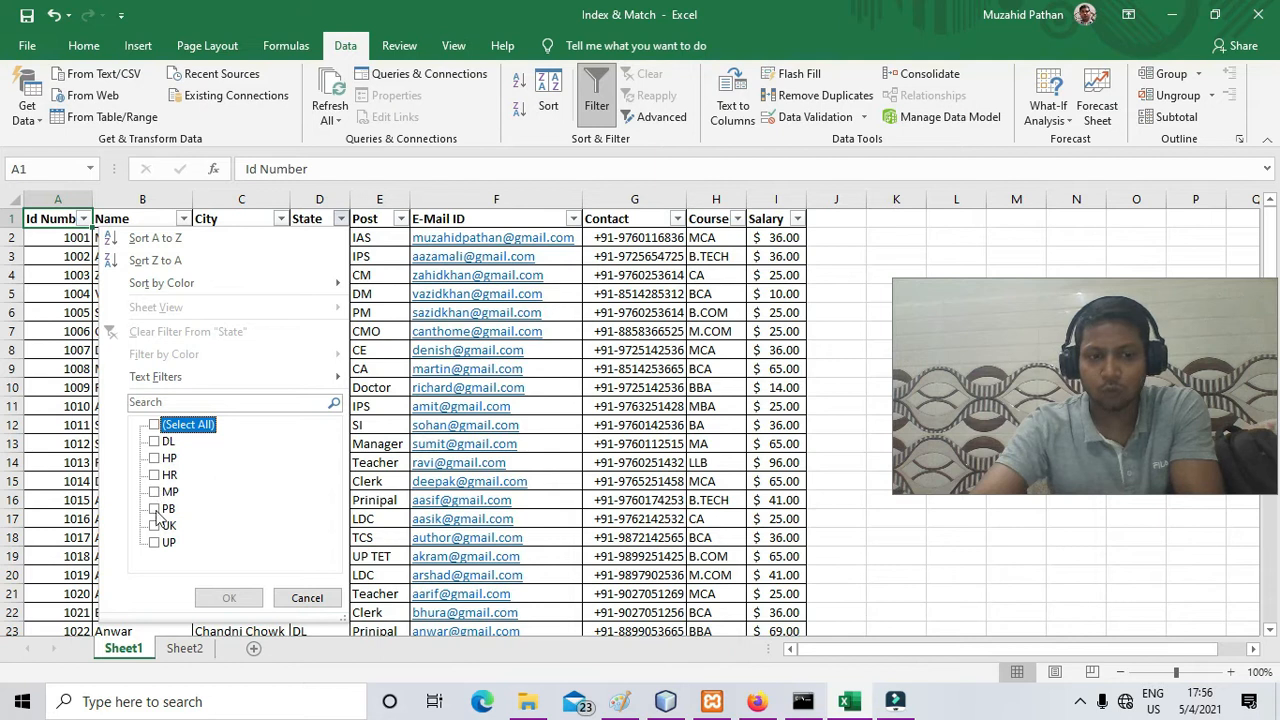
pyautogui.click(155, 543)
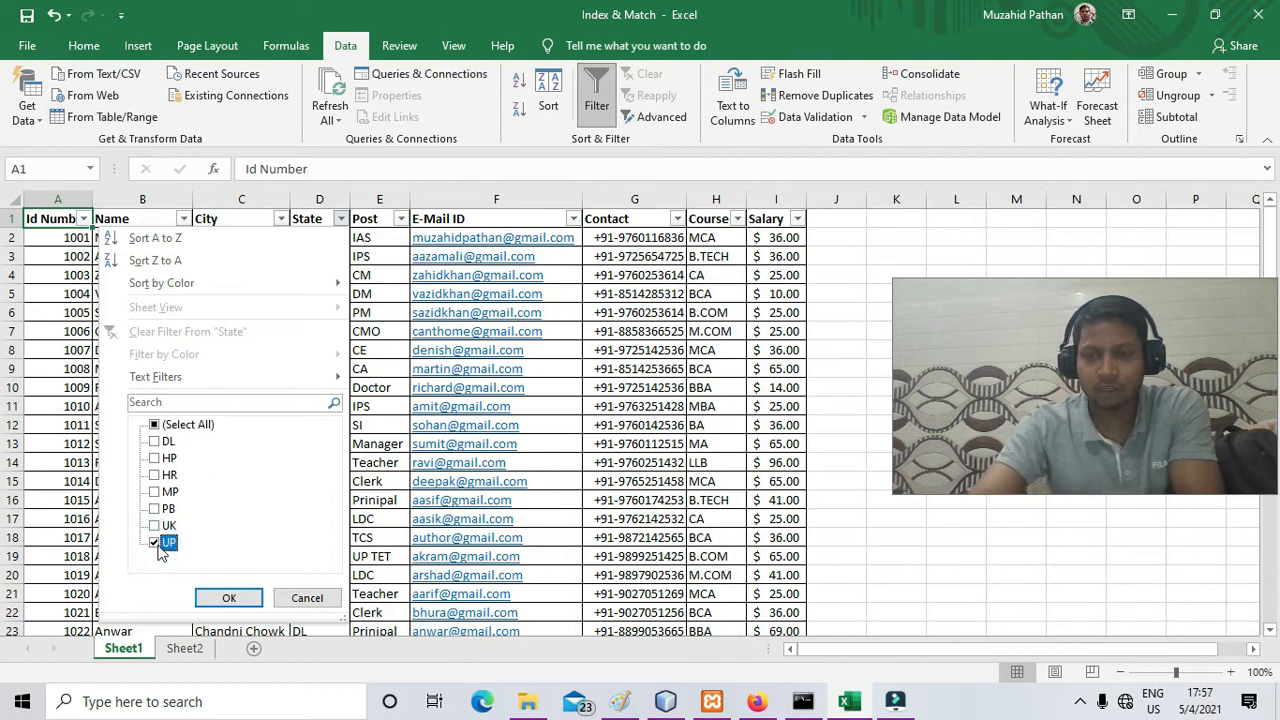
pyautogui.click(229, 598)
# Examine the rows filtered for UP column by column, including State, City, Name, Id Number, Post, Contact, Course and Salary.
pyautogui.moveTo(316, 241); pyautogui.dragTo(303, 520)
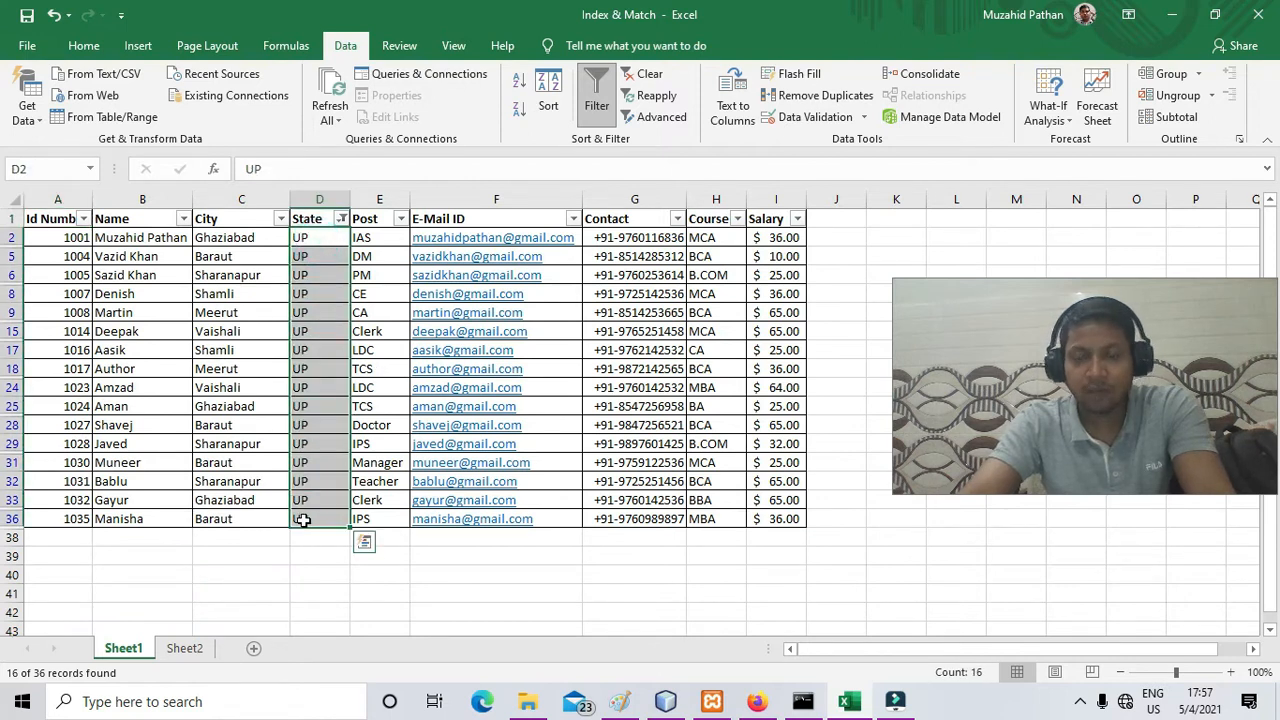
pyautogui.click(219, 240)
pyautogui.moveTo(219, 240); pyautogui.dragTo(217, 537)
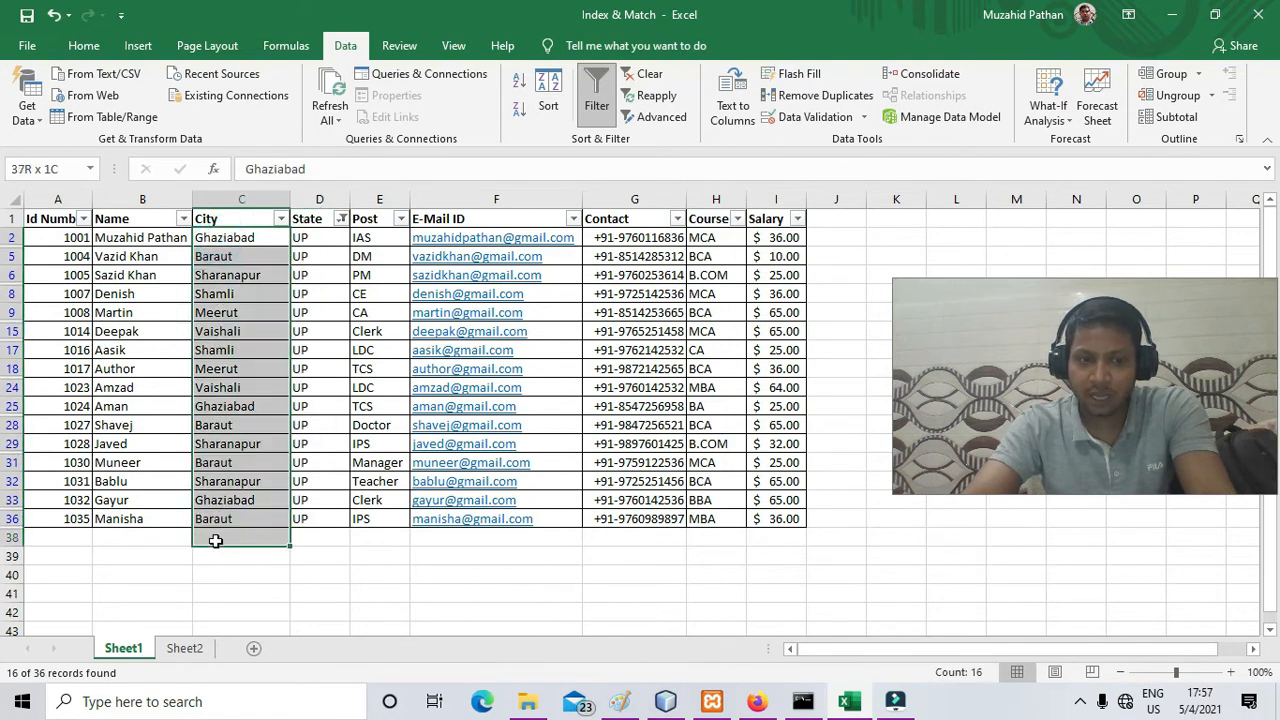
pyautogui.moveTo(133, 238); pyautogui.dragTo(130, 522)
pyautogui.moveTo(54, 240); pyautogui.dragTo(57, 520)
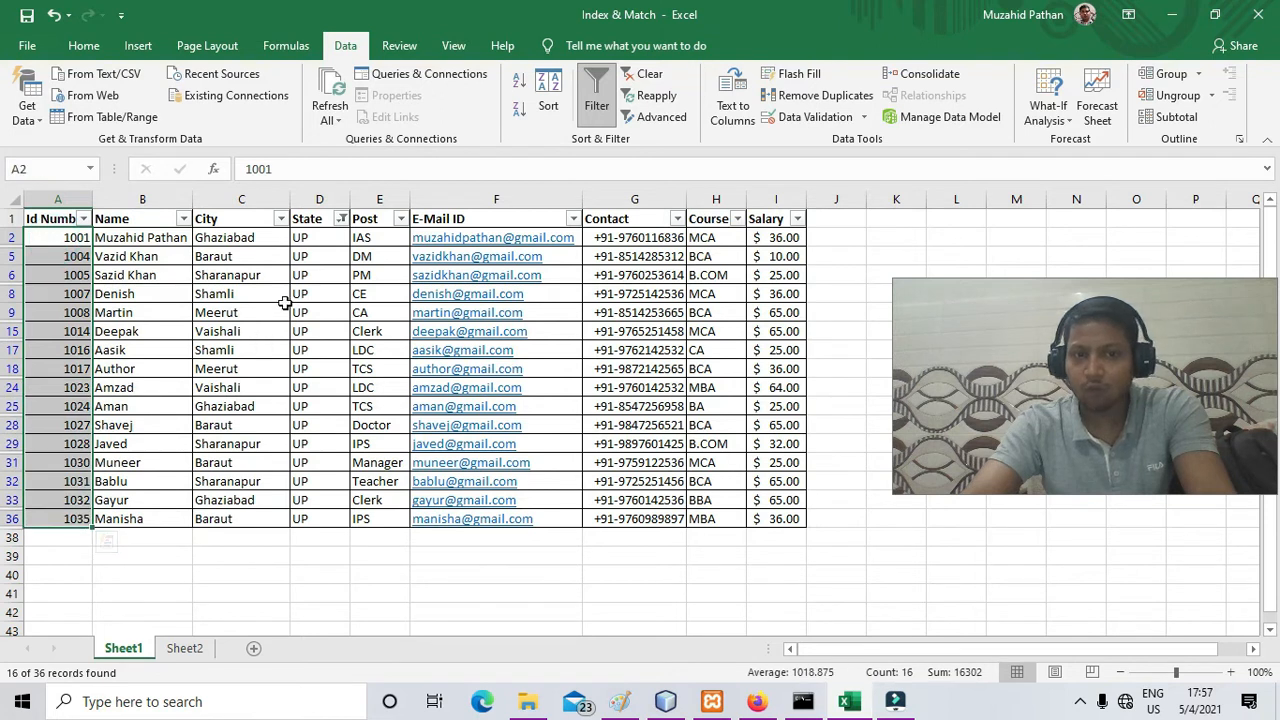
pyautogui.moveTo(357, 243); pyautogui.dragTo(364, 518)
pyautogui.moveTo(634, 240); pyautogui.dragTo(648, 500)
pyautogui.moveTo(715, 240); pyautogui.dragTo(740, 505)
pyautogui.moveTo(789, 232); pyautogui.dragTo(783, 515)
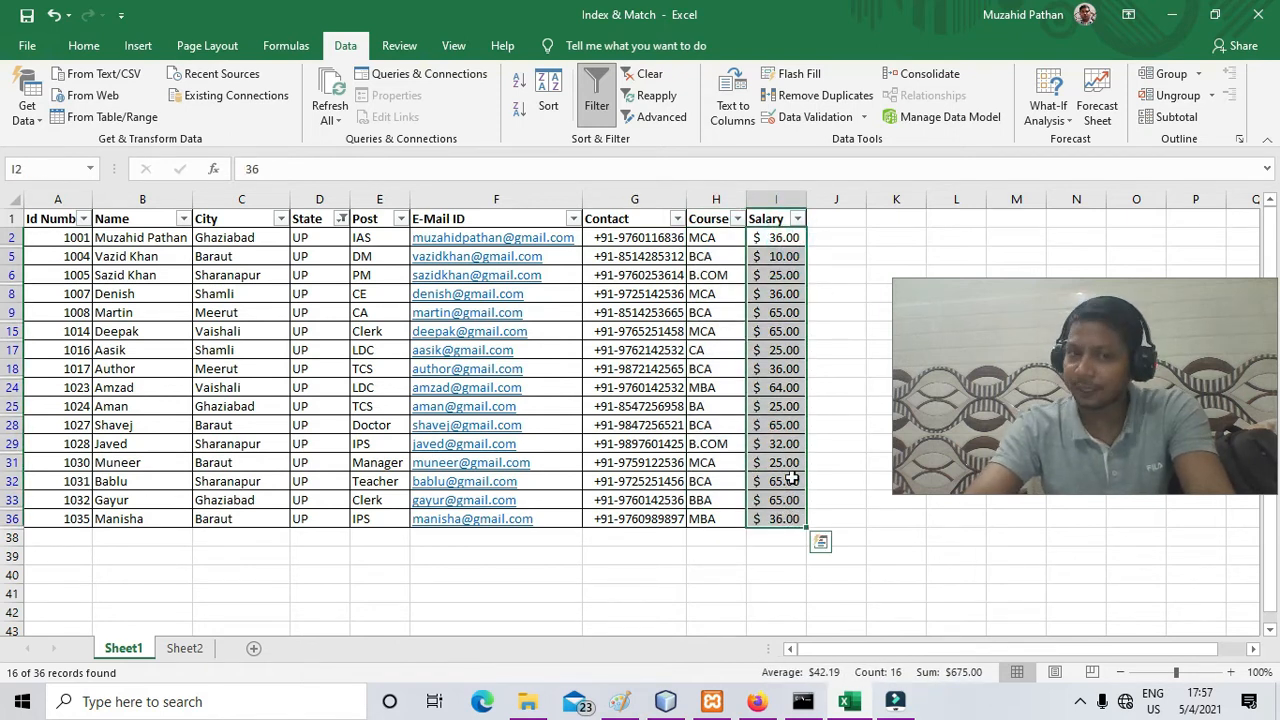
# Clear the filter from the State column and filter the Post column to show only IAS.
pyautogui.click(341, 219)
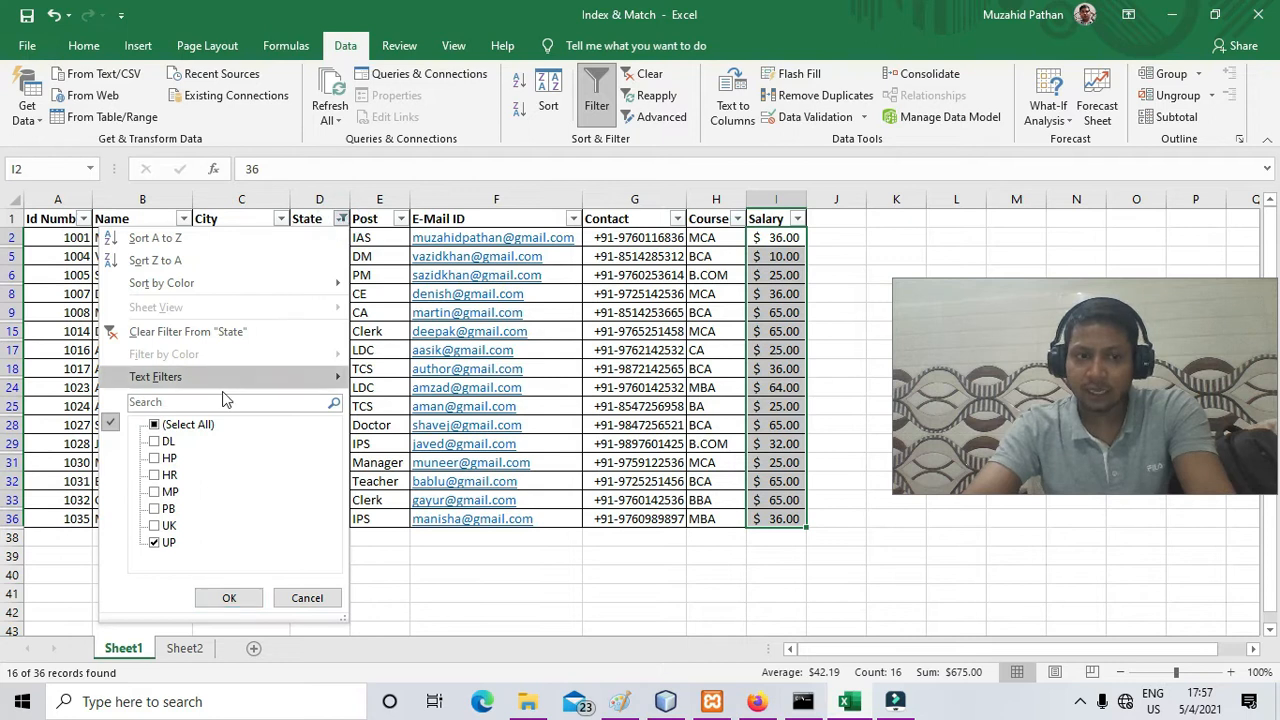
pyautogui.click(181, 335)
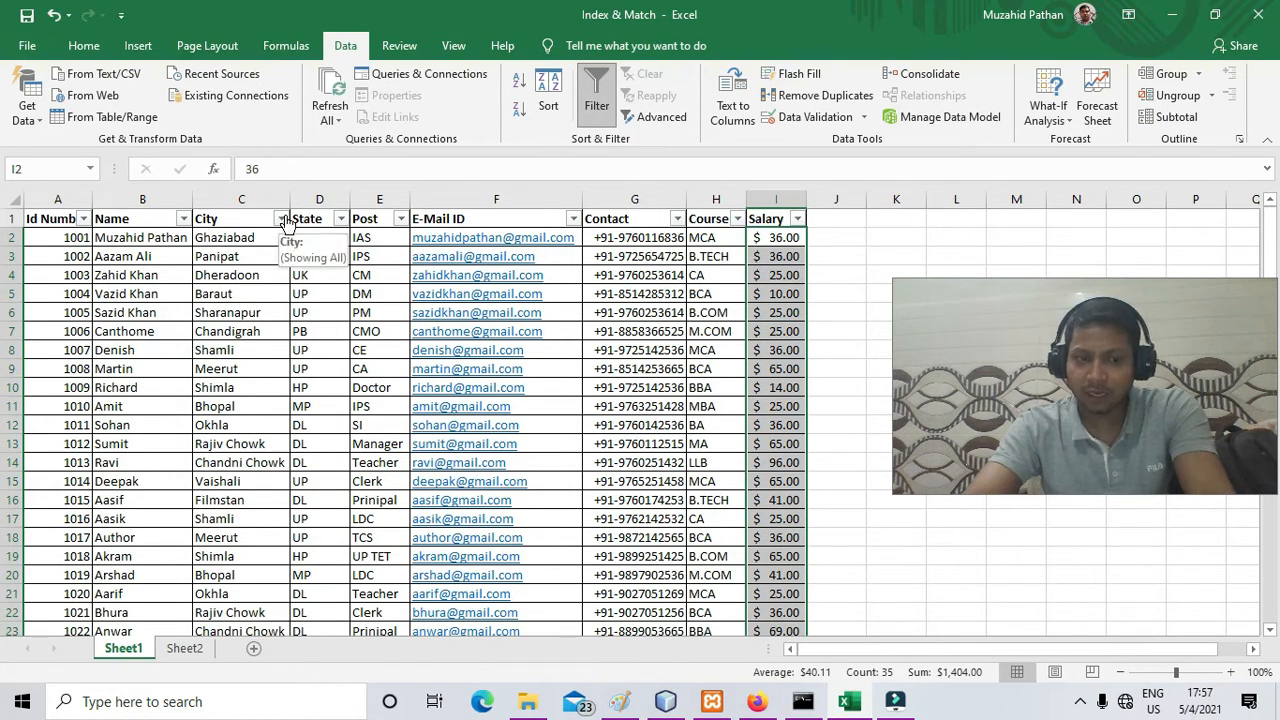
pyautogui.click(399, 219)
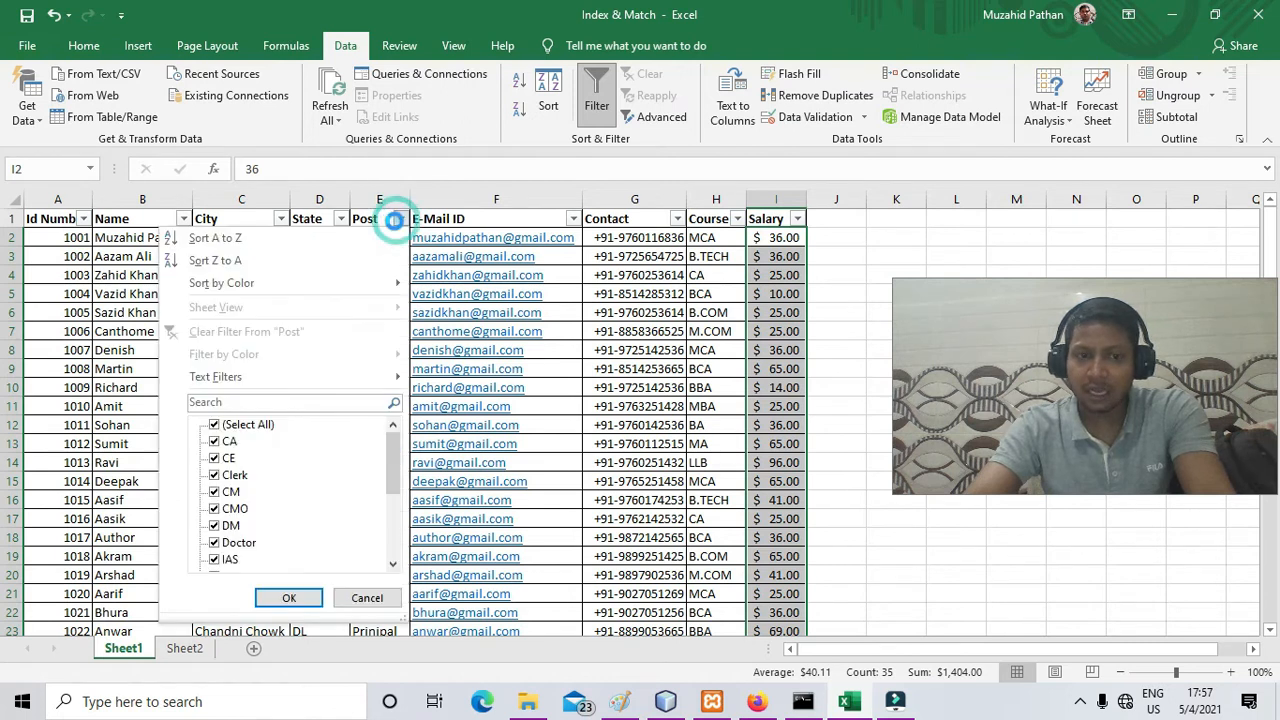
pyautogui.click(257, 425)
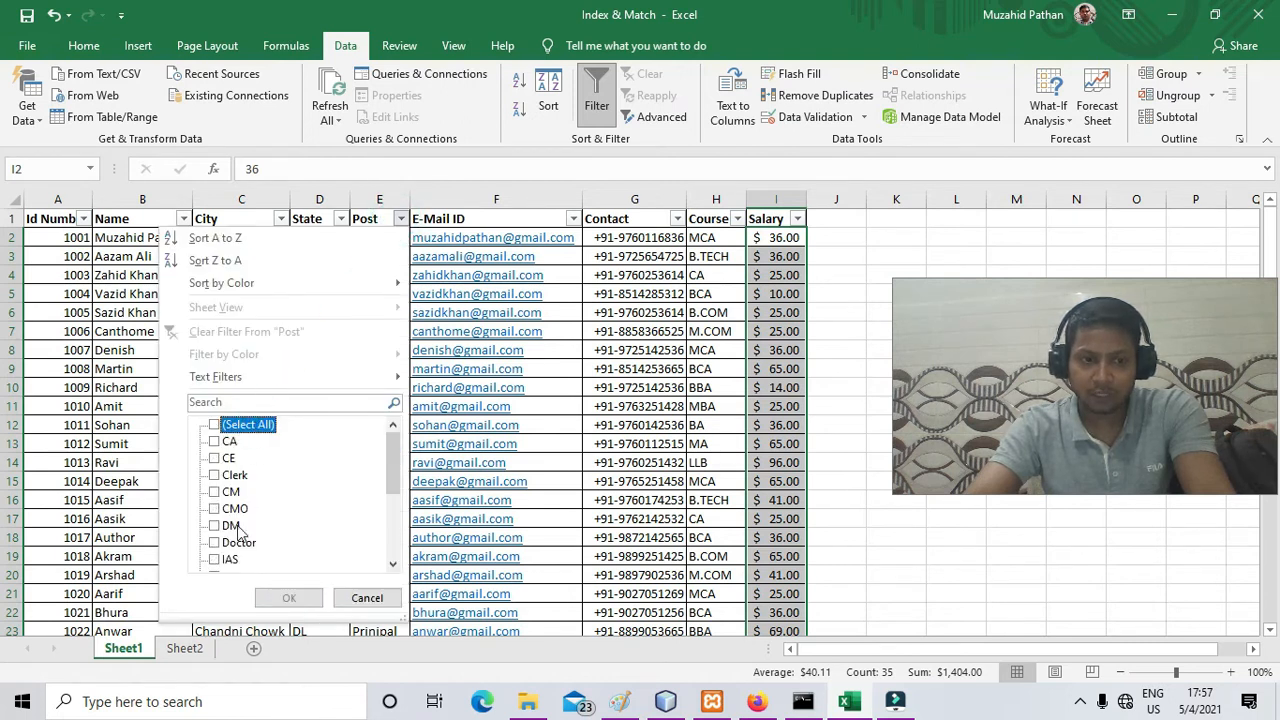
pyautogui.click(214, 560)
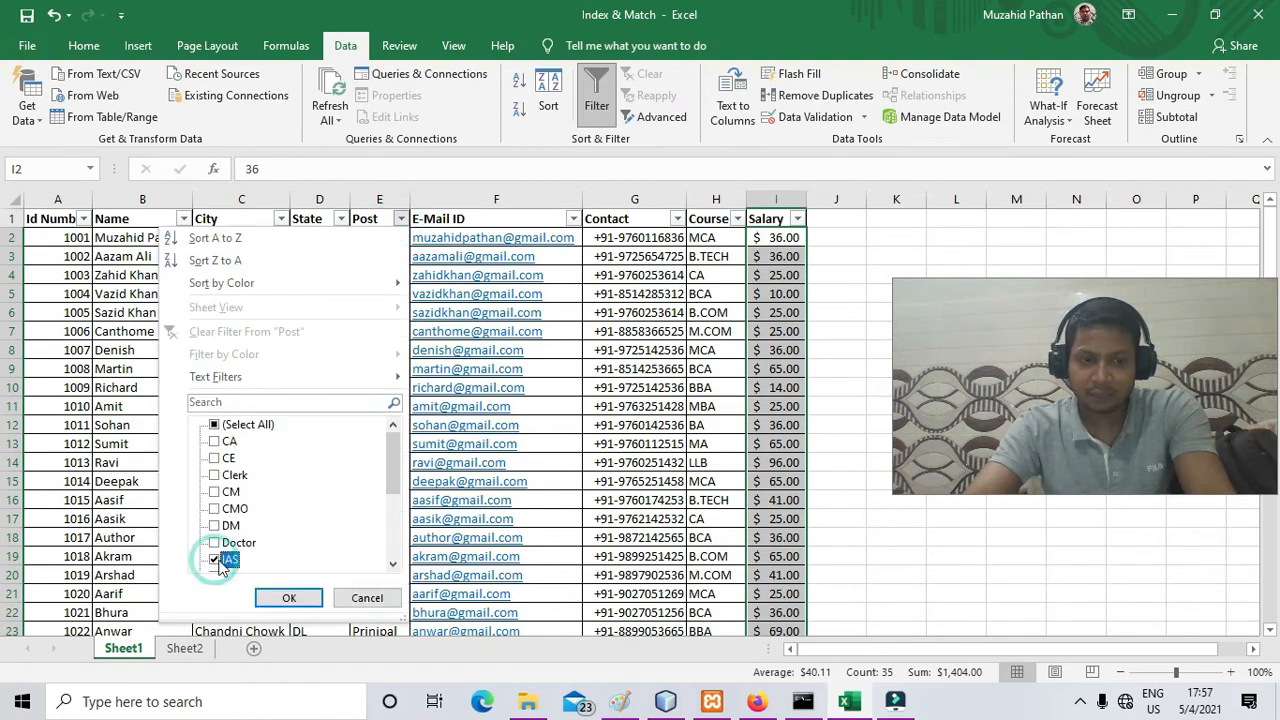
pyautogui.click(289, 597)
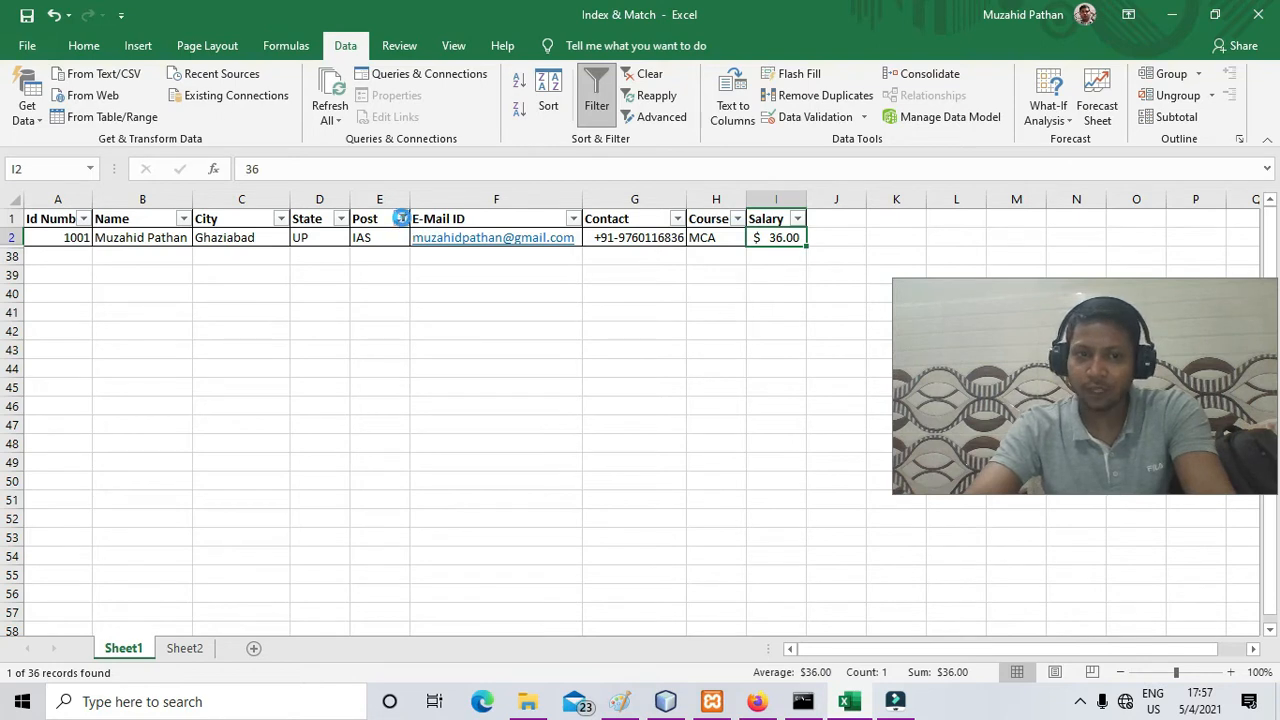
# Reselect all values in the Post column's filter to show every record again.
pyautogui.click(401, 218)
pyautogui.click(250, 426)
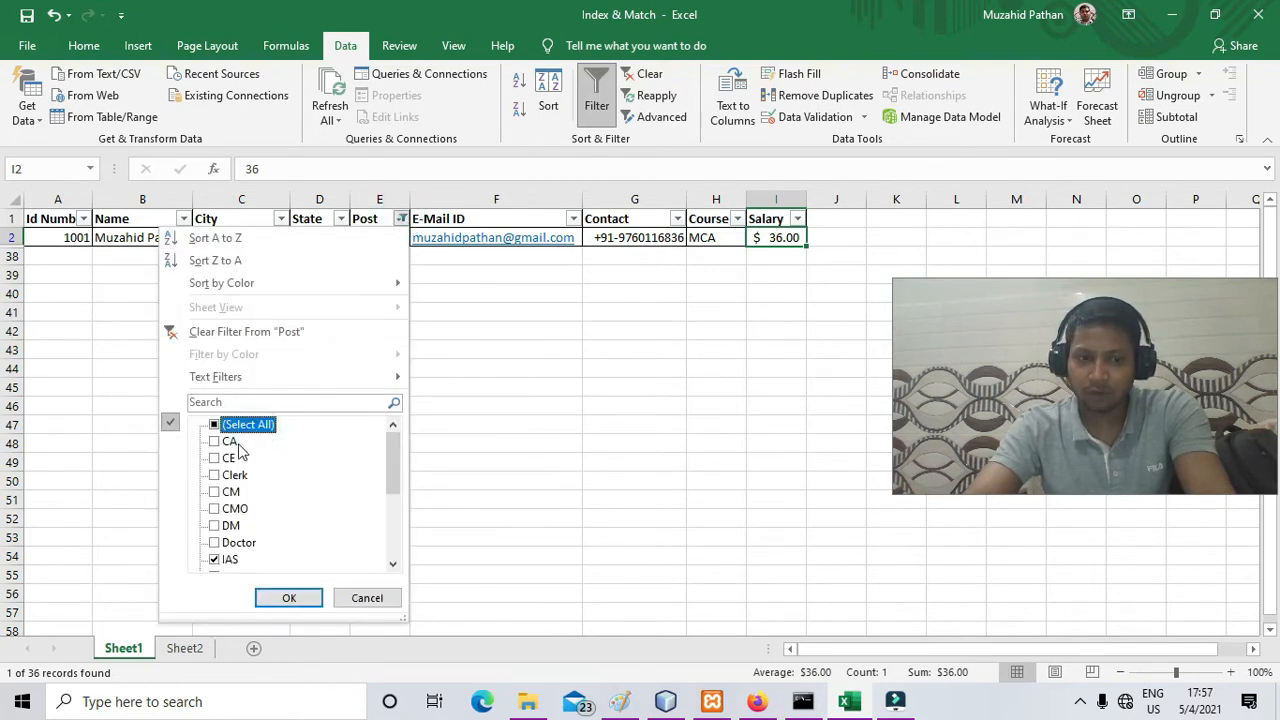
pyautogui.click(214, 425)
pyautogui.click(289, 597)
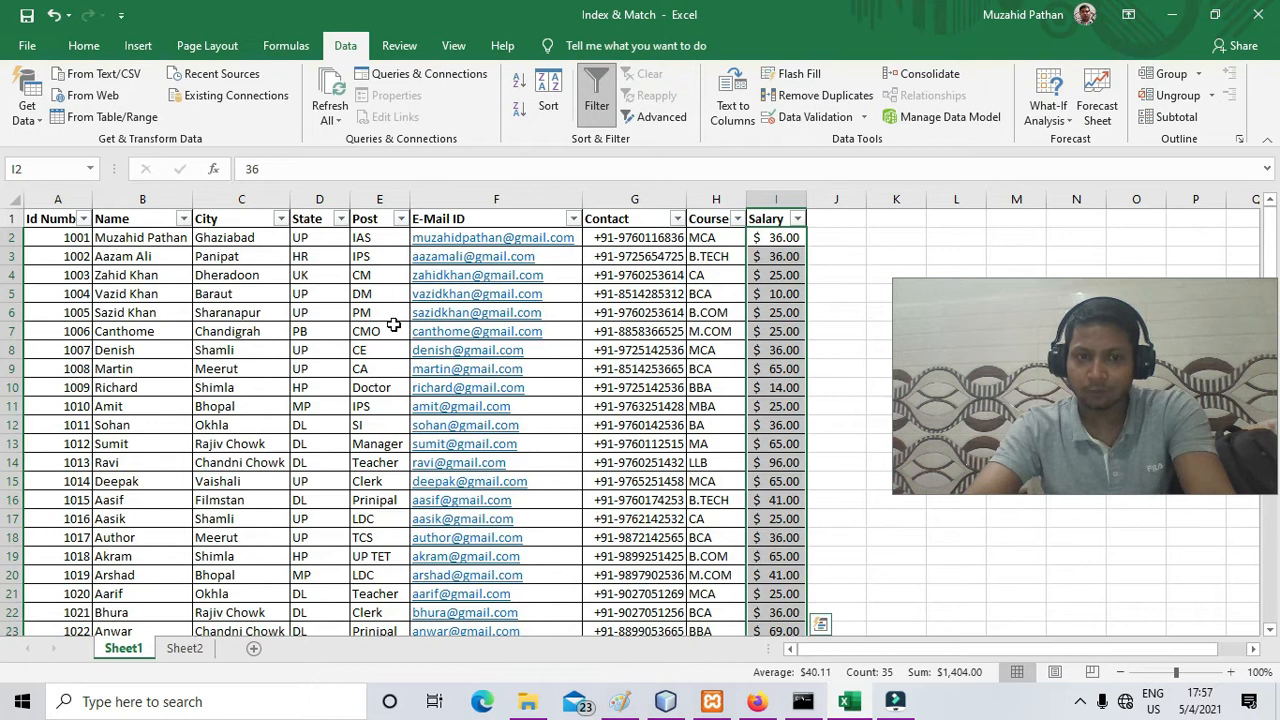
# Filter the Post column to show only CE.
pyautogui.click(401, 218)
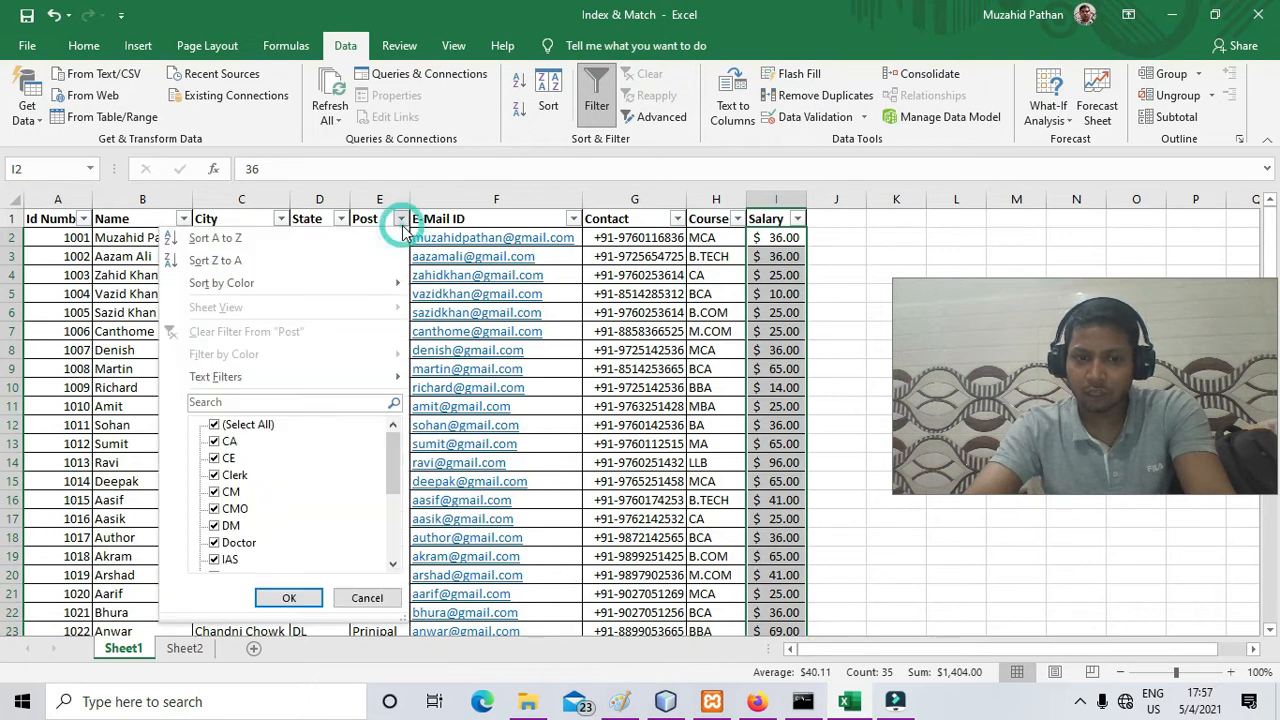
pyautogui.click(214, 425)
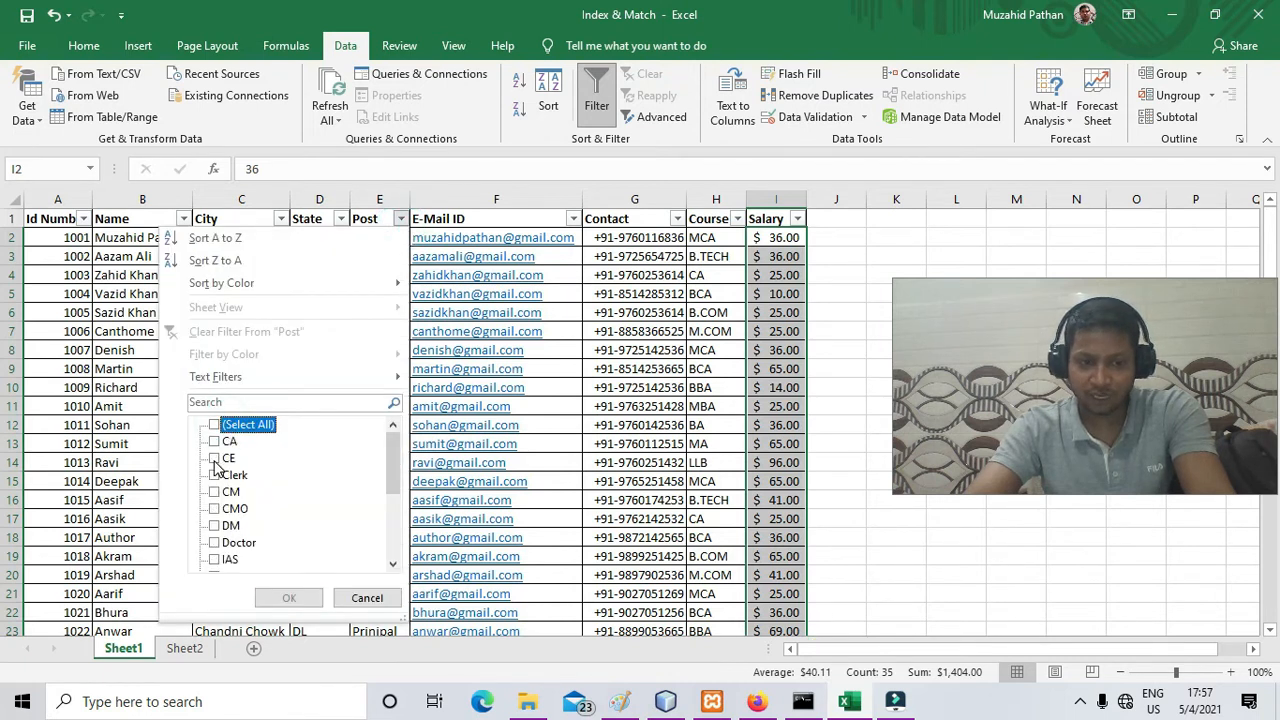
pyautogui.click(214, 458)
pyautogui.click(289, 597)
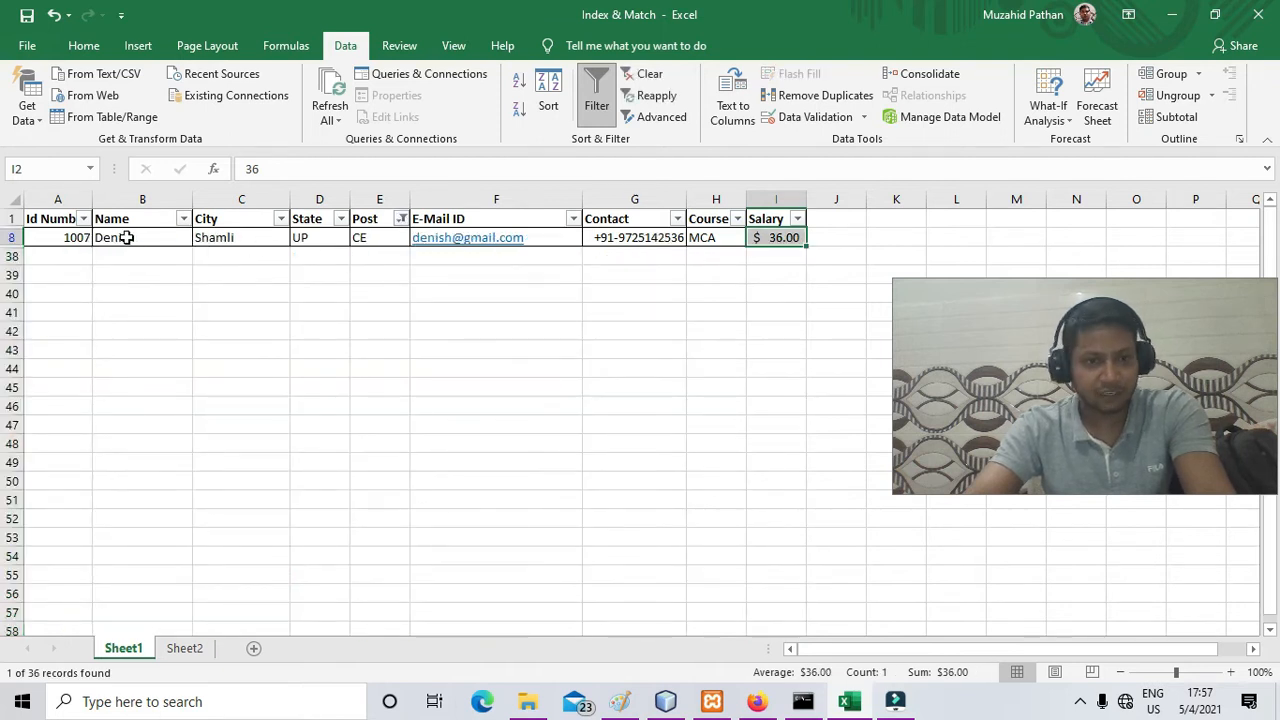
# Reselect every value in the Post column's filter to bring back all records after the CE filter.
pyautogui.click(401, 218)
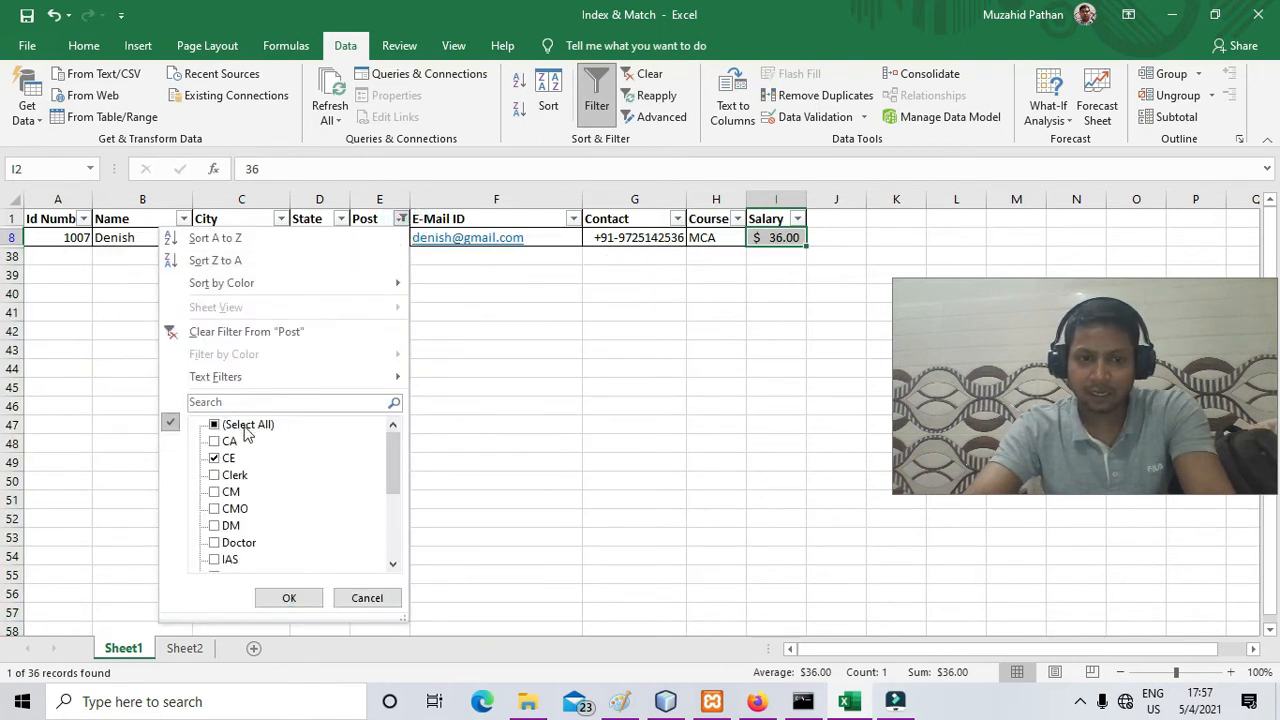
pyautogui.click(246, 426)
pyautogui.click(292, 596)
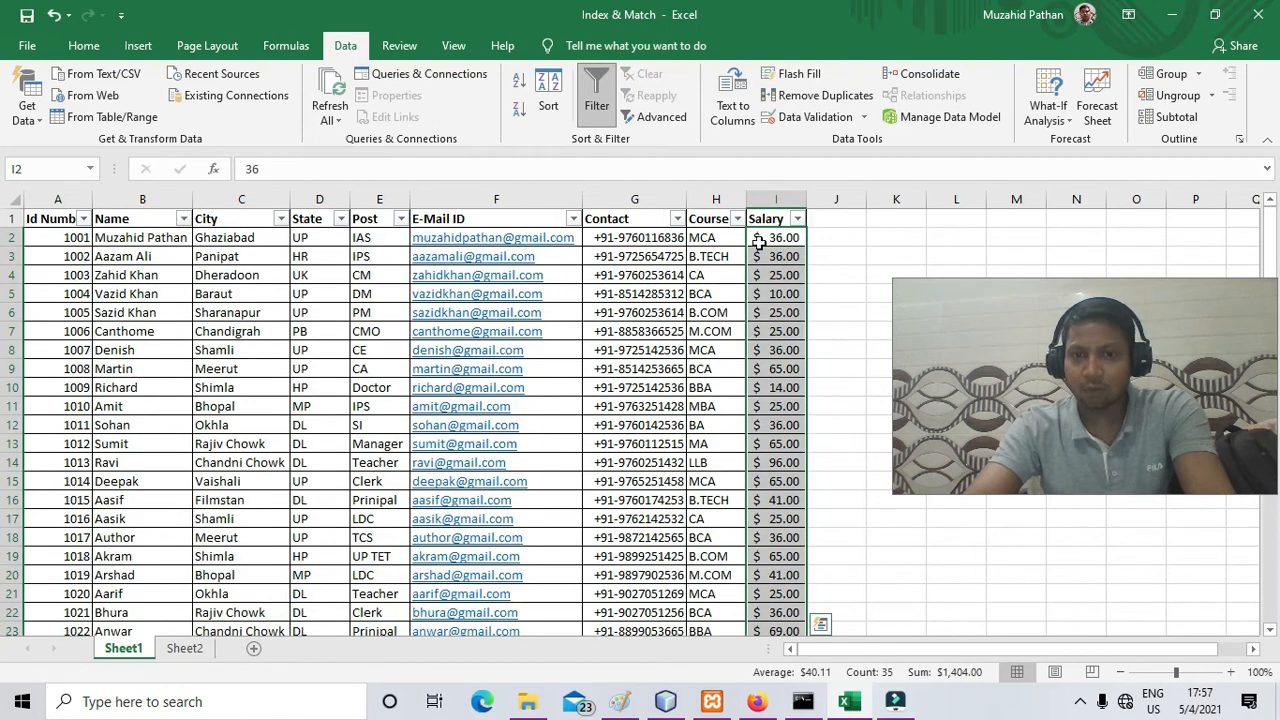
# Filter the Course column to show only MCA.
pyautogui.click(737, 218)
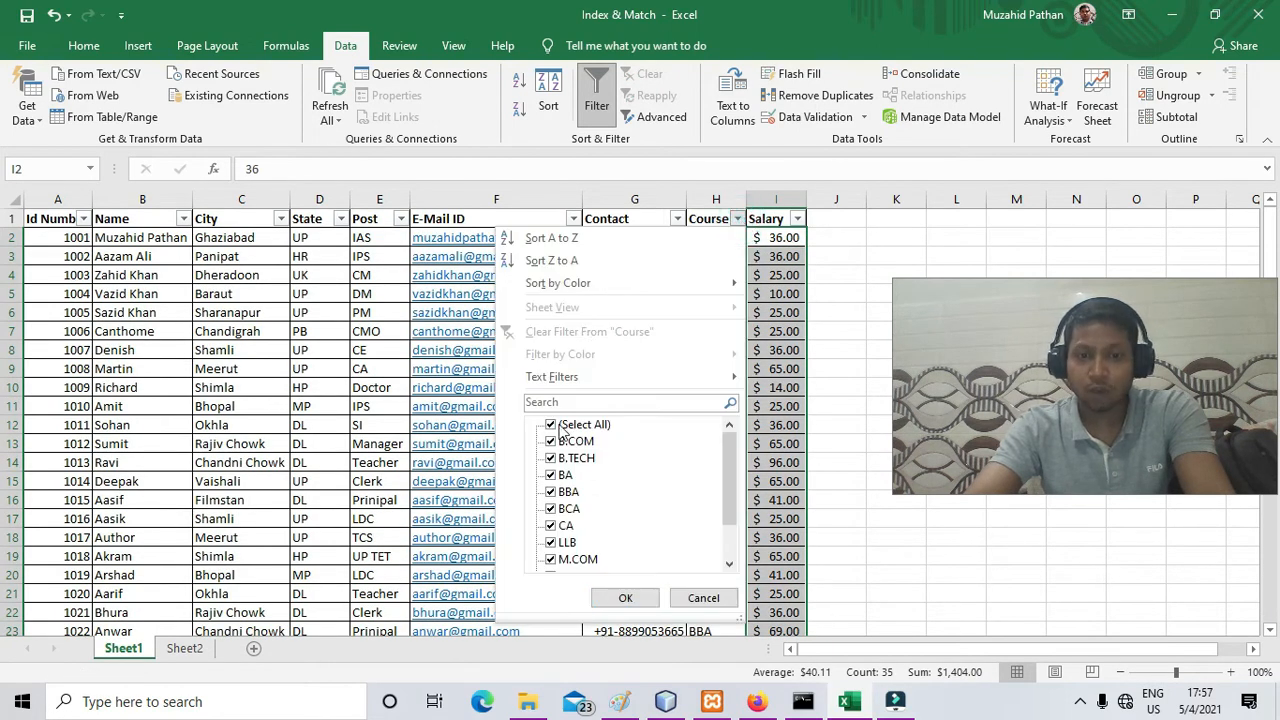
pyautogui.click(563, 428)
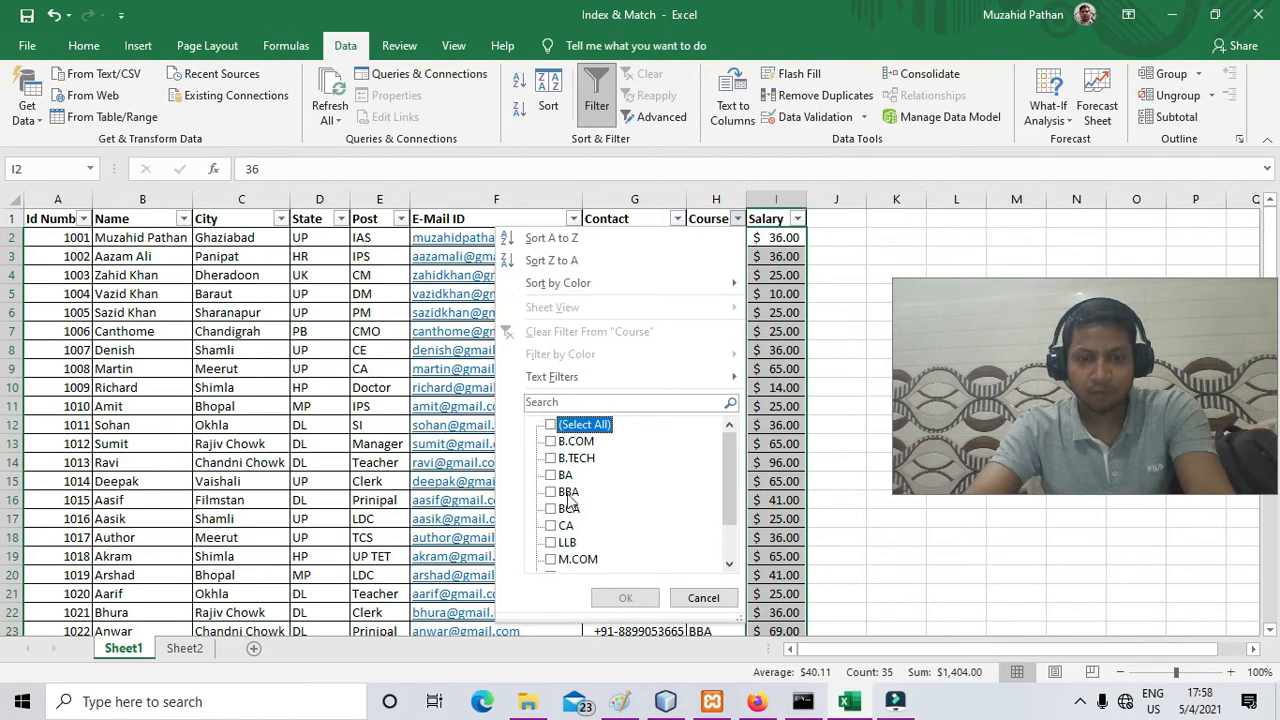
pyautogui.scroll(-1, 570, 540)
pyautogui.click(551, 559)
pyautogui.click(625, 597)
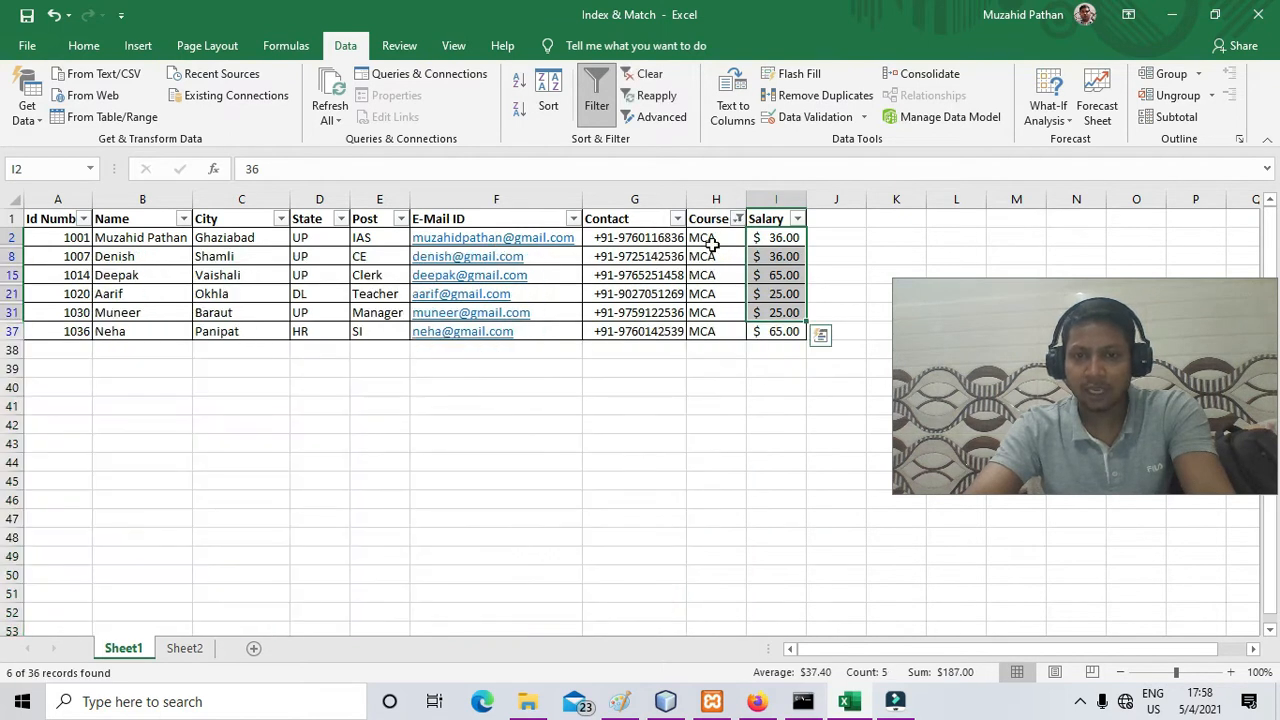
# Examine the rows filtered for MCA column by column, covering Course, Name, City, State and Post.
pyautogui.moveTo(711, 240); pyautogui.dragTo(710, 336)
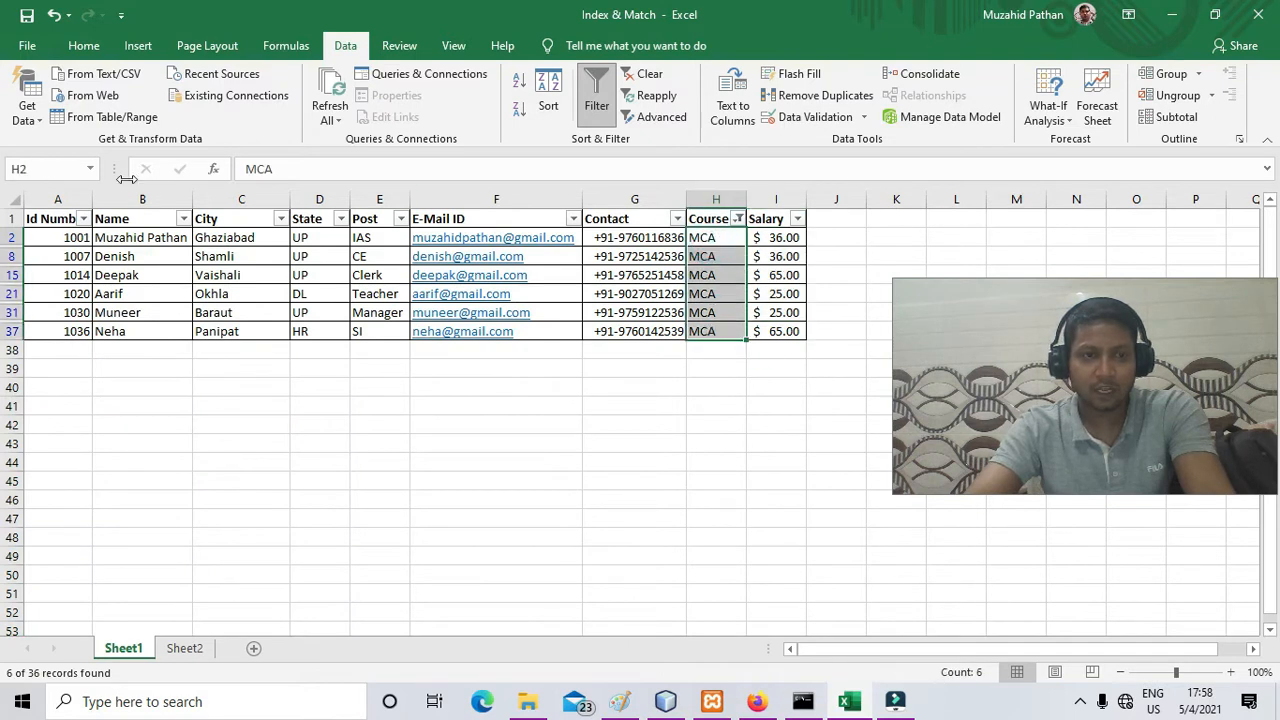
pyautogui.moveTo(119, 240); pyautogui.dragTo(120, 346)
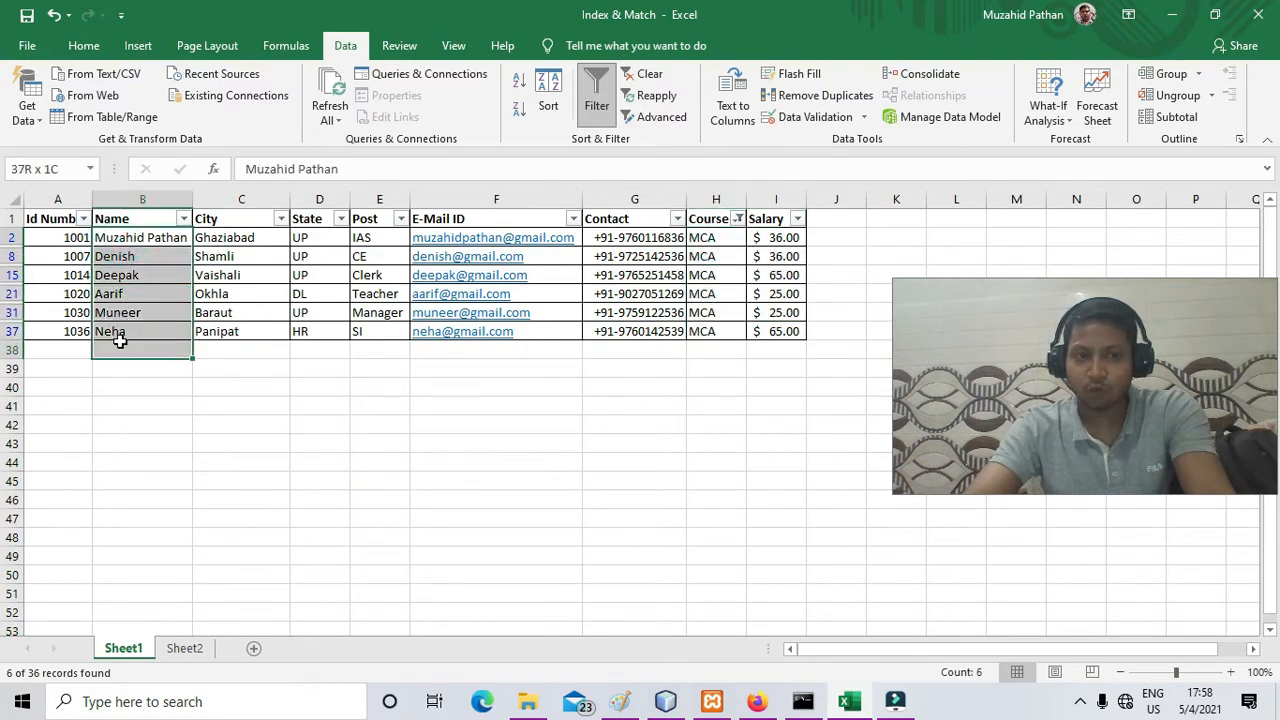
pyautogui.moveTo(268, 236); pyautogui.dragTo(265, 343)
pyautogui.moveTo(312, 236); pyautogui.dragTo(326, 337)
pyautogui.moveTo(362, 256); pyautogui.dragTo(365, 338)
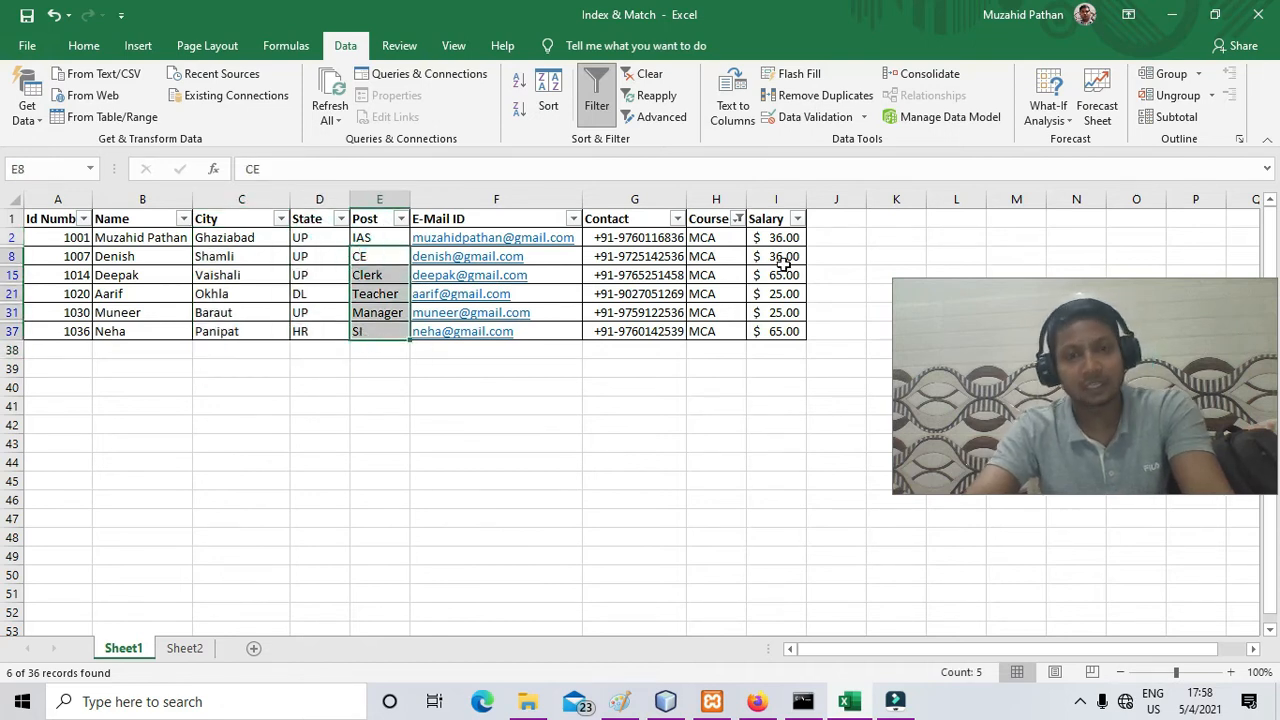
# Add BCA to the Course column's filter alongside MCA.
pyautogui.click(738, 219)
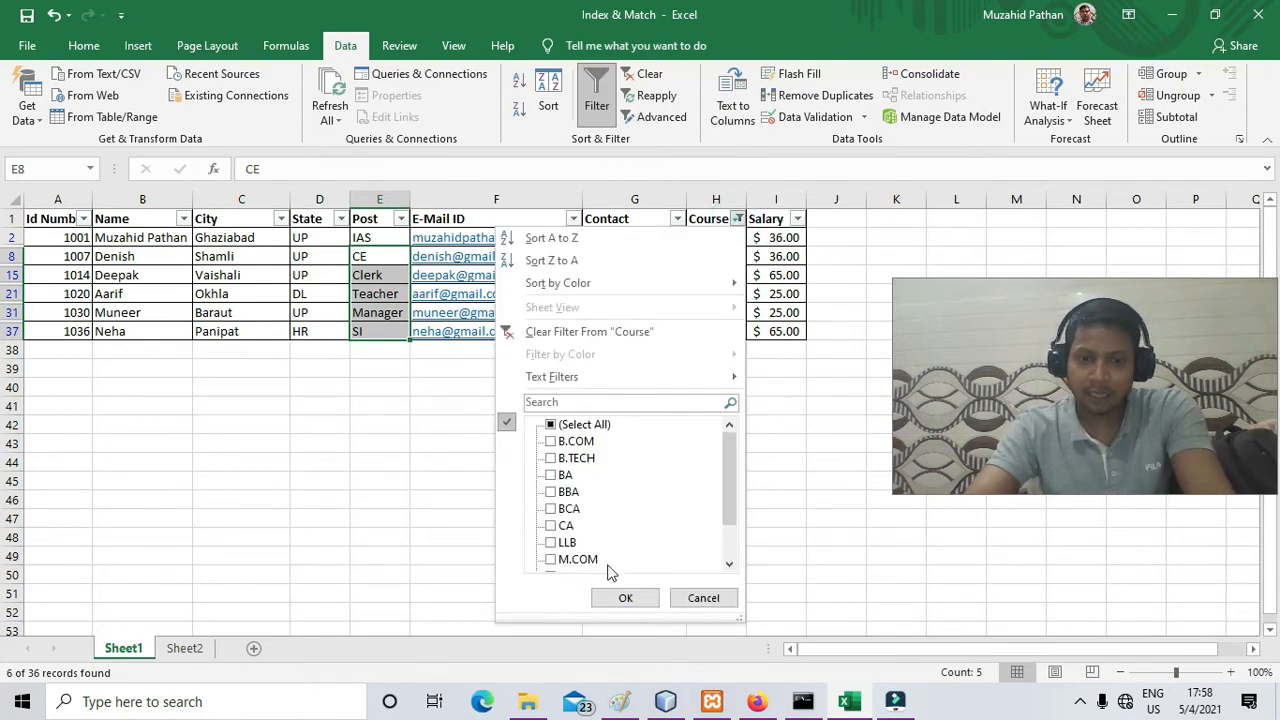
pyautogui.click(551, 508)
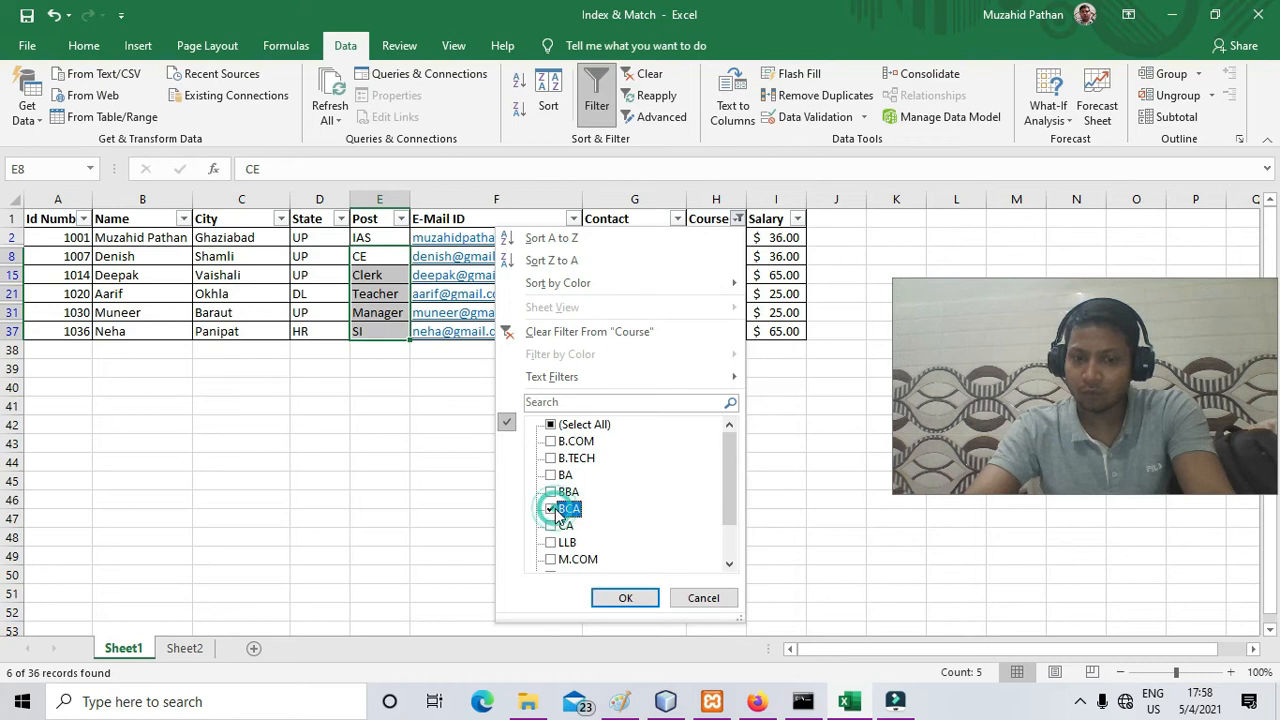
pyautogui.click(624, 597)
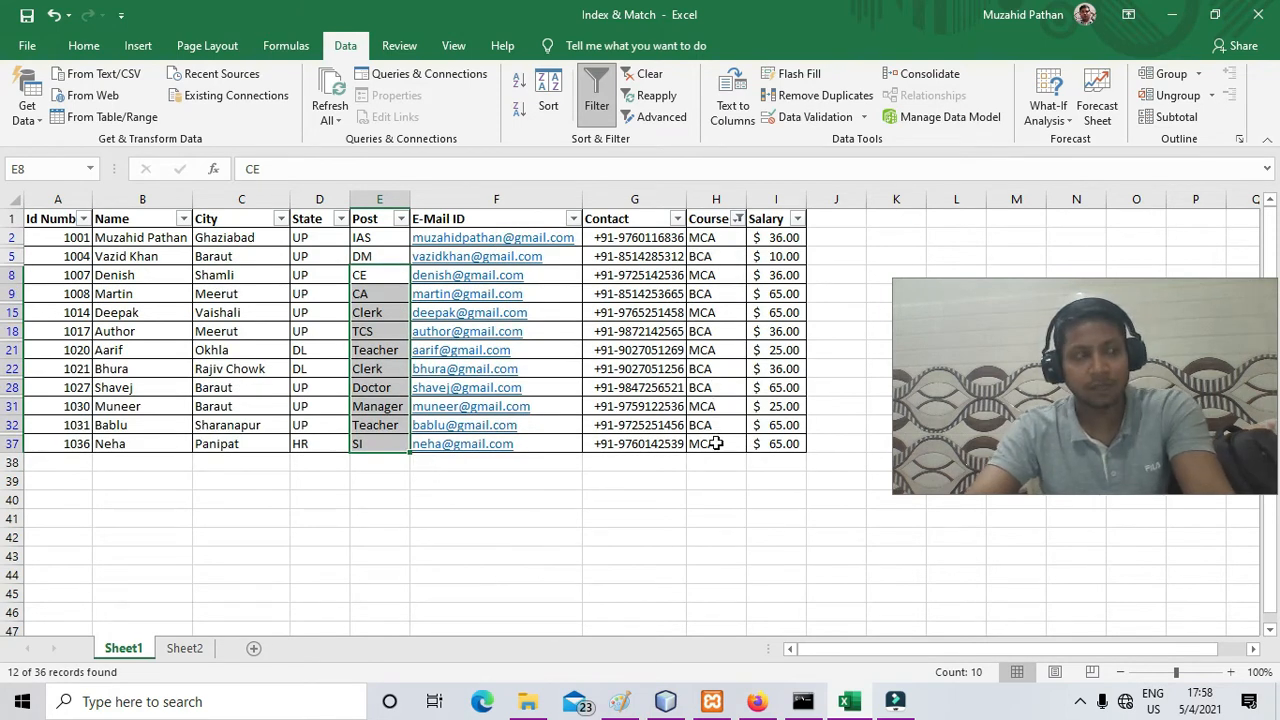
# Reselect all values in the Course column's filter to show every record again.
pyautogui.click(737, 218)
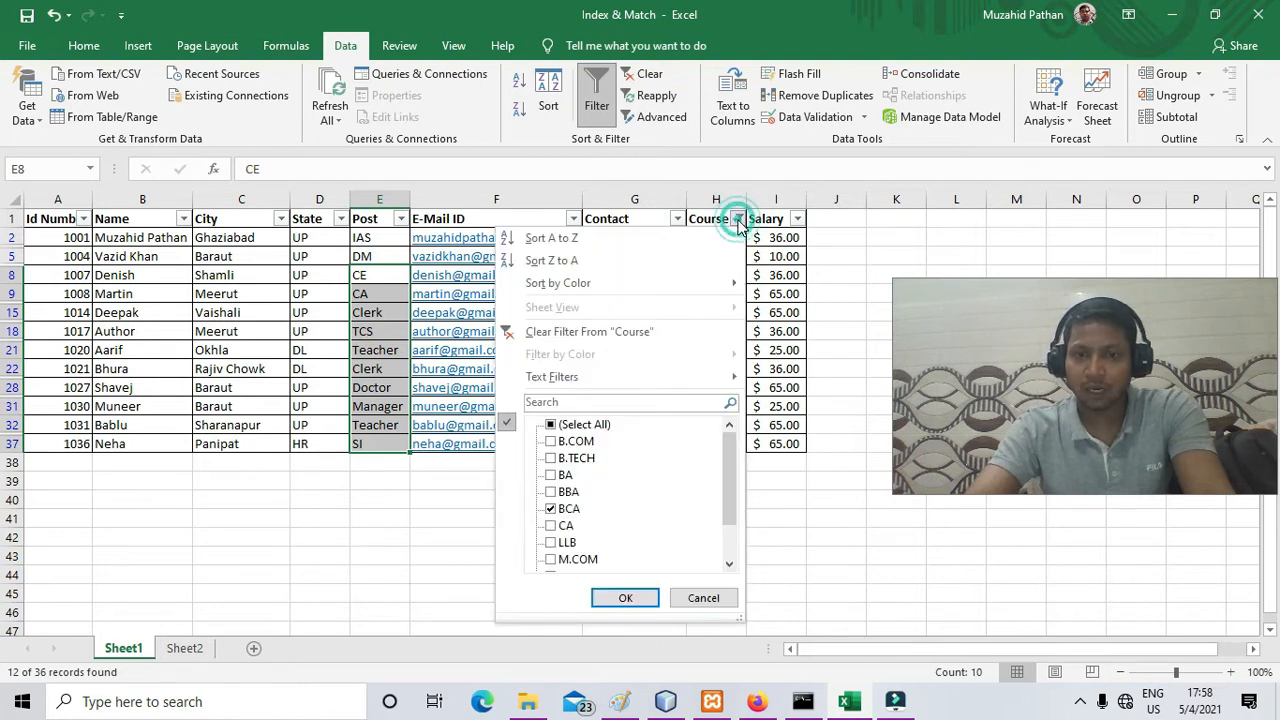
pyautogui.click(570, 425)
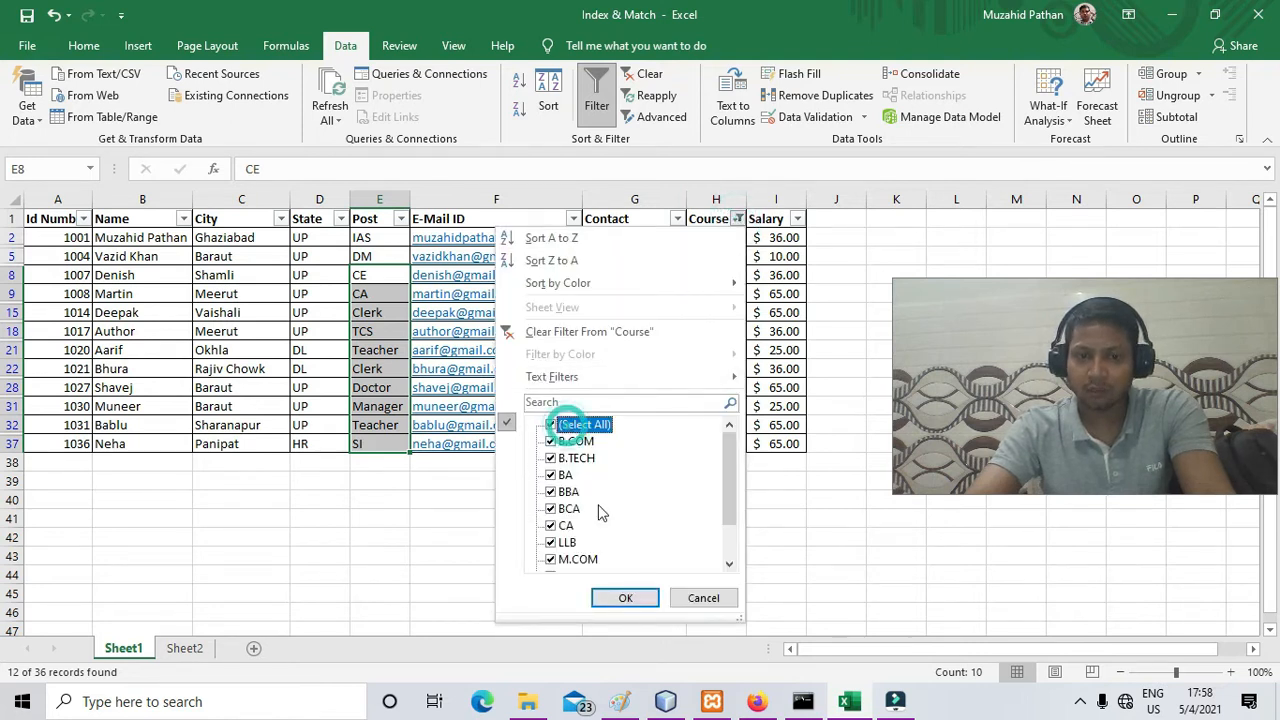
pyautogui.click(625, 598)
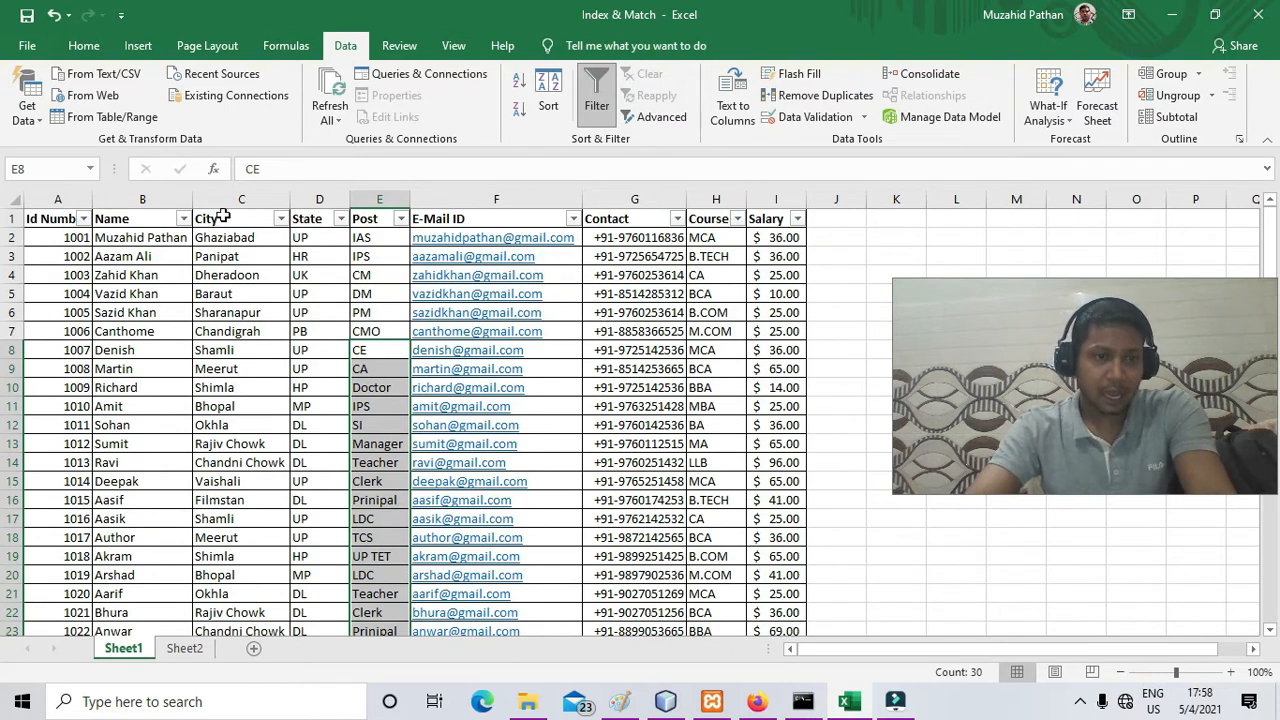
# Filter the City column to show only Chandigrah.
pyautogui.click(281, 219)
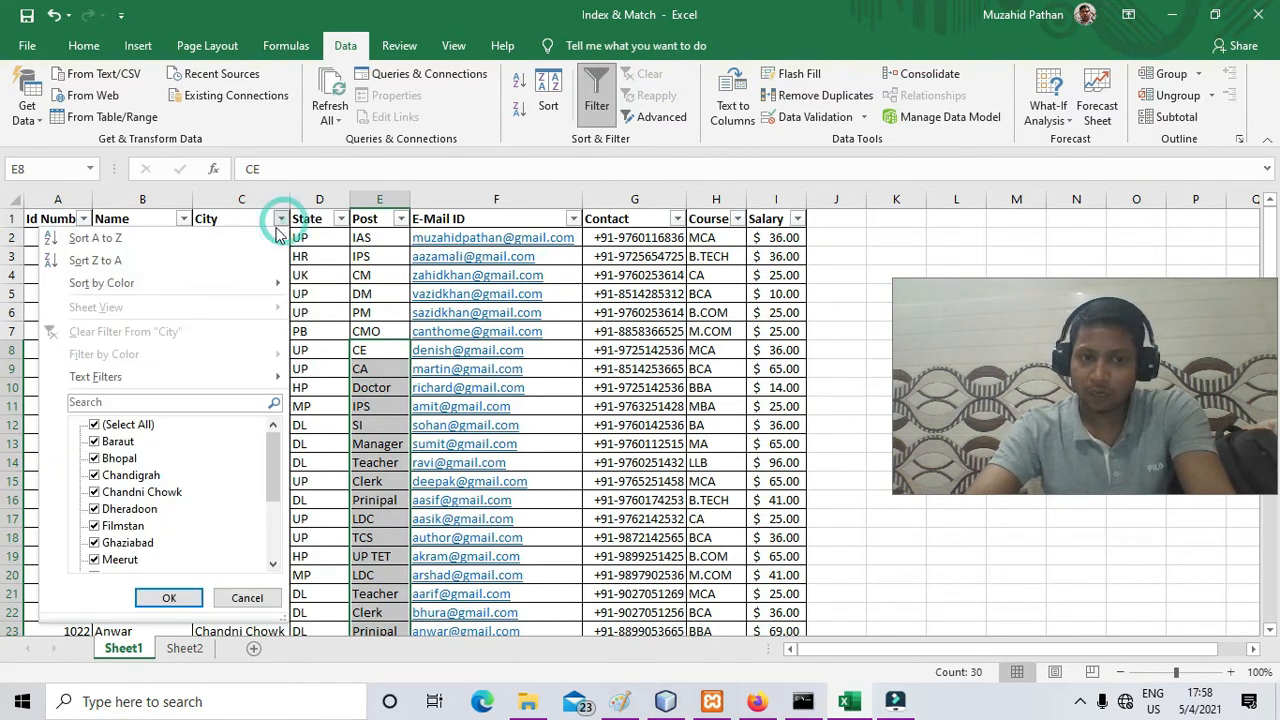
pyautogui.click(122, 428)
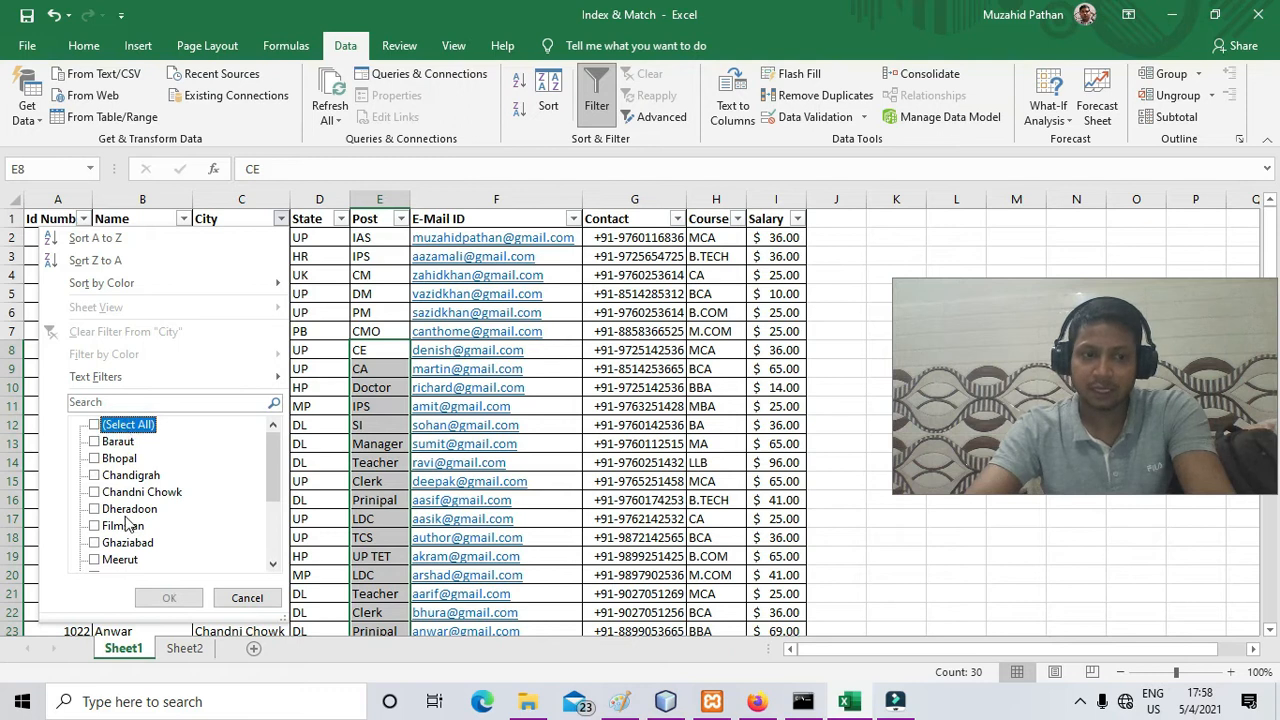
pyautogui.click(94, 476)
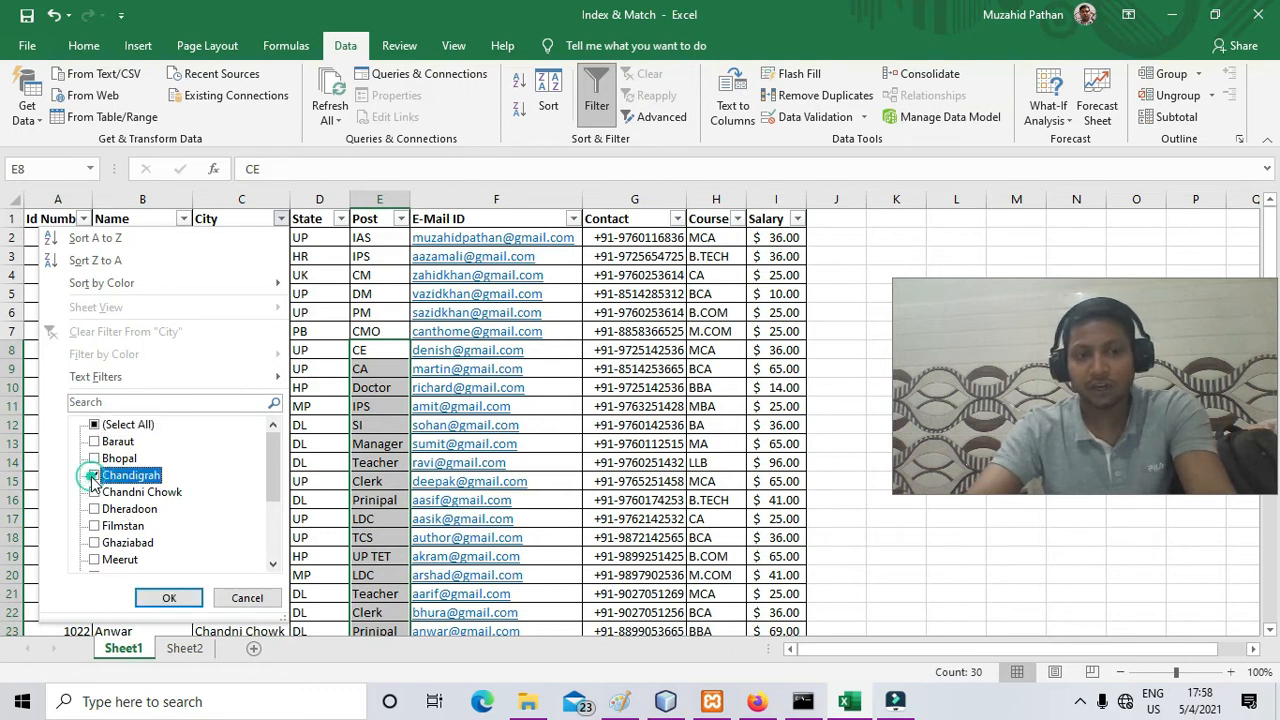
pyautogui.click(172, 598)
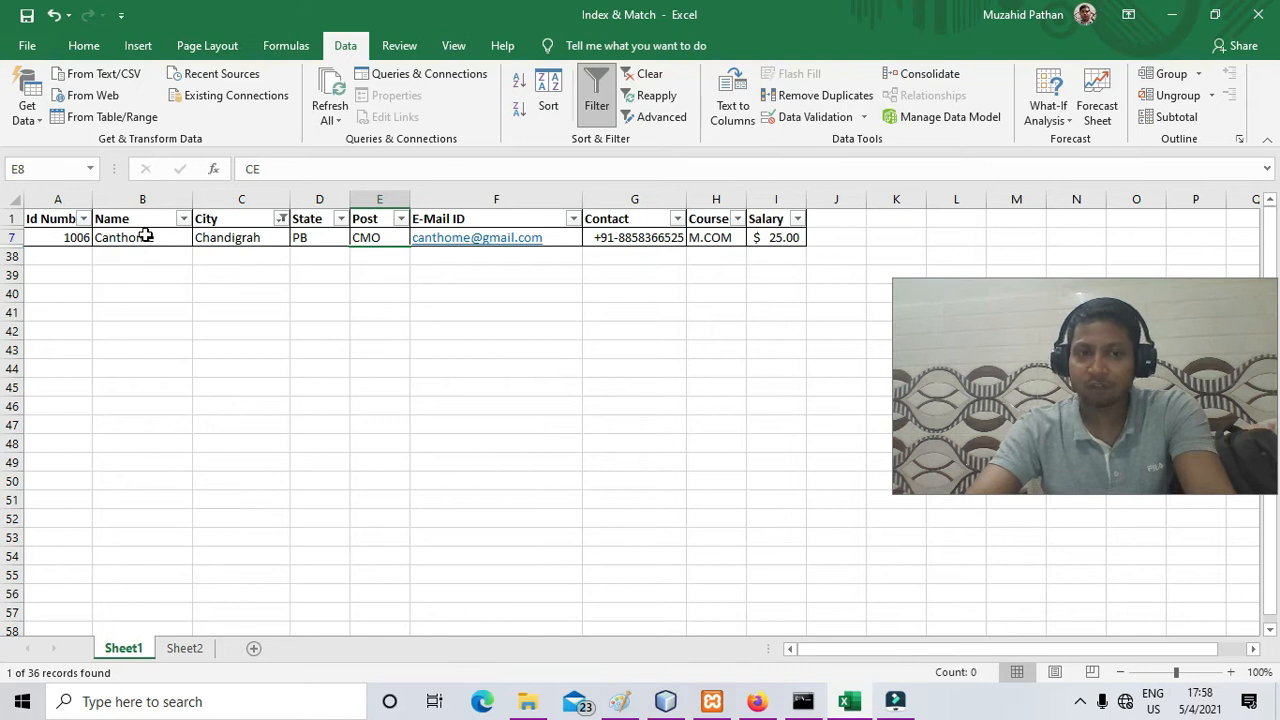
# Change the City column's filter to show only Ghaziabad and highlight the matching City cells.
pyautogui.click(281, 218)
pyautogui.click(138, 426)
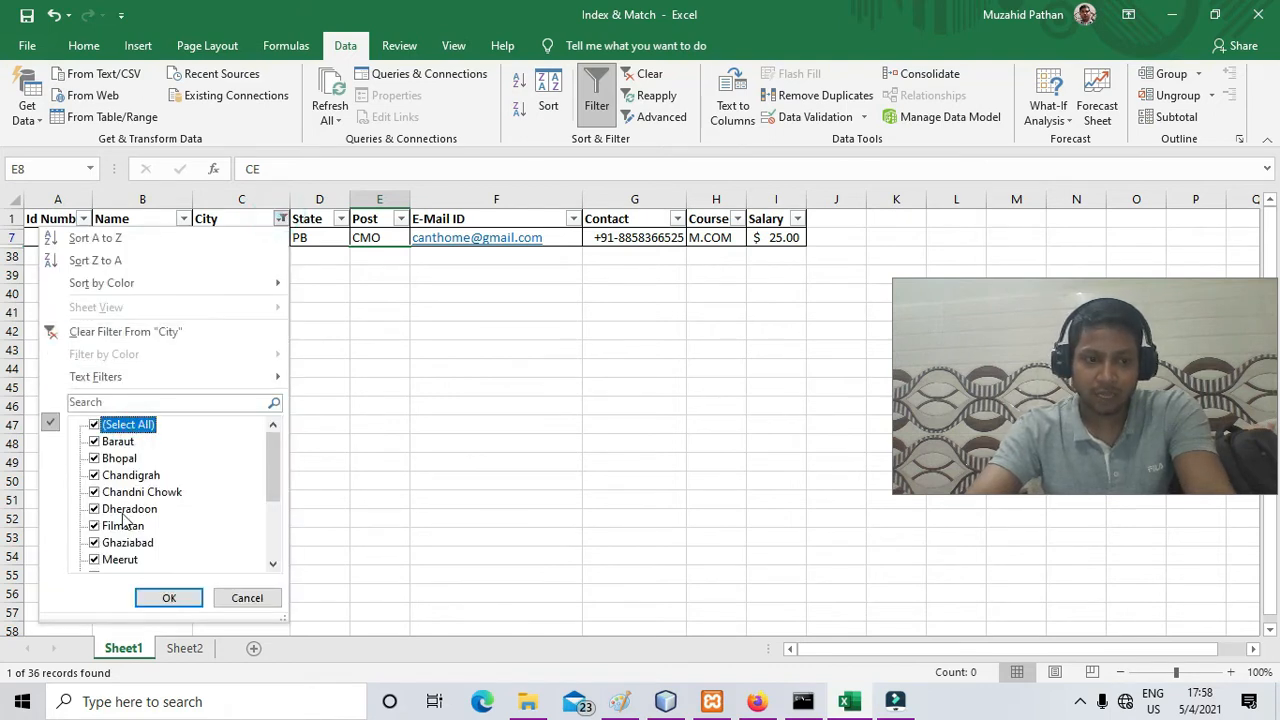
pyautogui.click(108, 425)
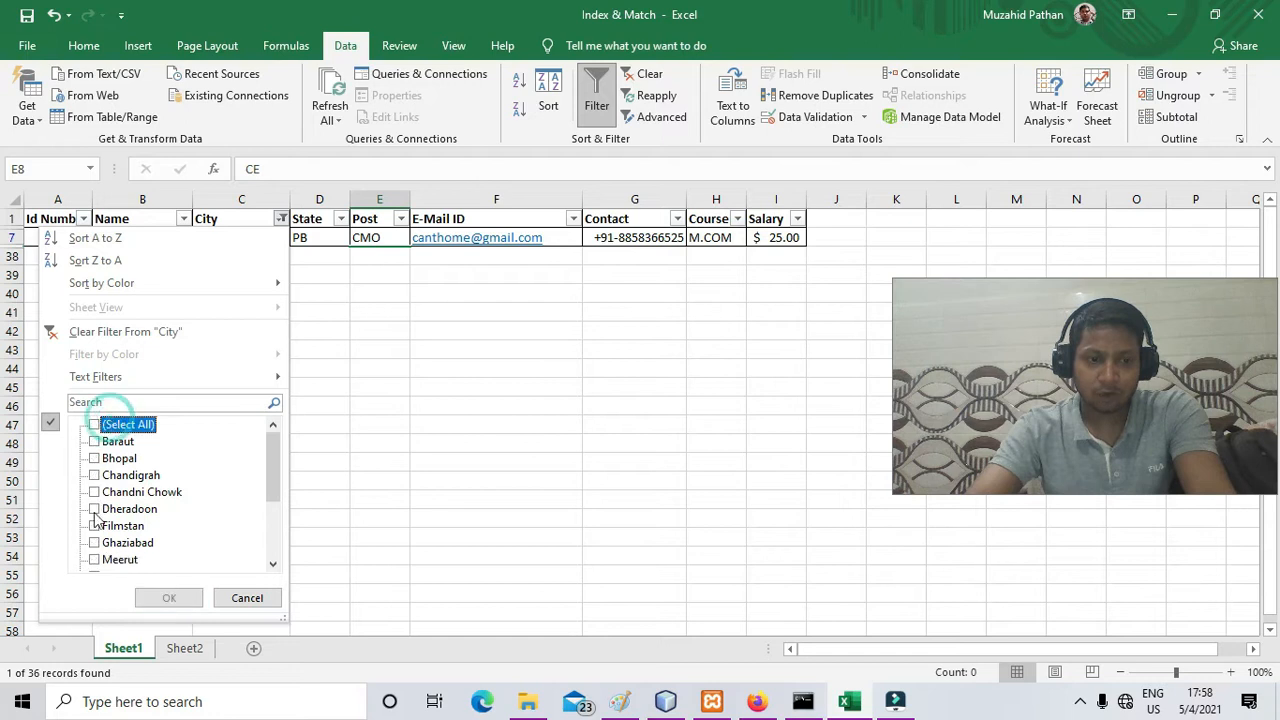
pyautogui.click(95, 543)
pyautogui.click(165, 597)
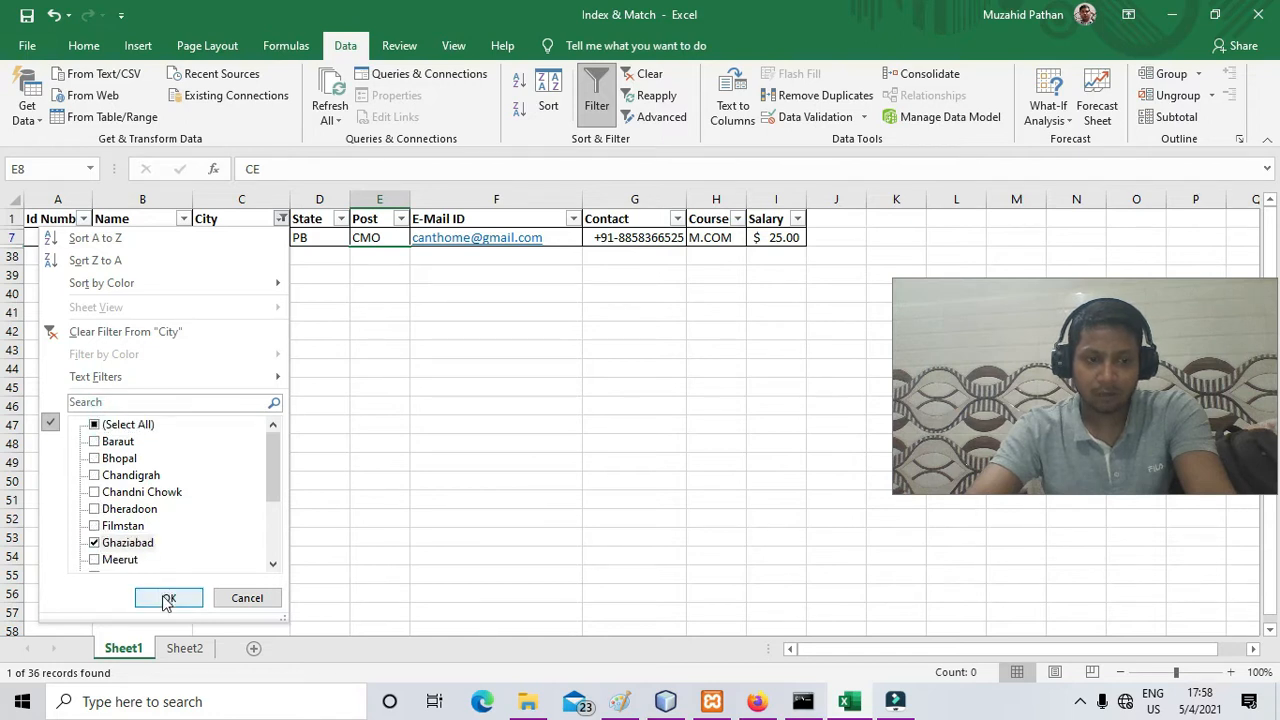
pyautogui.moveTo(241, 240); pyautogui.dragTo(245, 283)
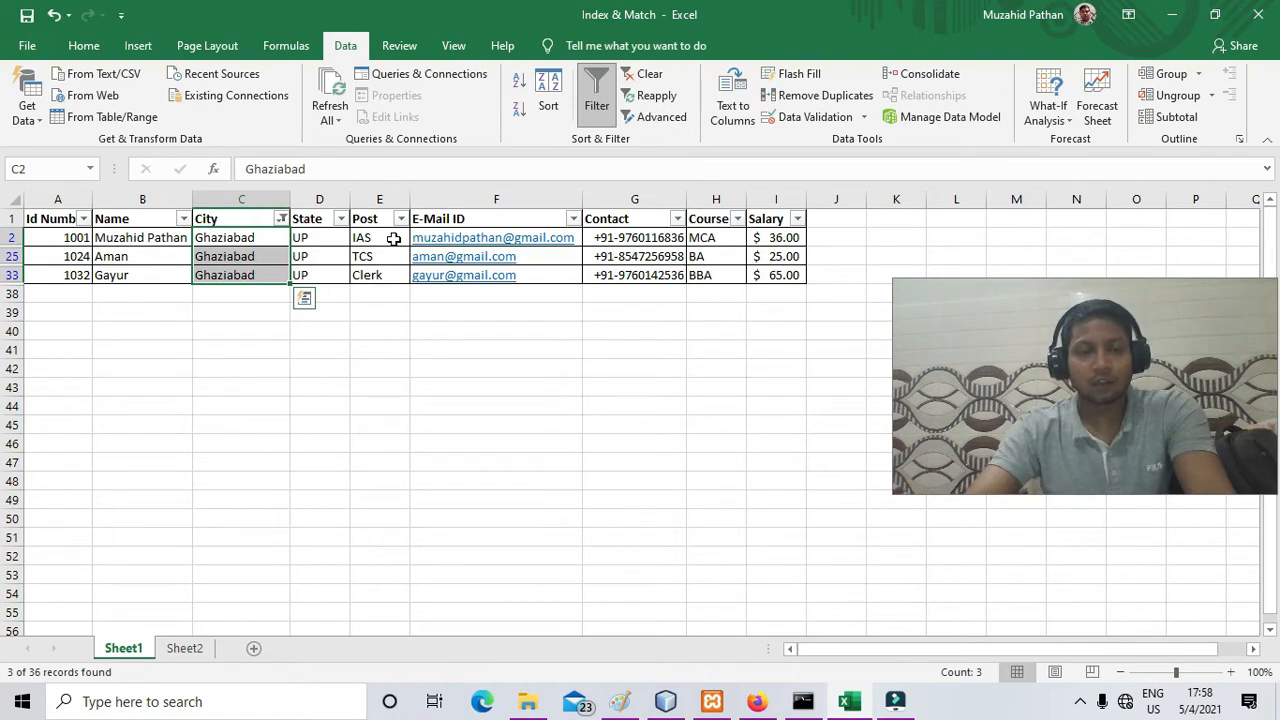
# Clear the City filter and turn off filtering for the Sheet1 table.
pyautogui.click(656, 80)
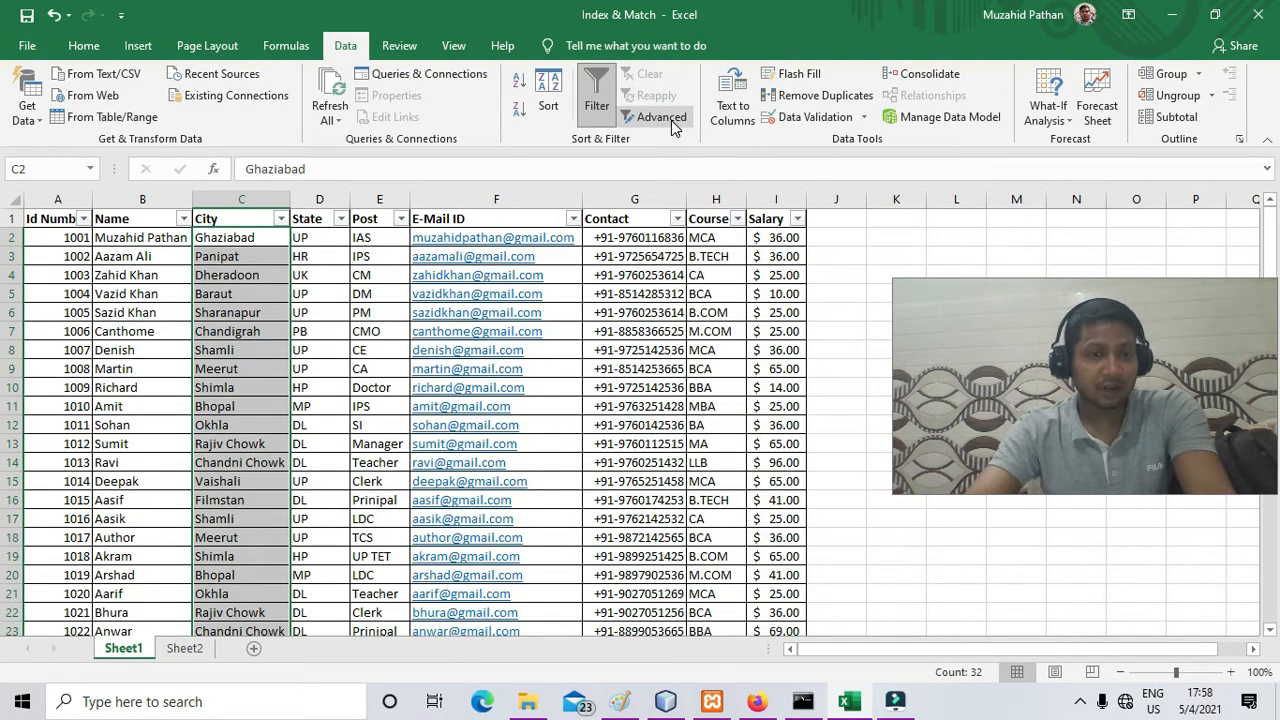
pyautogui.click(594, 102)
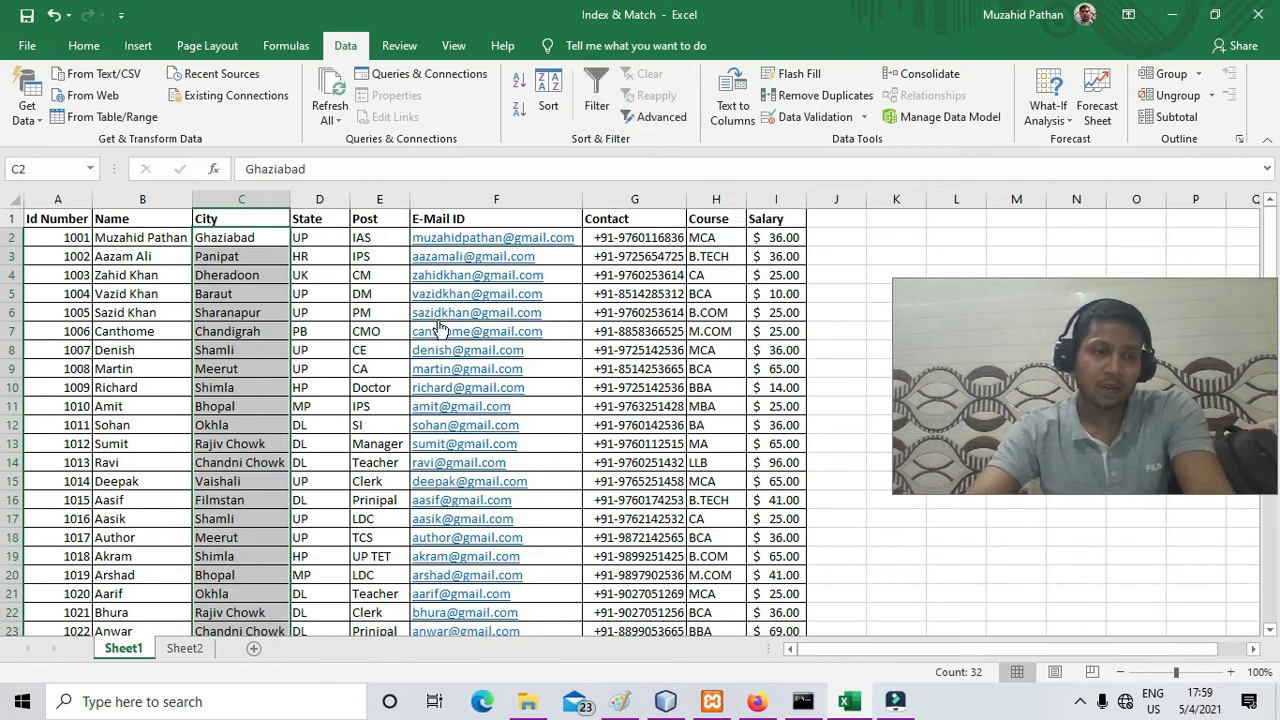
# Copy the table's header row A1:I1, from Id Number to Salary, and paste it below the data starting at A40.
pyautogui.moveTo(60, 218); pyautogui.dragTo(765, 197)
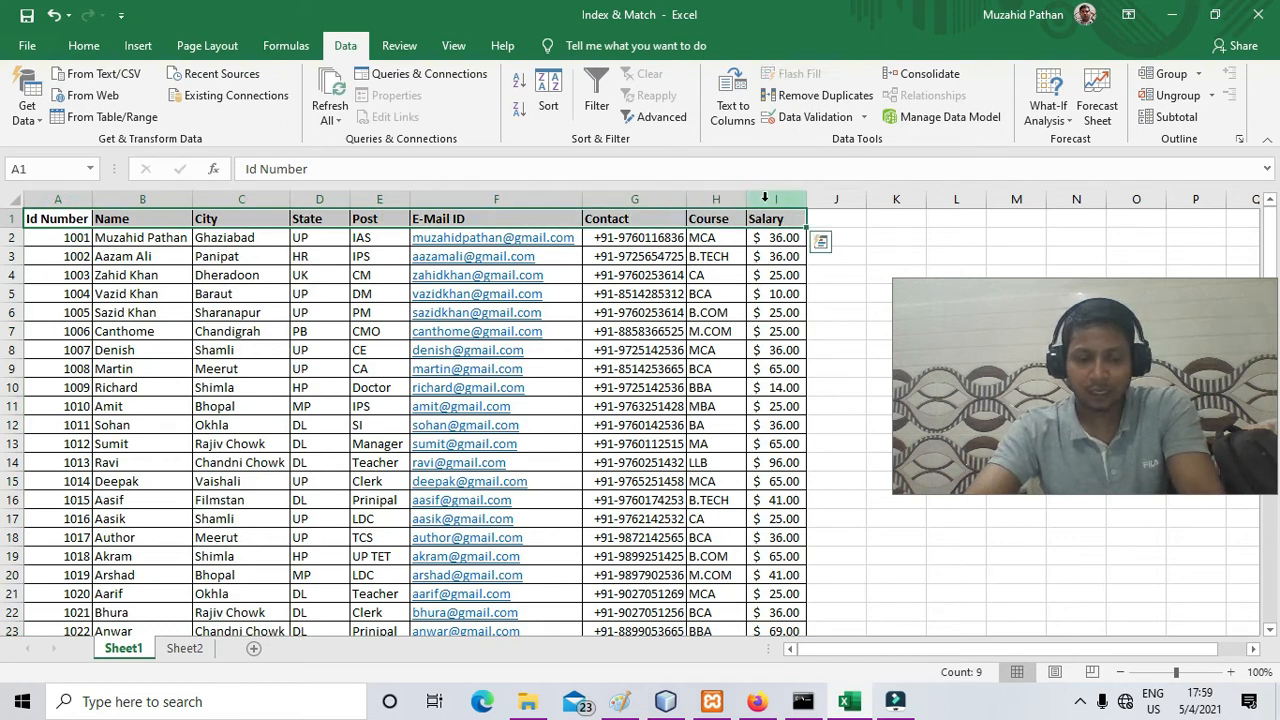
pyautogui.hotkey('ctrl', 'c')
pyautogui.scroll(-10, 223, 486)
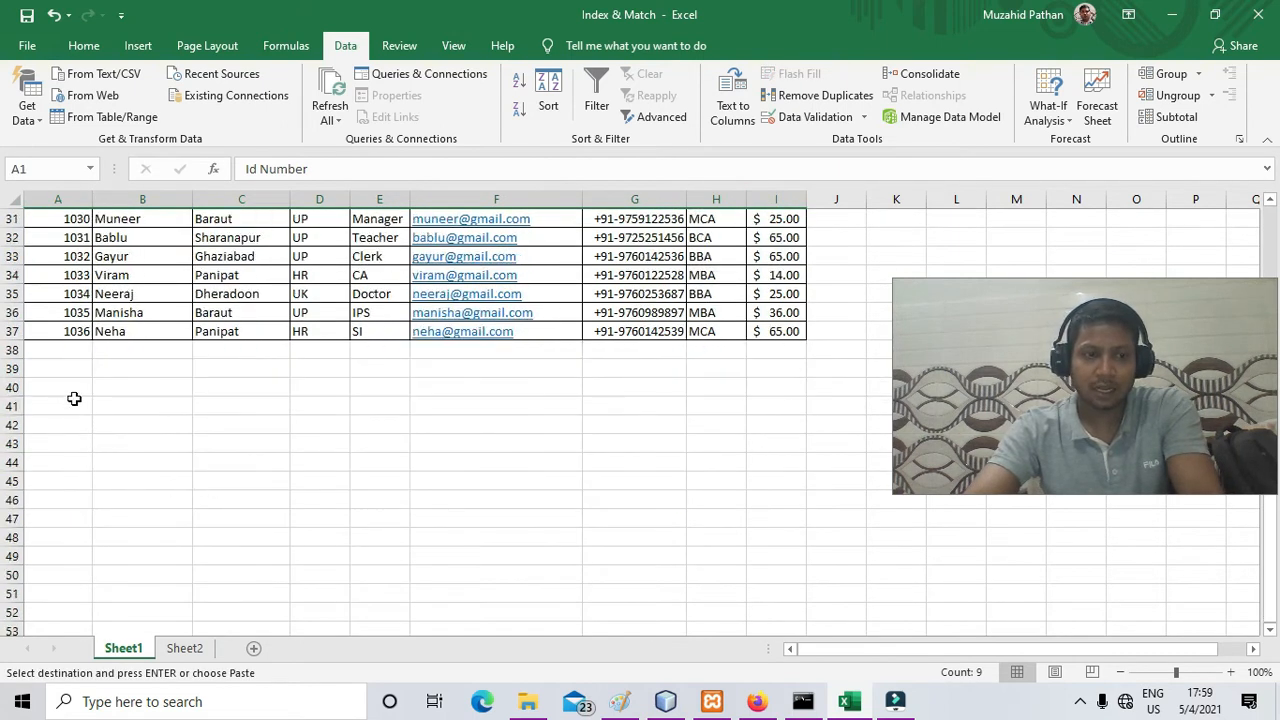
pyautogui.click(58, 386)
pyautogui.hotkey('ctrl', 'v')
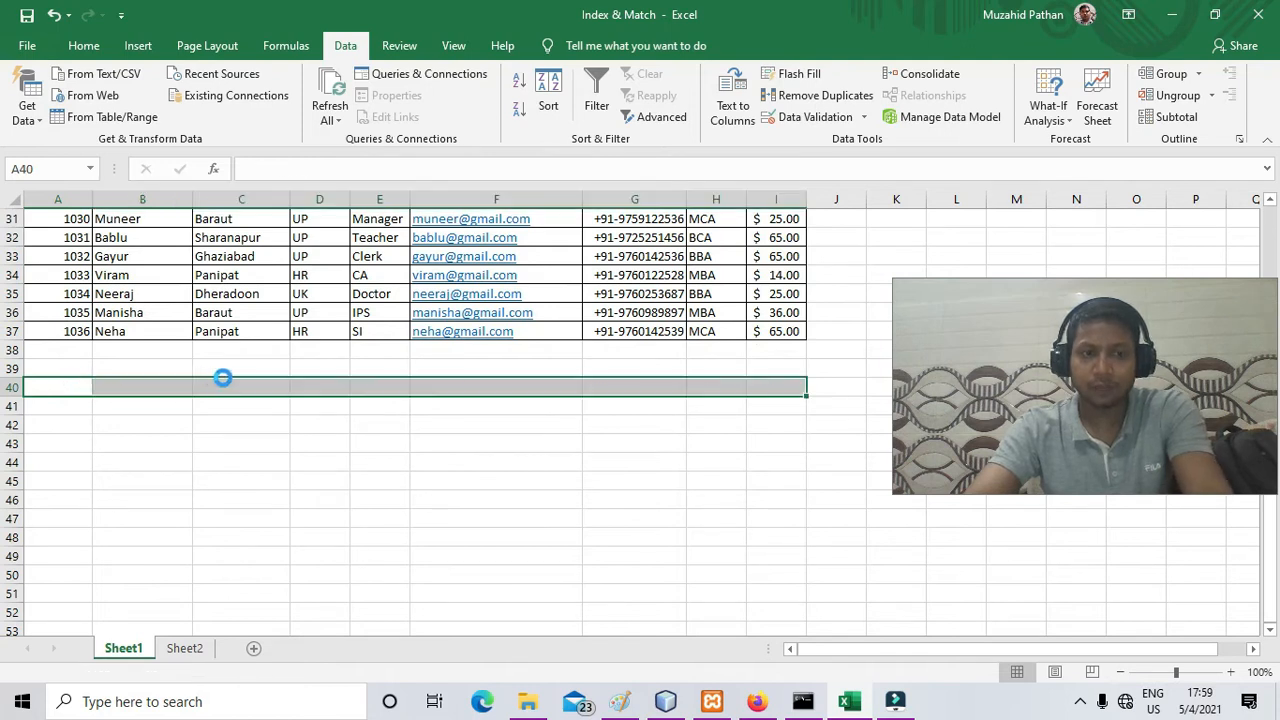
pyautogui.scroll(10, 360, 425)
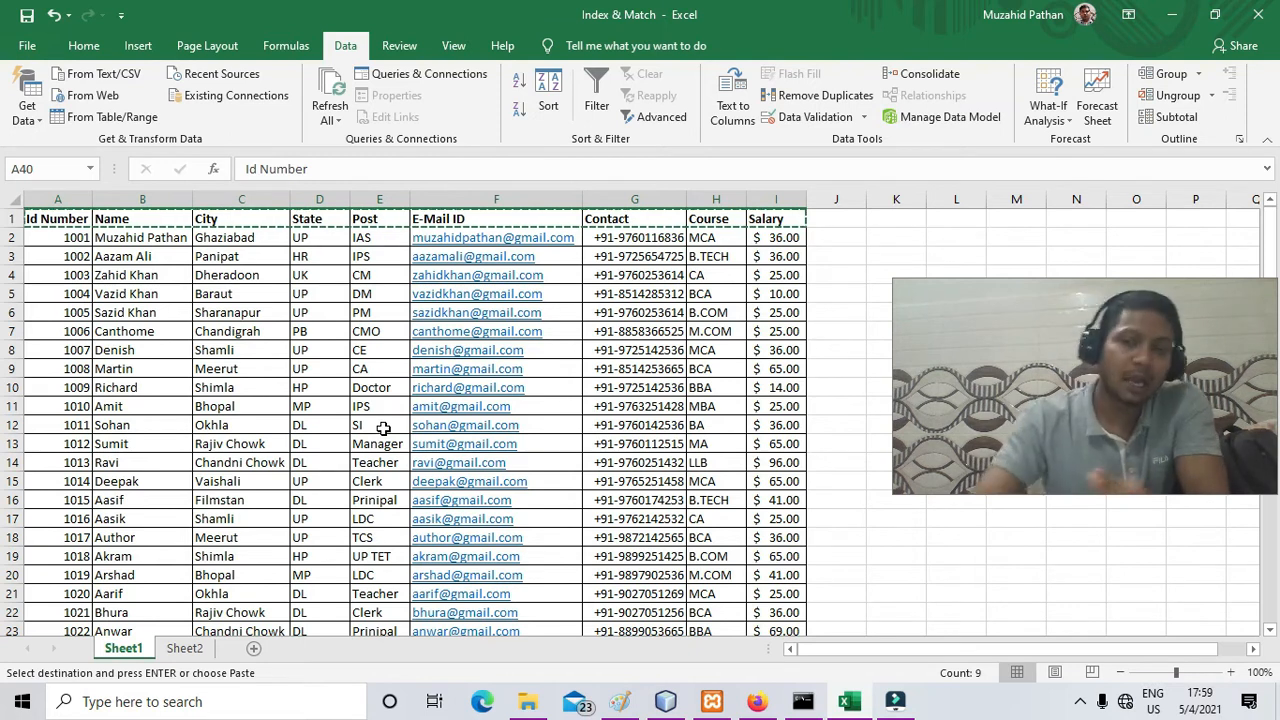
pyautogui.scroll(-11, 383, 429)
pyautogui.hotkey('ctrl', 'v')
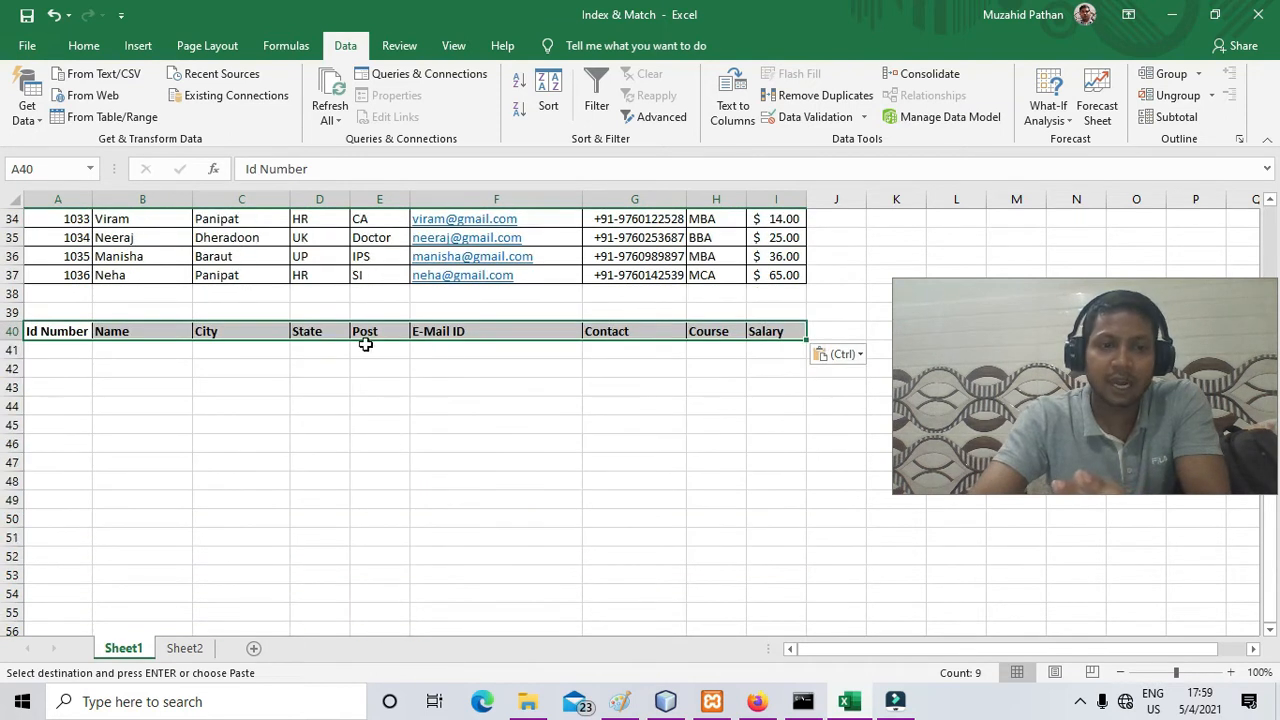
pyautogui.click(311, 345)
pyautogui.click(426, 345)
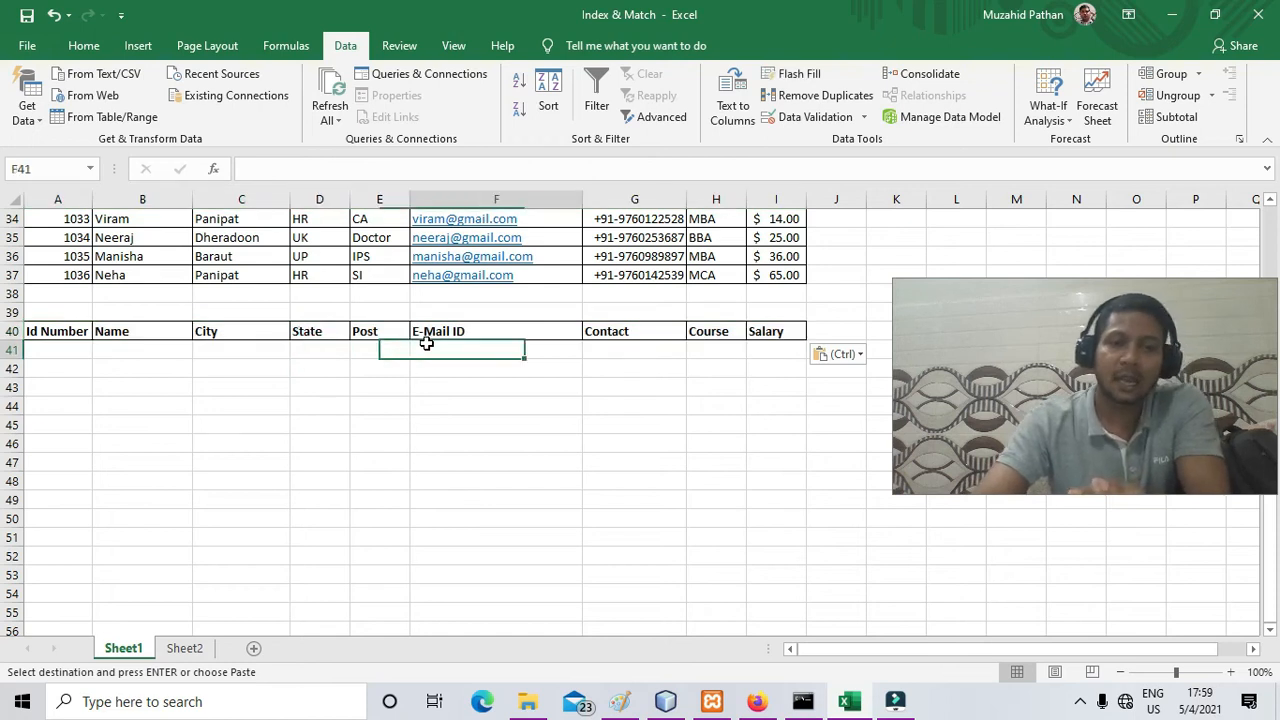
pyautogui.click(612, 351)
pyautogui.click(730, 346)
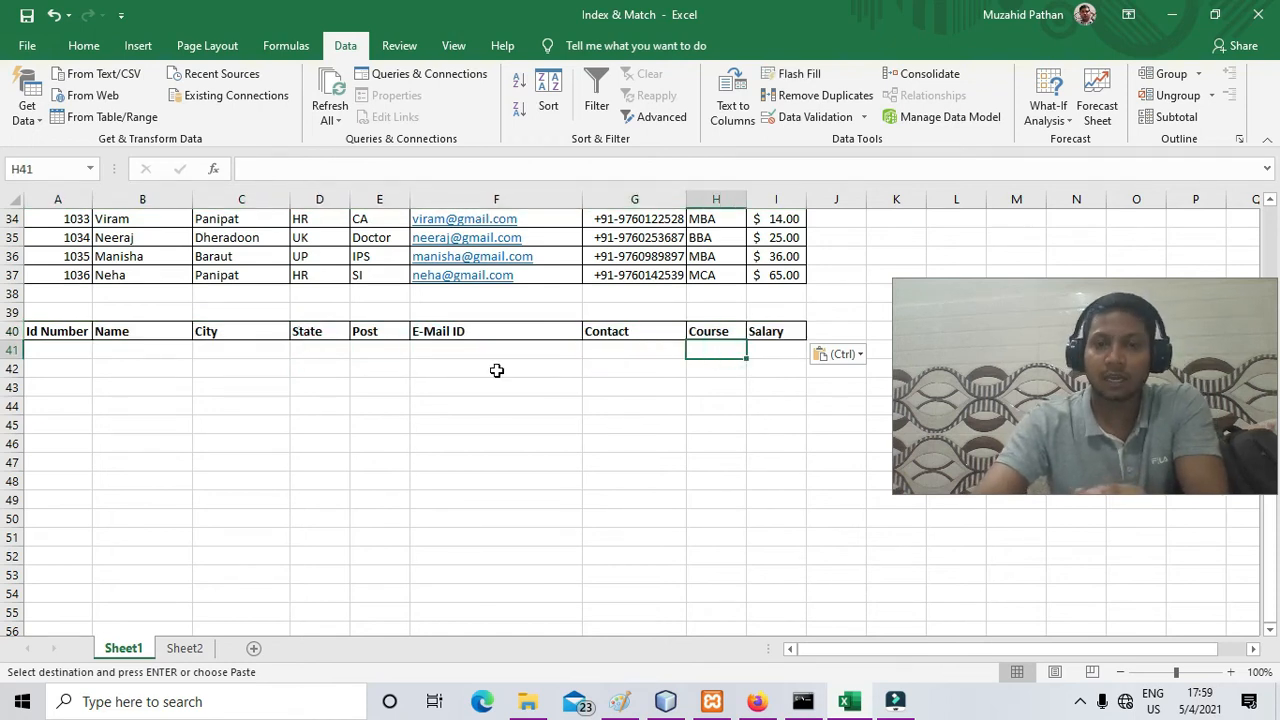
pyautogui.scroll(3, 498, 375)
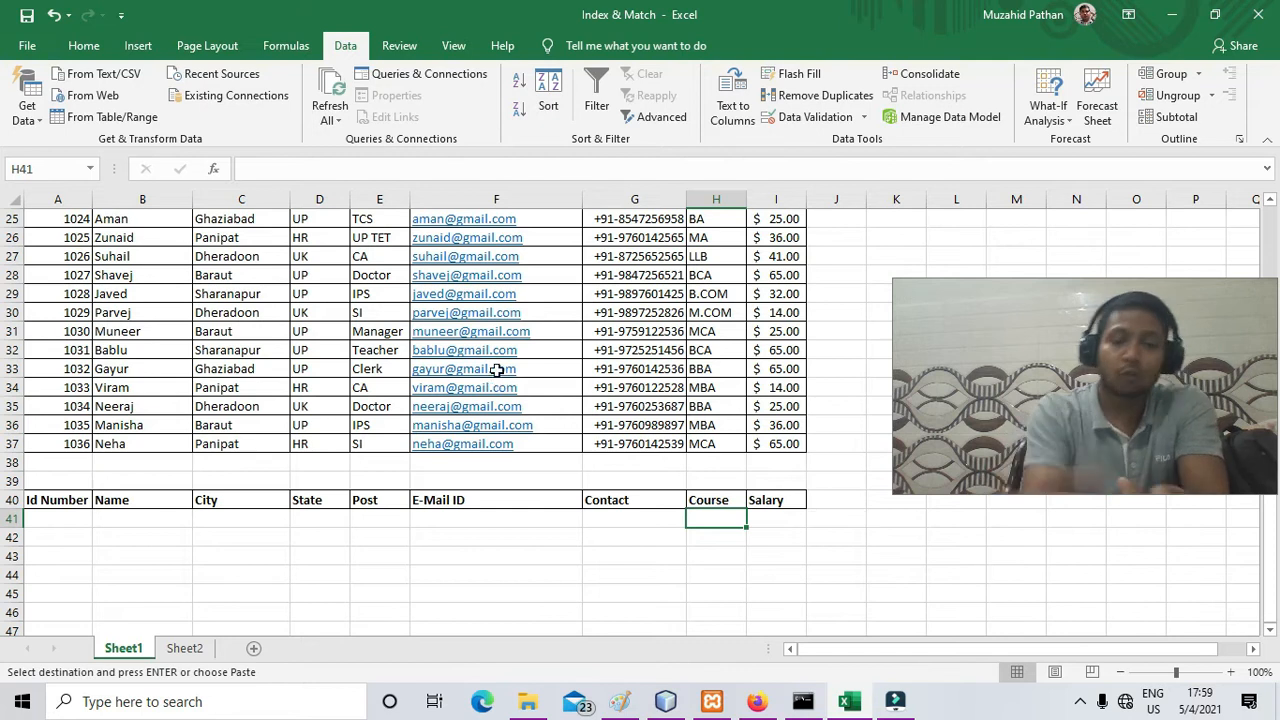
# Try entering the formula ="="BCA" as the Course criterion in cell H41.
pyautogui.scroll(-3, 497, 372)
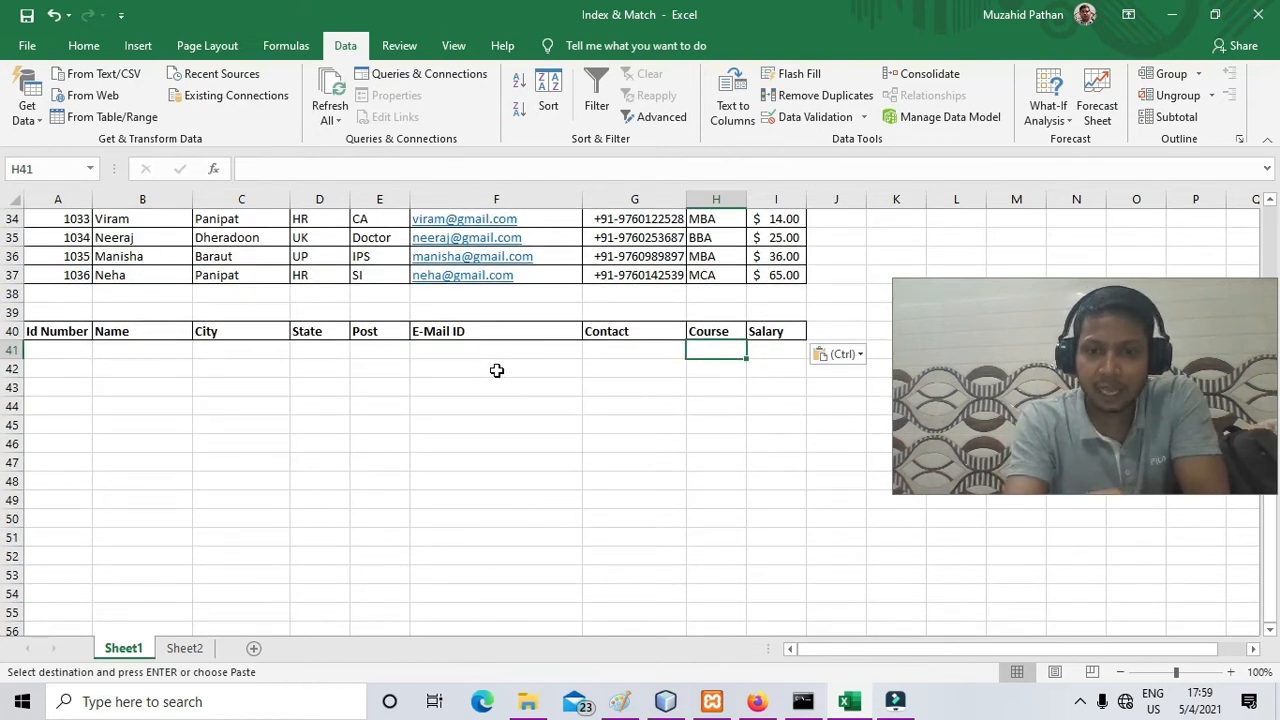
pyautogui.write('="="BCA"')
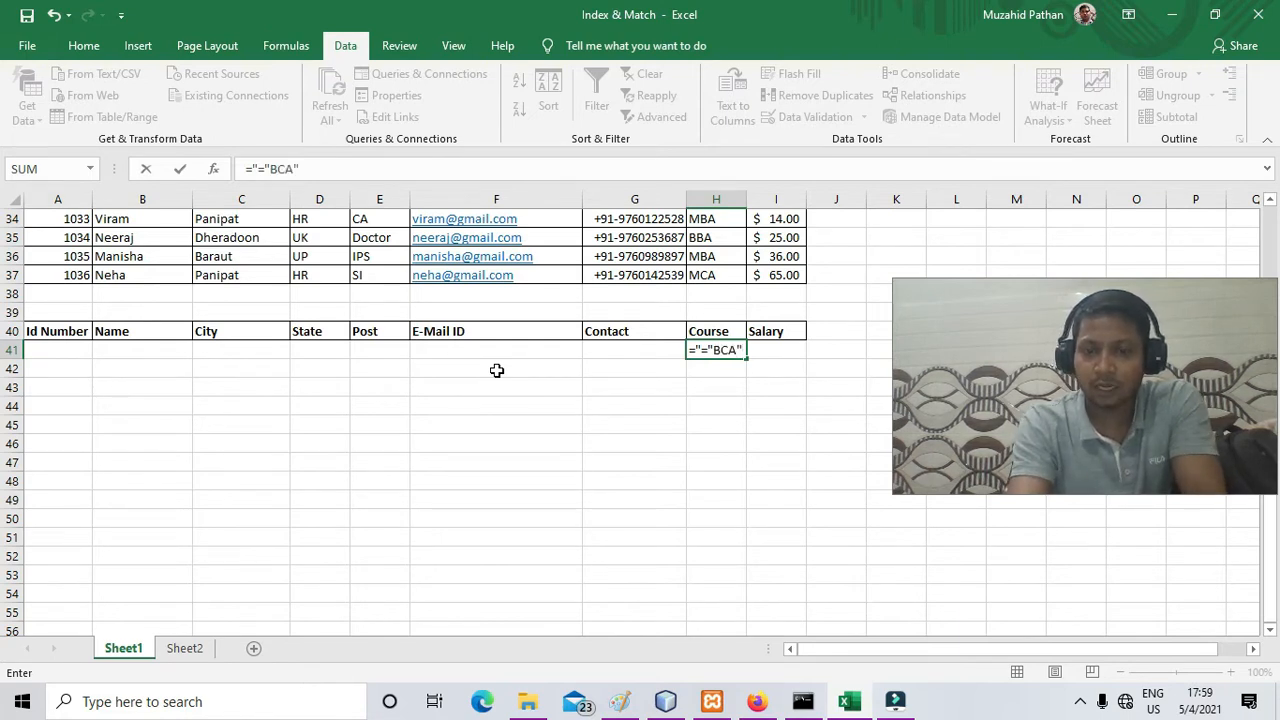
pyautogui.press('Return')
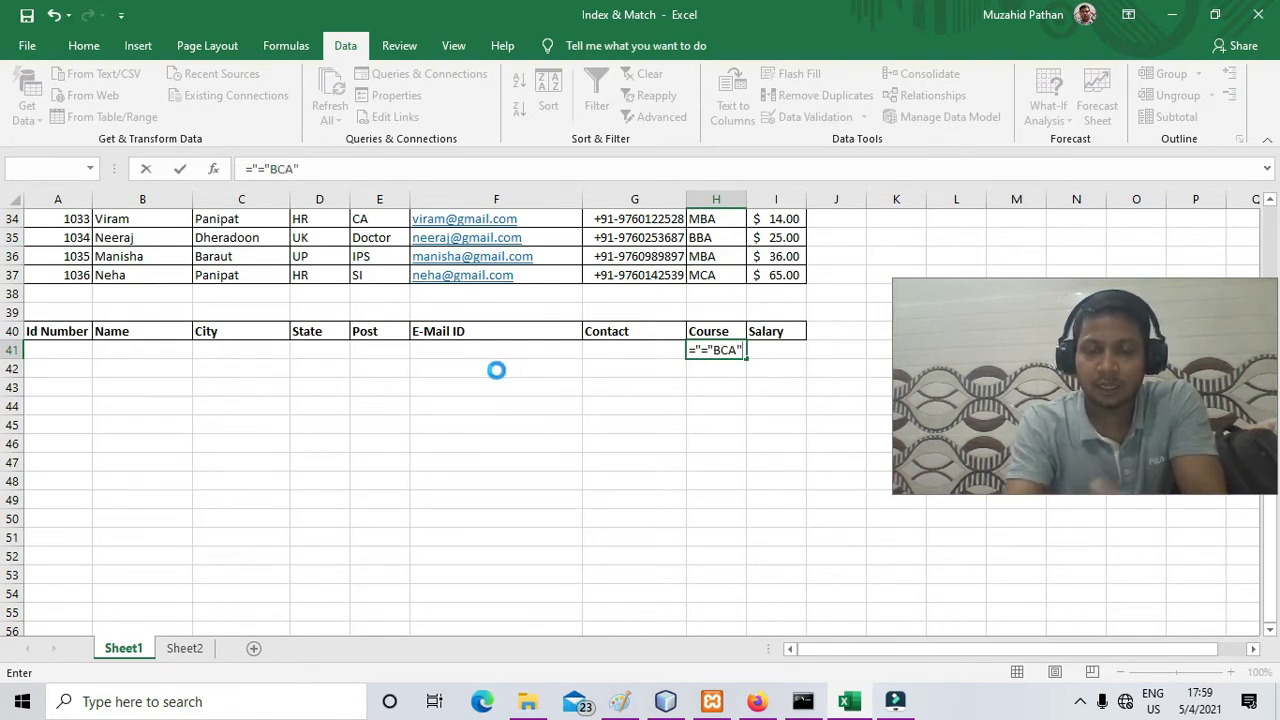
pyautogui.press('Return')
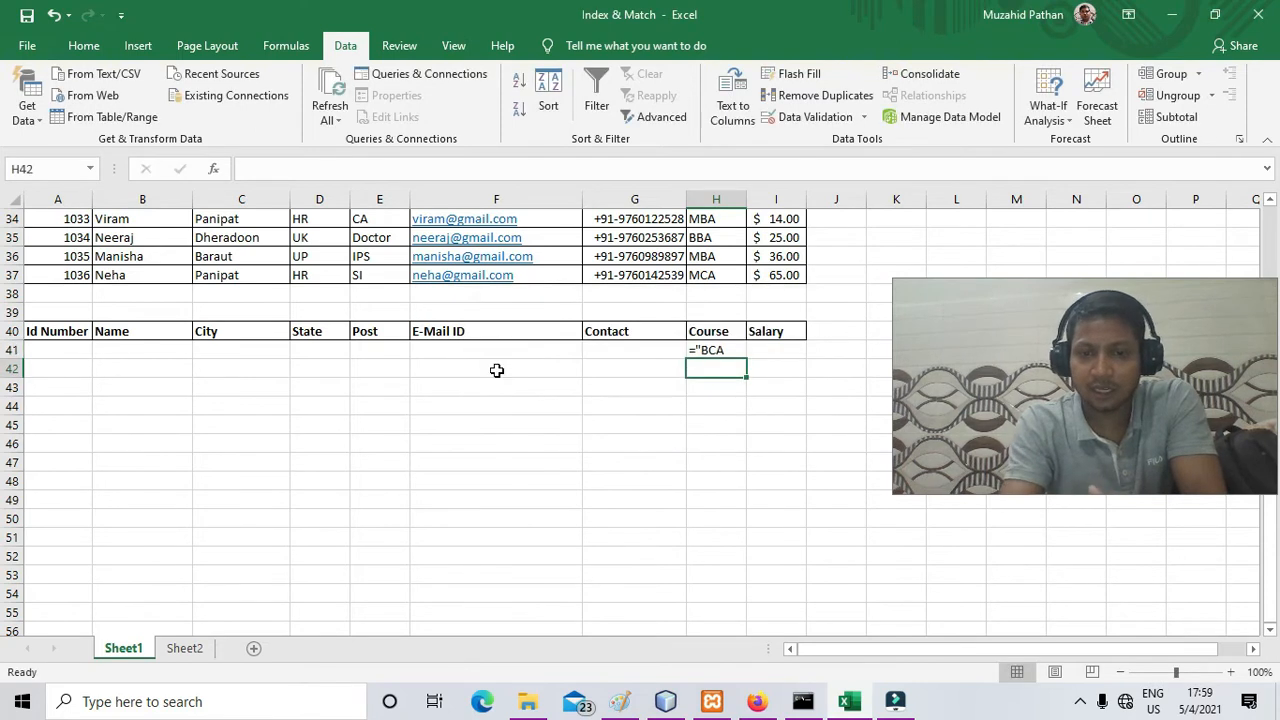
# Try to correct the Course criterion in H41 by removing its extra quotation marks.
pyautogui.press('Up')
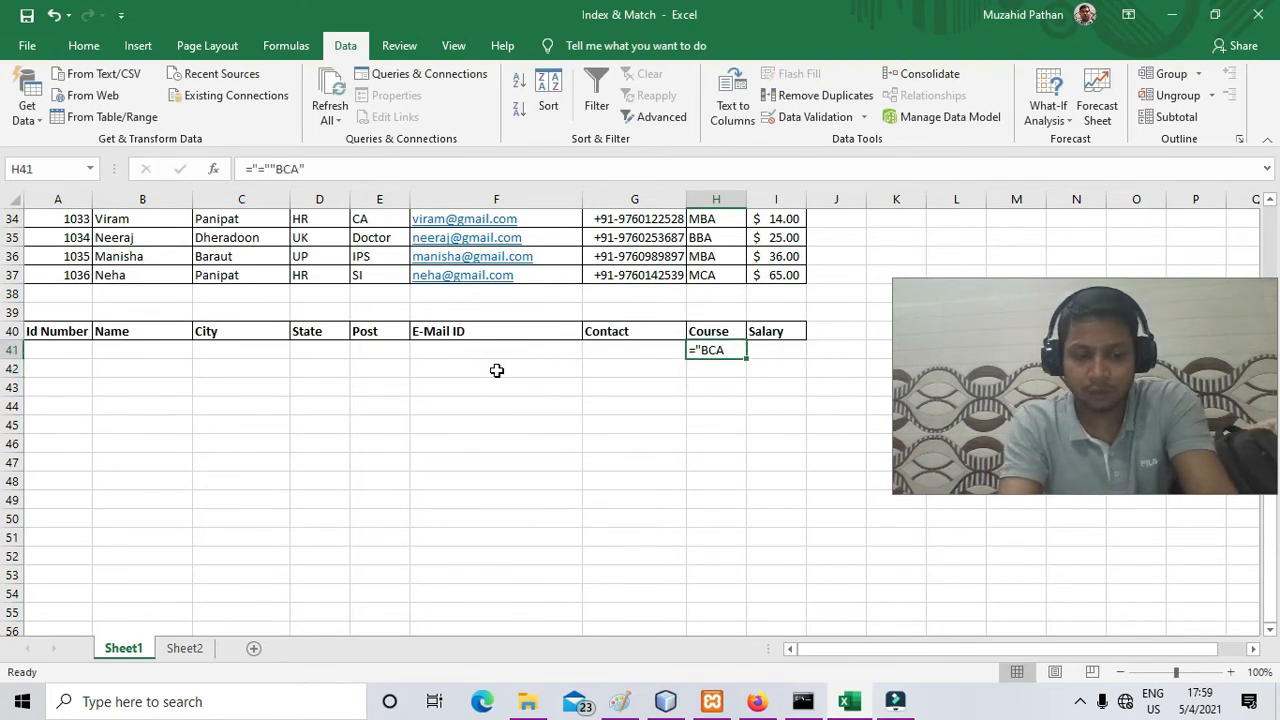
pyautogui.press('F2')
pyautogui.press('BackSpace')
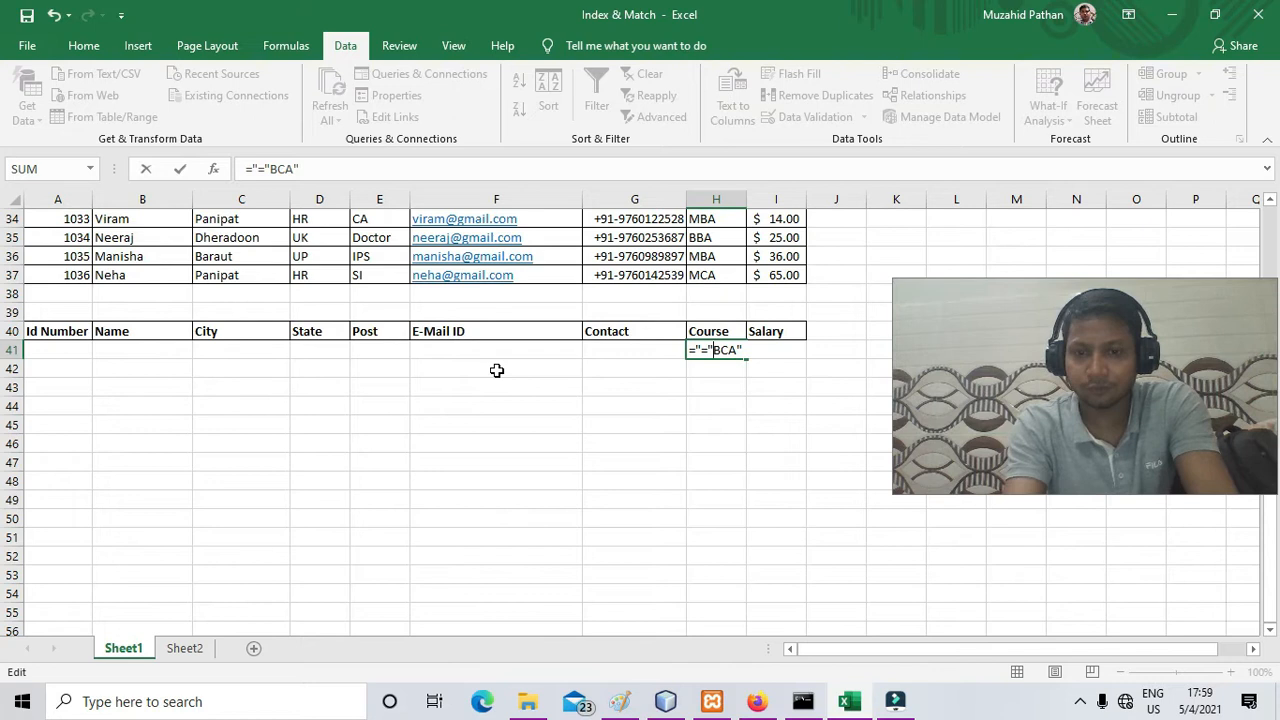
pyautogui.press('BackSpace')
pyautogui.press('BackSpace')
pyautogui.press('Return')
pyautogui.press('Return')
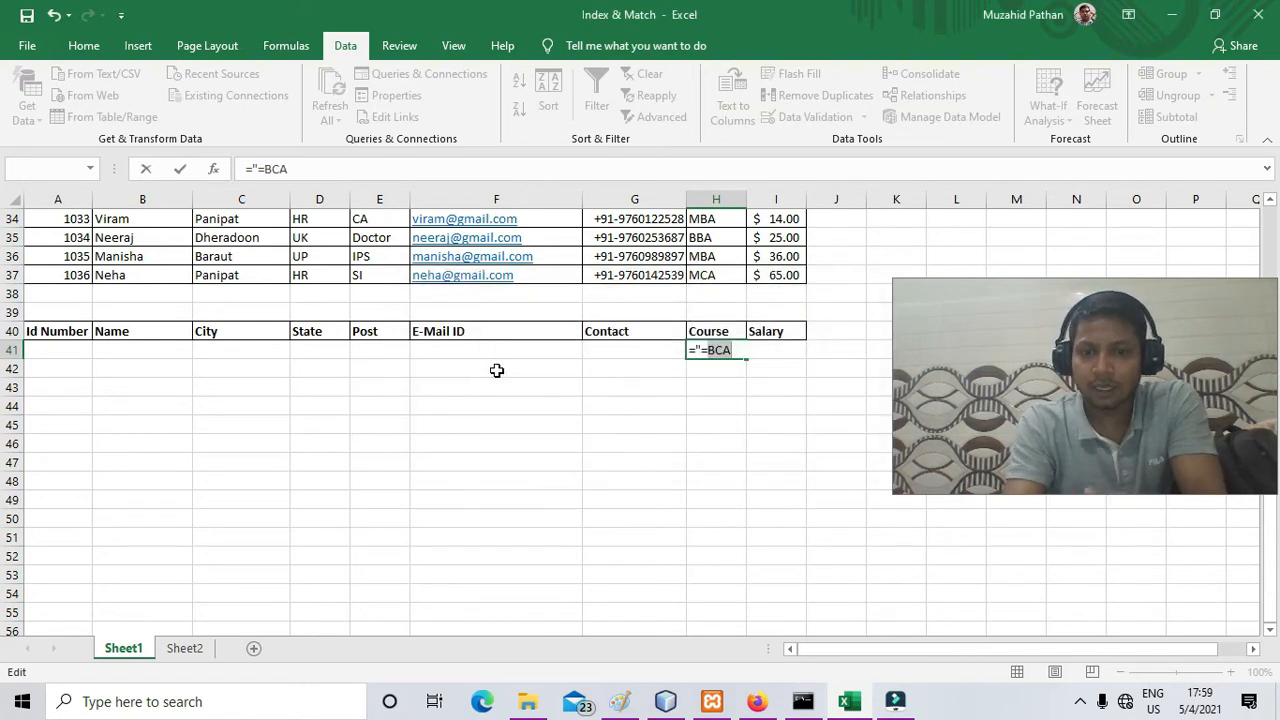
pyautogui.press('Escape')
# Enter the formula ="=BCA" in cell H41 as the Course criterion.
pyautogui.write('="=')
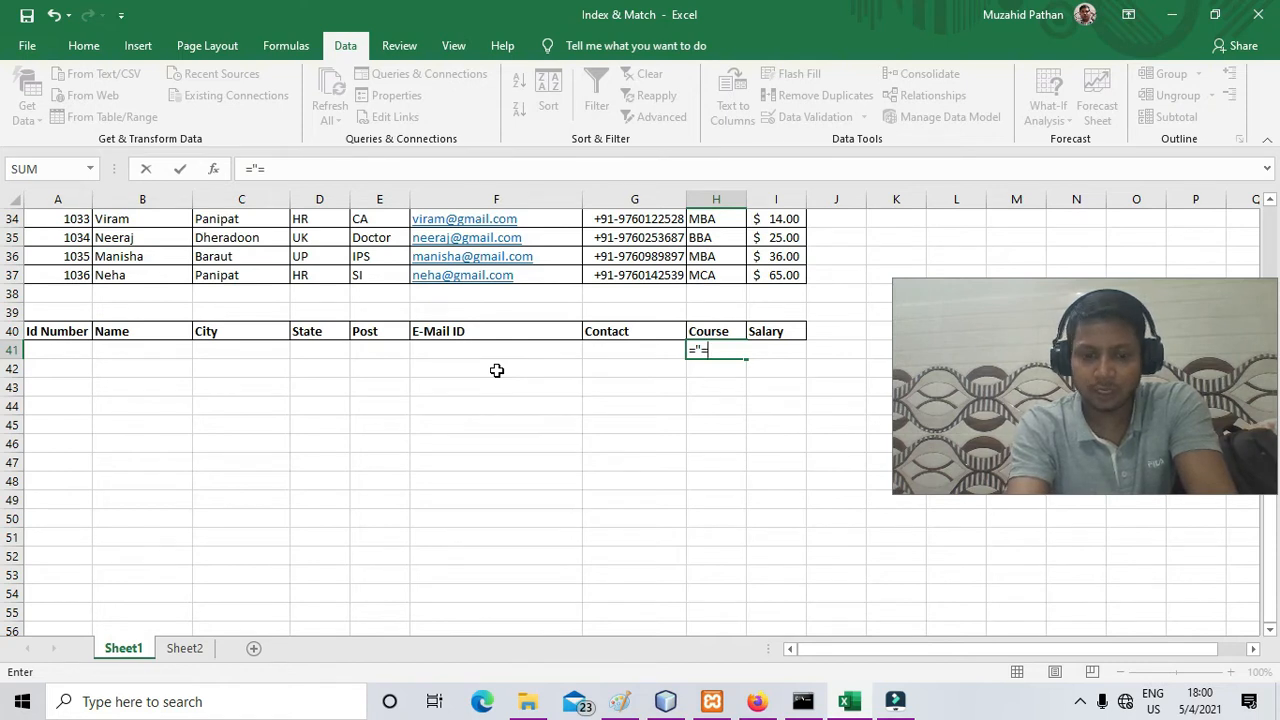
pyautogui.write('BCA"')
pyautogui.press('Return')
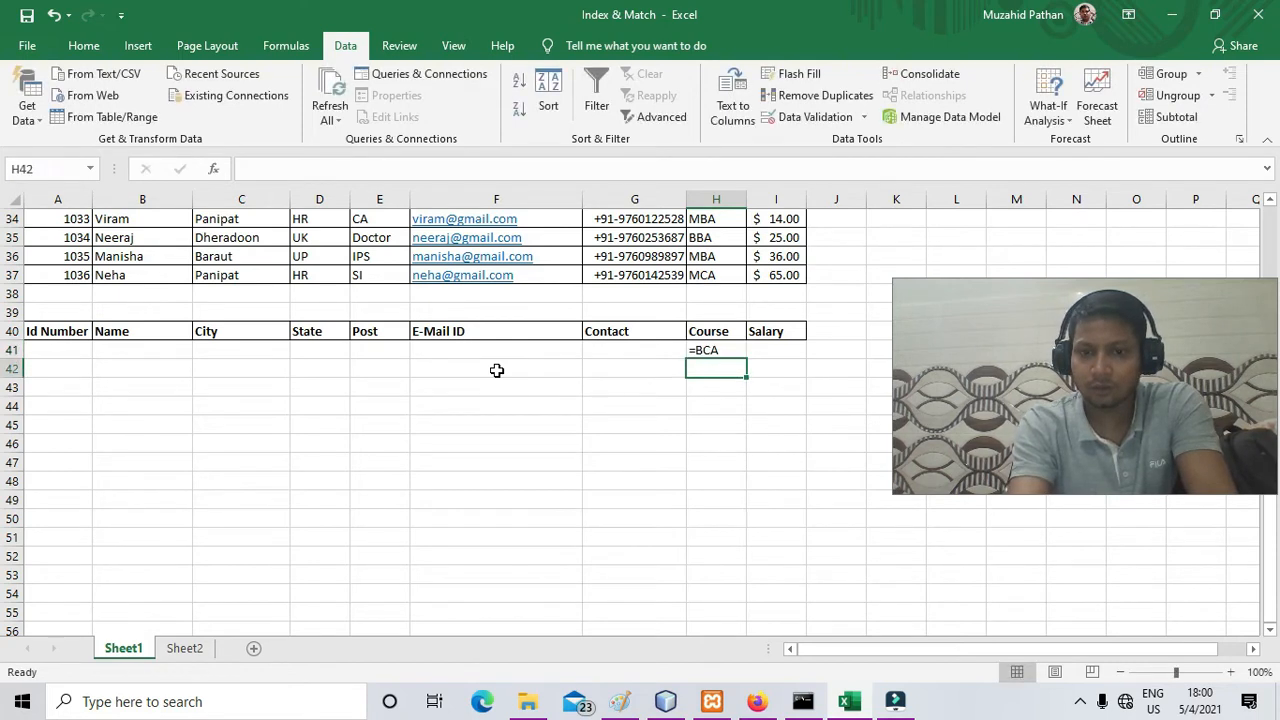
pyautogui.press('Up')
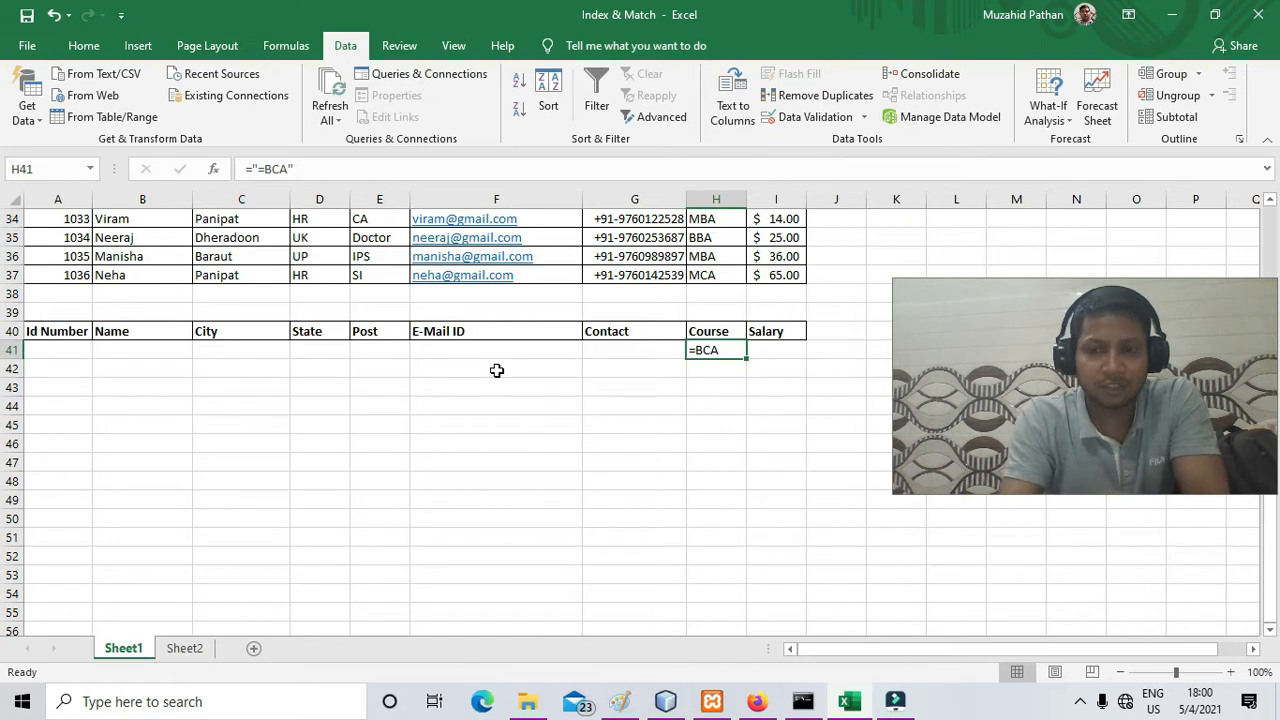
# Open Advanced Filter for the table A1:I37 and set the criteria range to A40:I41.
pyautogui.scroll(11, 497, 370)
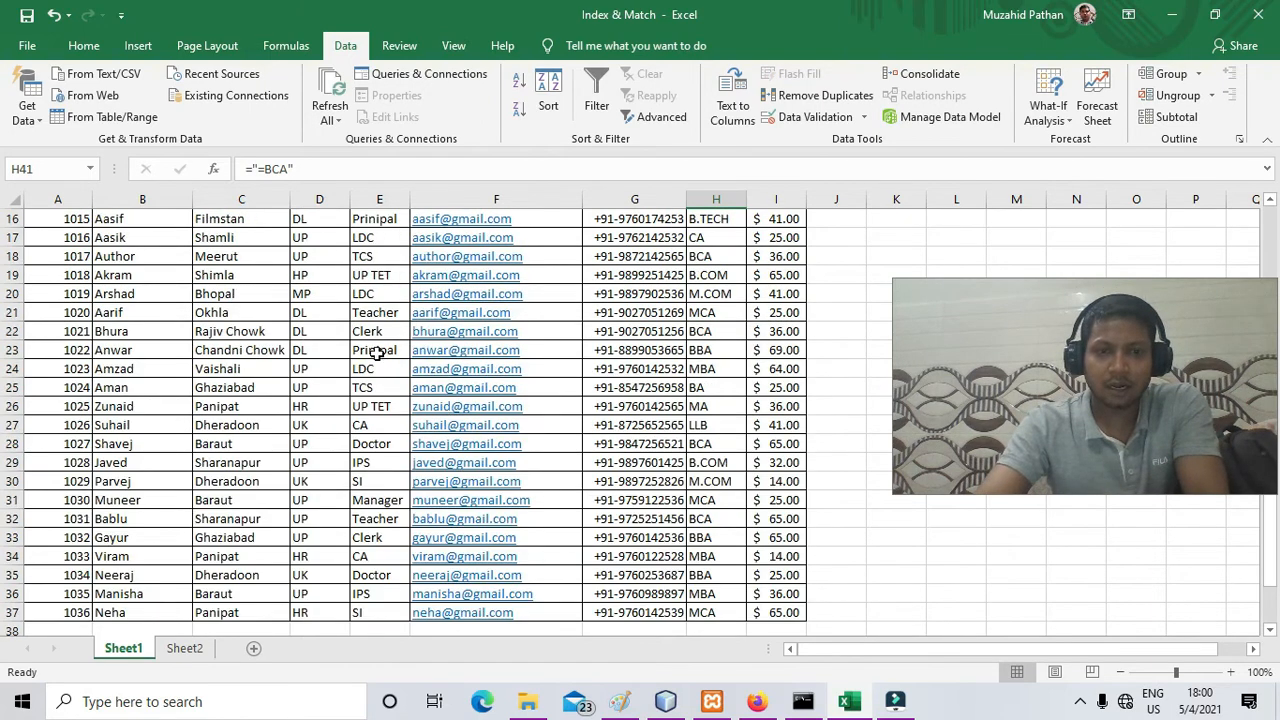
pyautogui.click(60, 221)
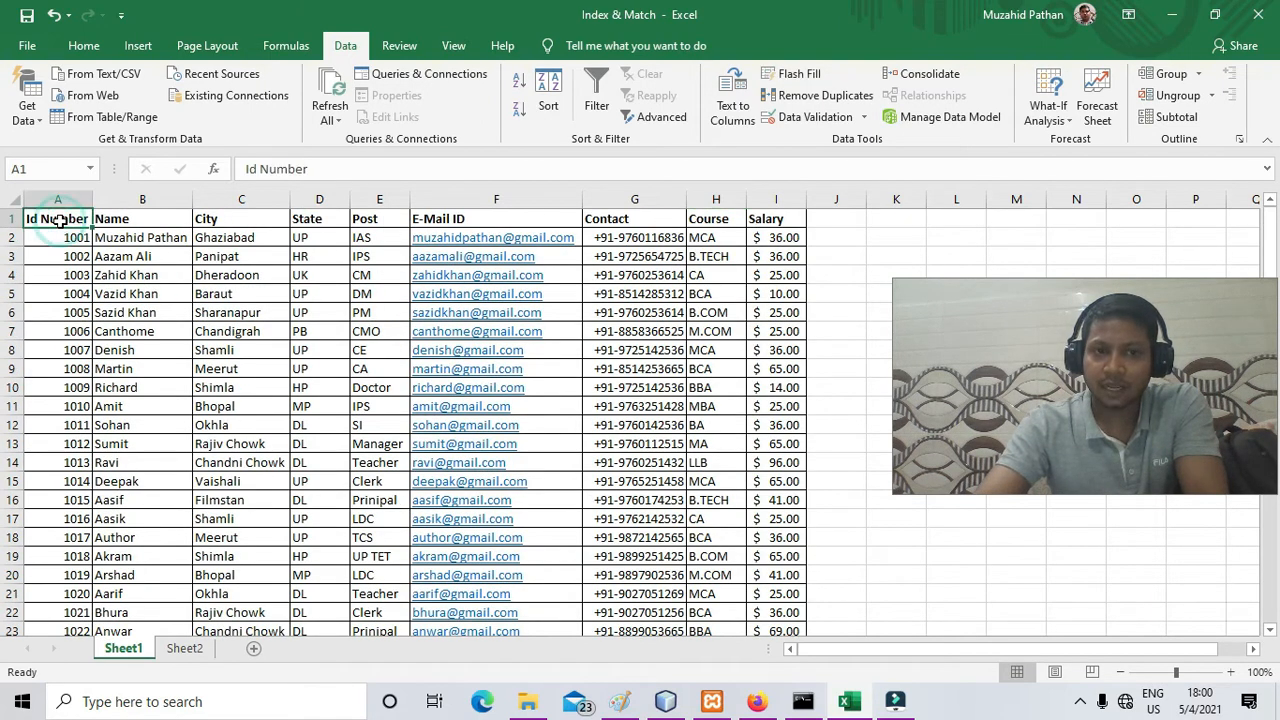
pyautogui.click(664, 119)
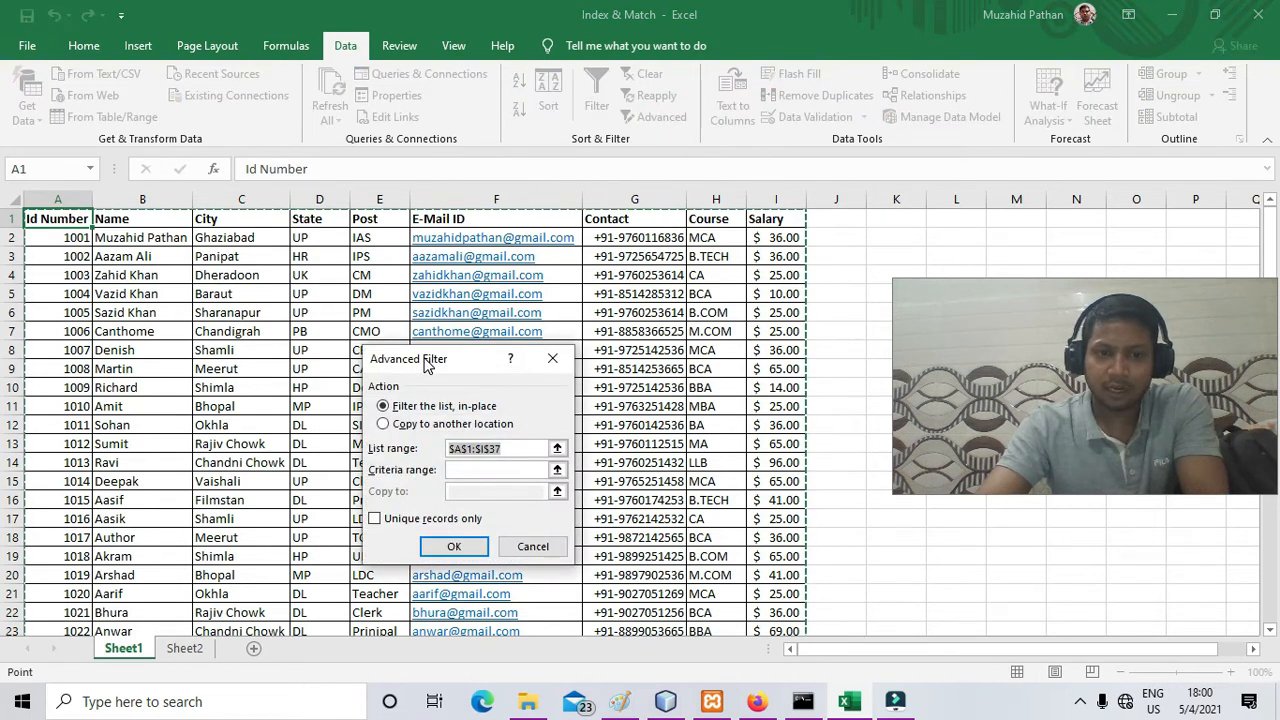
pyautogui.moveTo(425, 362); pyautogui.dragTo(433, 241)
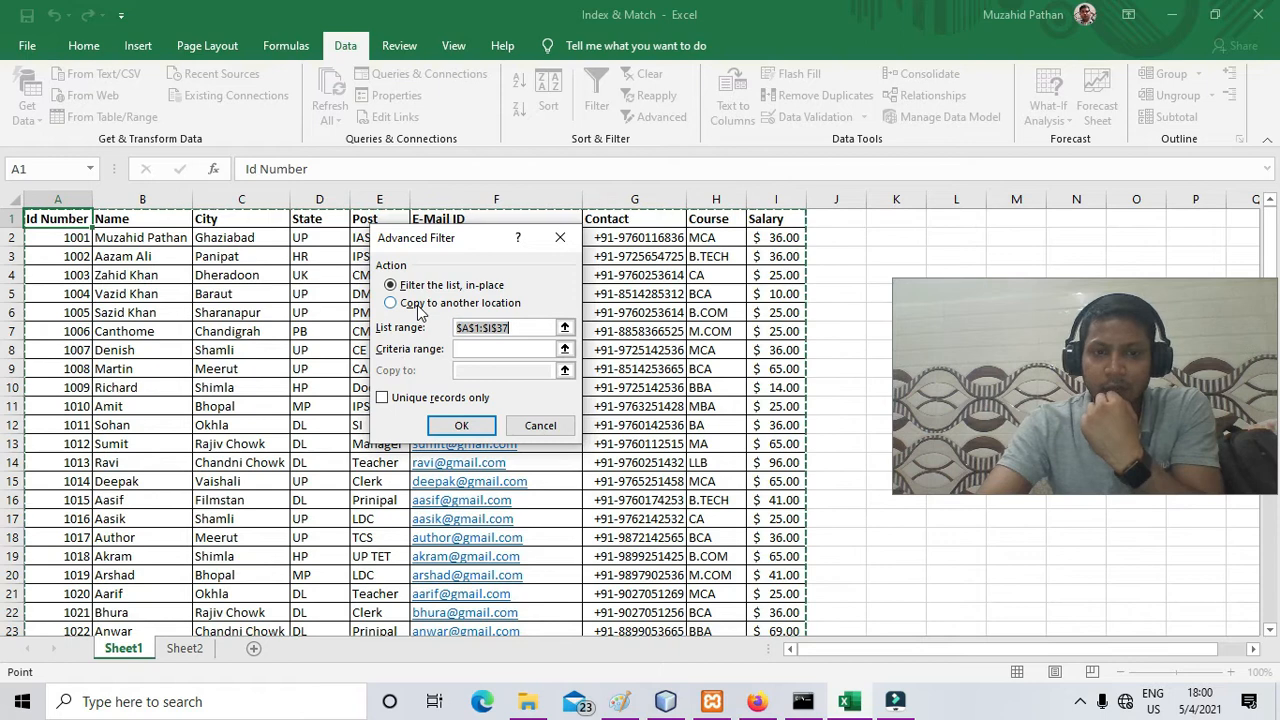
pyautogui.click(462, 347)
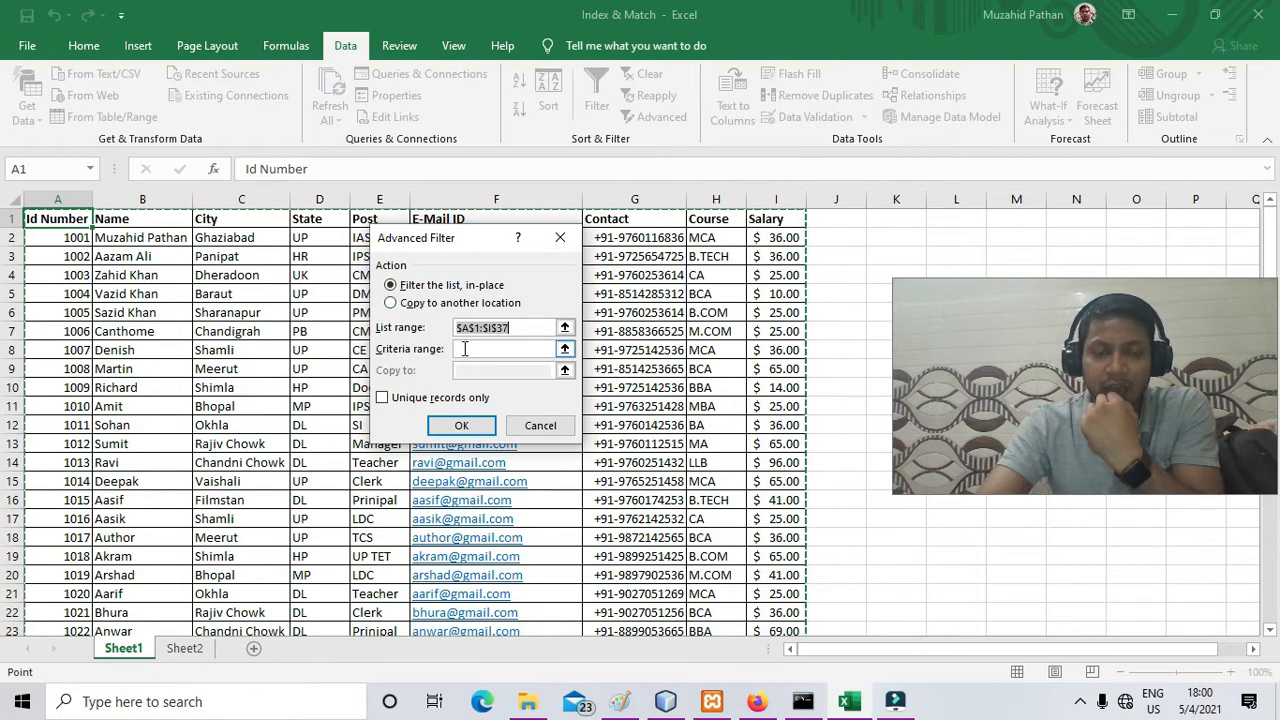
pyautogui.click(465, 349)
pyautogui.scroll(-11, 284, 382)
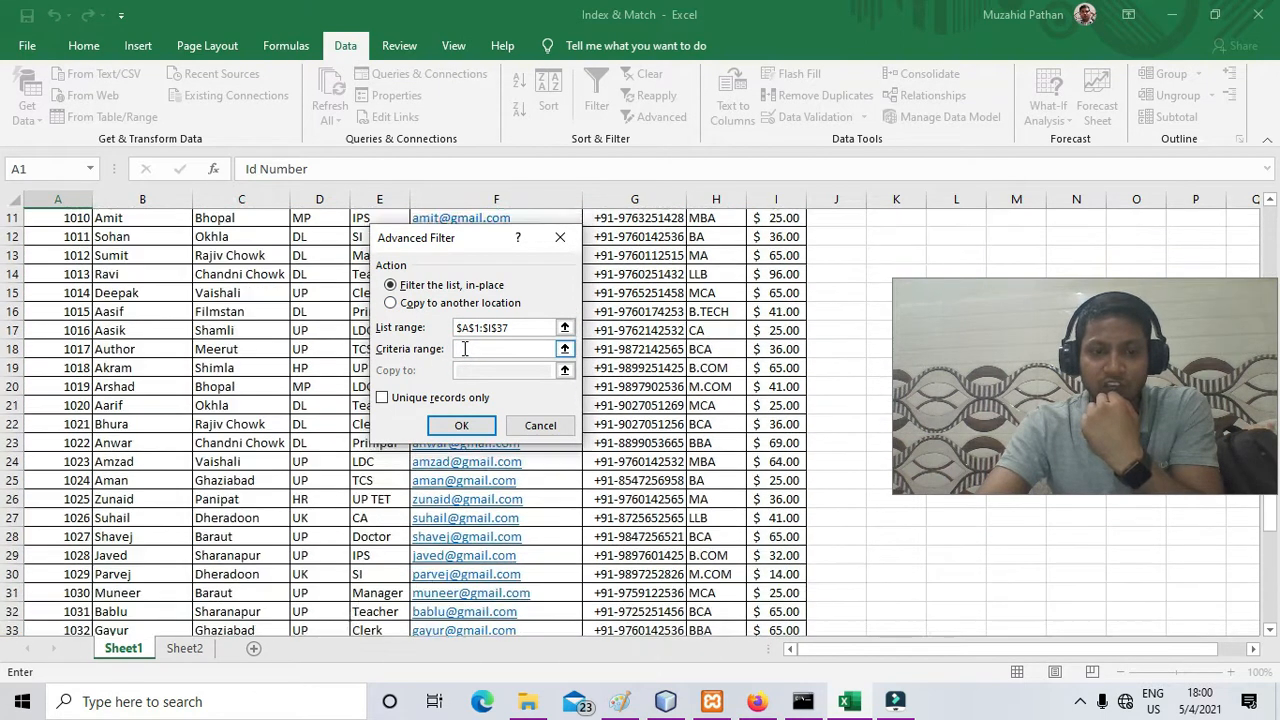
pyautogui.moveTo(63, 338); pyautogui.dragTo(760, 349)
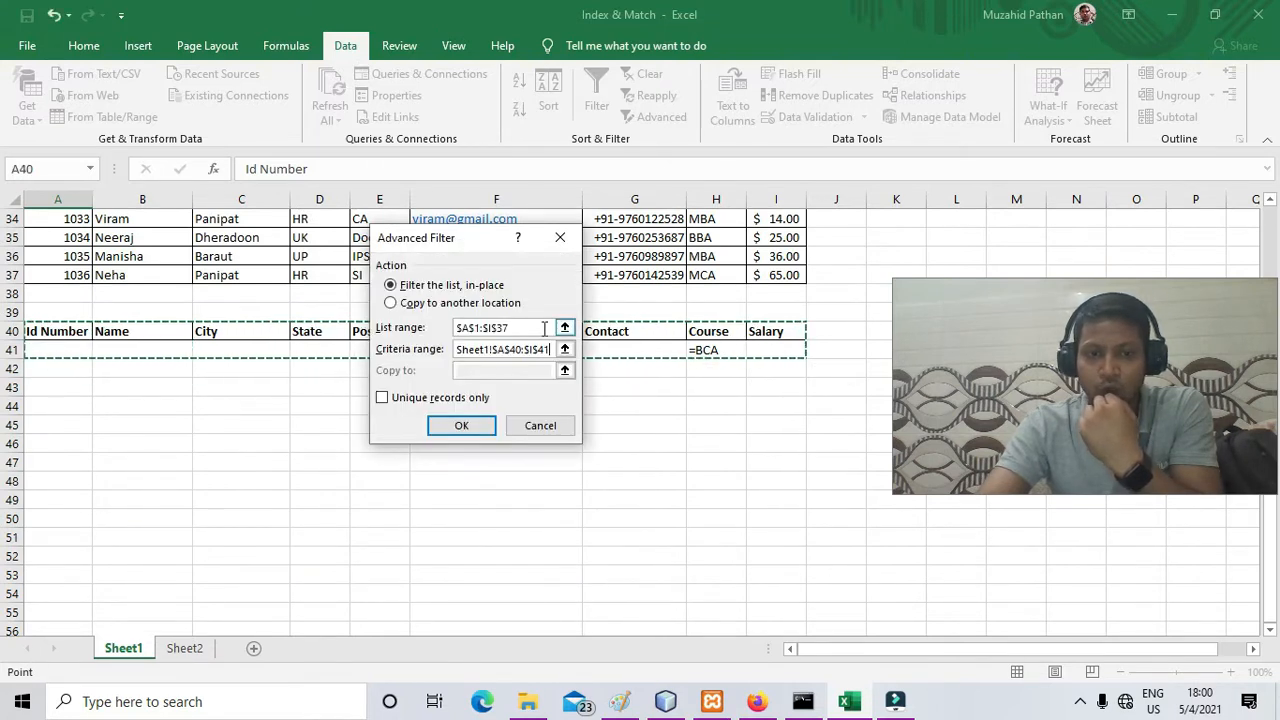
# Set the Advanced Filter to copy to another location starting at A43 and run it.
pyautogui.click(431, 305)
pyautogui.click(475, 367)
pyautogui.click(475, 367)
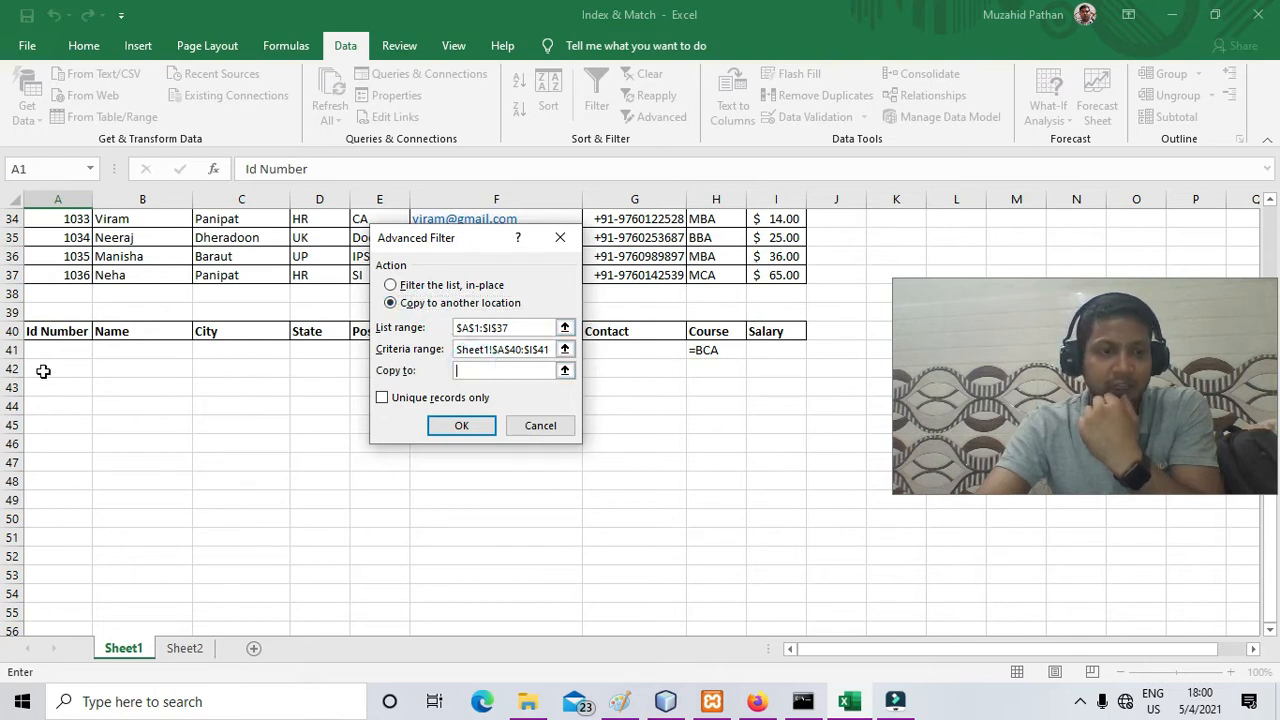
pyautogui.click(43, 383)
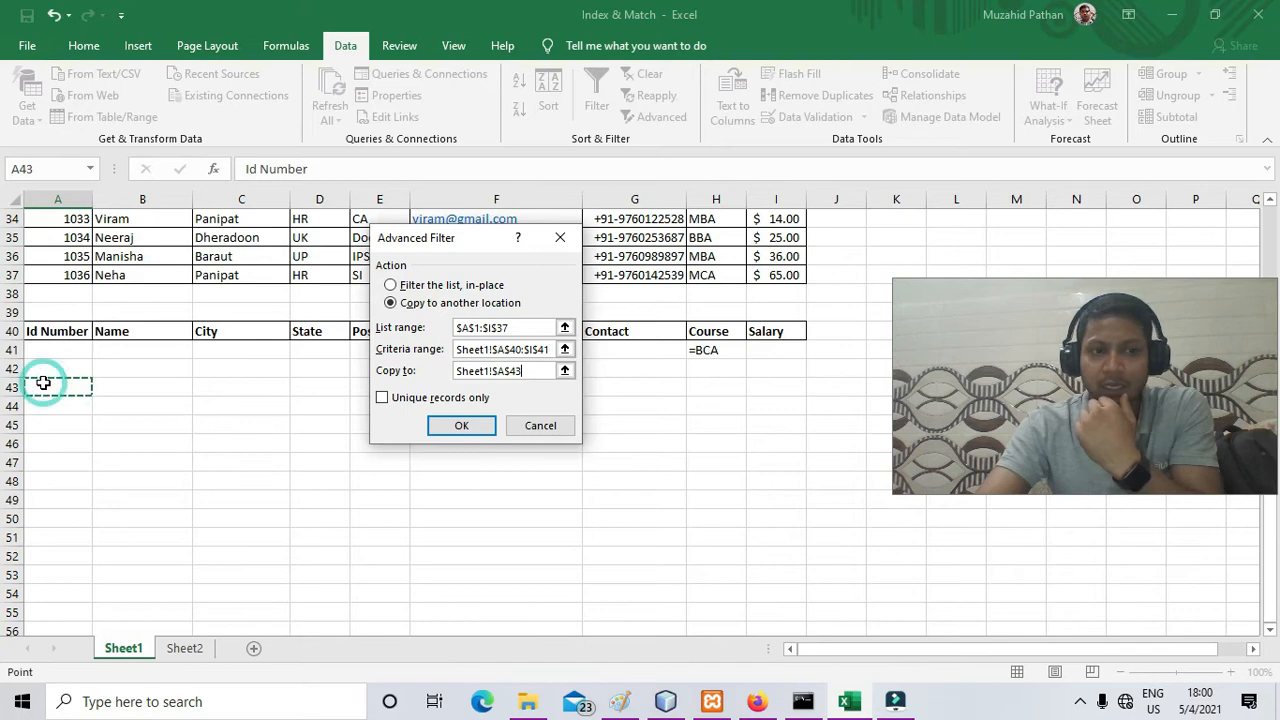
pyautogui.click(460, 425)
# Check the extracted records by highlighting their Course cells H44:H49.
pyautogui.scroll(-12, 451, 435)
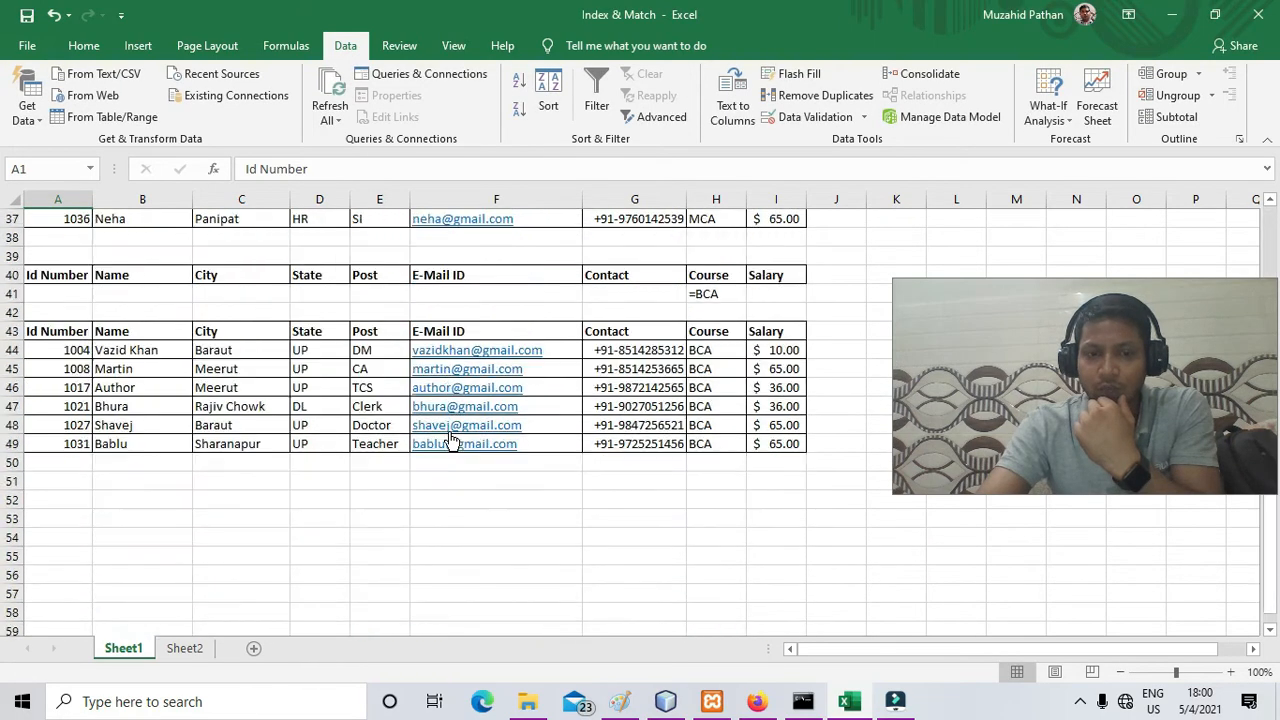
pyautogui.scroll(-1, 451, 440)
pyautogui.moveTo(700, 295); pyautogui.dragTo(709, 385)
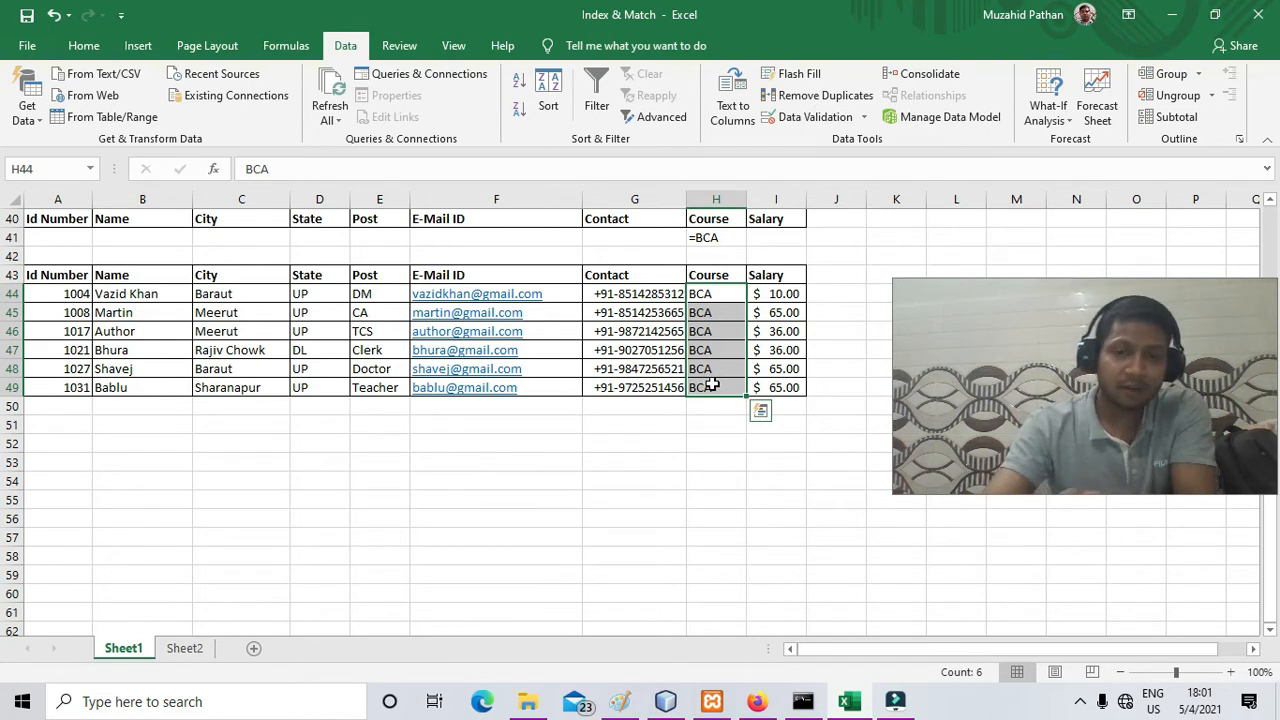
# Delete the extracted records in A44:I49 and clear all remaining formatting from those cells.
pyautogui.moveTo(803, 387); pyautogui.dragTo(22, 298)
pyautogui.press('Delete')
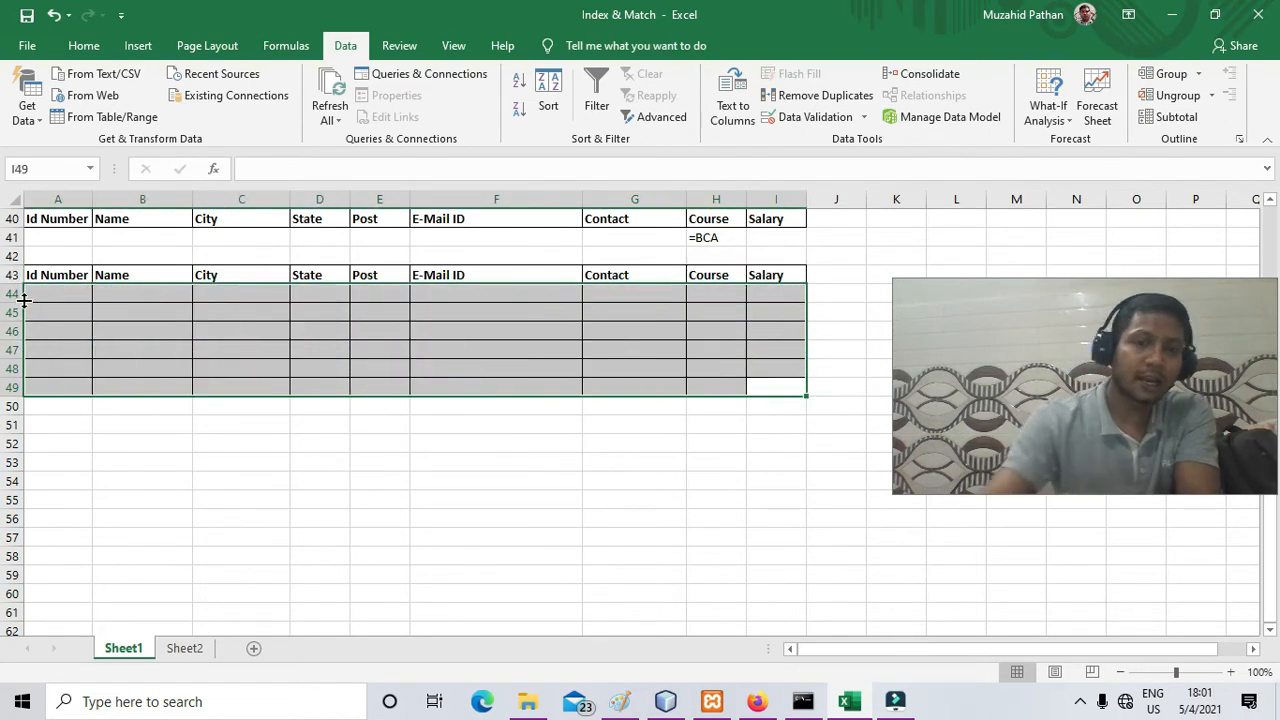
pyautogui.scroll(5, 30, 300)
pyautogui.scroll(-5, 75, 299)
pyautogui.scroll(4, 100, 295)
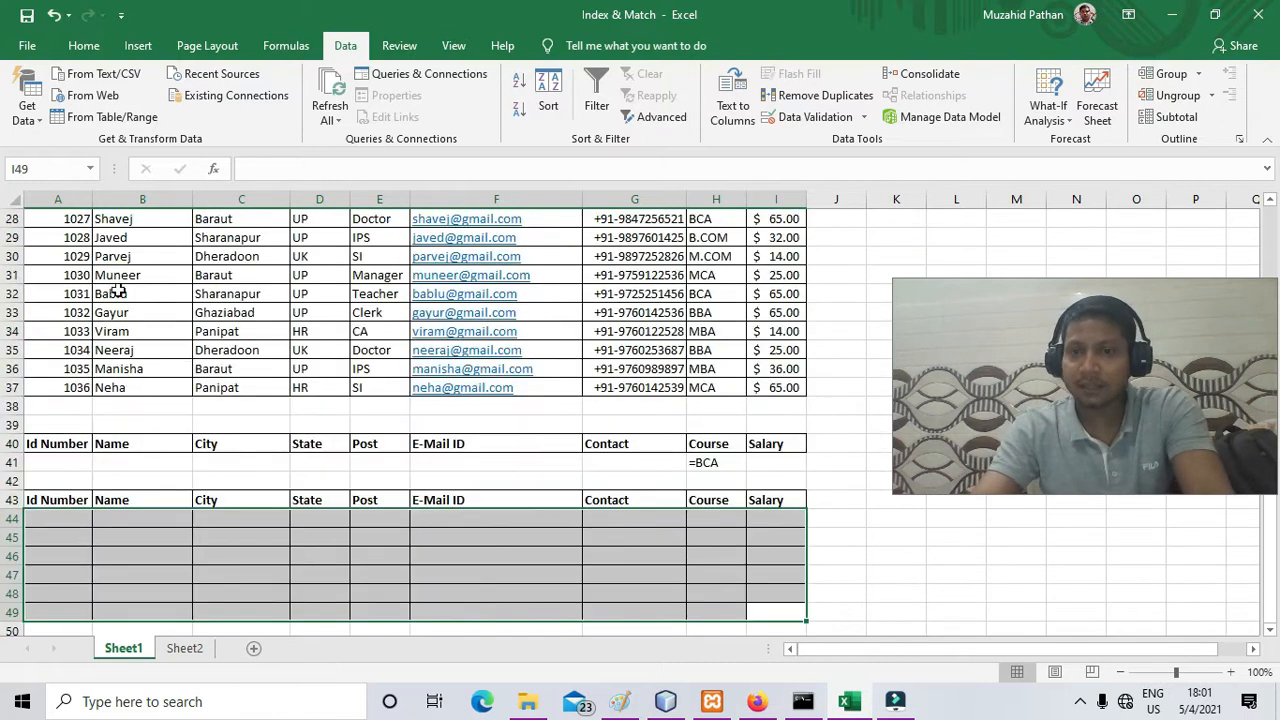
pyautogui.click(85, 46)
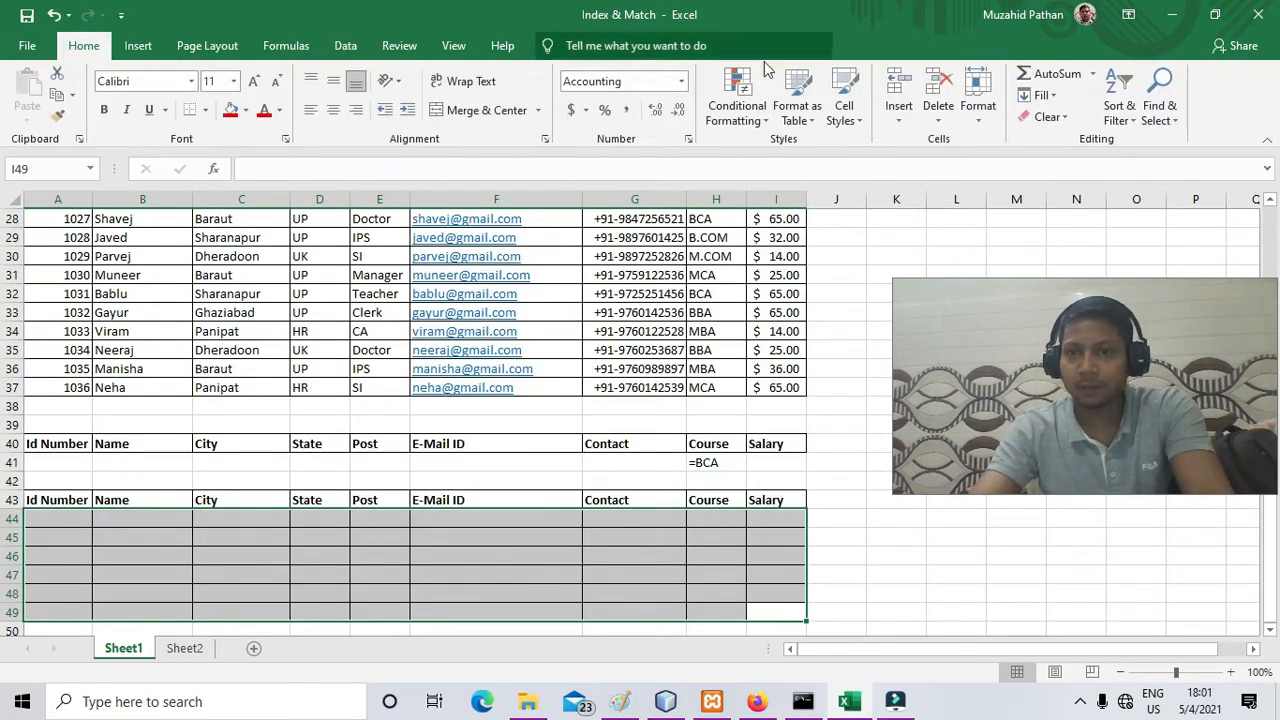
pyautogui.click(1047, 117)
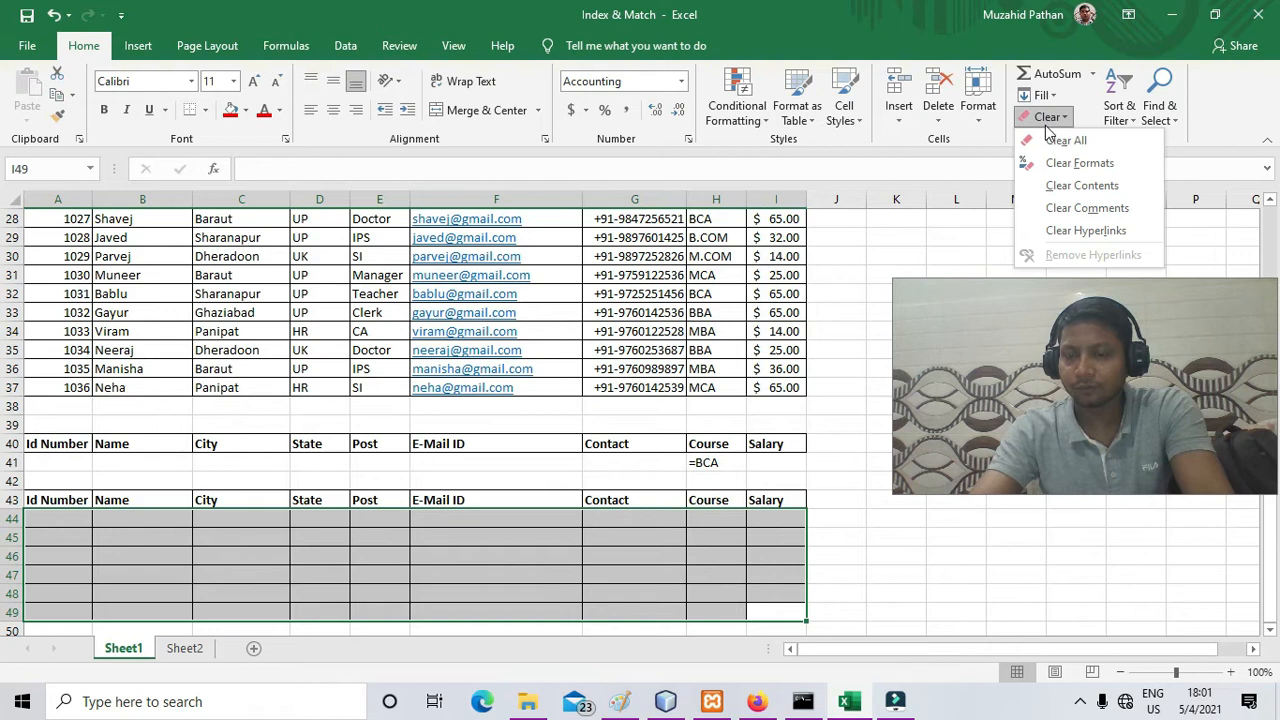
pyautogui.click(1057, 135)
pyautogui.scroll(-2, 676, 433)
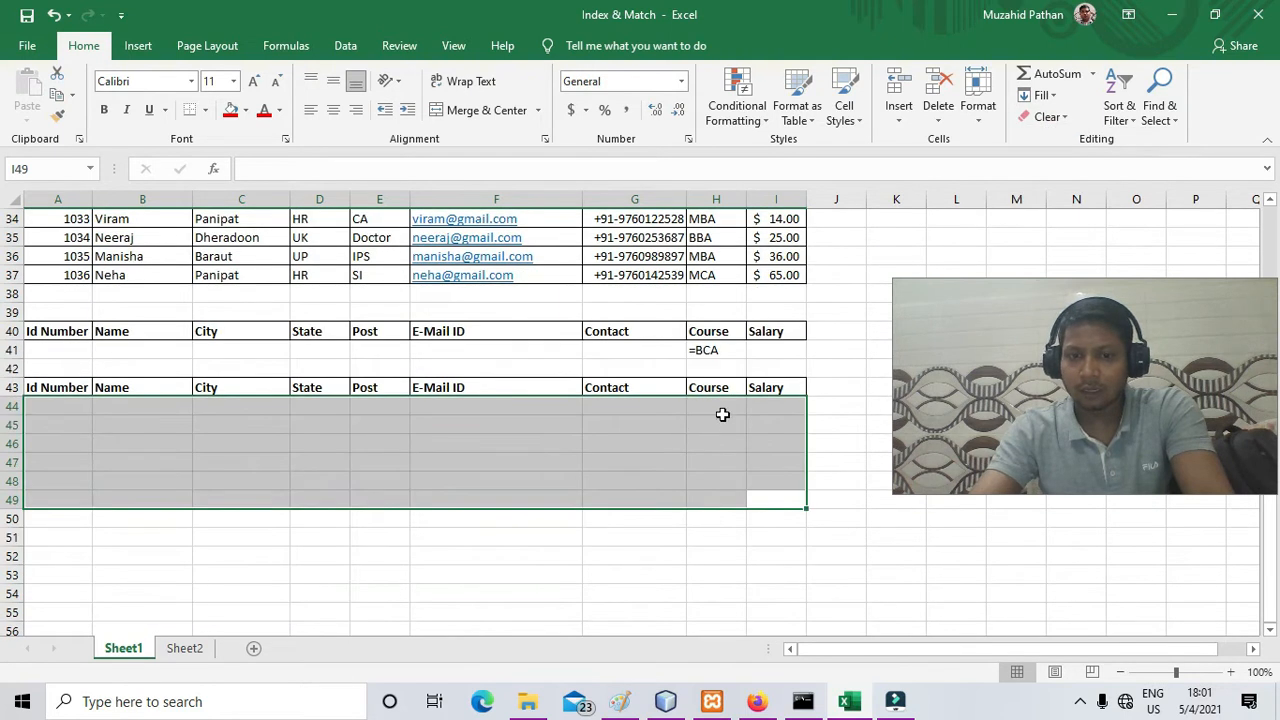
# Enter the formula ="=36" in cell I44 as a criterion under the lower Salary header.
pyautogui.click(760, 406)
pyautogui.scroll(7, 640, 384)
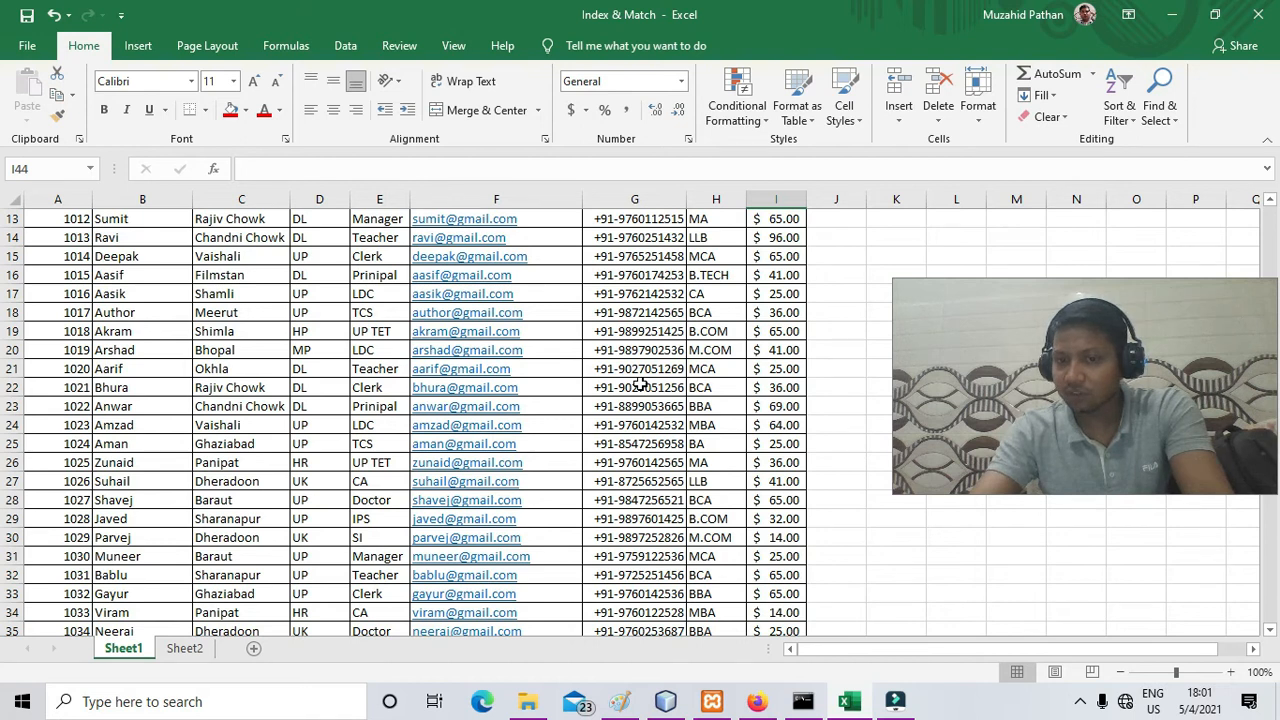
pyautogui.scroll(-7, 640, 384)
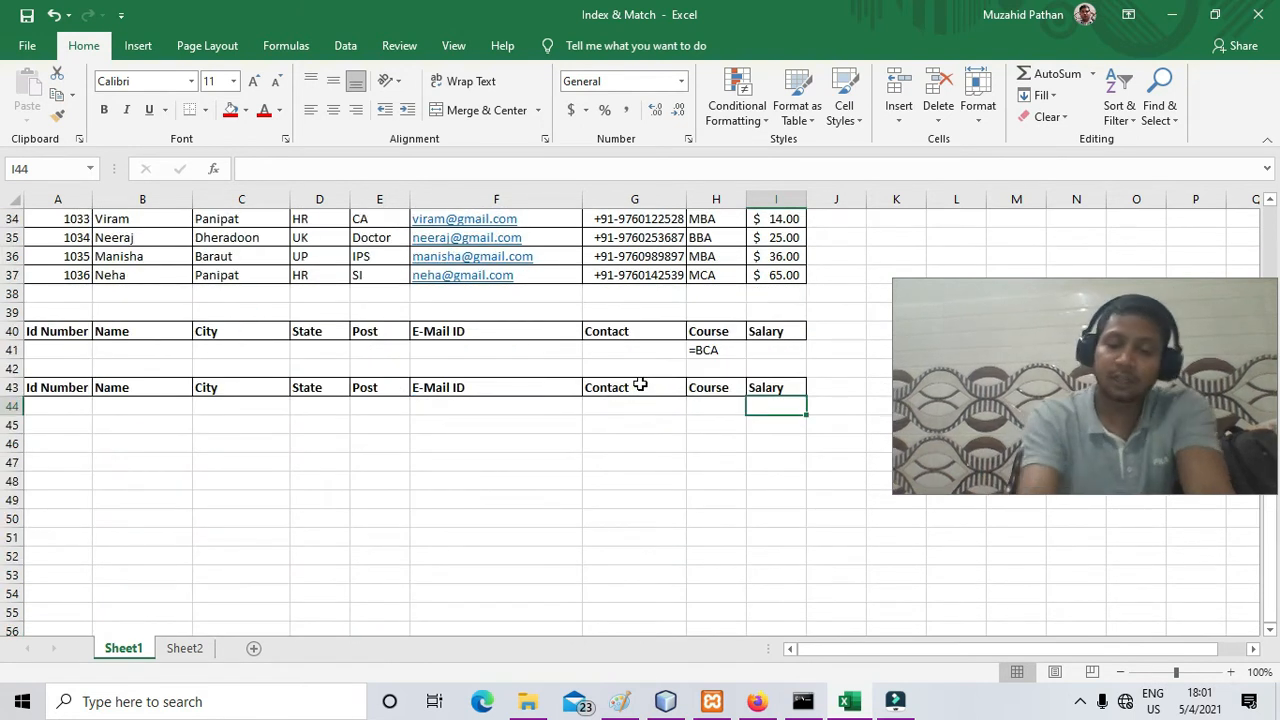
pyautogui.write('=')
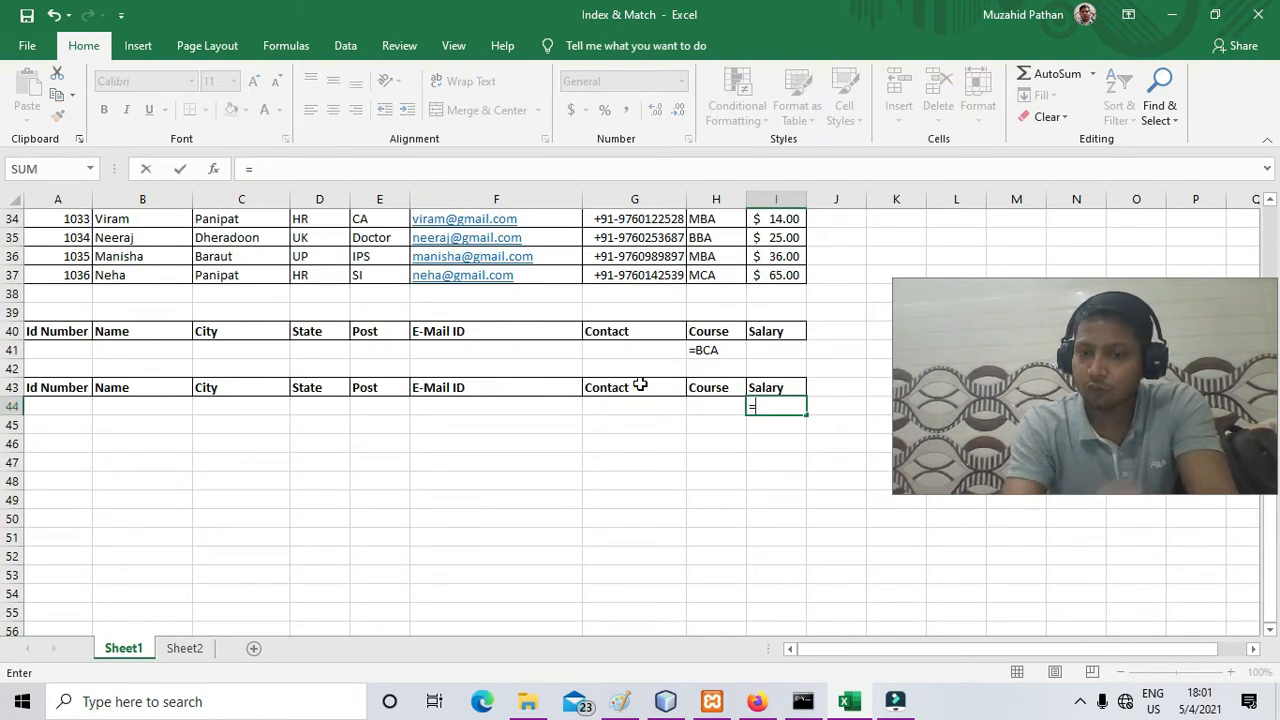
pyautogui.write('"=36')
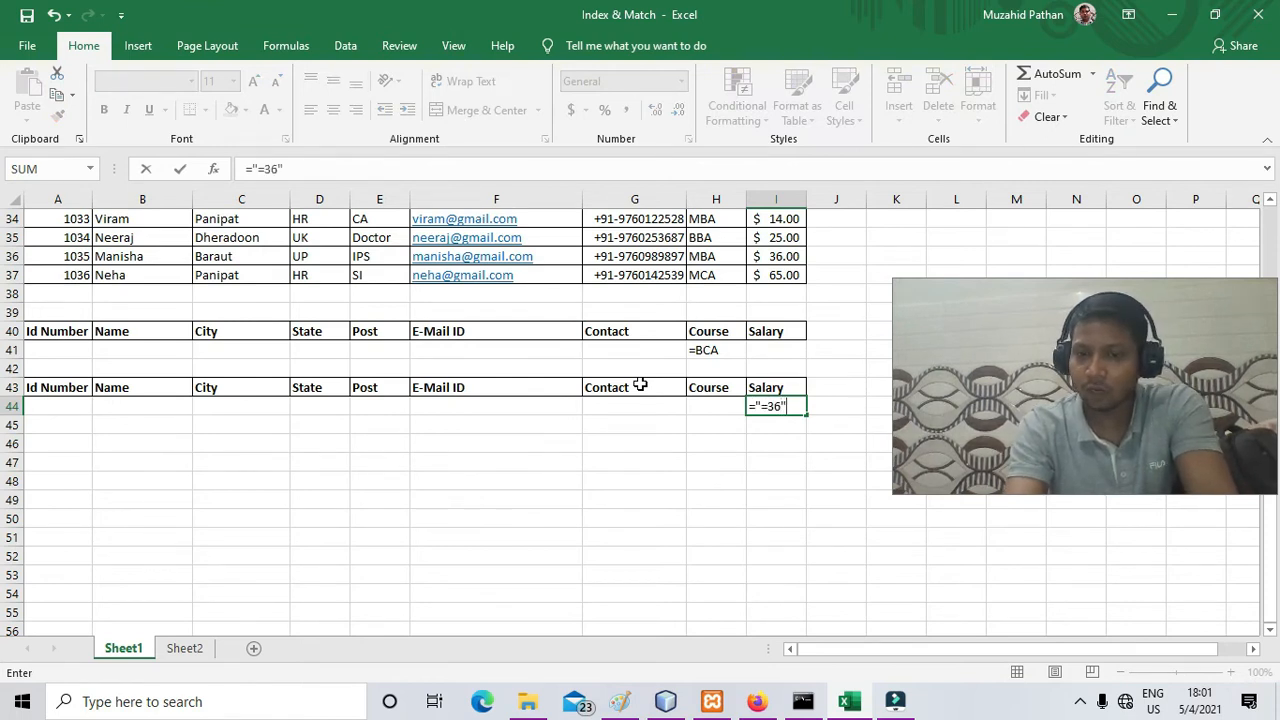
pyautogui.press('Return')
# Start an Advanced Filter on the main table from its header cell A1.
pyautogui.scroll(6, 8, 262)
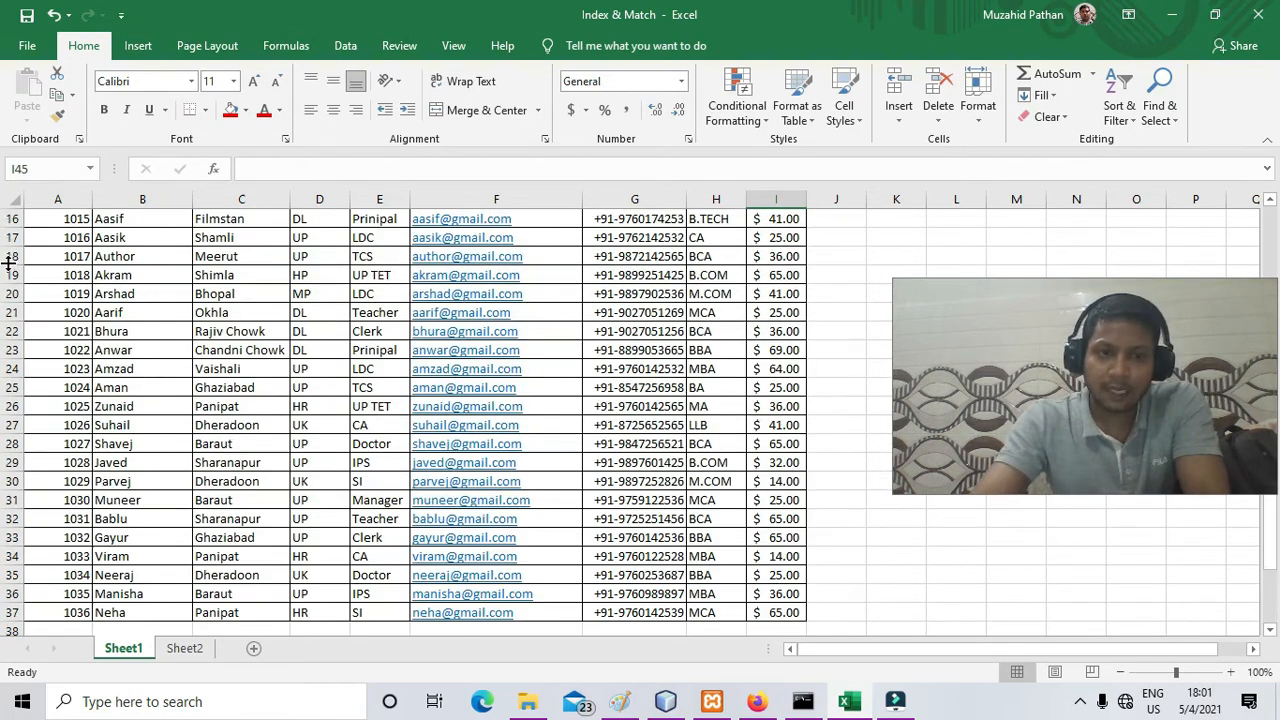
pyautogui.scroll(5, 8, 262)
pyautogui.click(46, 225)
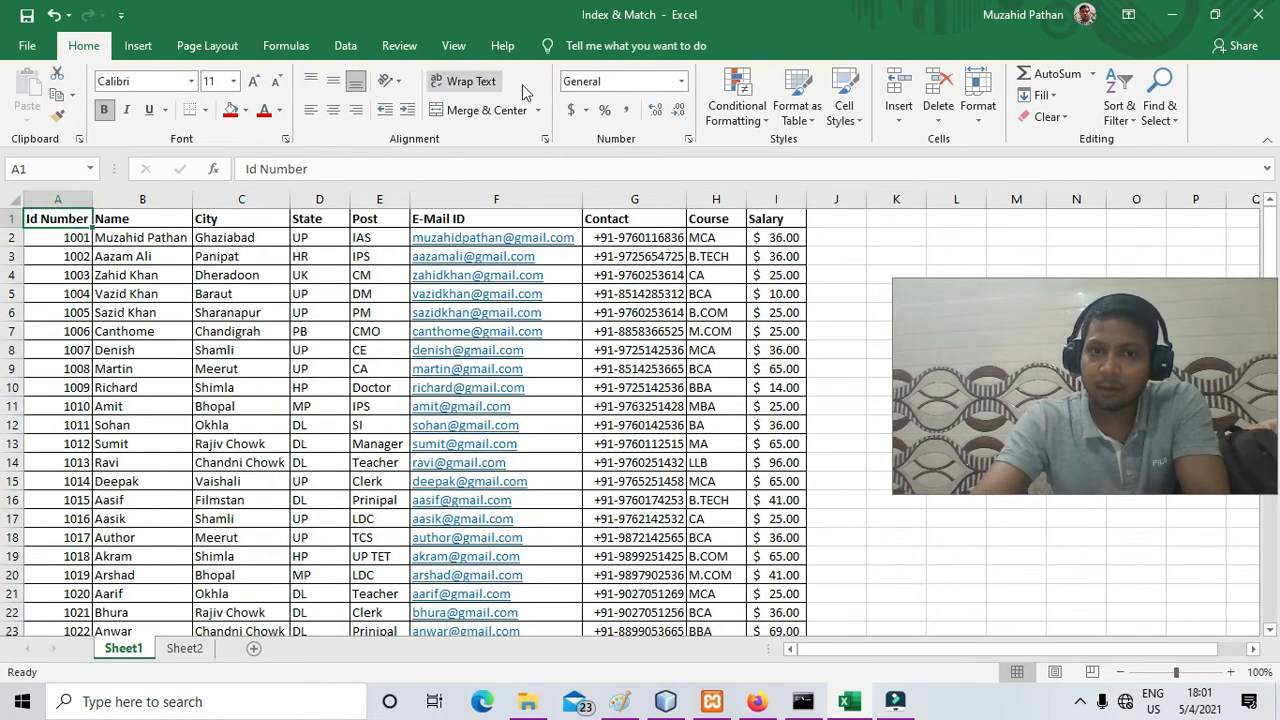
pyautogui.click(343, 47)
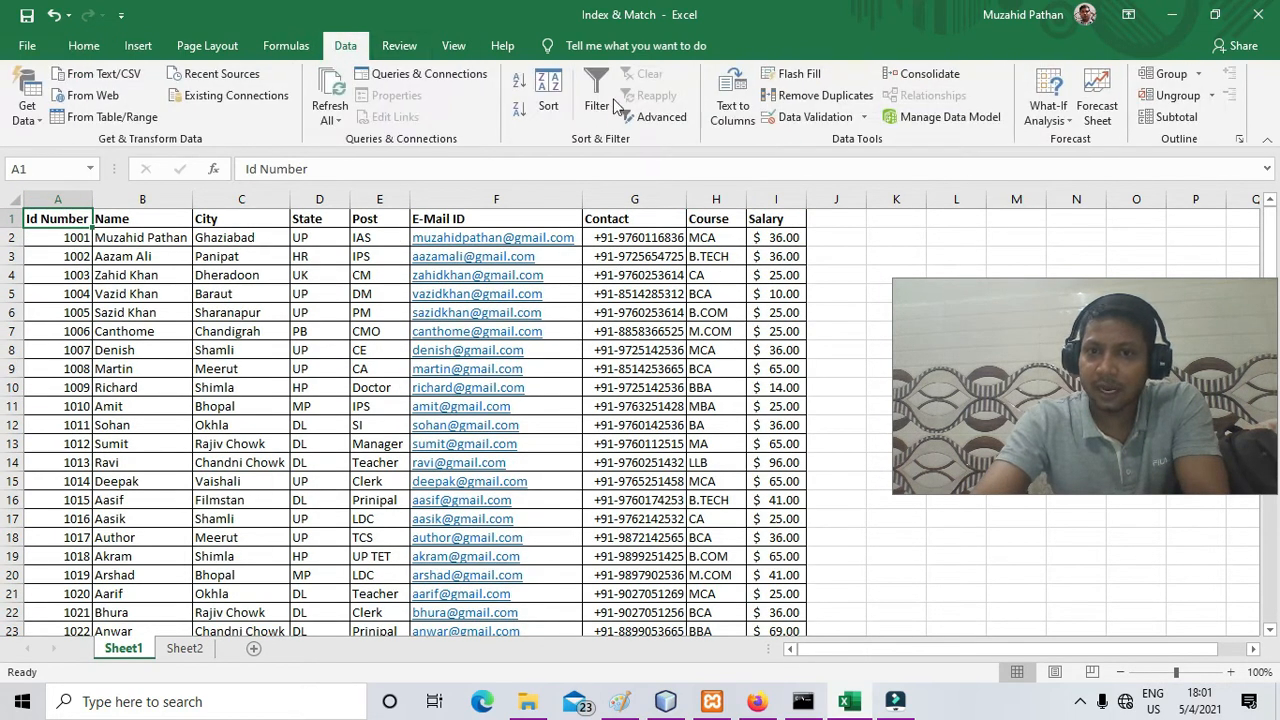
pyautogui.click(660, 117)
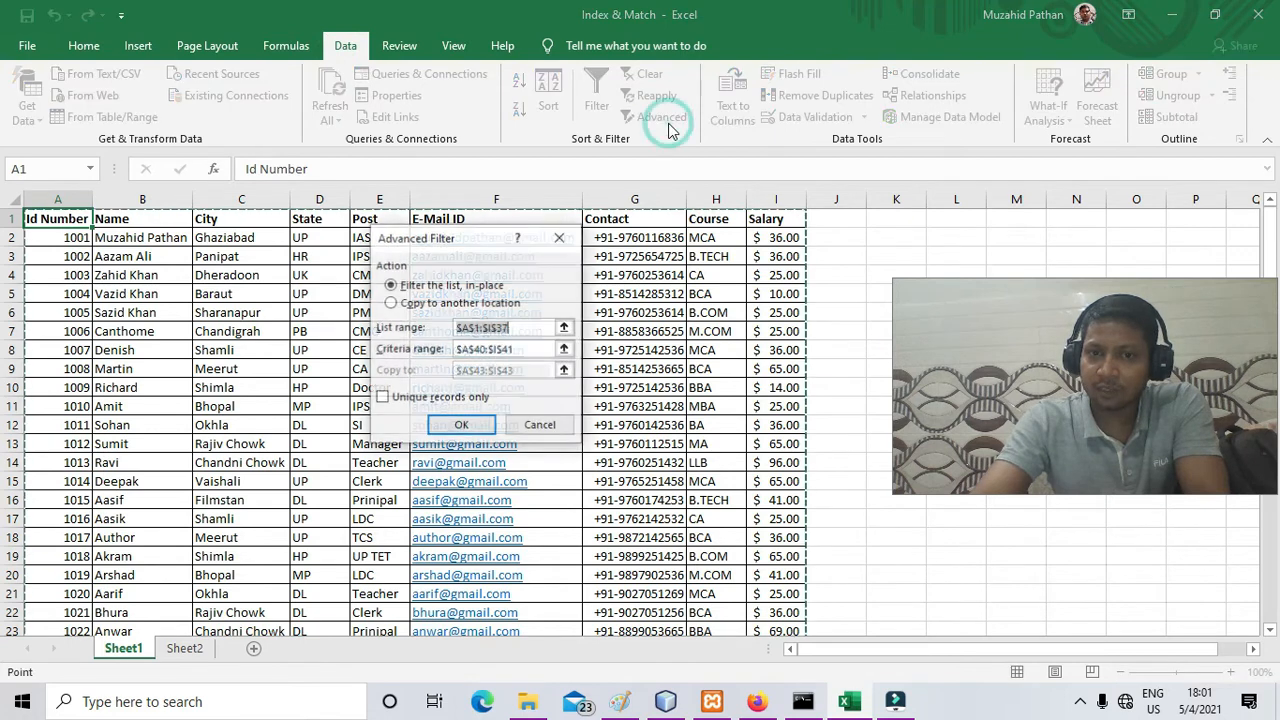
# Replace the Advanced Filter's criteria range with A43:I44, covering the lower header row and its Salary criterion.
pyautogui.scroll(-5, 503, 275)
pyautogui.scroll(-2, 419, 300)
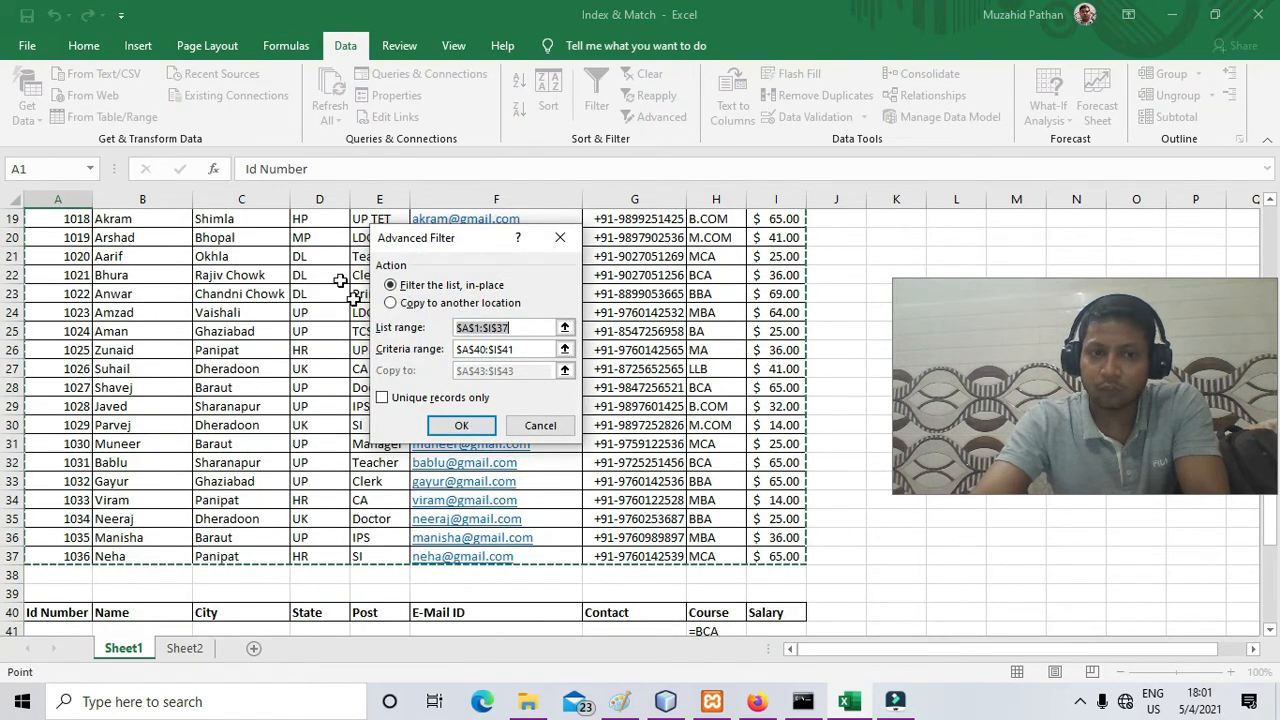
pyautogui.scroll(-3, 425, 356)
pyautogui.press('Tab')
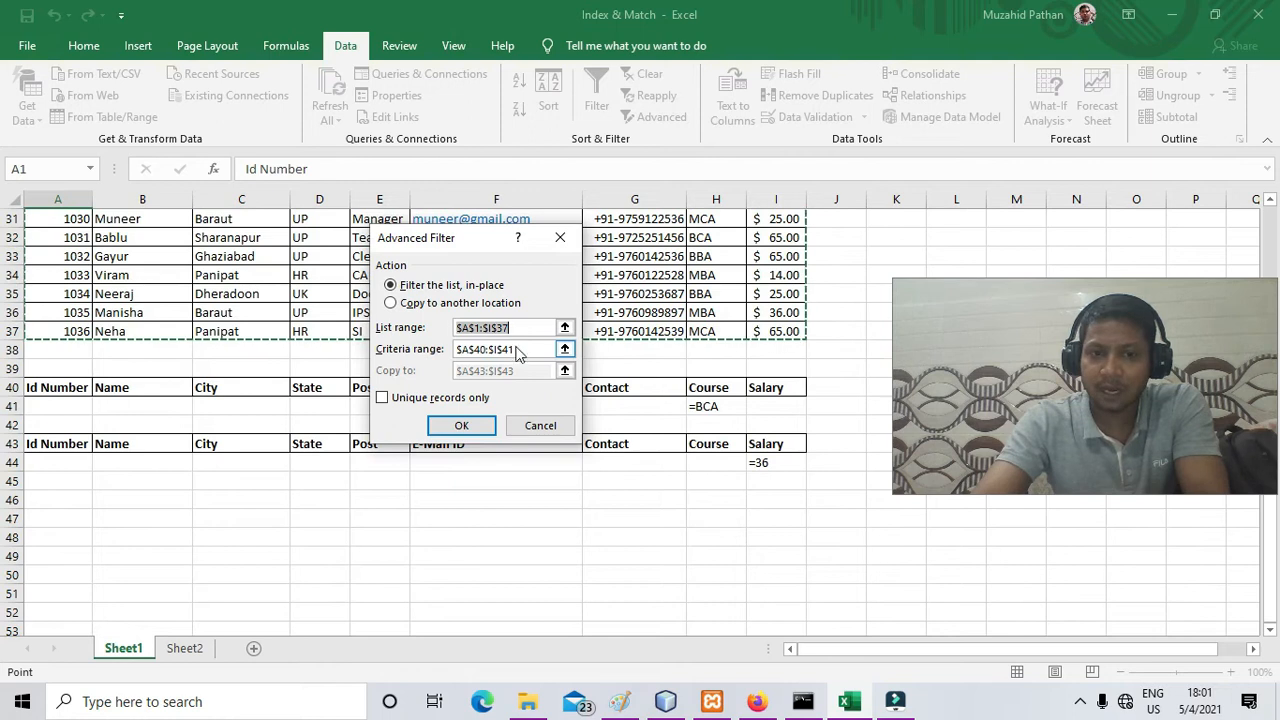
pyautogui.click(518, 349)
pyautogui.press('BackSpace')
pyautogui.press('BackSpace')
pyautogui.press('BackSpace')
pyautogui.press('BackSpace')
pyautogui.press('BackSpace')
pyautogui.press('BackSpace')
pyautogui.press('BackSpace')
pyautogui.press('BackSpace')
pyautogui.press('BackSpace')
pyautogui.press('BackSpace')
pyautogui.press('BackSpace')
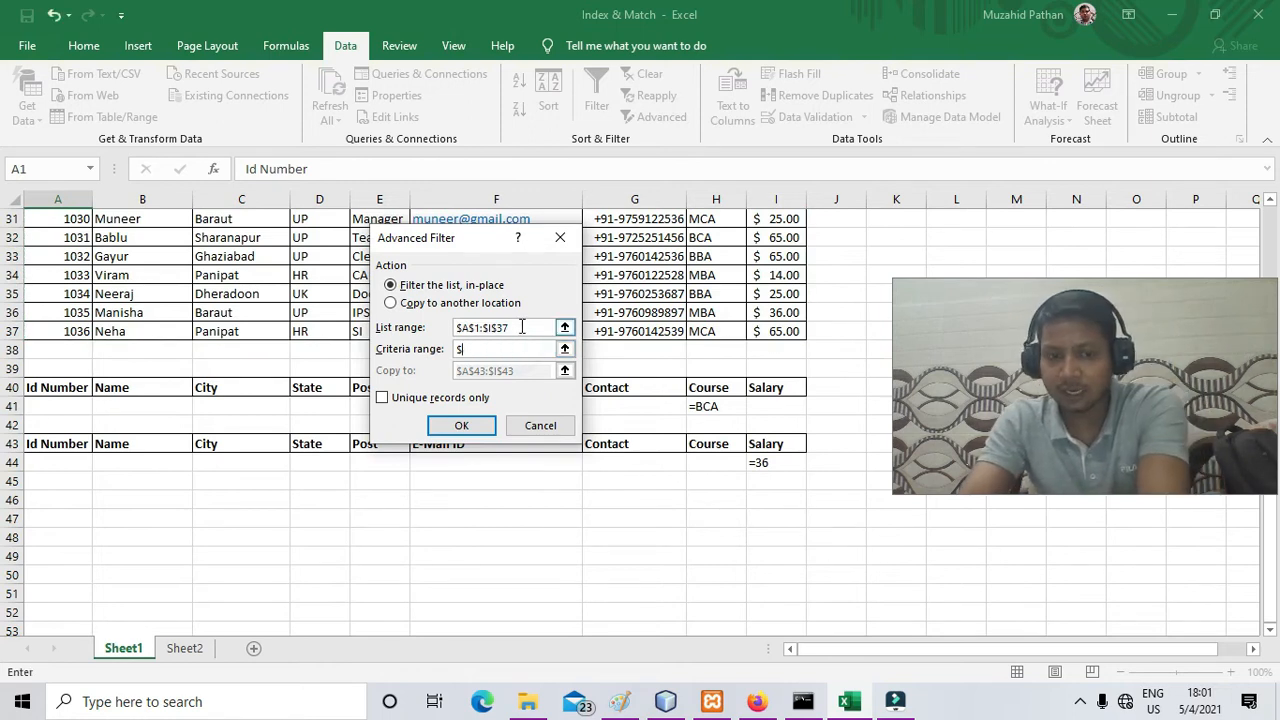
pyautogui.moveTo(62, 445); pyautogui.dragTo(767, 462)
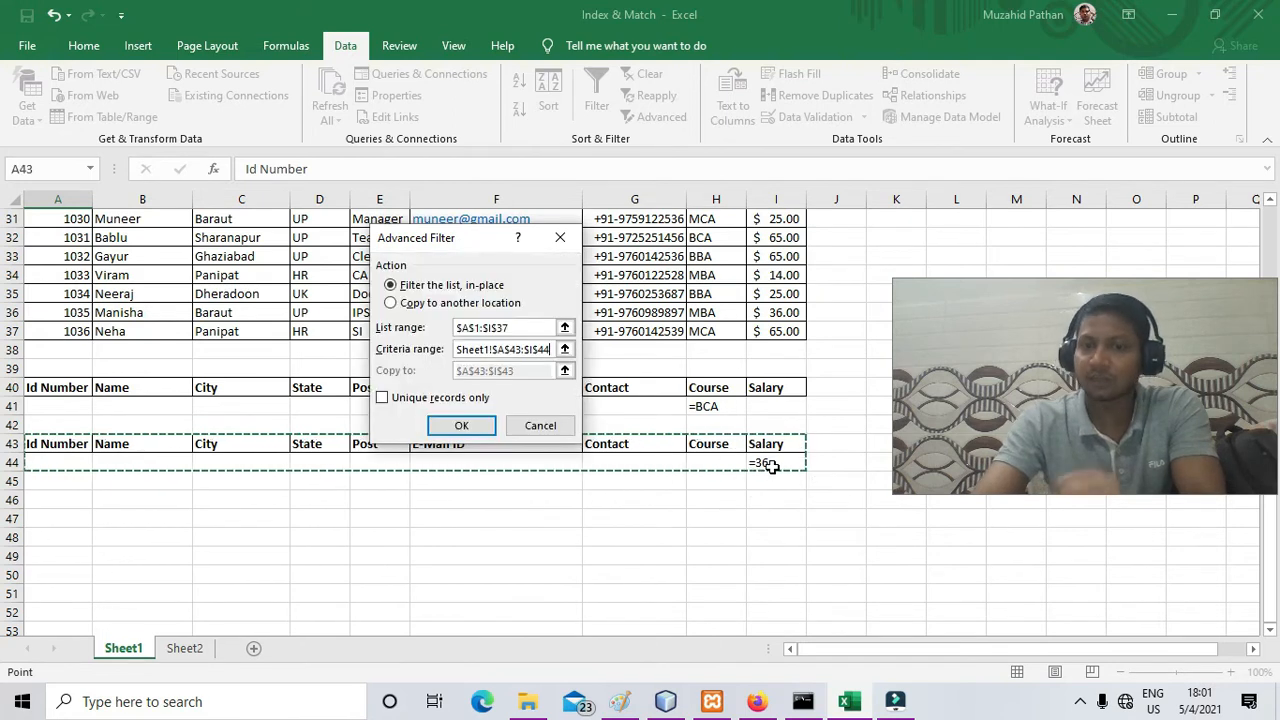
# Run the filter with the results copied to another location starting at A45, and highlight the extracted Salary cells I46:I53.
pyautogui.click(420, 303)
pyautogui.moveTo(520, 370); pyautogui.dragTo(378, 382)
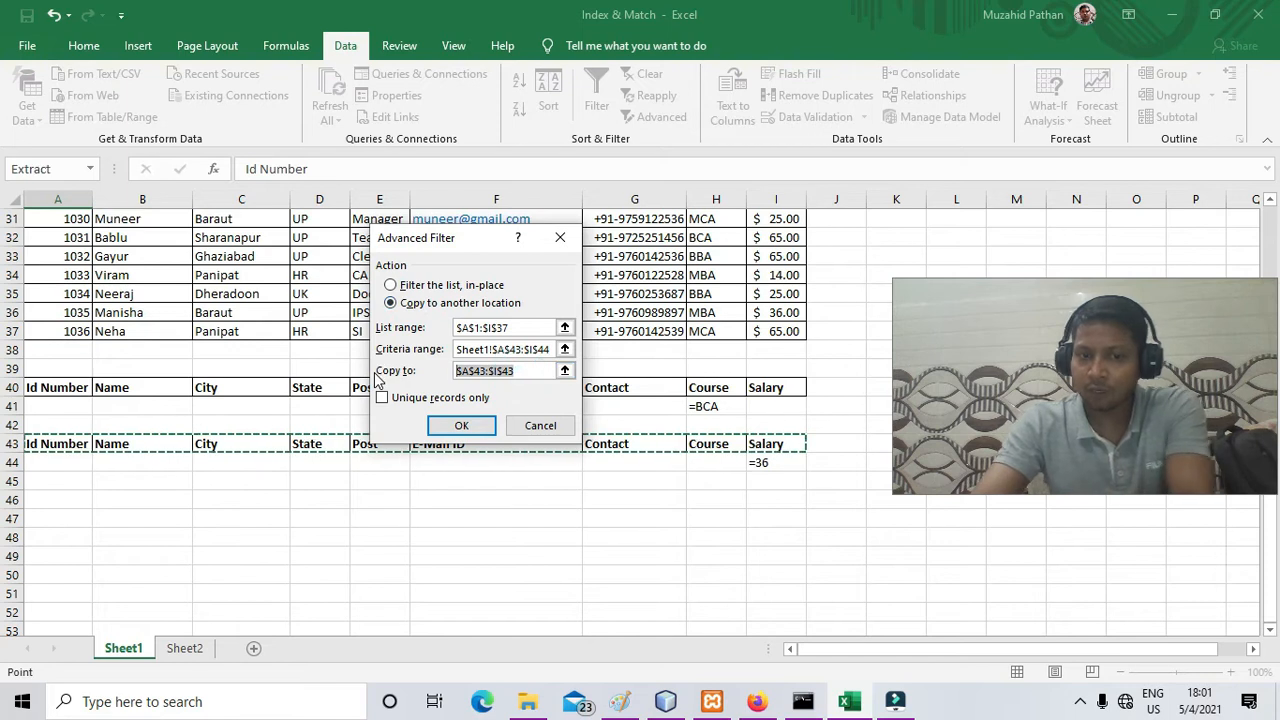
pyautogui.press('BackSpace')
pyautogui.click(62, 483)
pyautogui.click(461, 425)
pyautogui.scroll(-13, 565, 450)
pyautogui.moveTo(785, 333); pyautogui.dragTo(794, 467)
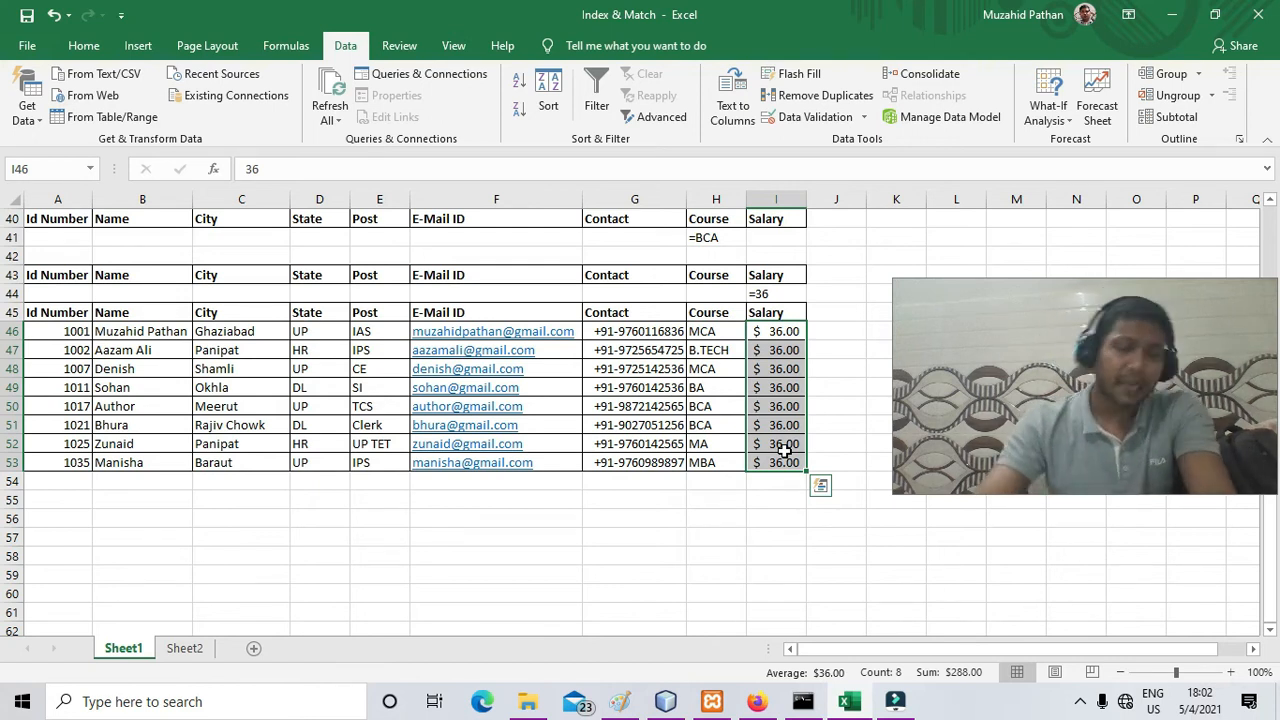
# Enter a sample sentence in cell A55 made of a first name followed by "is a good student", and reselect the cell.
pyautogui.click(86, 505)
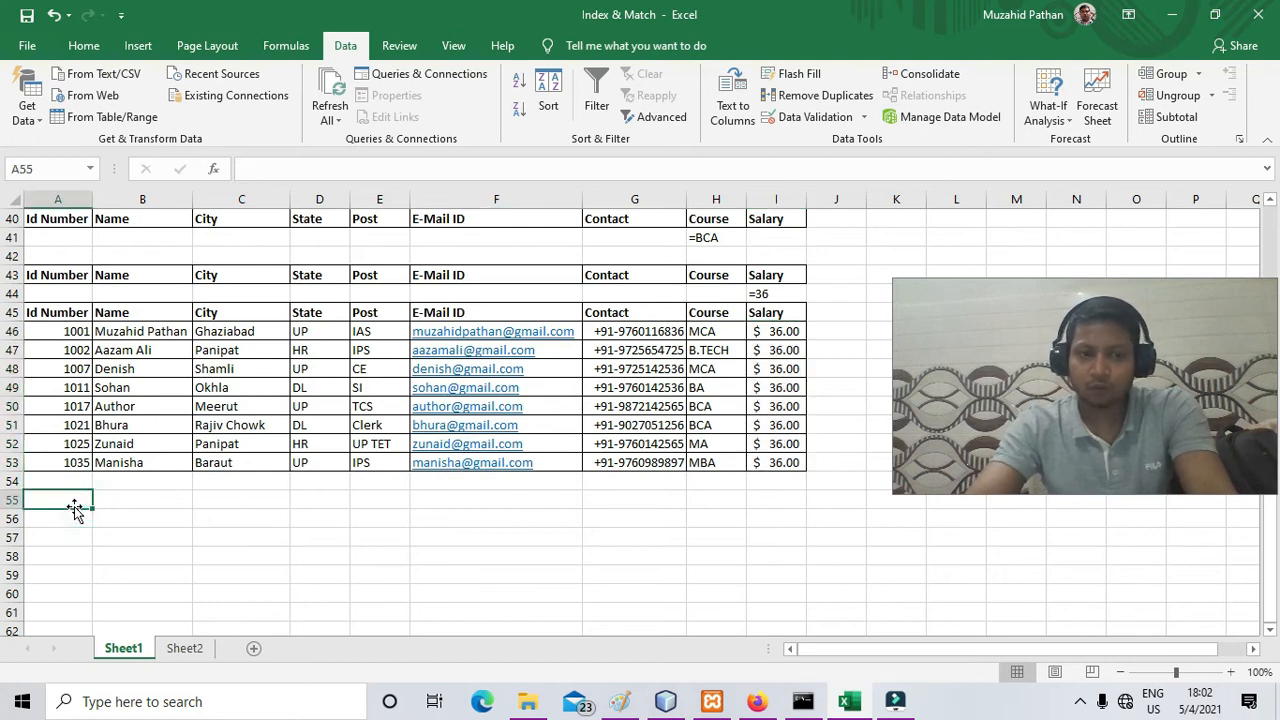
pyautogui.write('R')
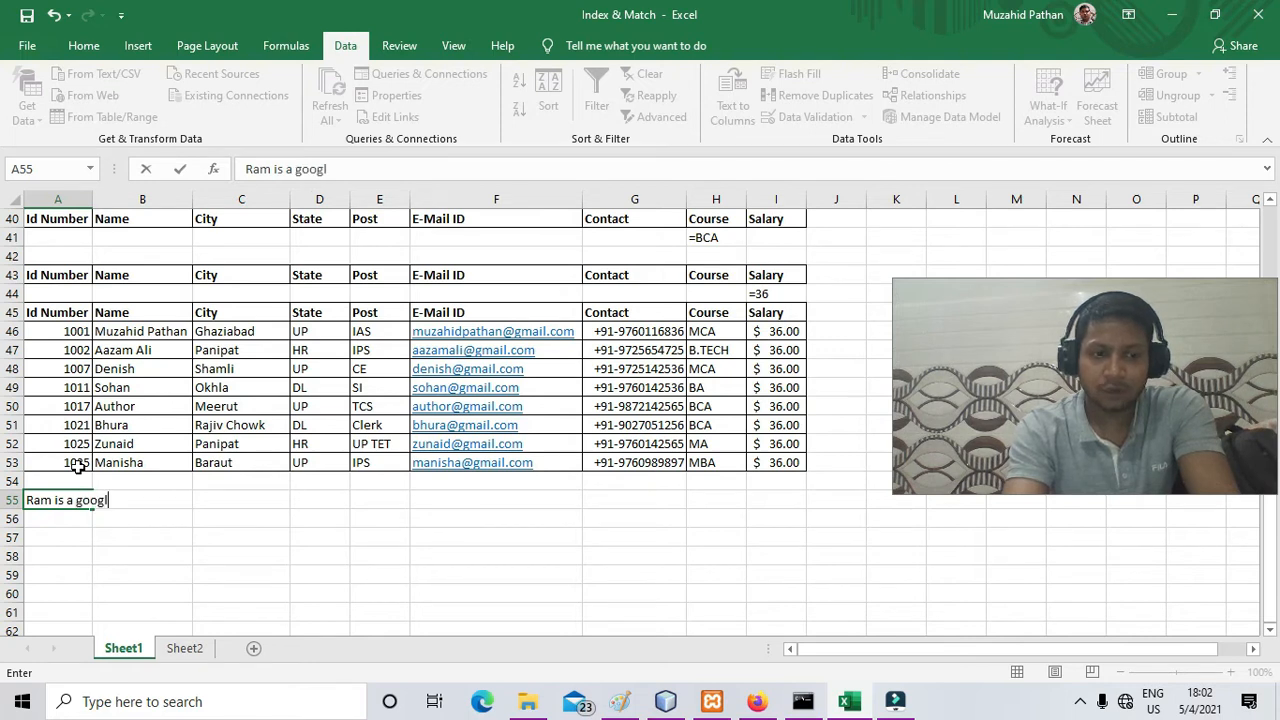
pyautogui.write('am is a good studen')
pyautogui.press('Return')
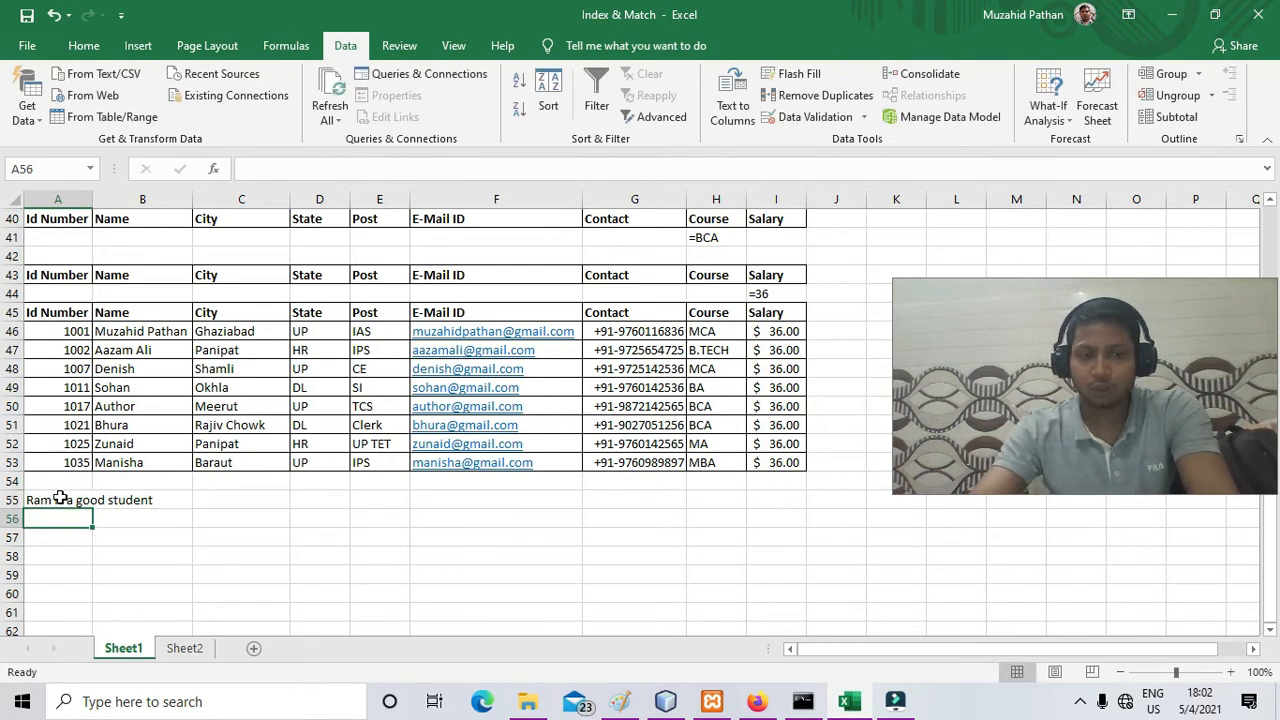
pyautogui.click(60, 498)
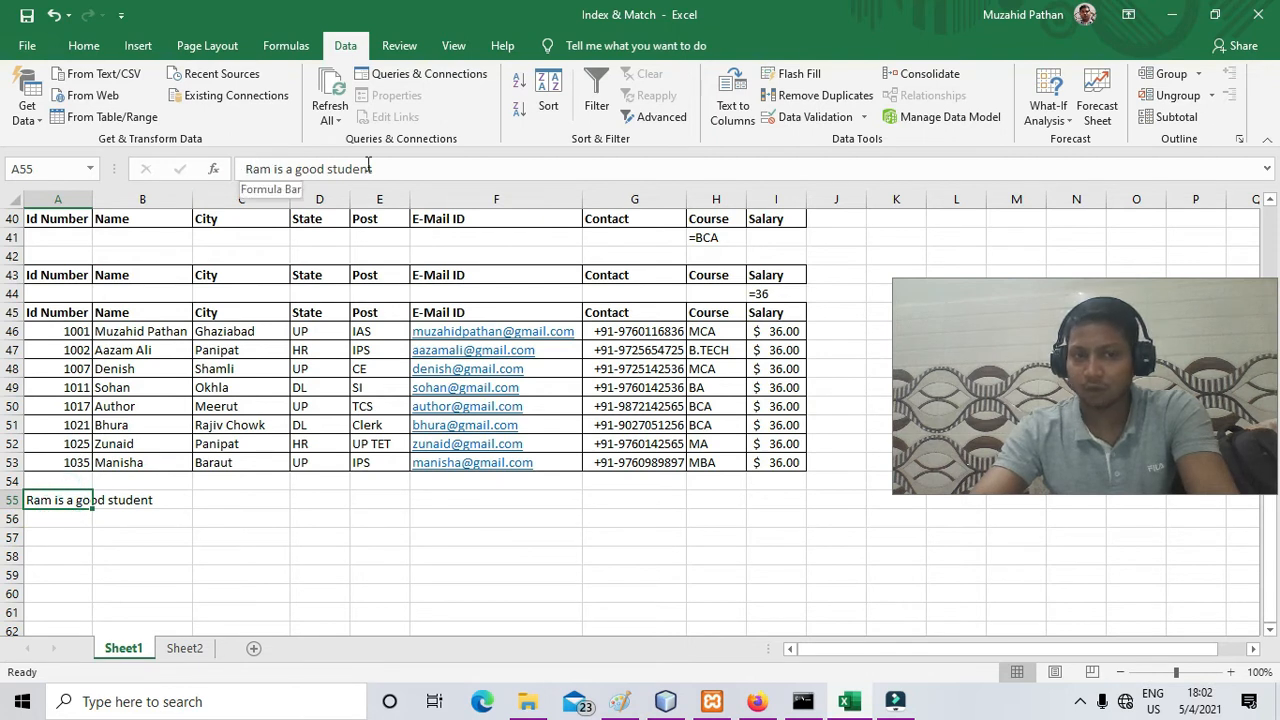
pyautogui.click(63, 514)
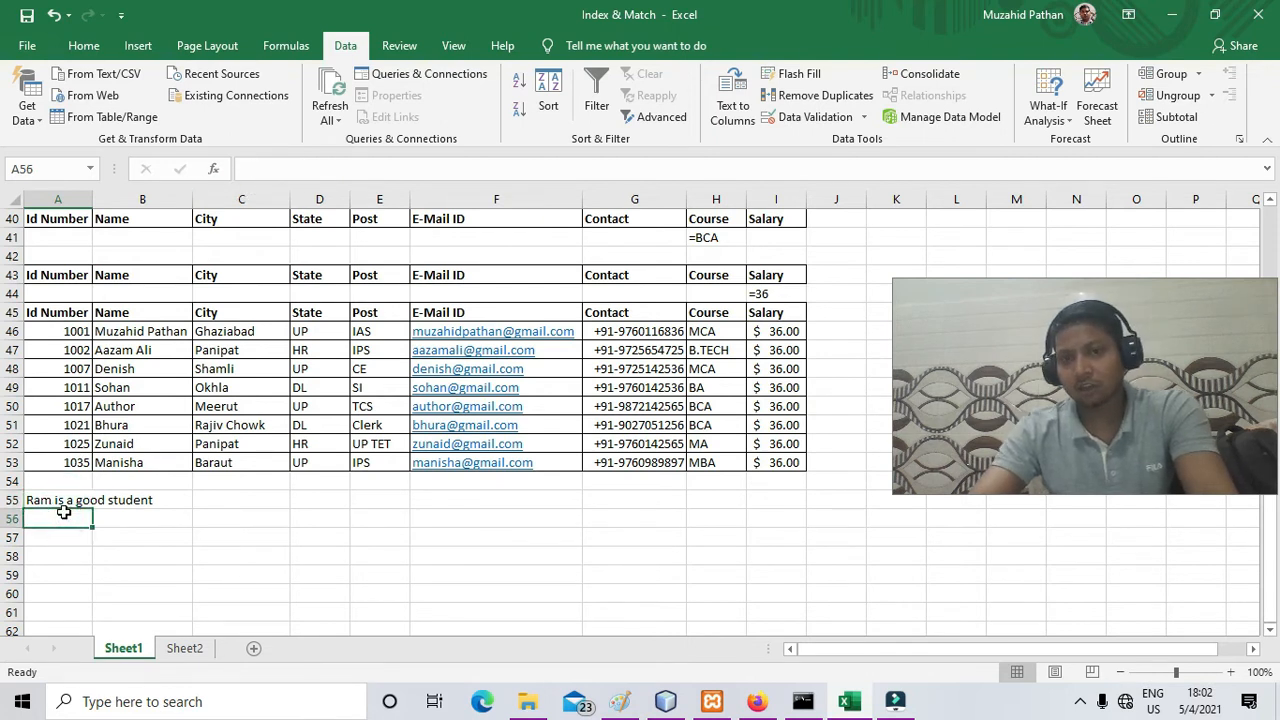
pyautogui.click(733, 115)
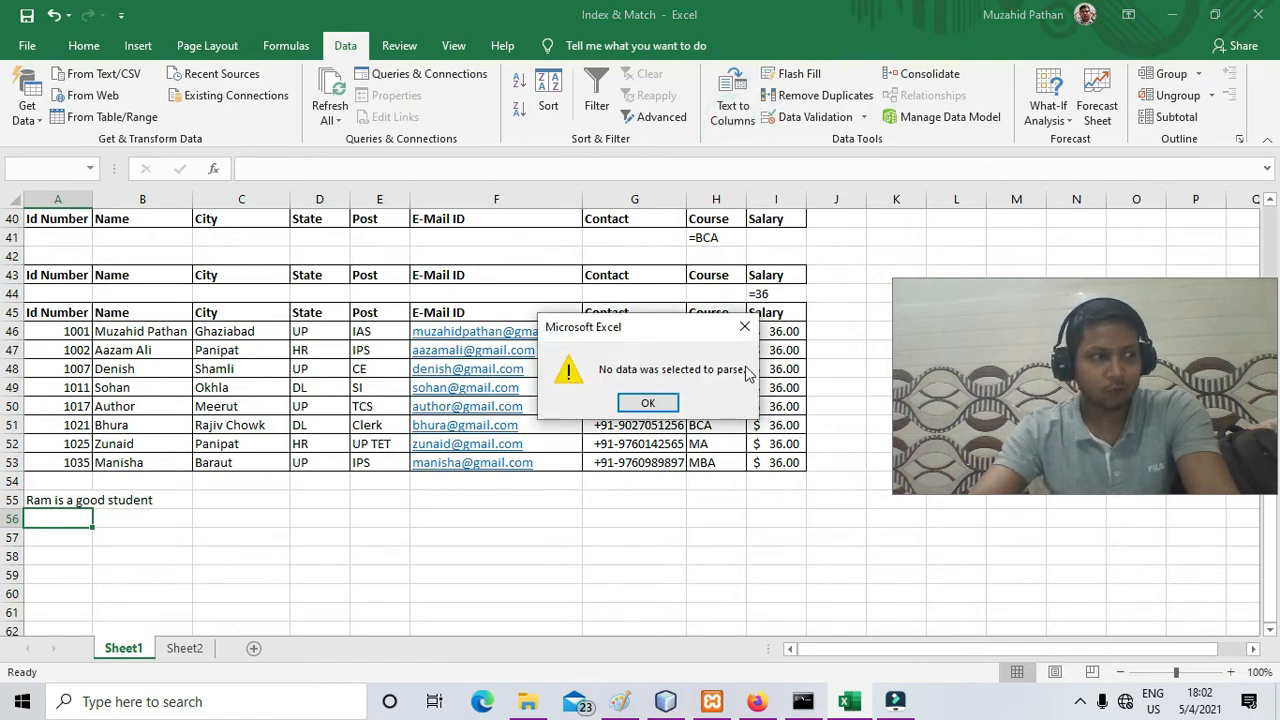
pyautogui.click(650, 403)
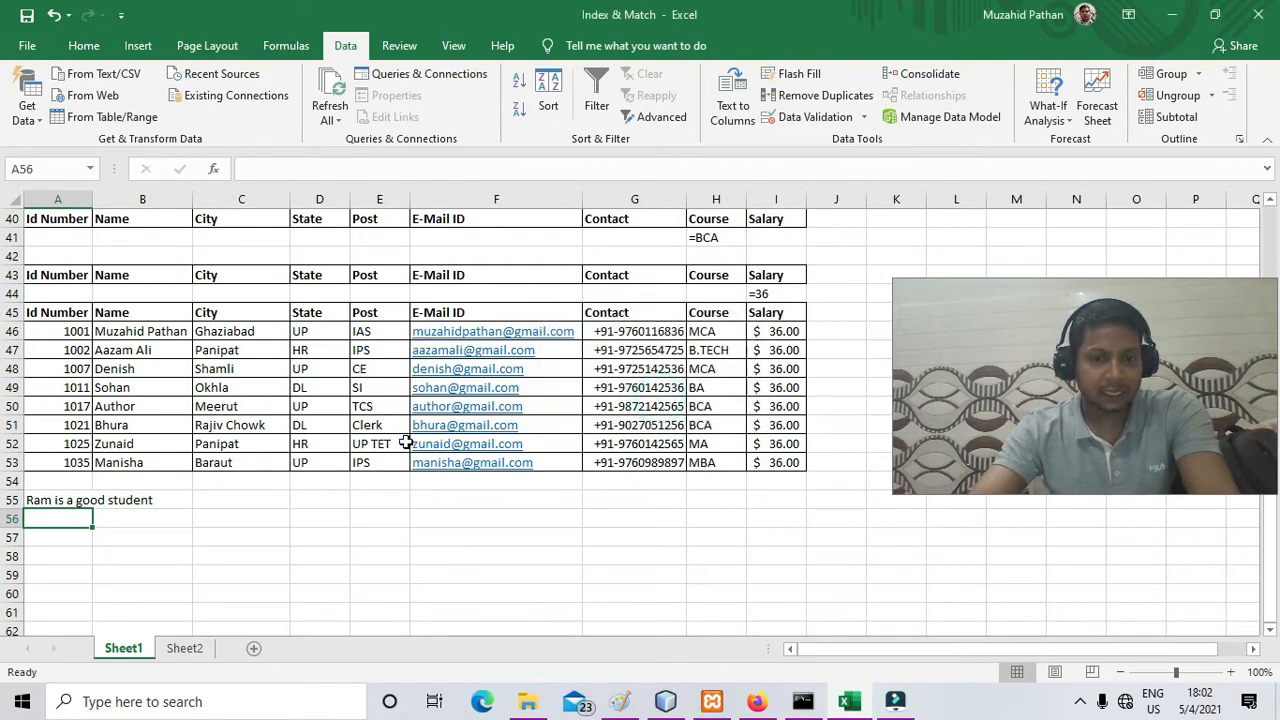
# Split the sentence in A55 with Text to Columns as delimited data, adding Space as a delimiter.
pyautogui.click(35, 501)
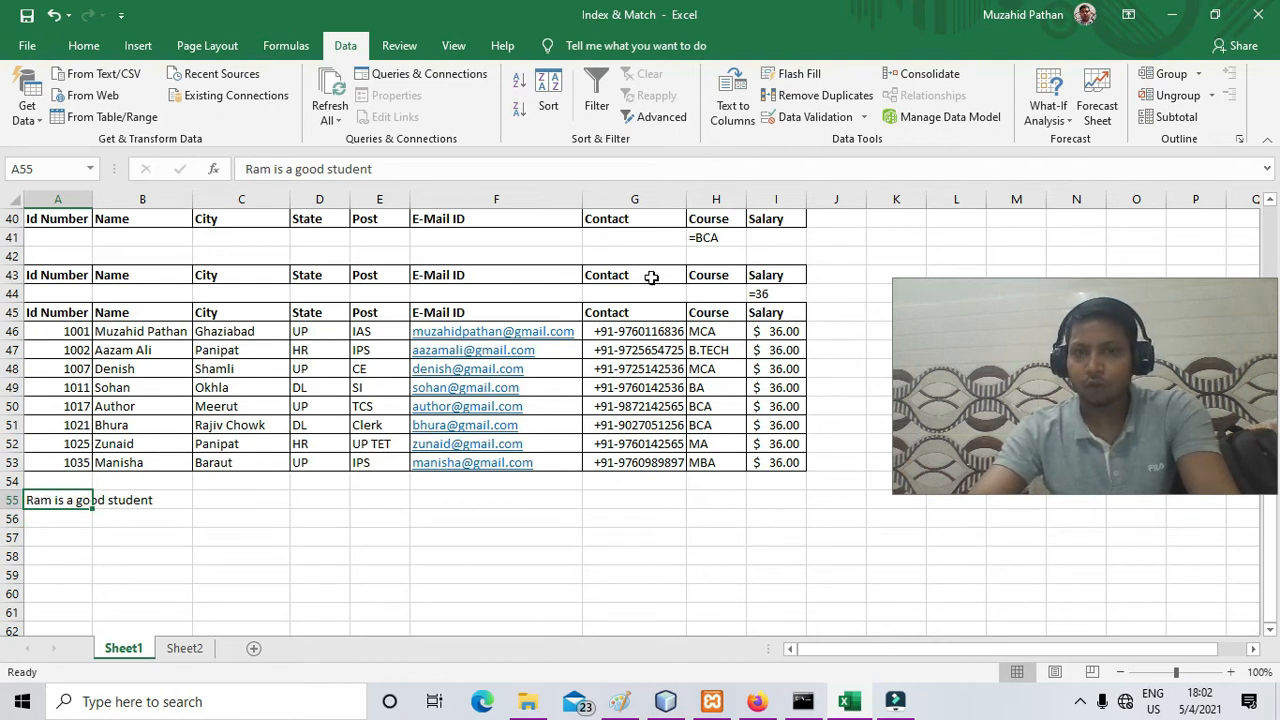
pyautogui.click(733, 108)
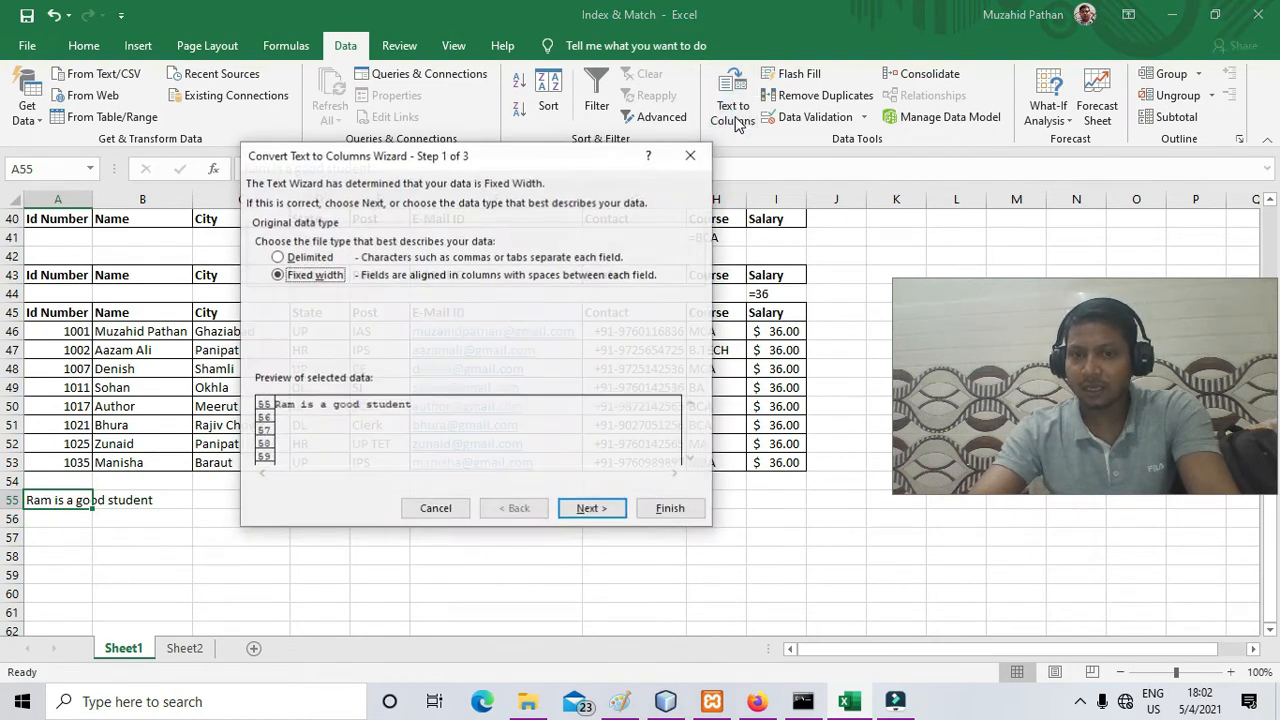
pyautogui.moveTo(462, 160); pyautogui.dragTo(656, 103)
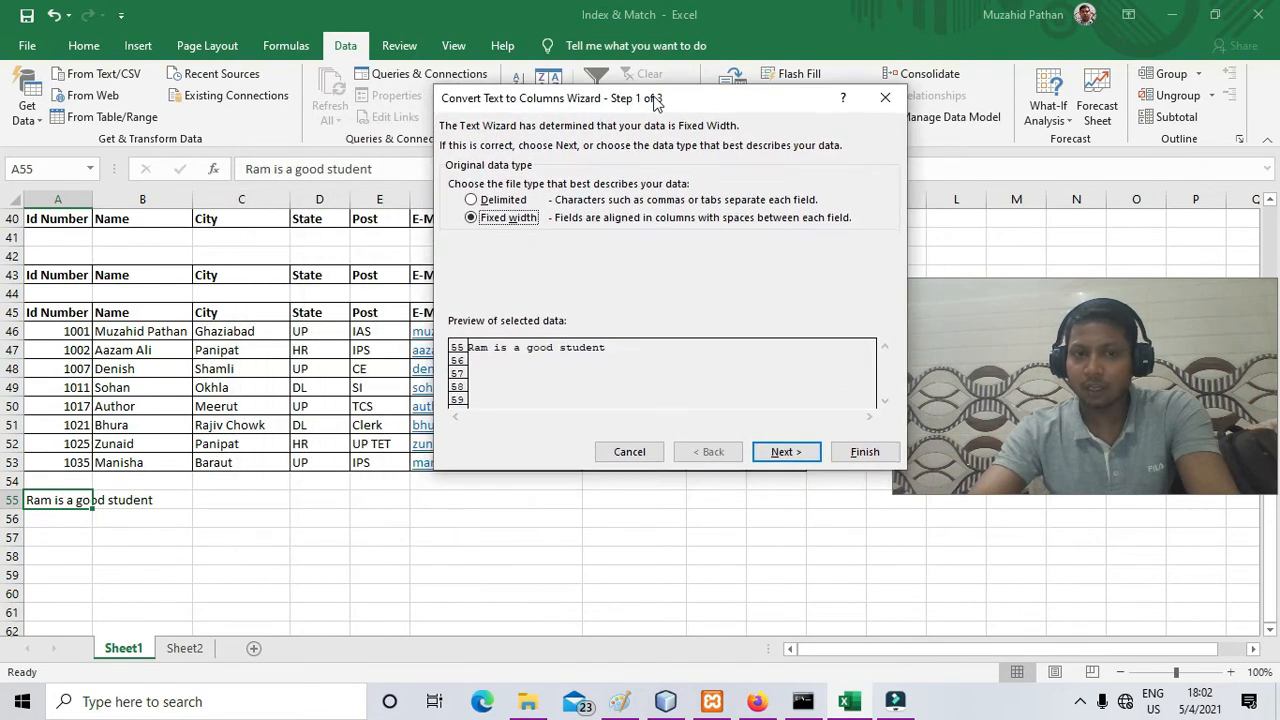
pyautogui.click(490, 201)
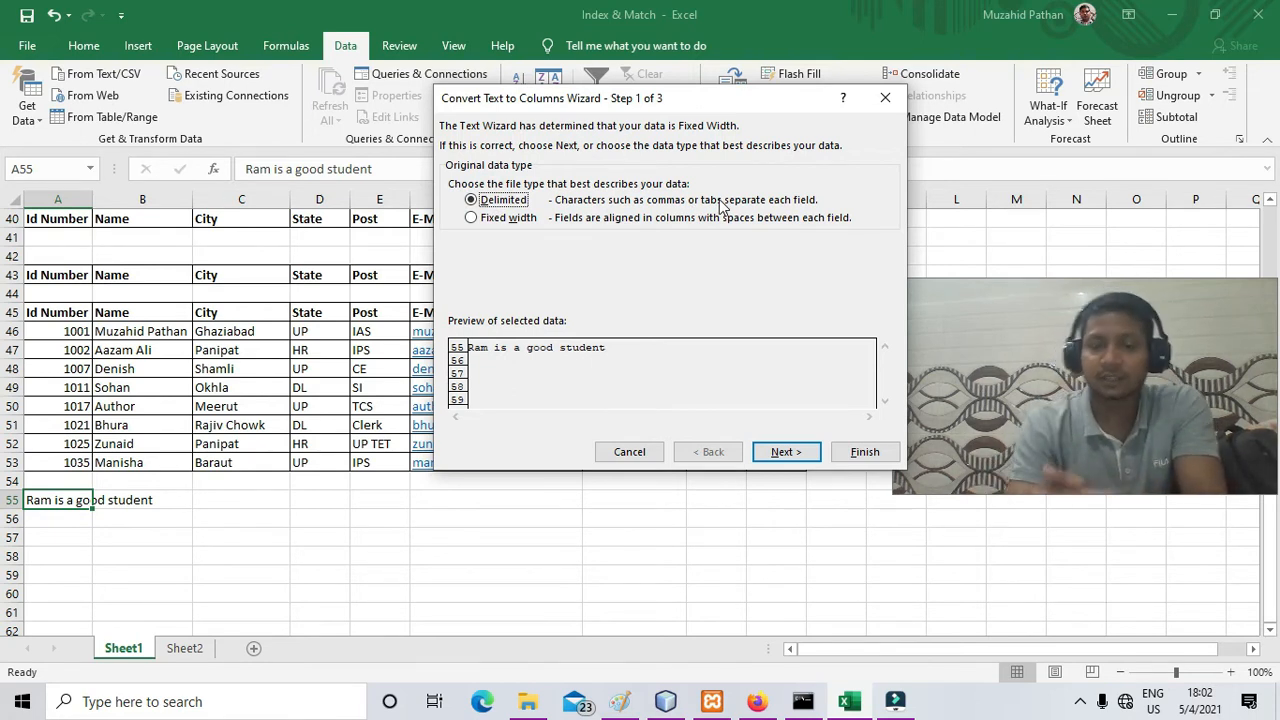
pyautogui.click(783, 452)
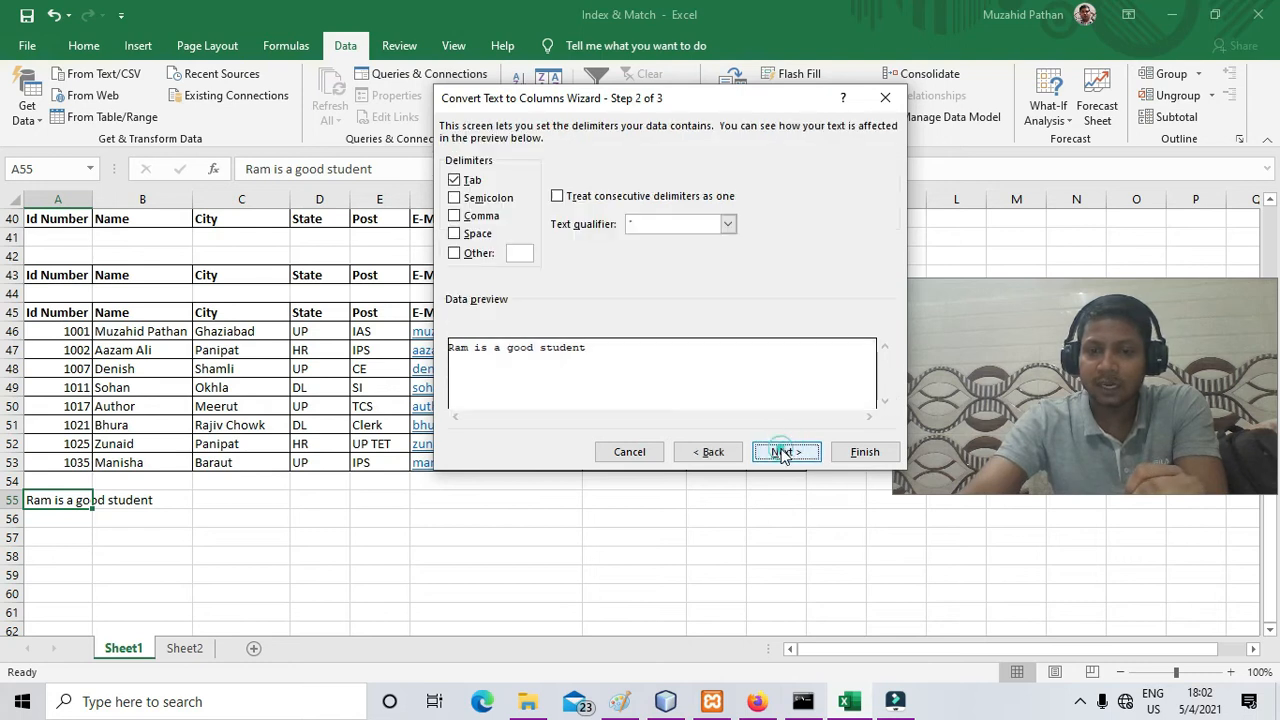
pyautogui.click(474, 236)
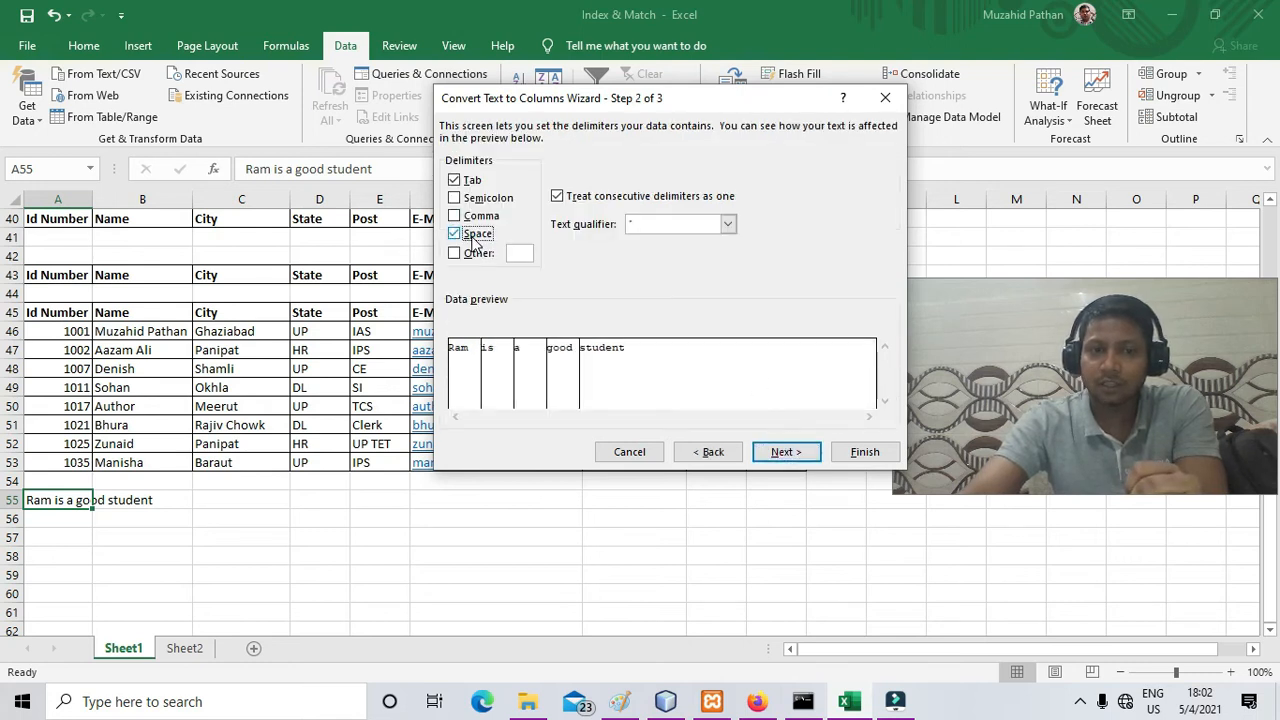
pyautogui.click(862, 451)
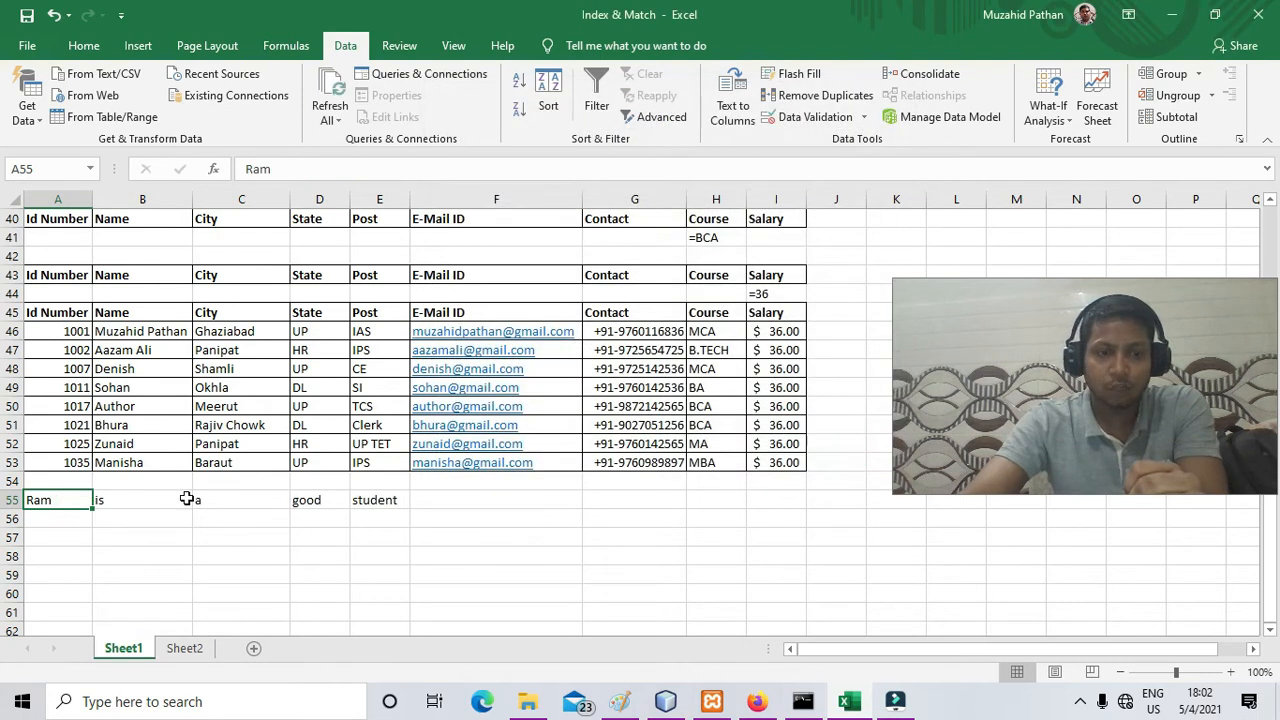
# Check the separated words in cells B55 through E55 one after another.
pyautogui.click(128, 503)
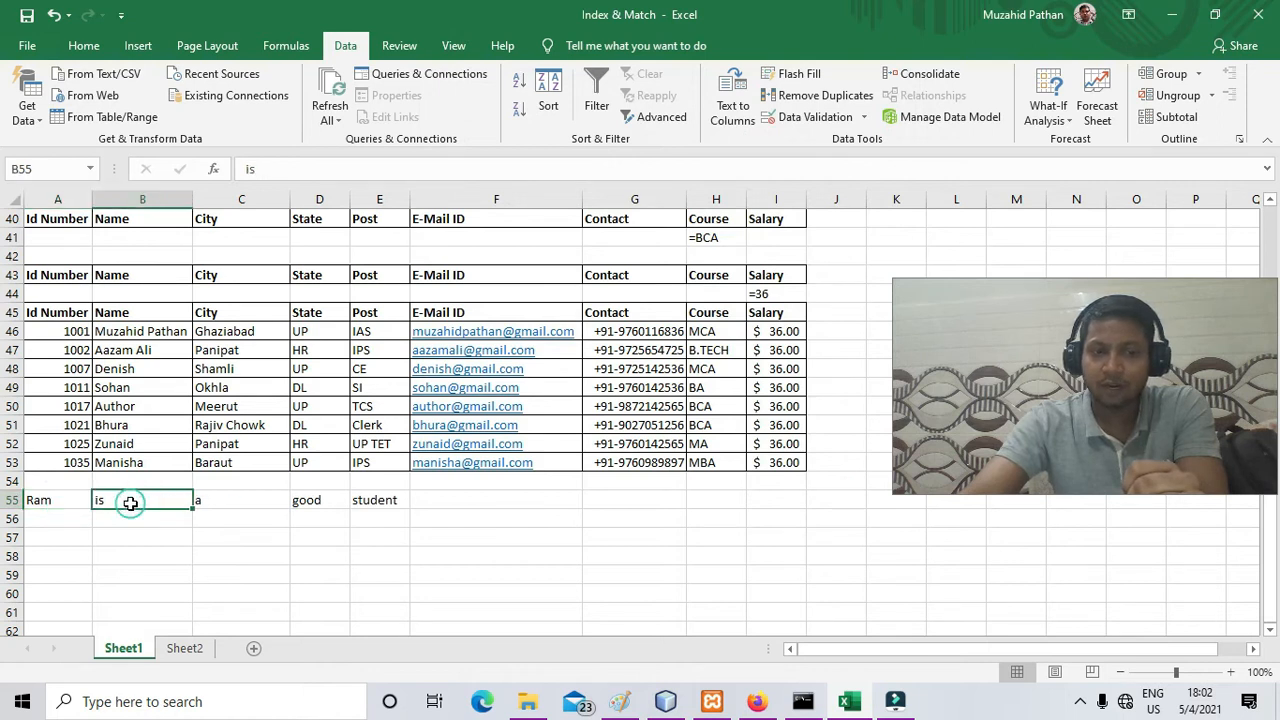
pyautogui.moveTo(129, 506); pyautogui.dragTo(220, 503)
pyautogui.click(220, 503)
pyautogui.click(320, 500)
pyautogui.click(390, 500)
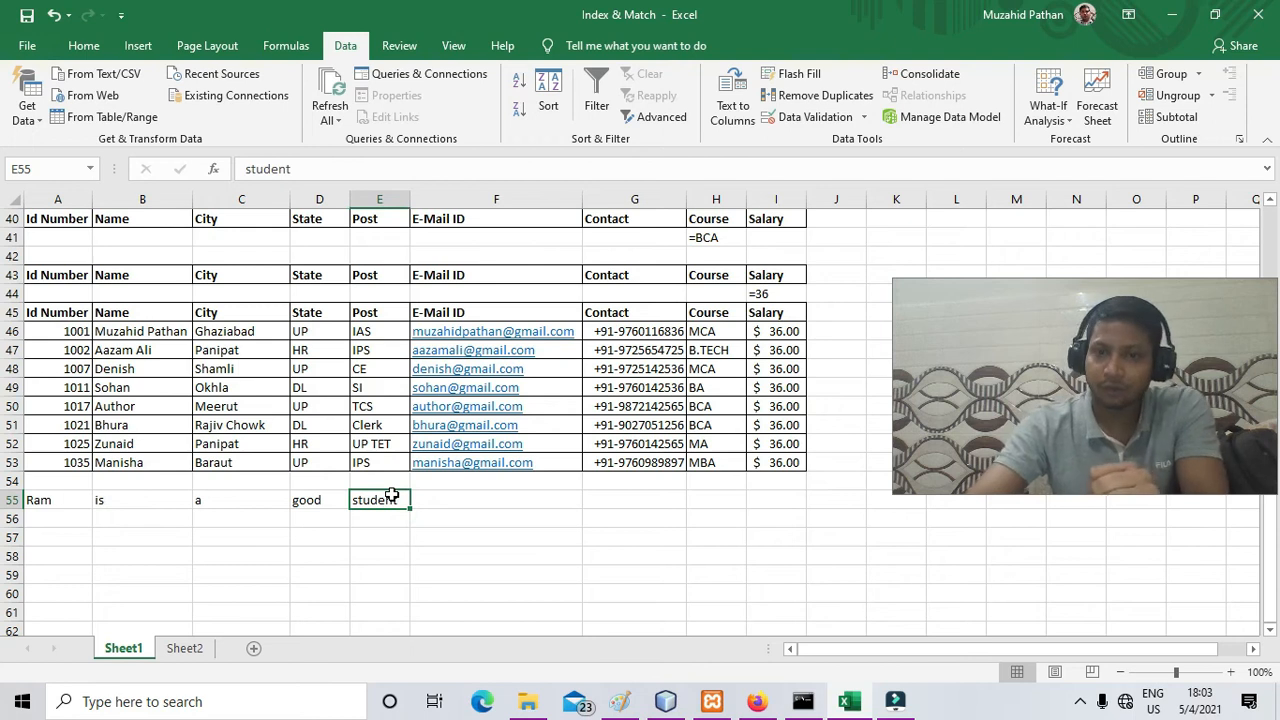
# Highlight the main table's Salary values to examine them for repeated amounts.
pyautogui.click(763, 422)
pyautogui.scroll(13, 780, 365)
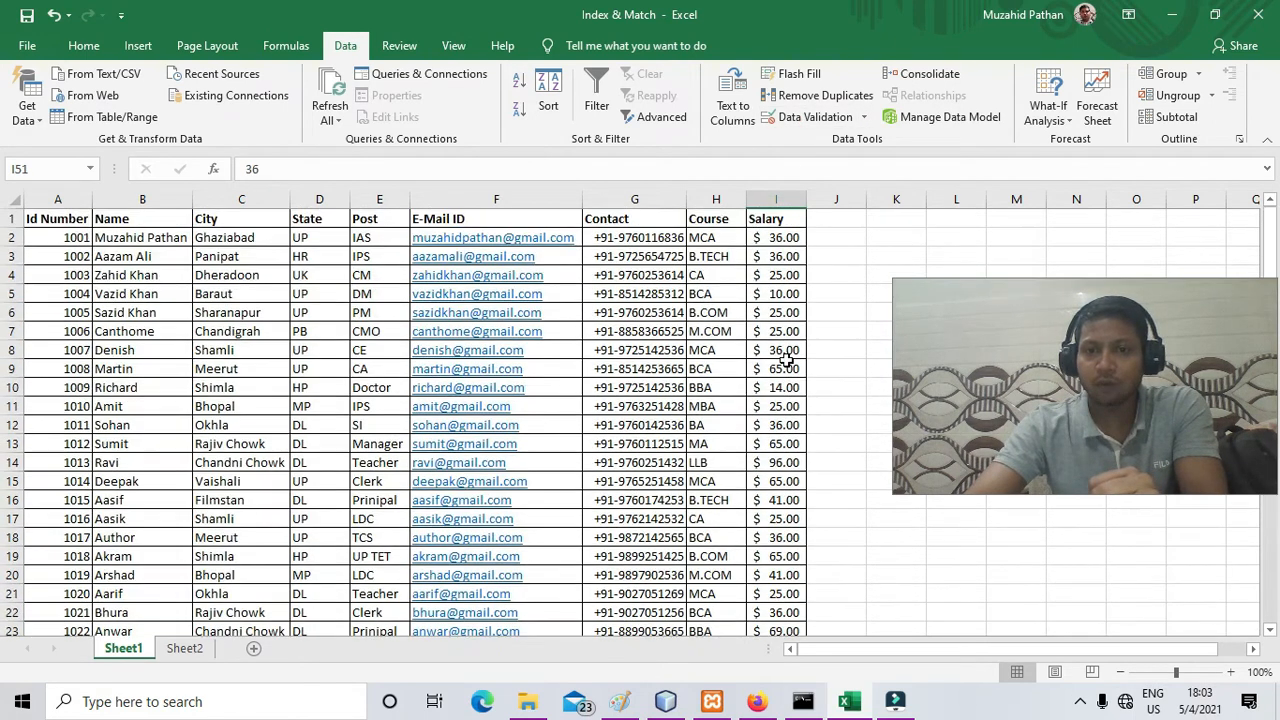
pyautogui.moveTo(786, 250); pyautogui.dragTo(752, 634)
pyautogui.scroll(-8, 650, 606)
pyautogui.scroll(-6, 609, 601)
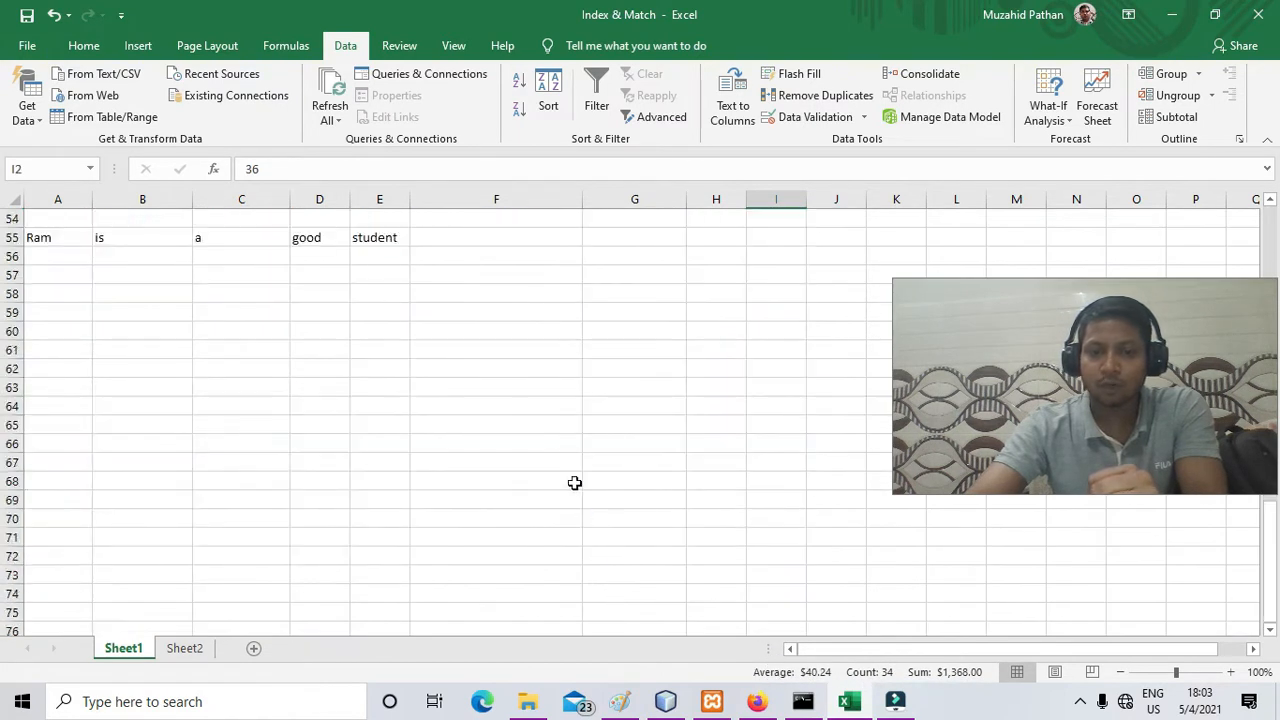
pyautogui.click(537, 330)
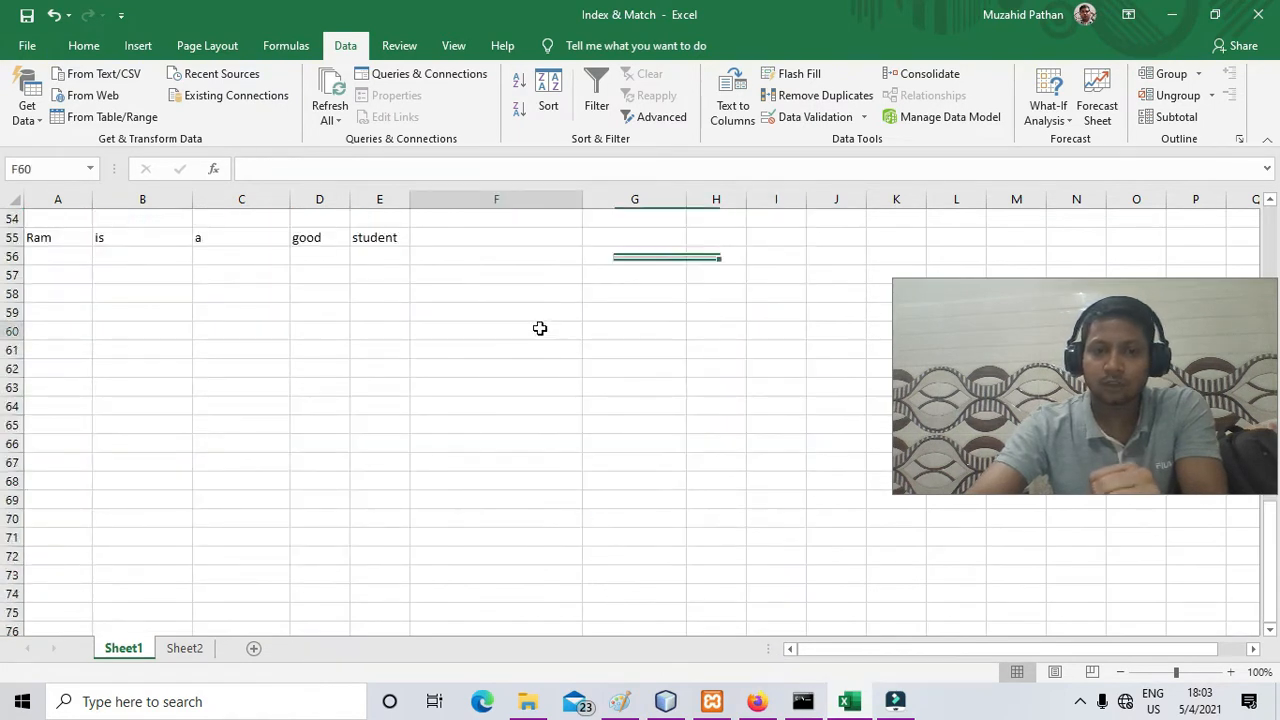
# Enter the numbers 25, 36, 65, 25, 14, 65, 36 and 17 down cells A58:A65.
pyautogui.click(58, 291)
pyautogui.write('25')
pyautogui.press('Return')
pyautogui.write('36')
pyautogui.press('Return')
pyautogui.write('65')
pyautogui.press('Return')
pyautogui.write('25')
pyautogui.press('Return')
pyautogui.write('14')
pyautogui.press('Return')
pyautogui.press('Return')
pyautogui.write('36')
pyautogui.press('Return')
pyautogui.press('Up')
pyautogui.press('Up')
pyautogui.write('65')
pyautogui.press('Return')
pyautogui.press('Down')
pyautogui.write('17')
pyautogui.press('Return')
# Remove the duplicate values from A58:A65 based on Column A, without treating the first row as a header.
pyautogui.moveTo(61, 290); pyautogui.dragTo(58, 425)
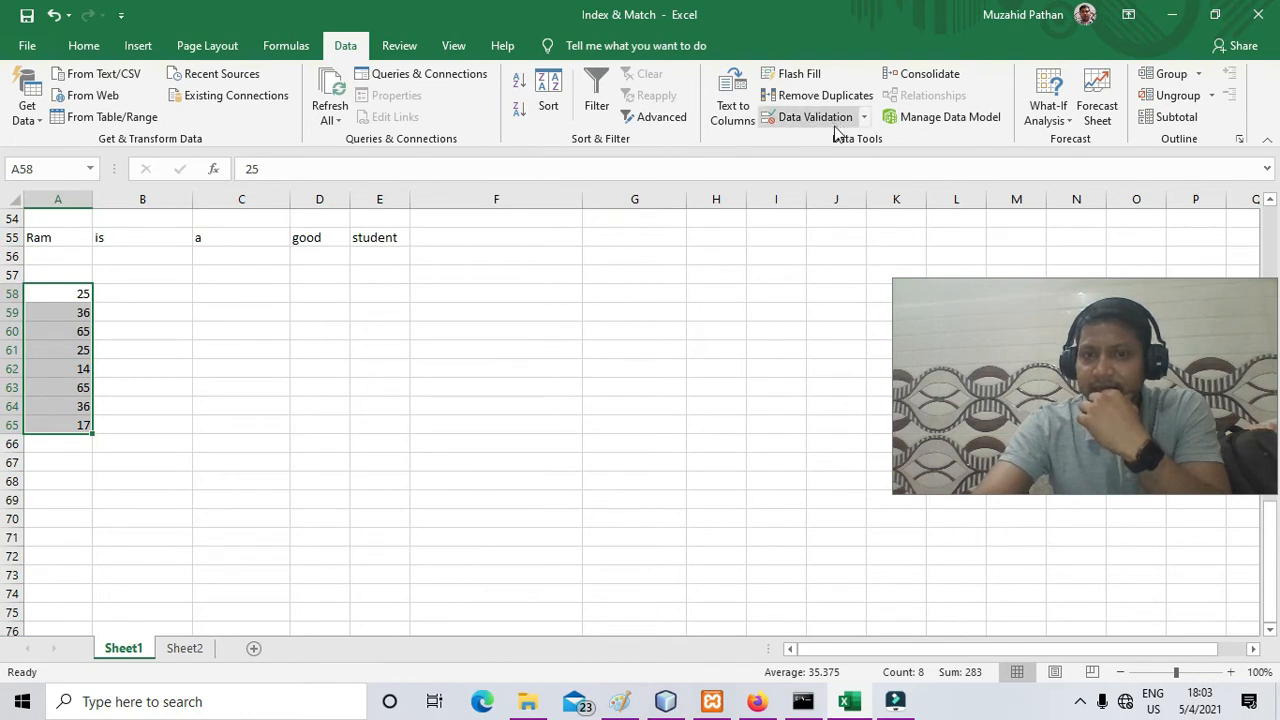
pyautogui.click(814, 100)
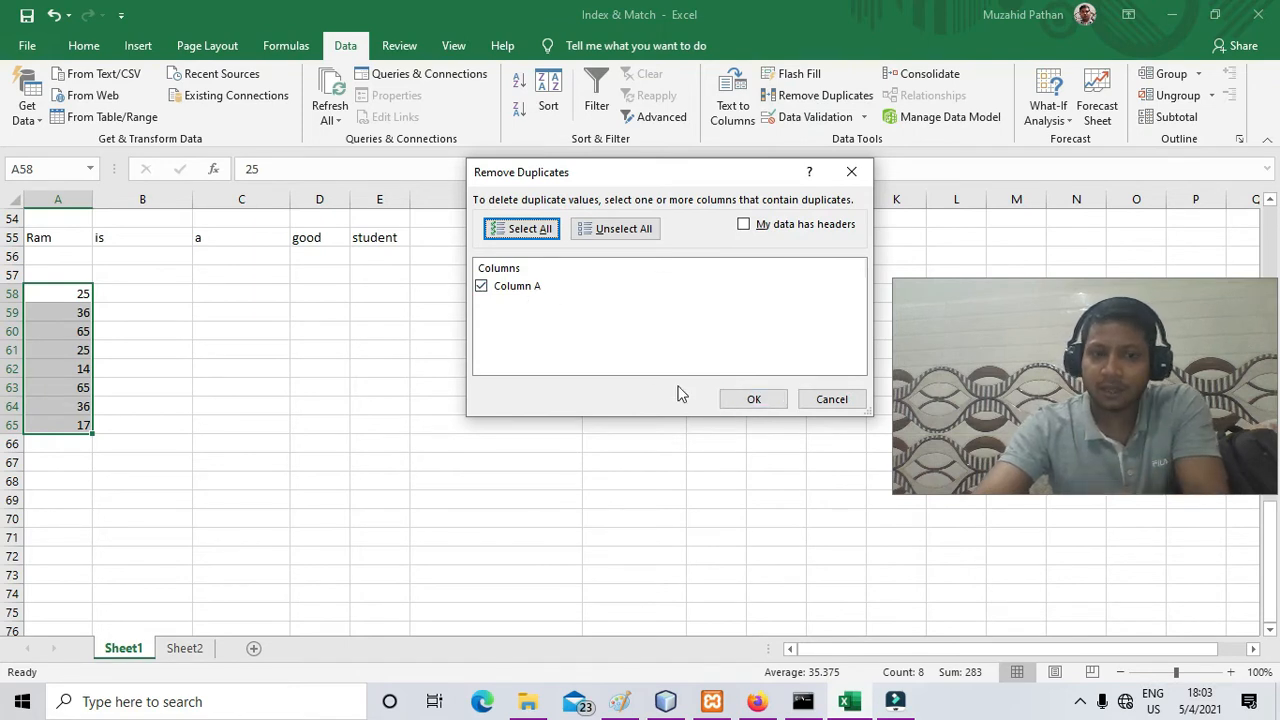
pyautogui.click(762, 402)
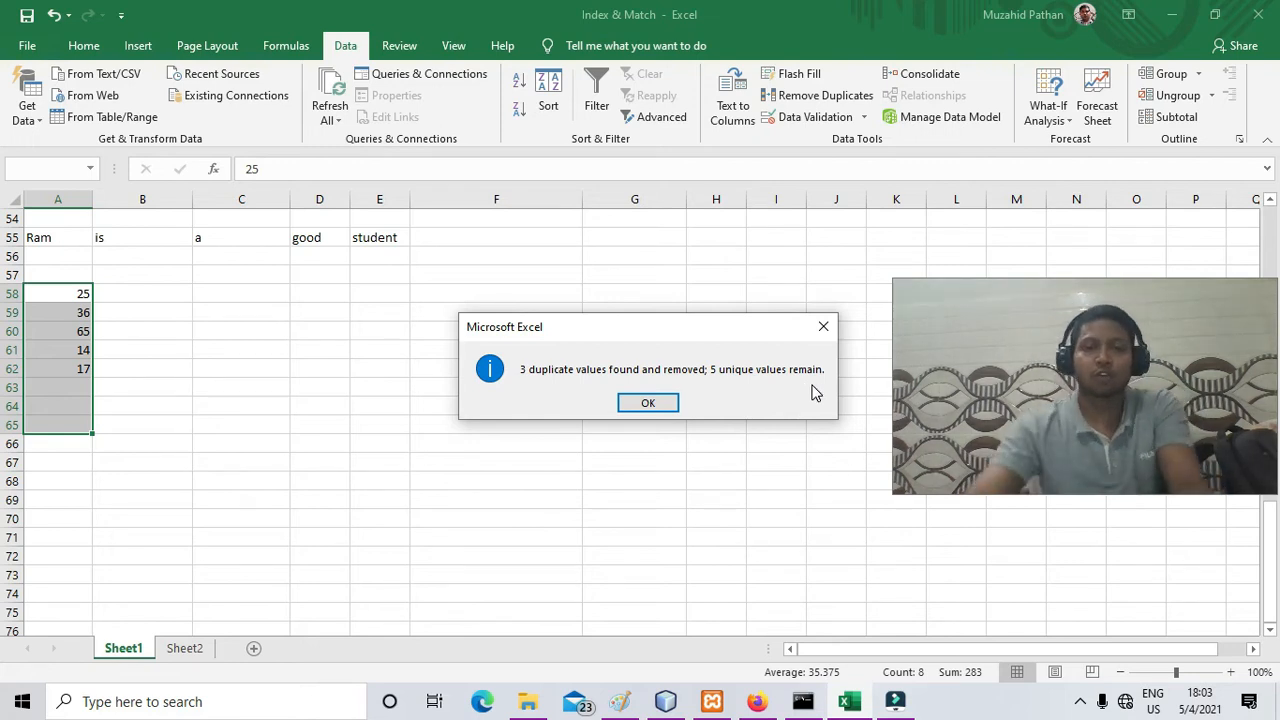
pyautogui.click(630, 402)
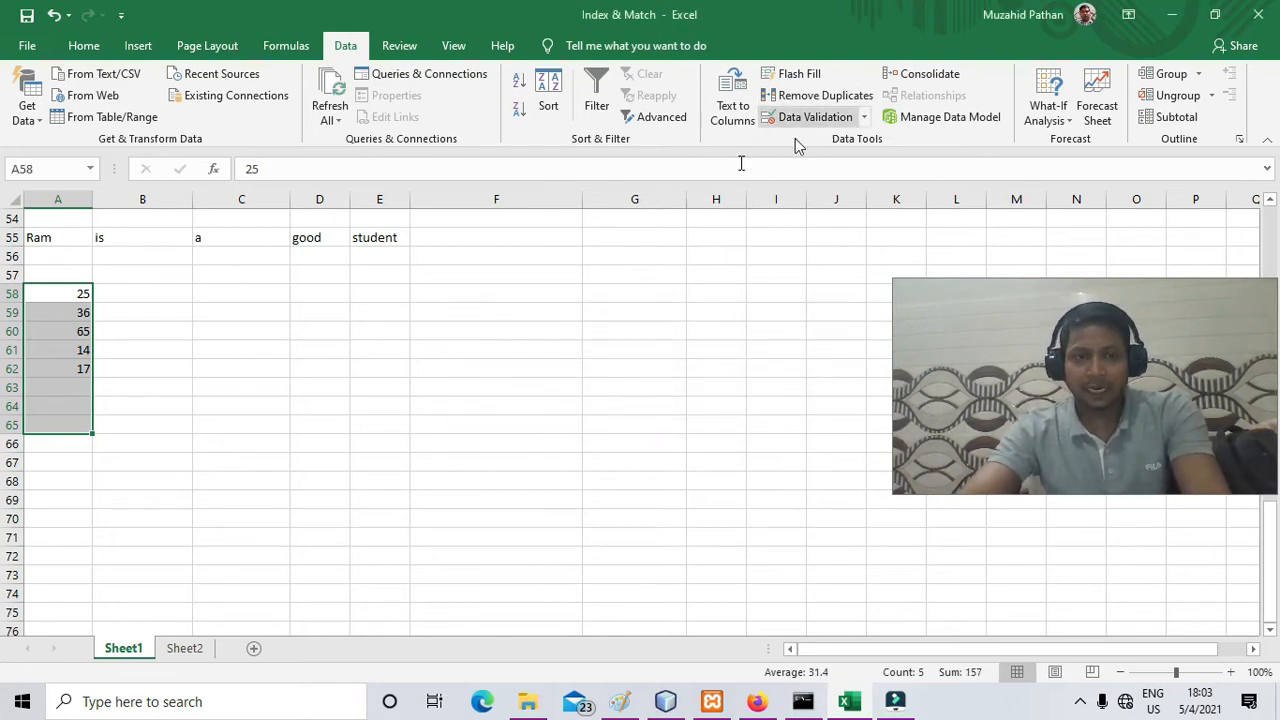
pyautogui.scroll(1, 360, 377)
pyautogui.click(234, 400)
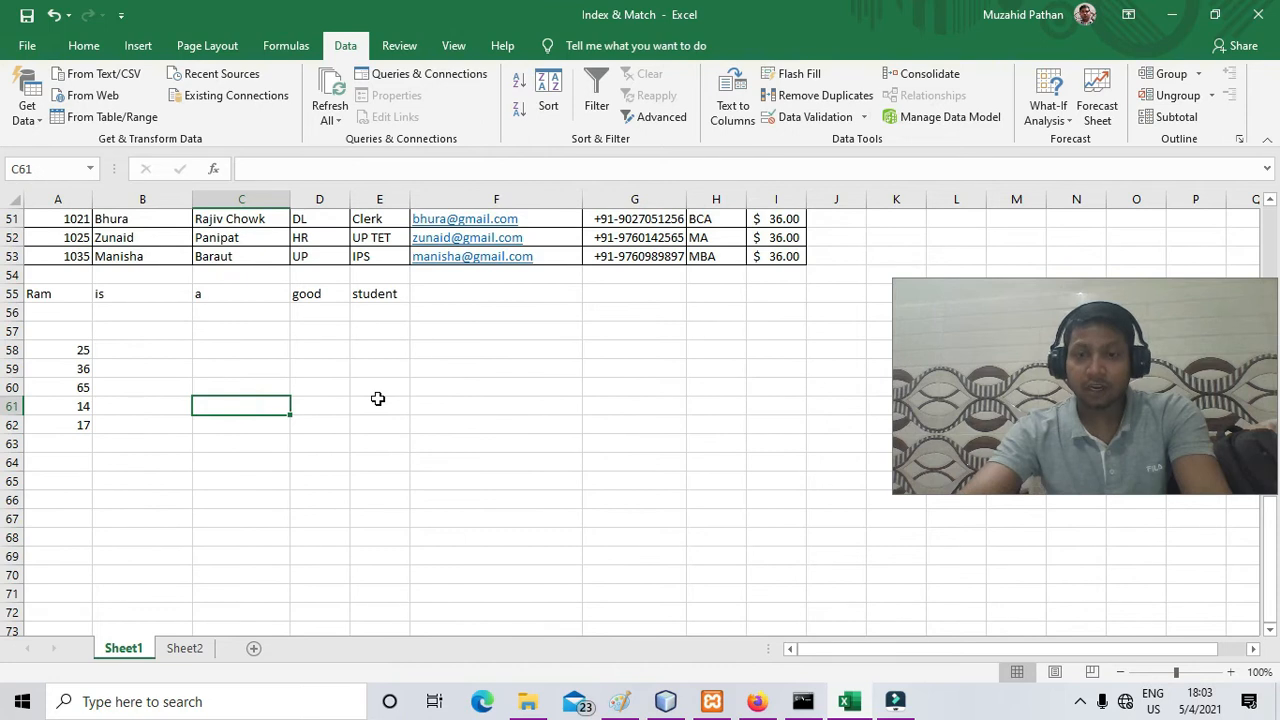
pyautogui.scroll(-2, 378, 399)
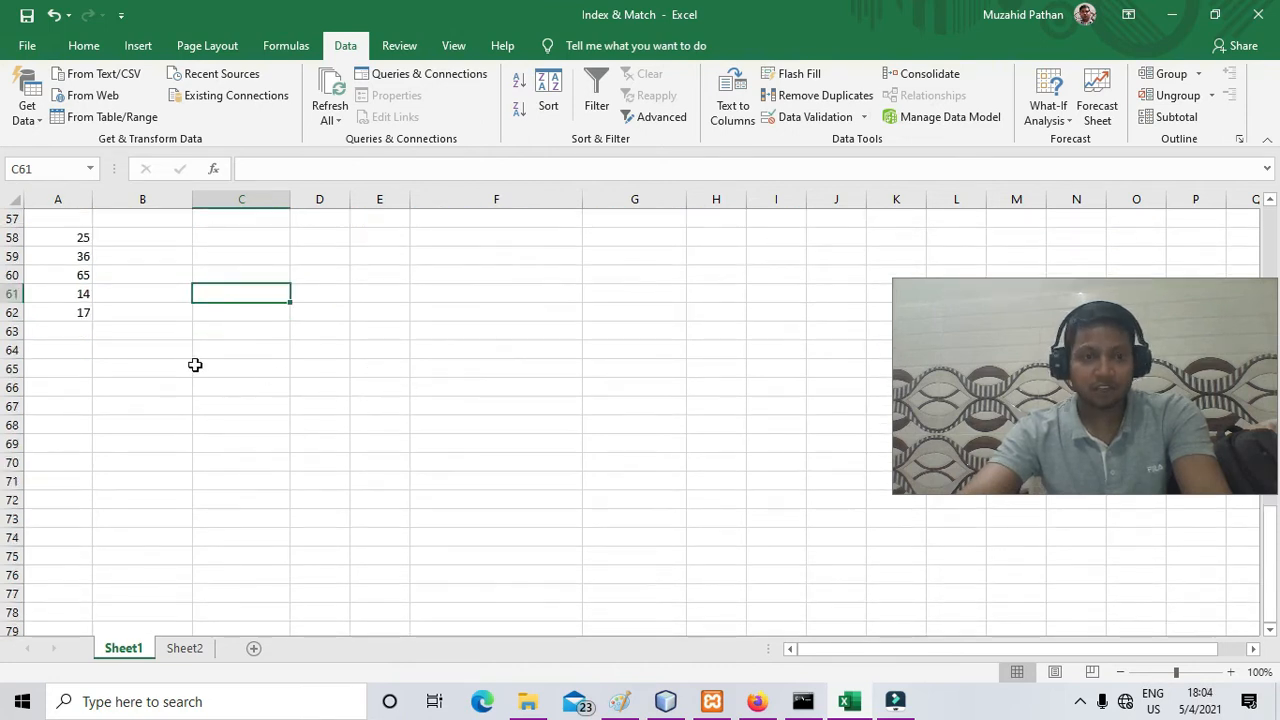
# Start a data validation for B58:B62 with an input message titled Number that reads "Condition Number Apply".
pyautogui.scroll(3, 118, 364)
pyautogui.moveTo(149, 406); pyautogui.dragTo(158, 481)
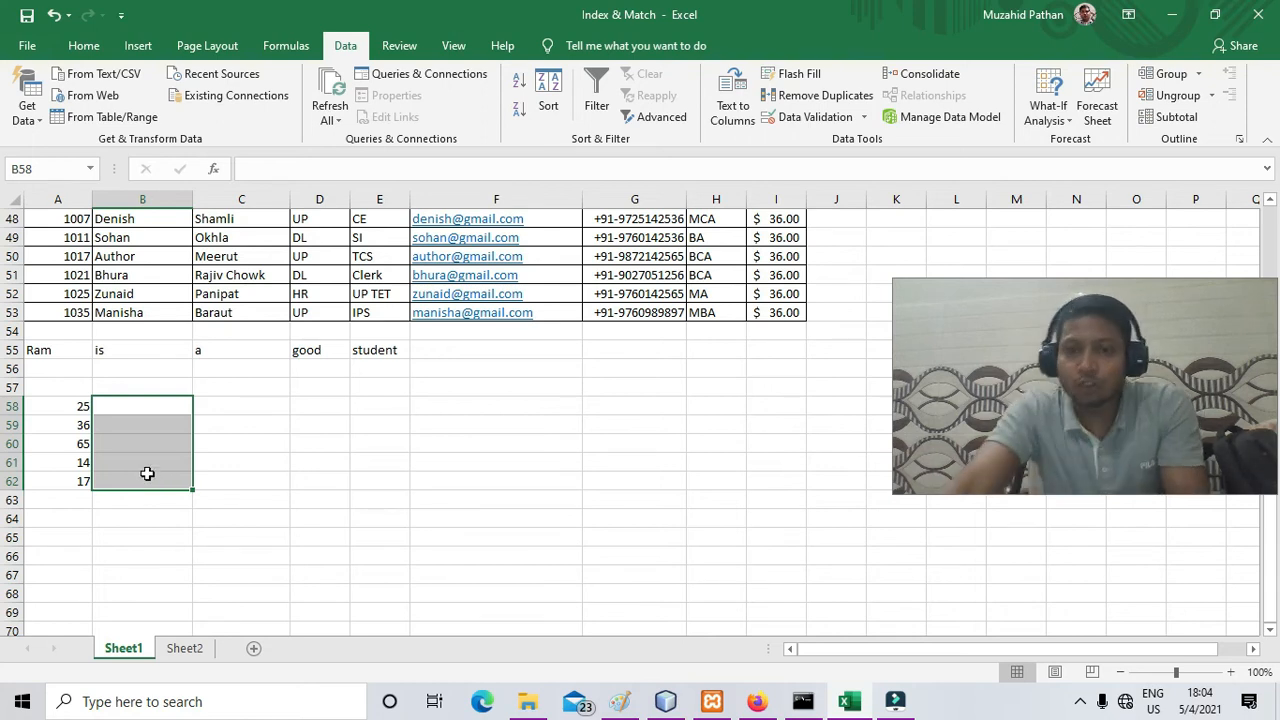
pyautogui.click(820, 116)
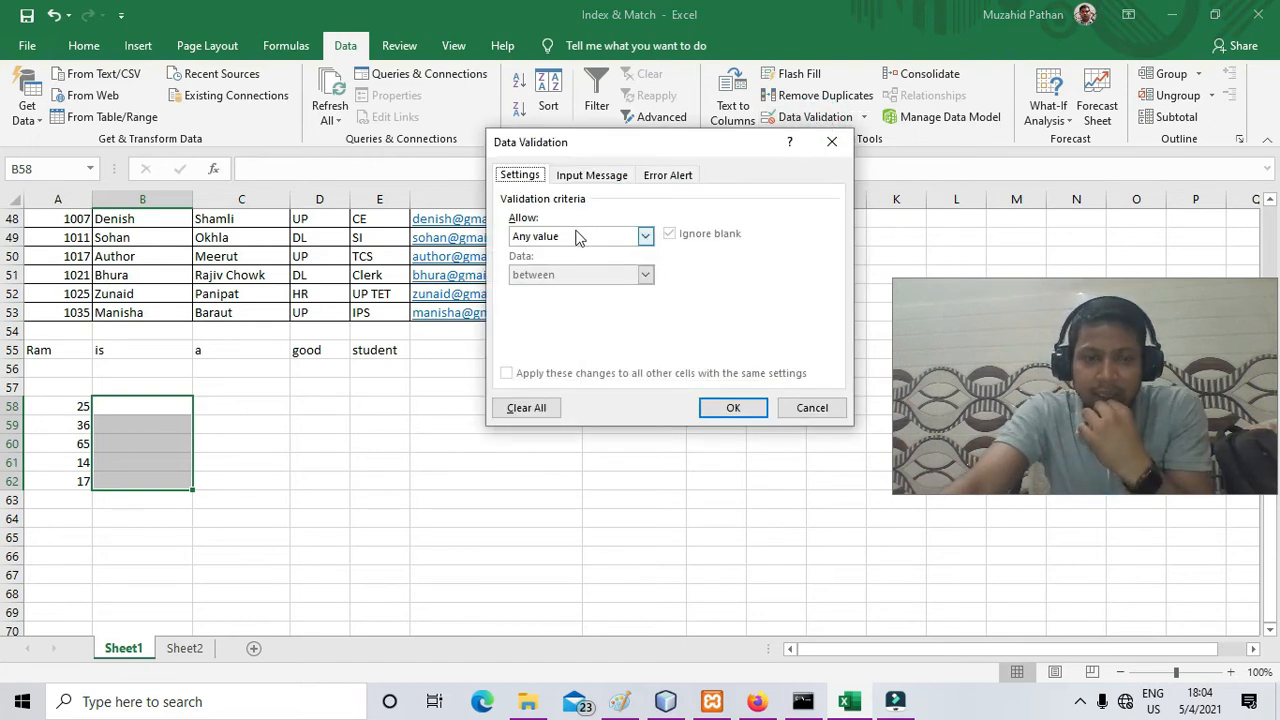
pyautogui.click(586, 176)
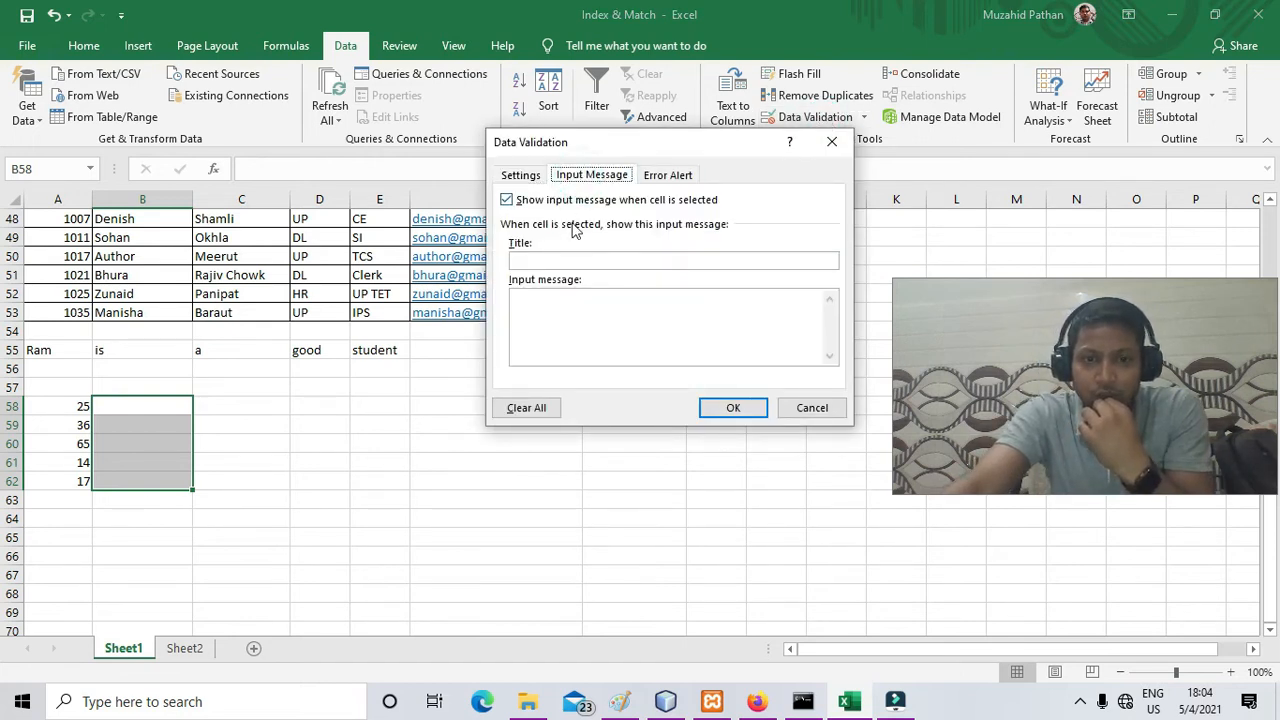
pyautogui.click(549, 262)
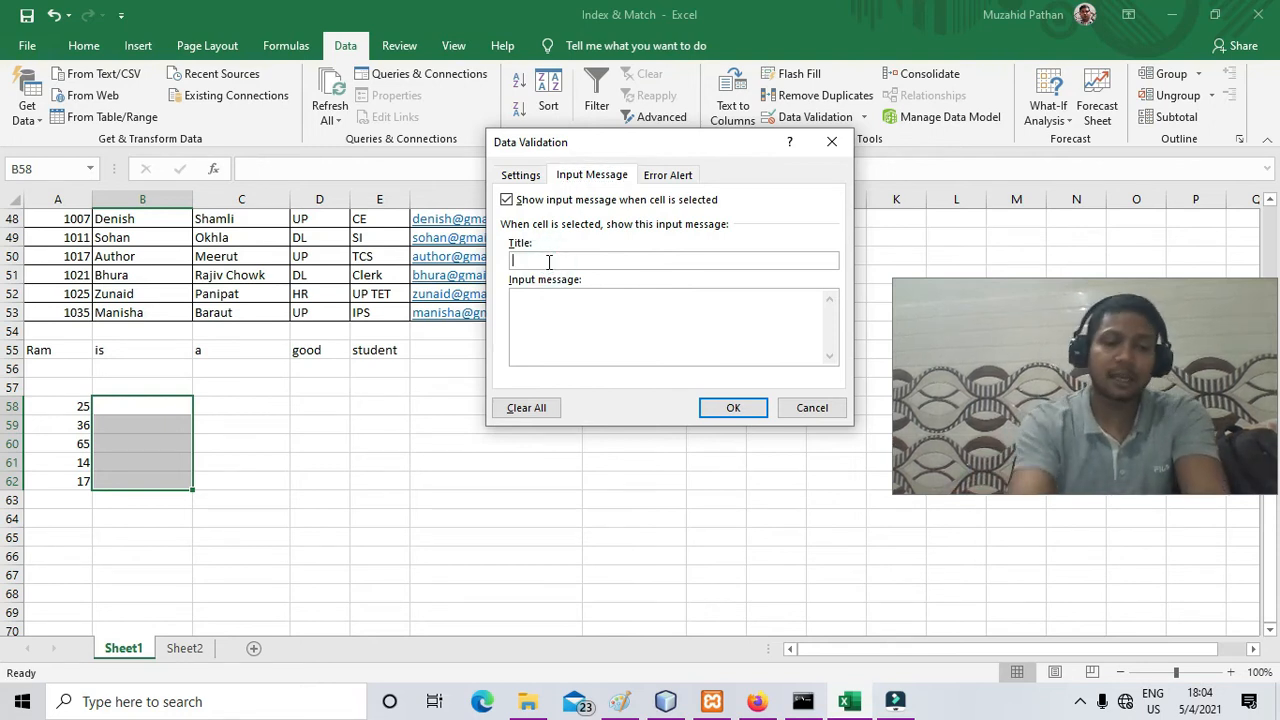
pyautogui.write('Number')
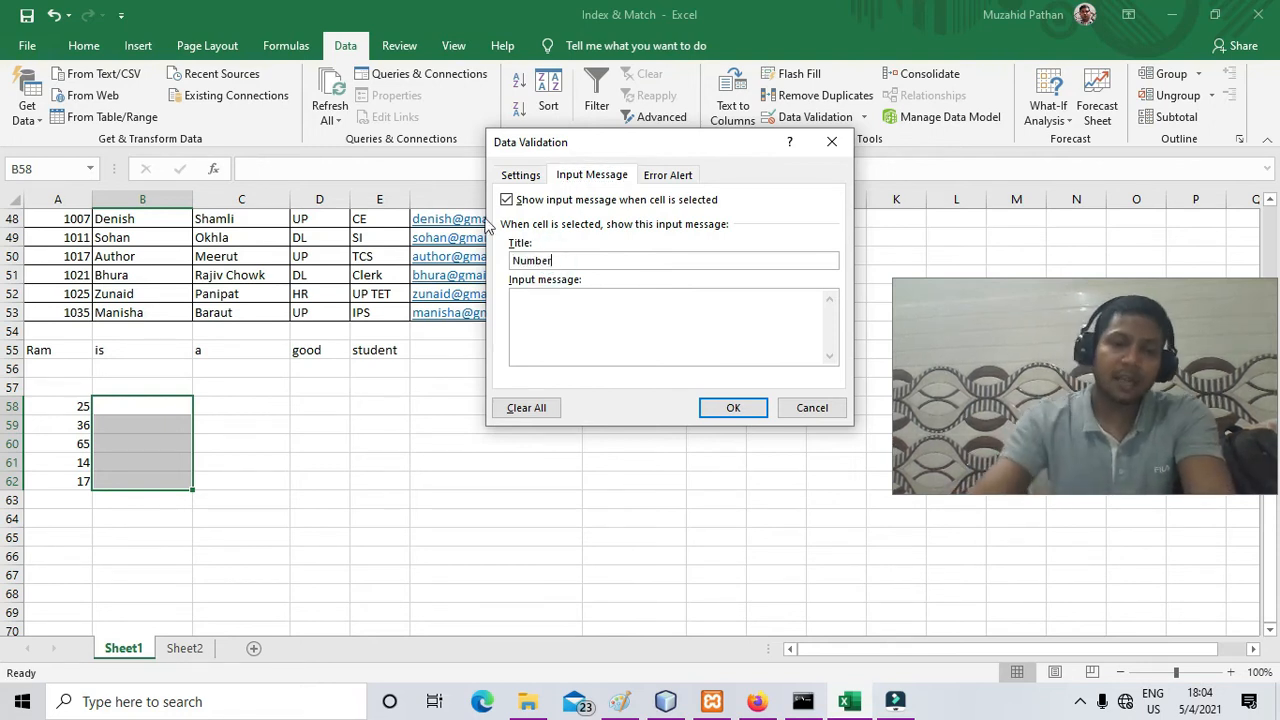
pyautogui.click(557, 303)
pyautogui.write('Condition Number Apply')
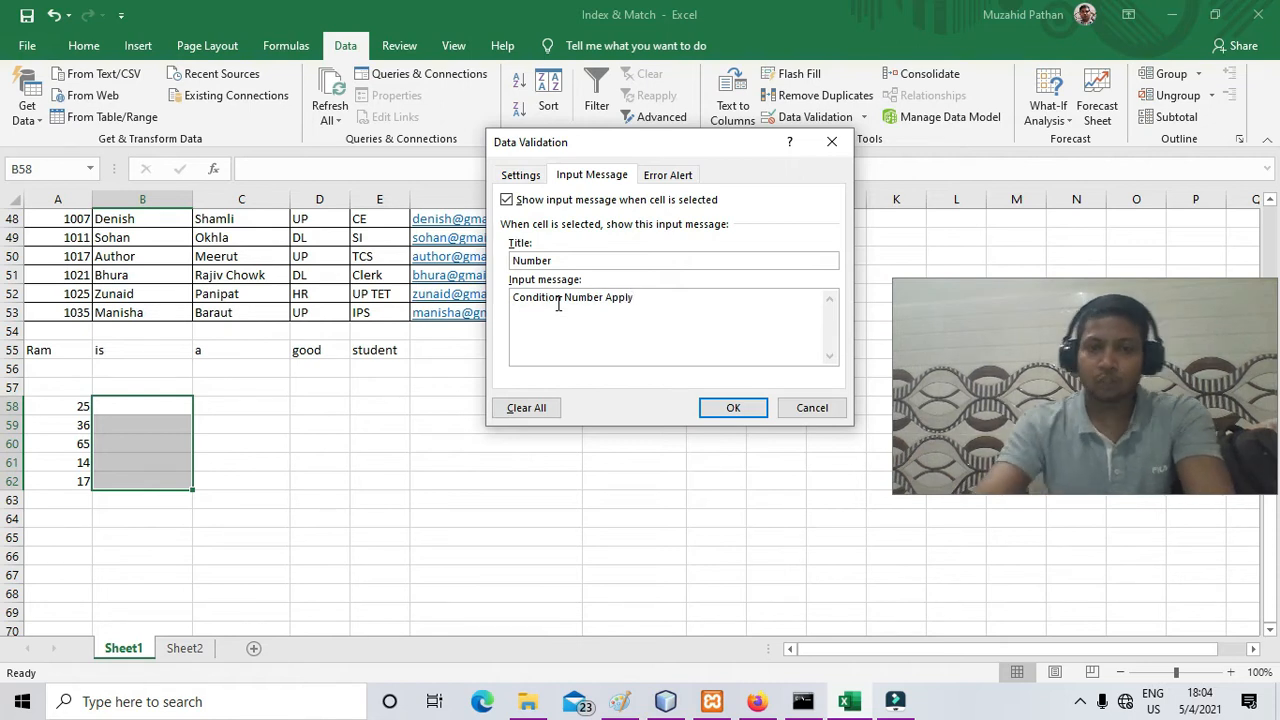
# Define the validation's error alert with the Information style, title Error and message "Only 10 to 50 between number apply".
pyautogui.click(666, 175)
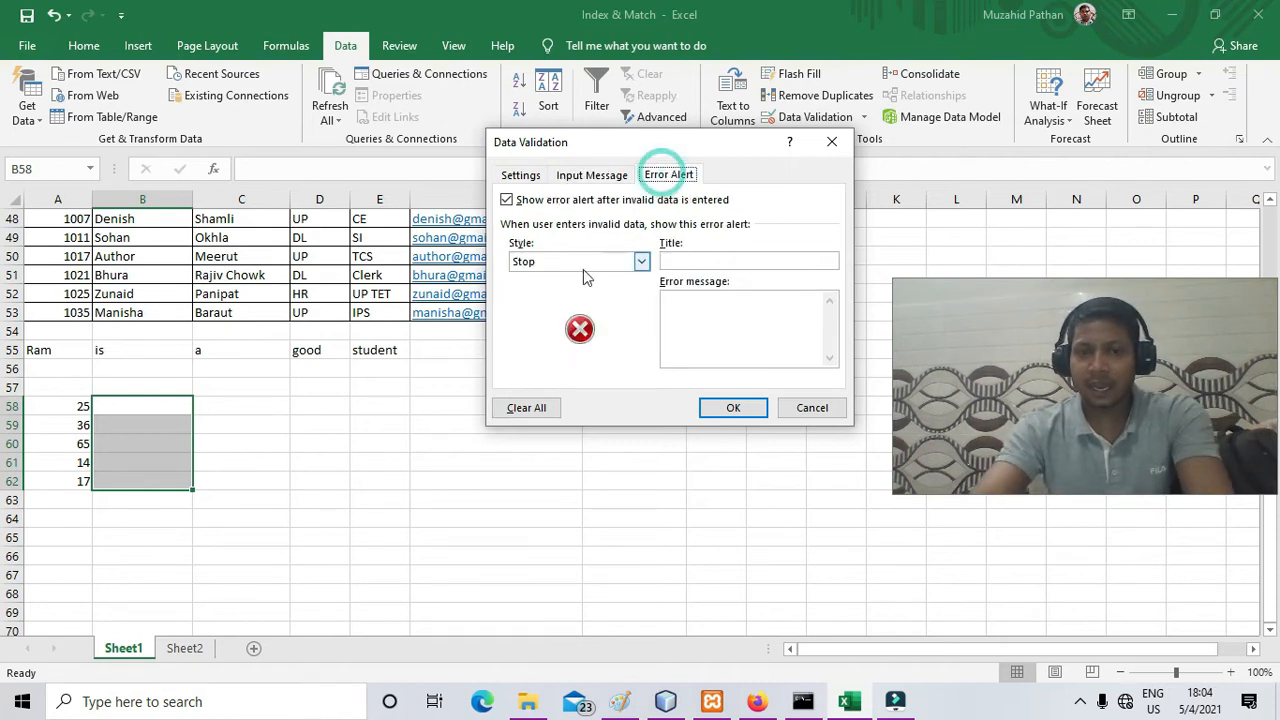
pyautogui.click(670, 256)
pyautogui.click(682, 258)
pyautogui.write('Er')
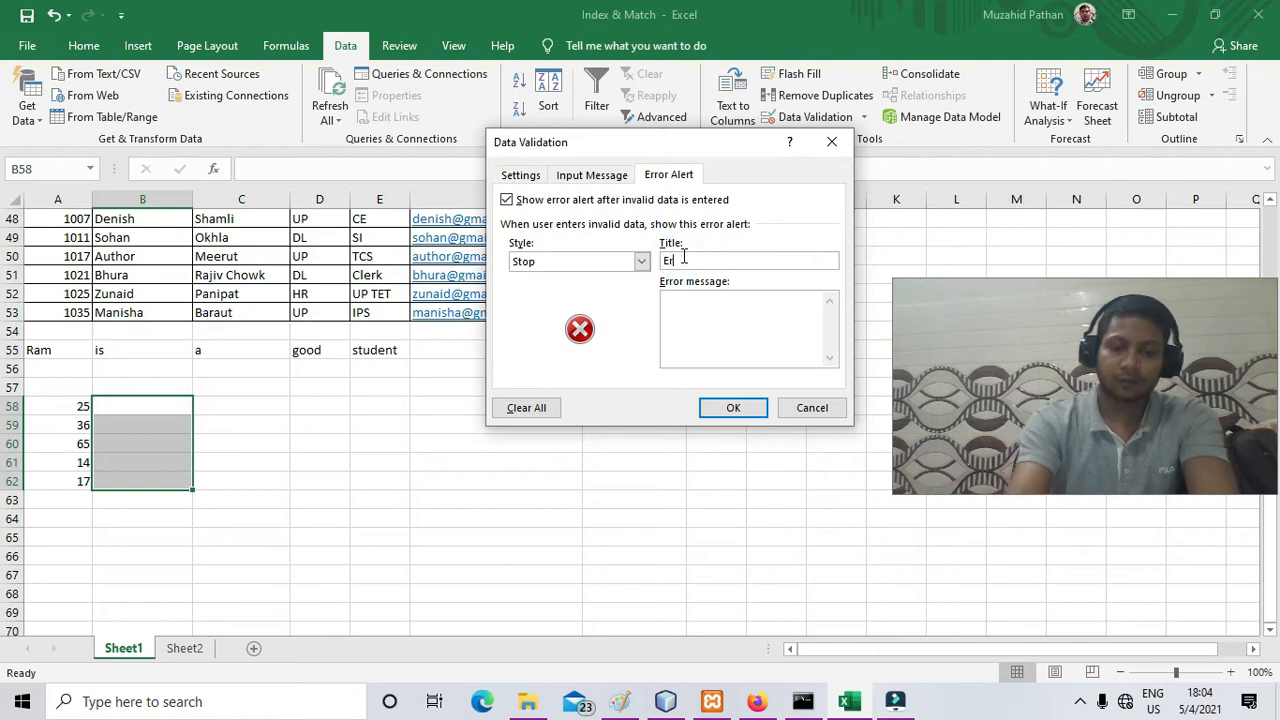
pyautogui.write('ror')
pyautogui.click(560, 261)
pyautogui.click(560, 289)
pyautogui.click(559, 262)
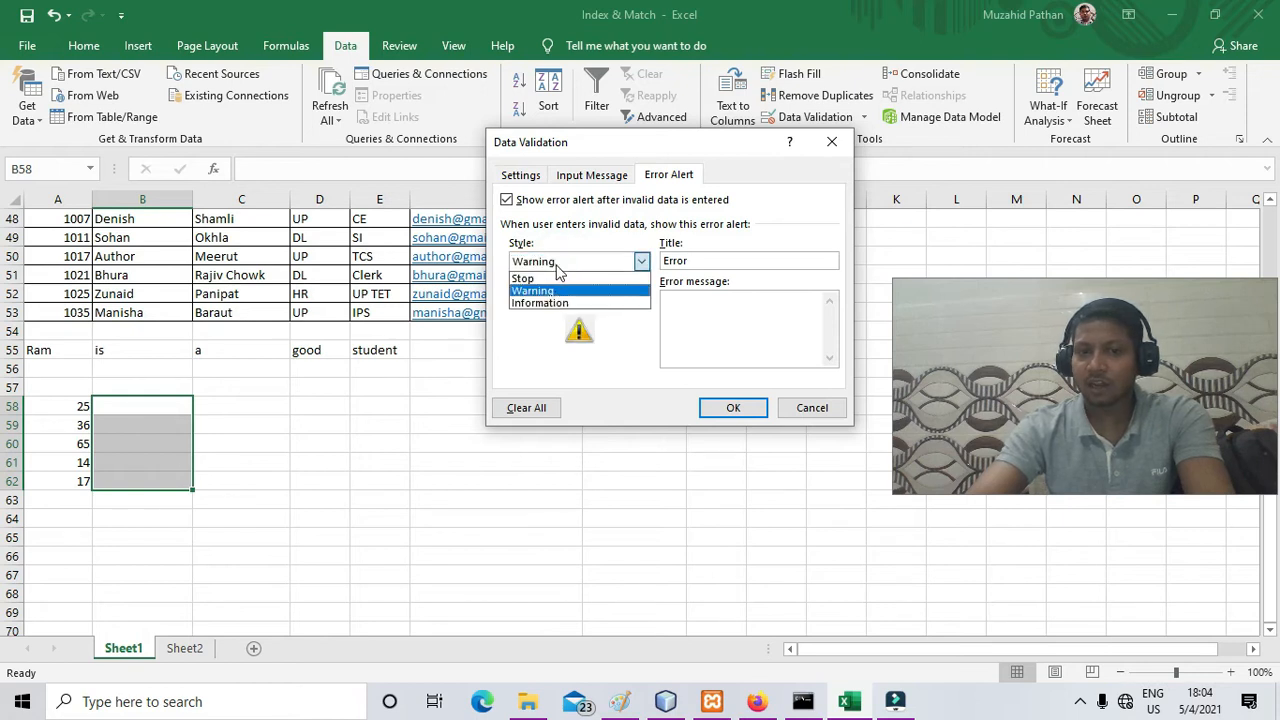
pyautogui.click(556, 302)
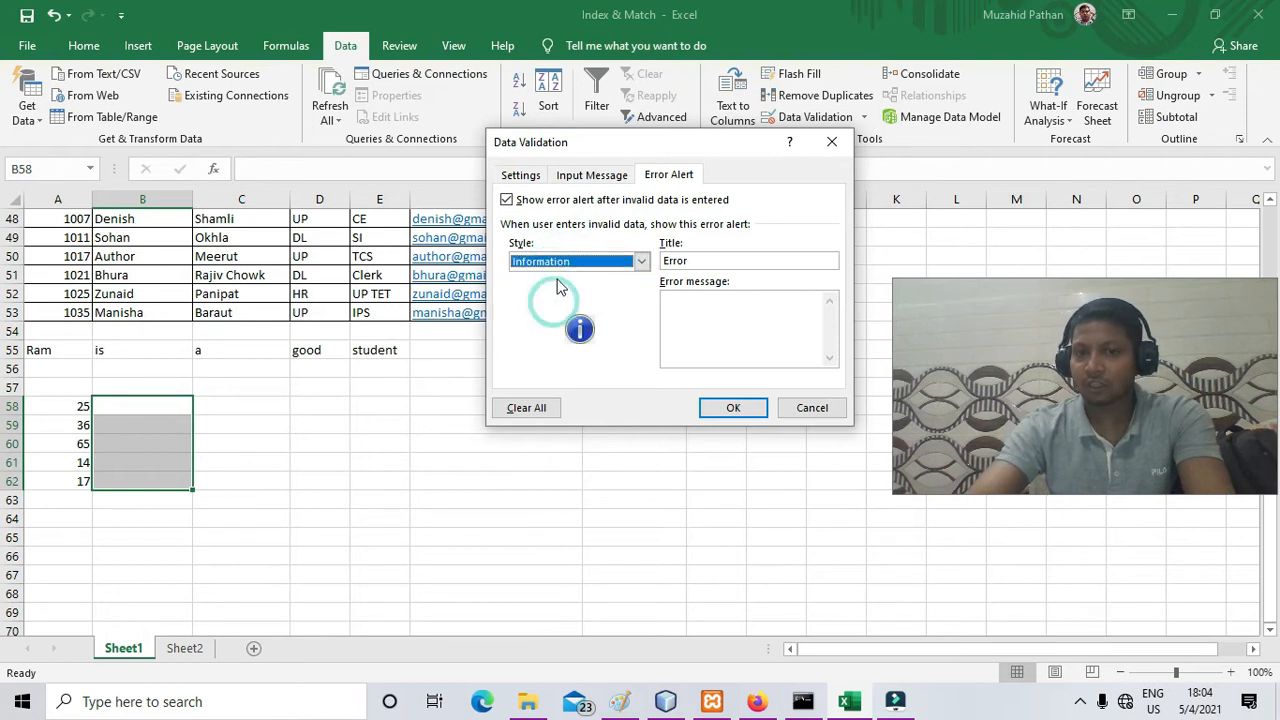
pyautogui.click(698, 319)
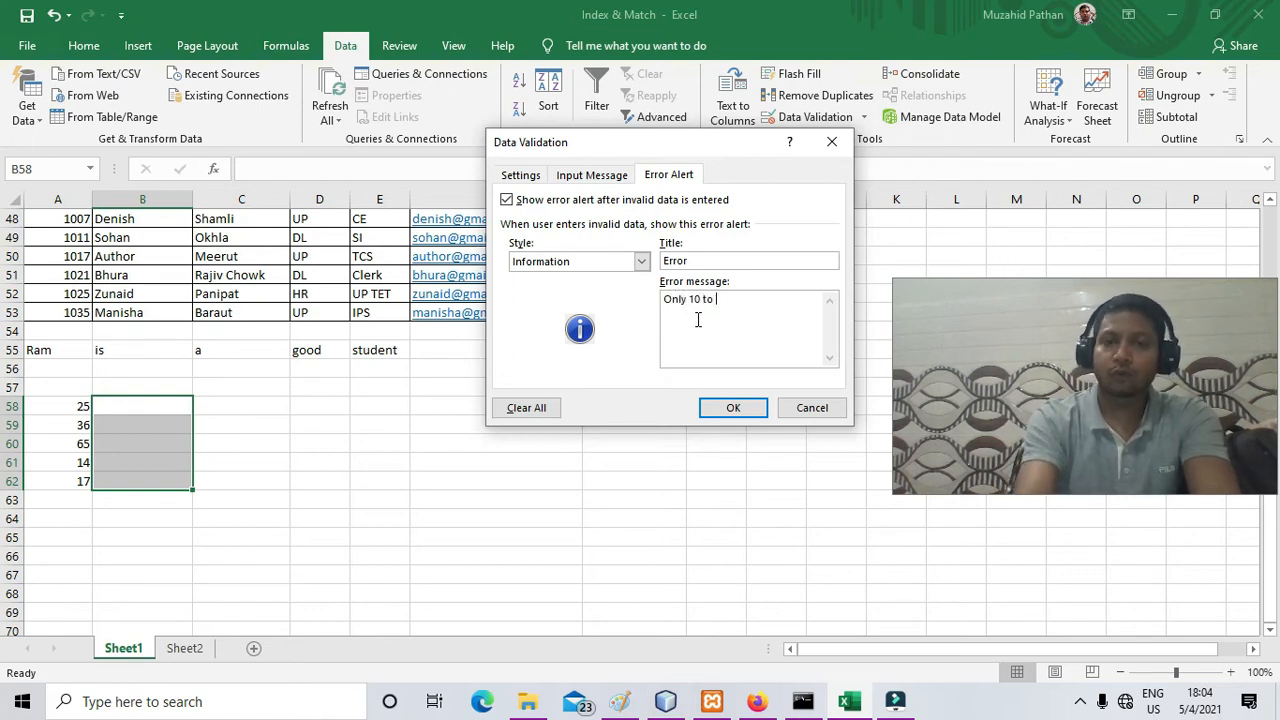
pyautogui.write('Only 10 to 50  between number apply')
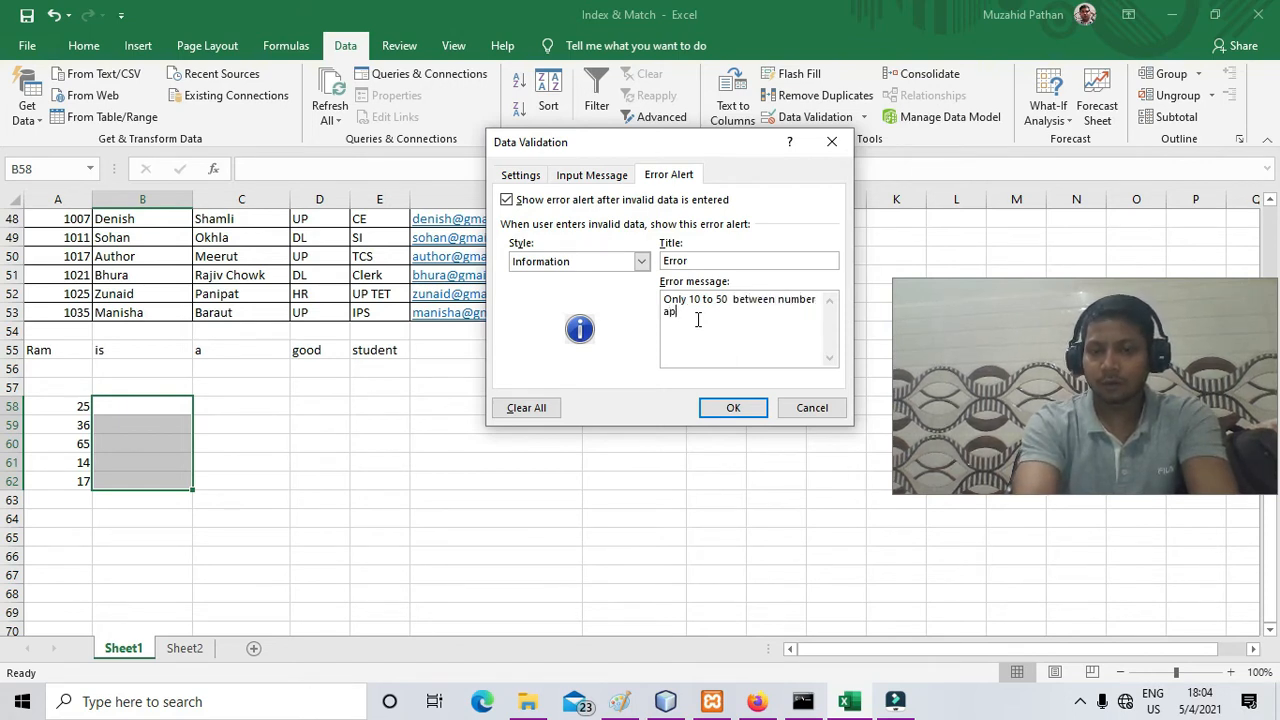
# Restrict B58:B62 to whole numbers between a minimum of 10 and a maximum of 50, and apply the validation.
pyautogui.click(530, 177)
pyautogui.click(551, 237)
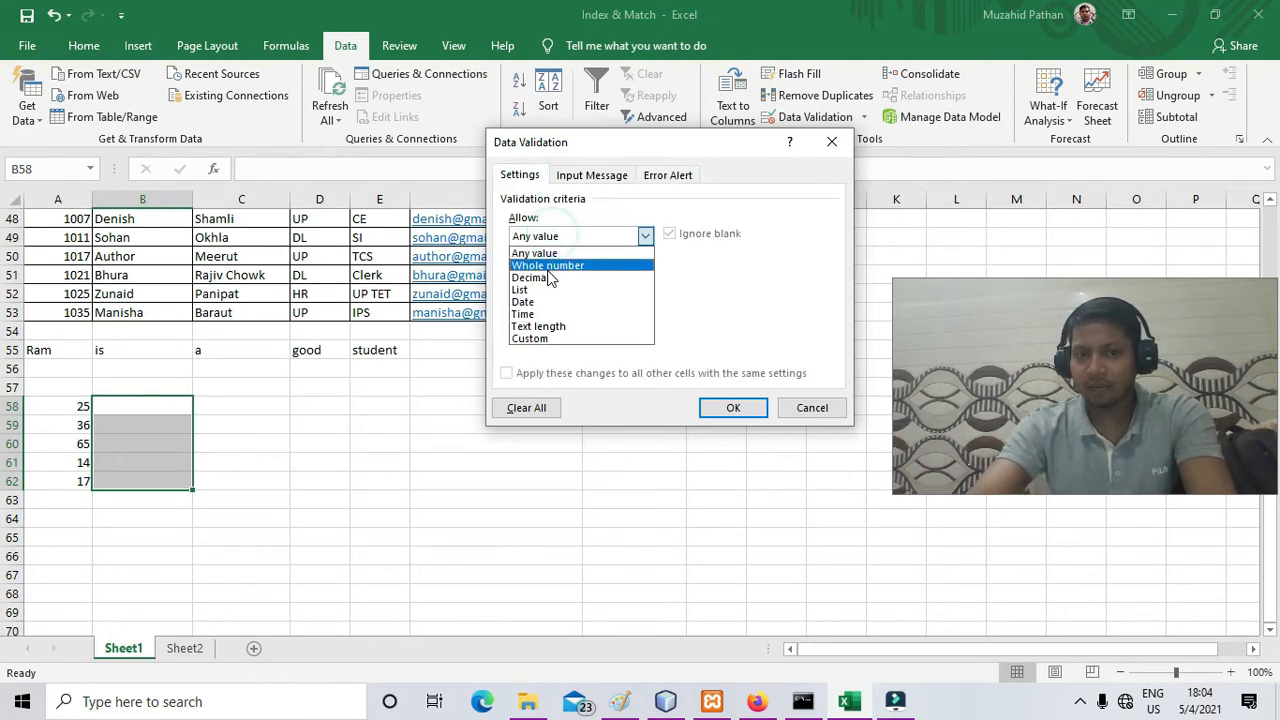
pyautogui.click(549, 266)
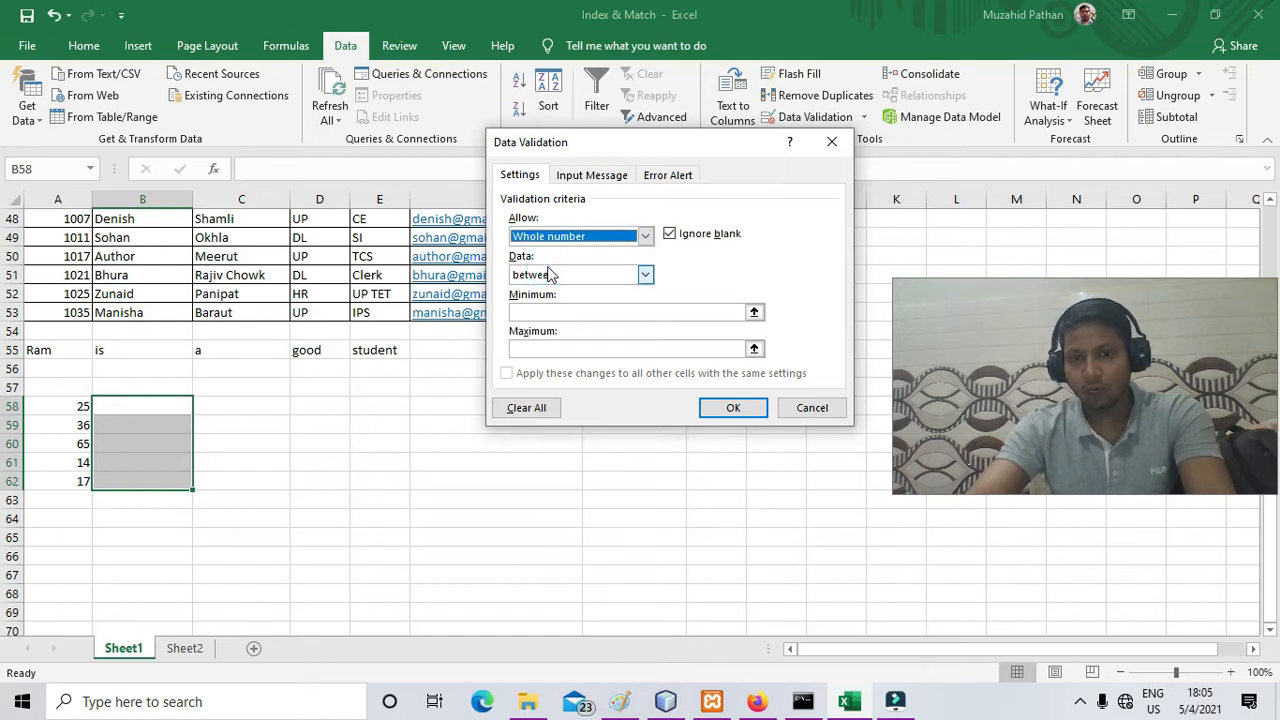
pyautogui.click(553, 314)
pyautogui.write('10')
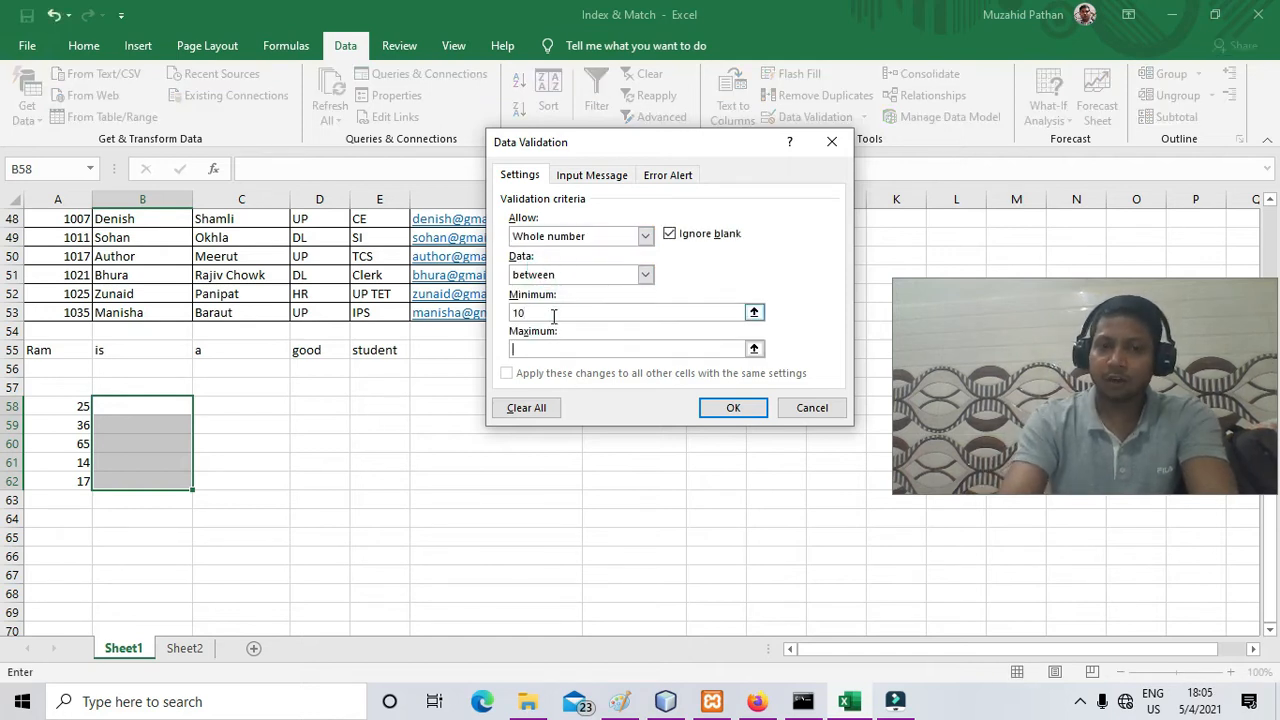
pyautogui.click(706, 407)
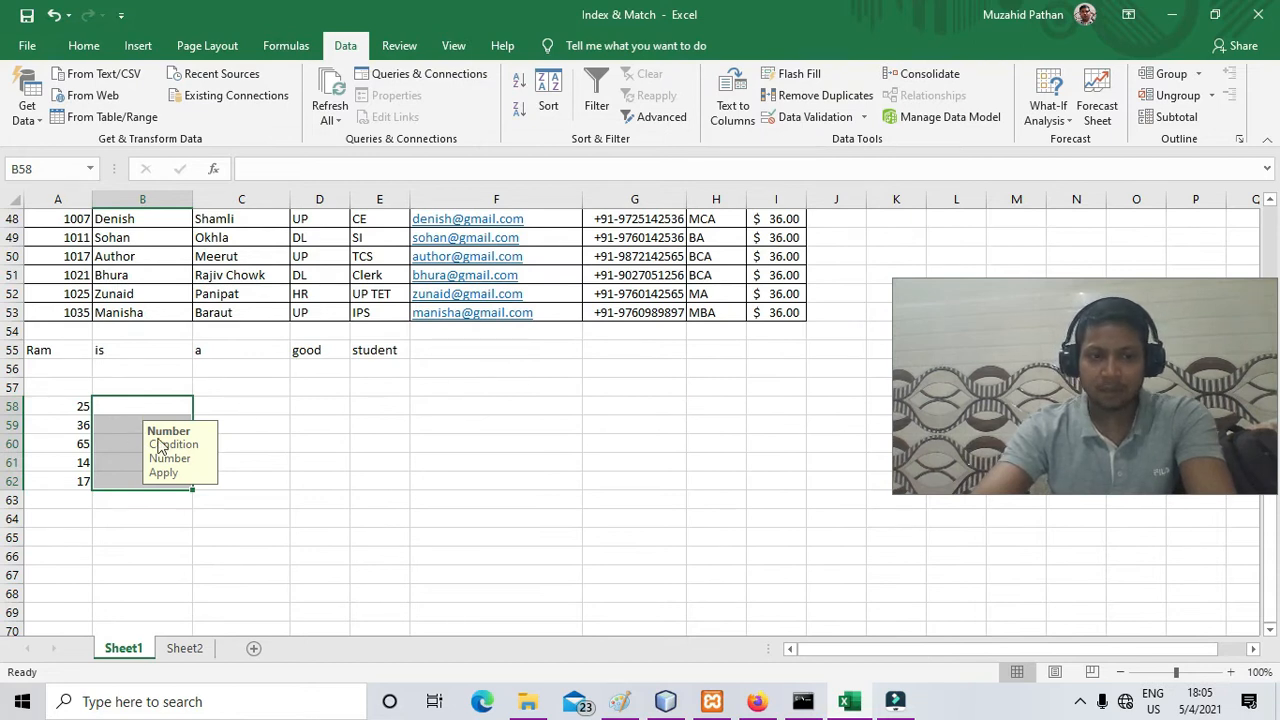
# Try to enter 9 in cell B58 to test the validation, and cancel the entry at the alert.
pyautogui.click(124, 405)
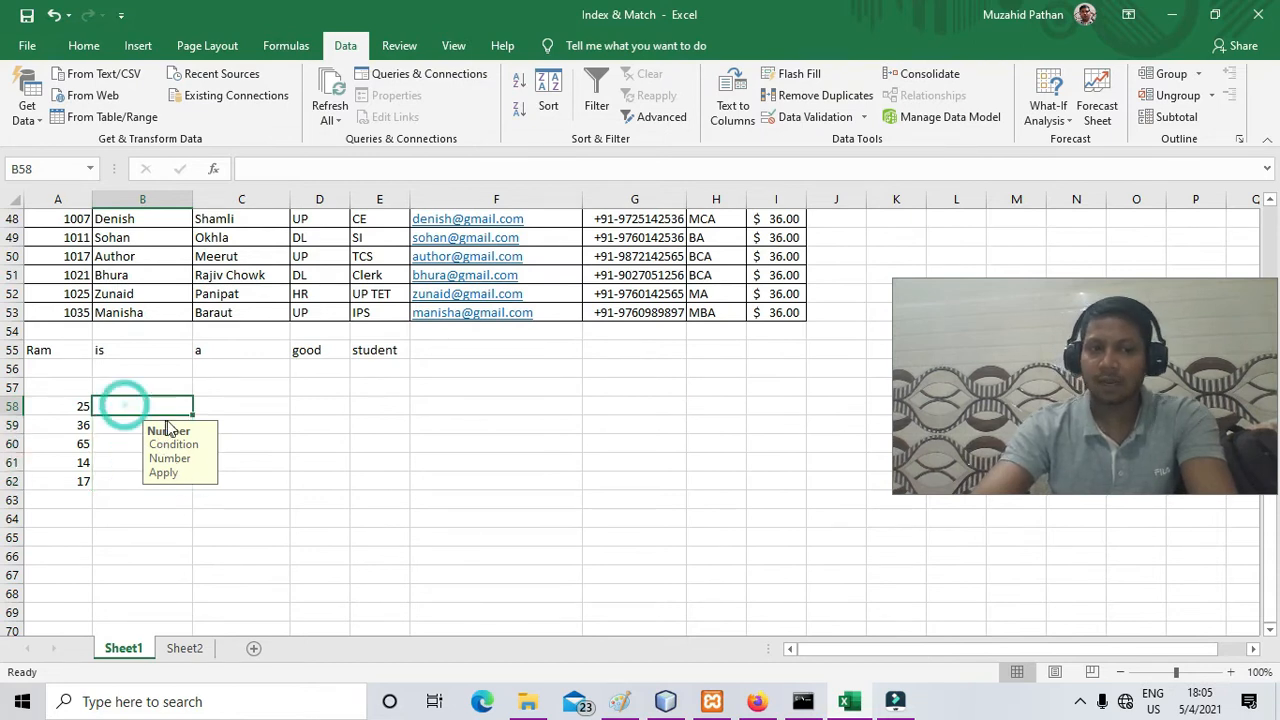
pyautogui.write('9')
pyautogui.press('Return')
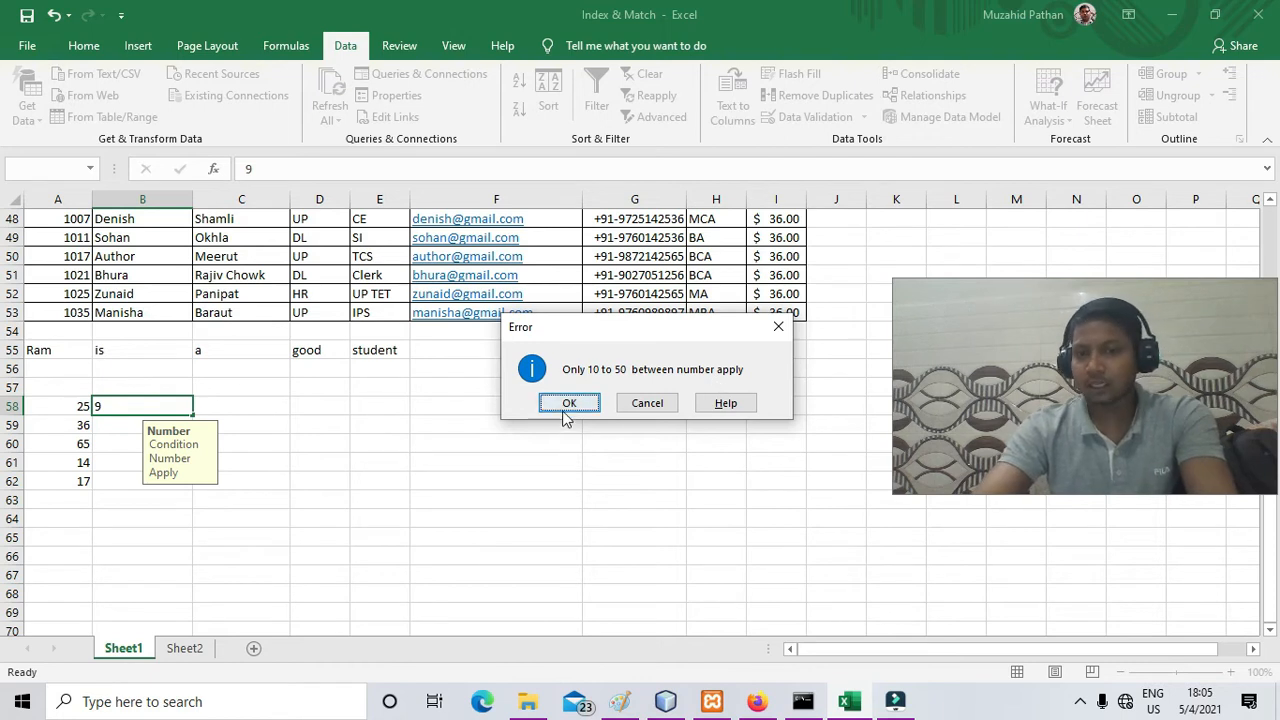
pyautogui.click(650, 403)
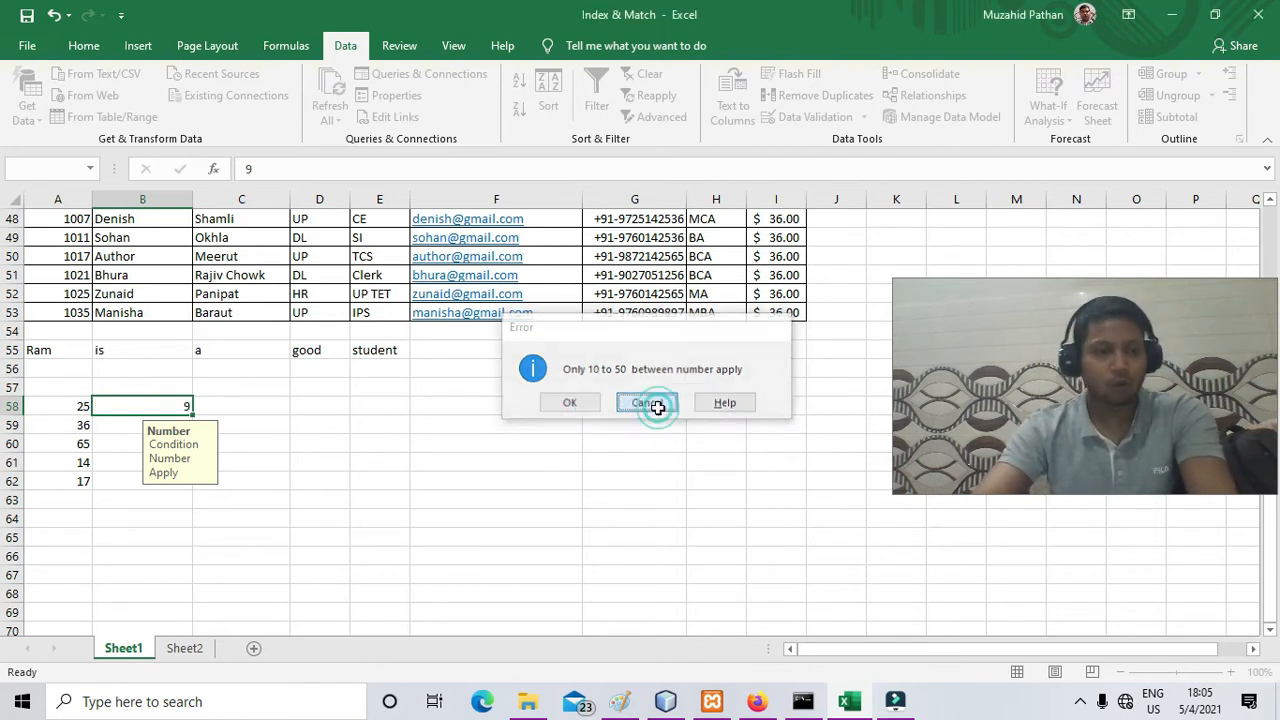
# Enter 25 in B59 and 69 in B60, accepting the out-of-range value at the alert.
pyautogui.click(119, 422)
pyautogui.write('25')
pyautogui.press('Return')
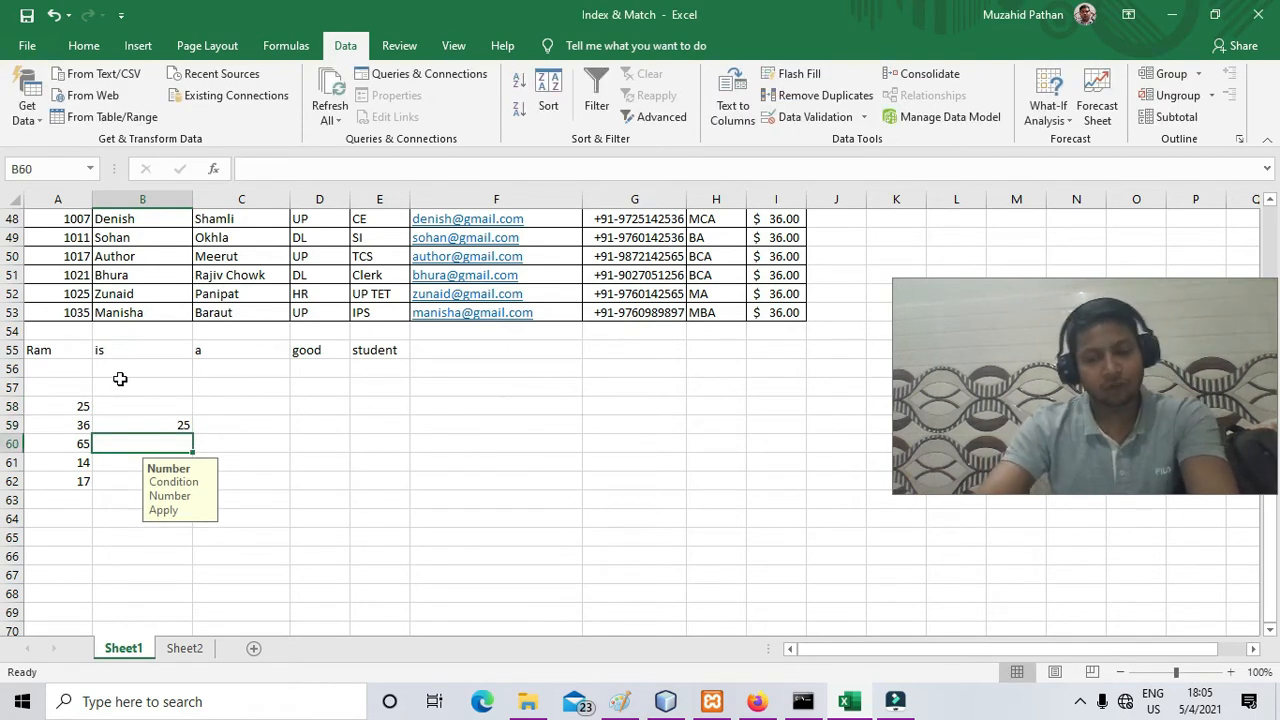
pyautogui.write('69')
pyautogui.press('Return')
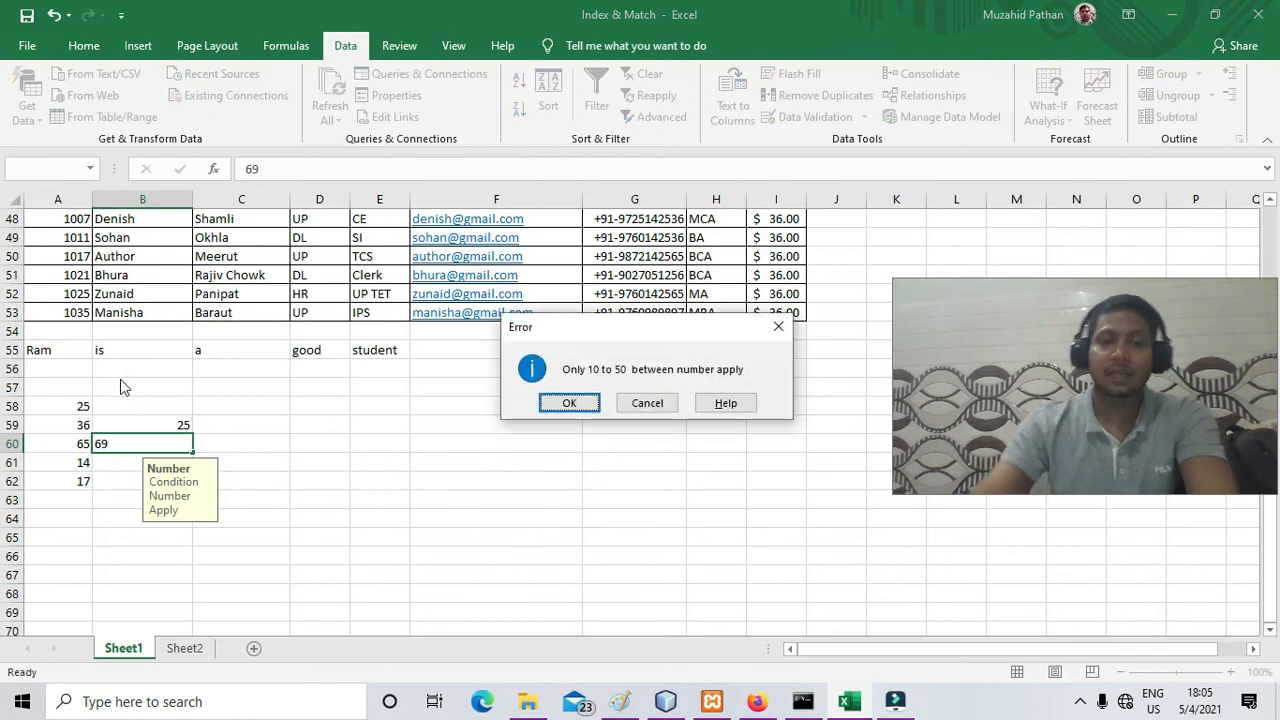
pyautogui.click(569, 404)
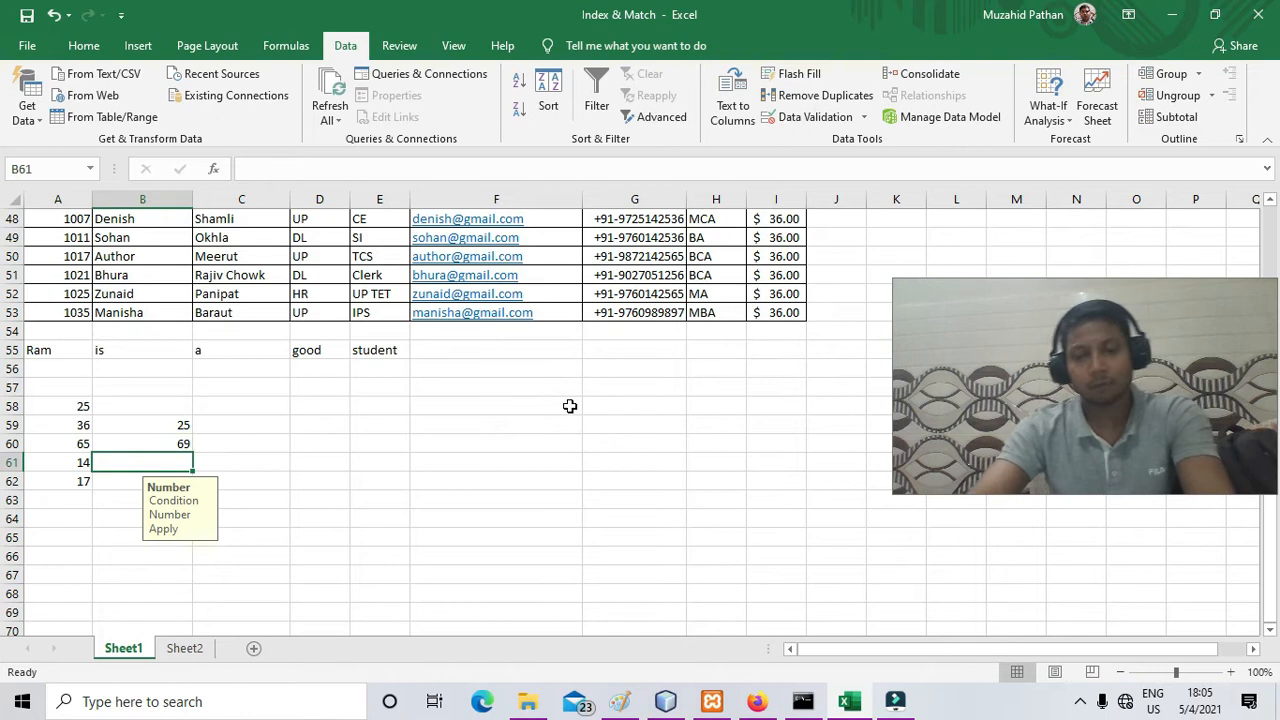
# Change the error alert style of the B58:B62 data validation to Stop.
pyautogui.moveTo(154, 410); pyautogui.dragTo(157, 480)
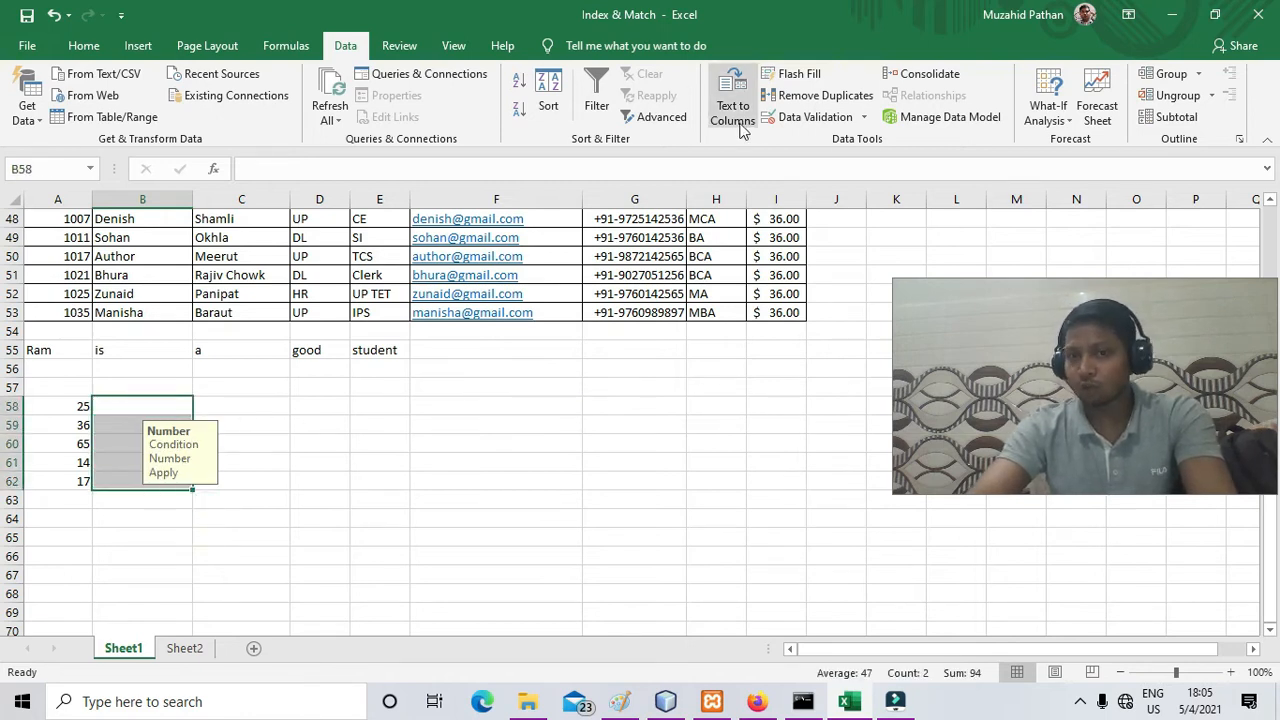
pyautogui.click(805, 117)
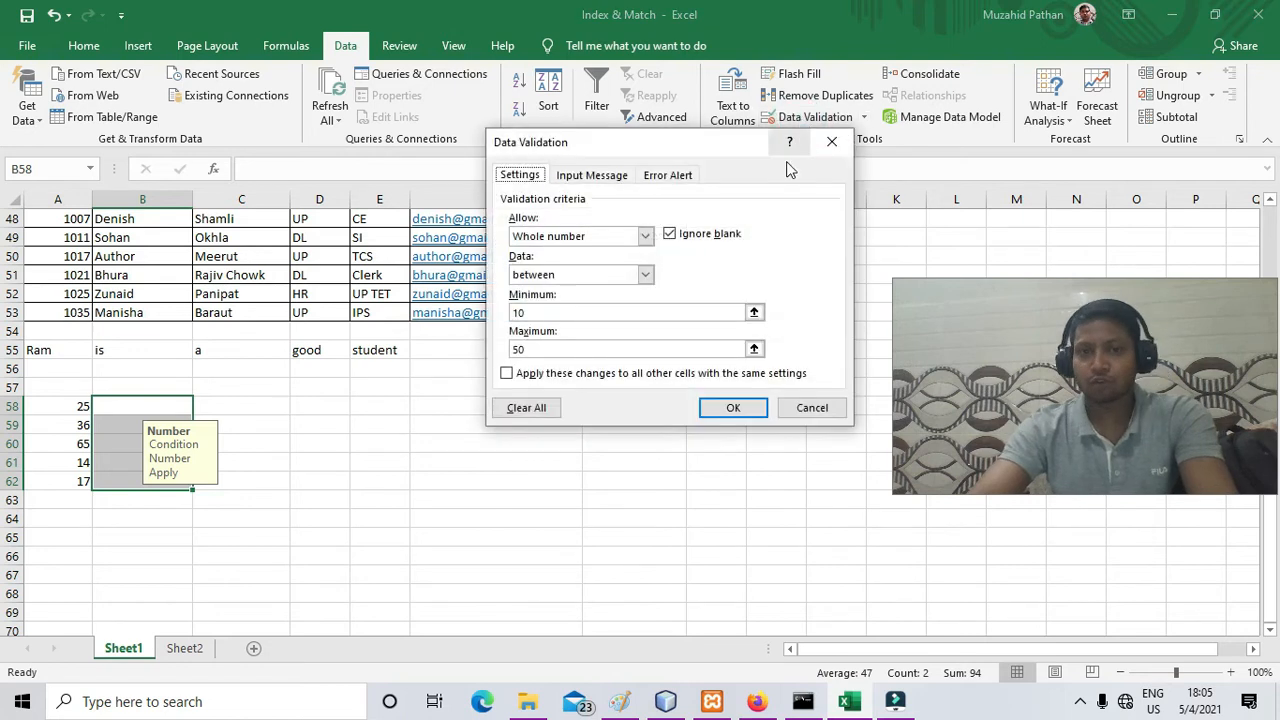
pyautogui.click(678, 176)
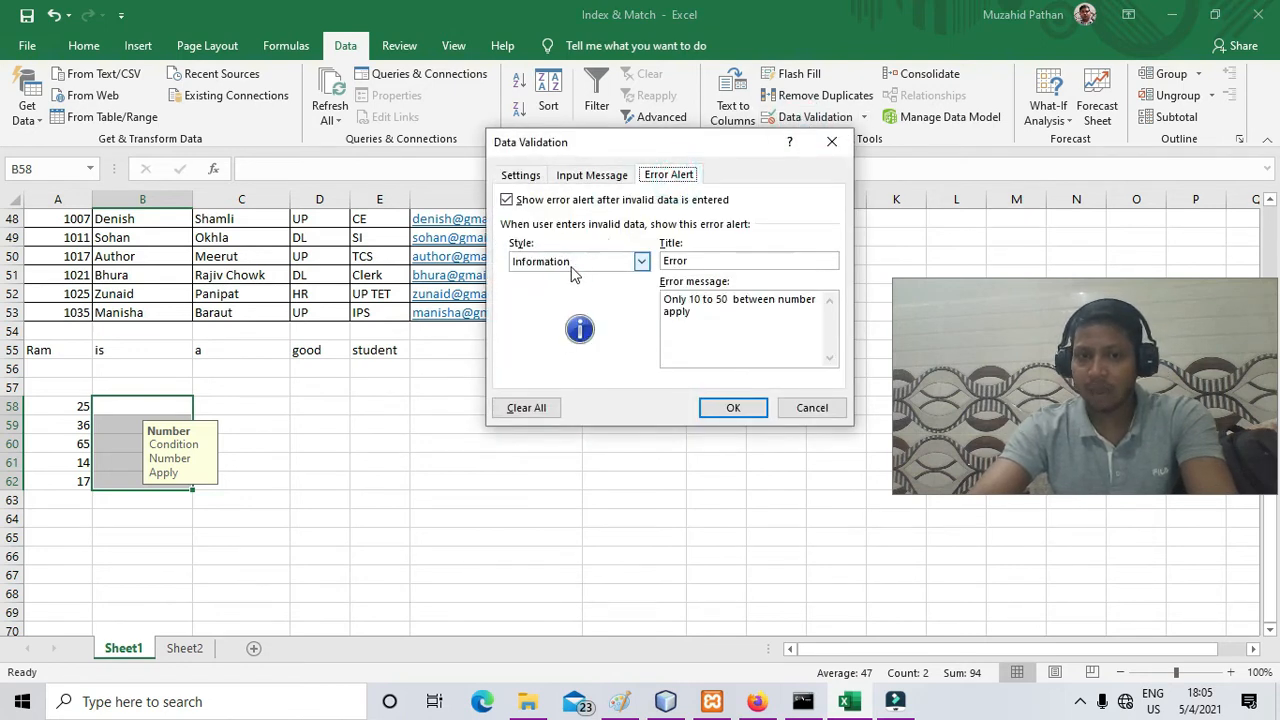
pyautogui.click(641, 261)
pyautogui.click(563, 278)
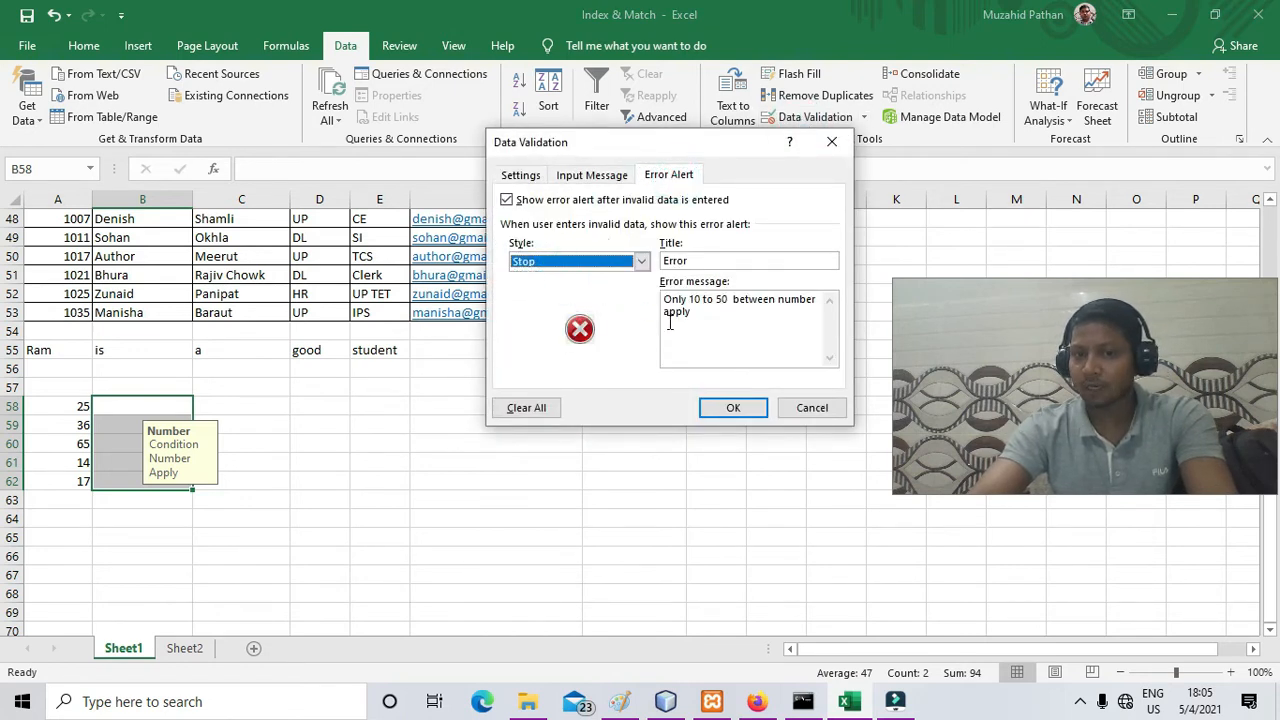
pyautogui.click(733, 407)
# Re-enter 69 in B60 to test the Stop alert, and retry with 14.
pyautogui.click(170, 444)
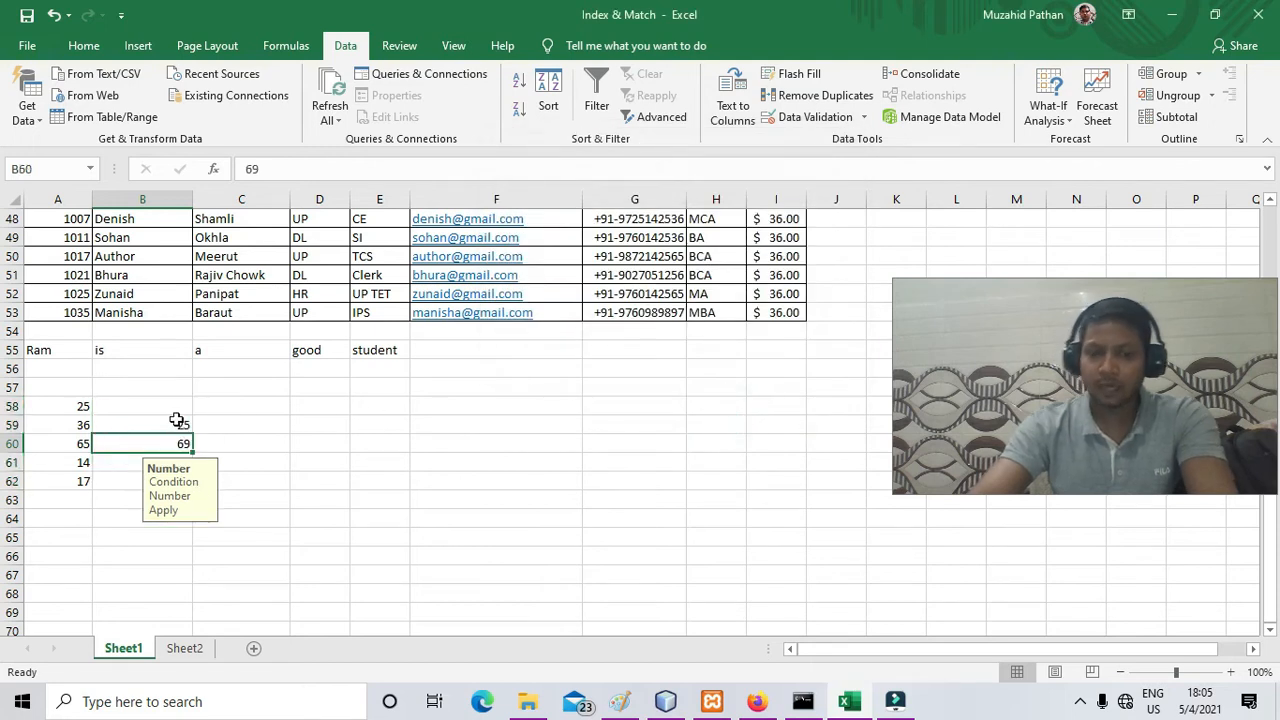
pyautogui.press('F2')
pyautogui.press('Return')
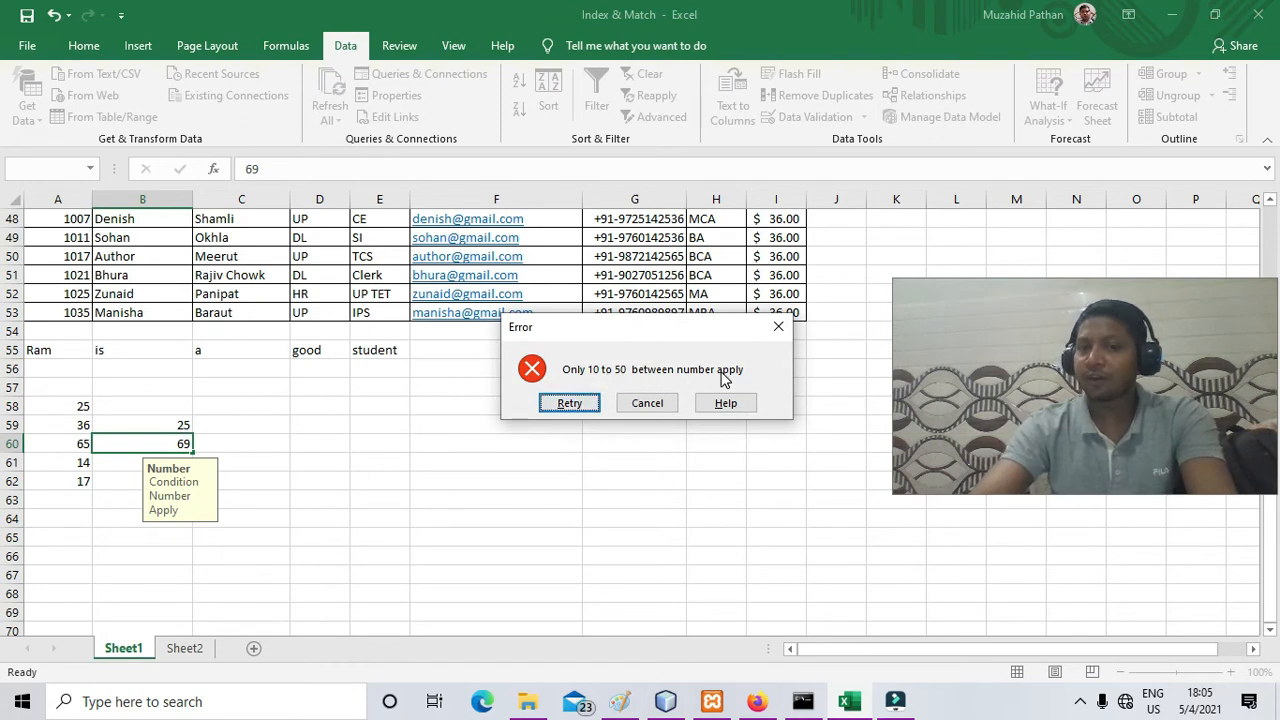
pyautogui.click(570, 403)
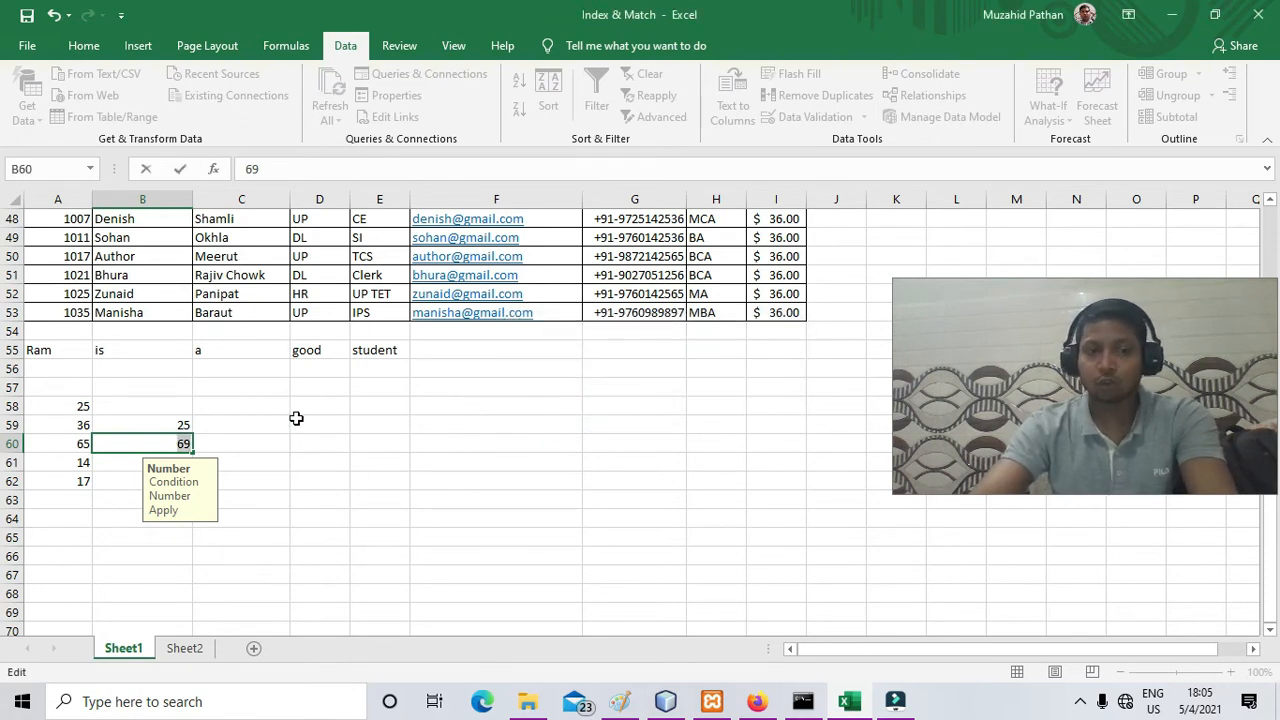
pyautogui.write('14')
pyautogui.press('Return')
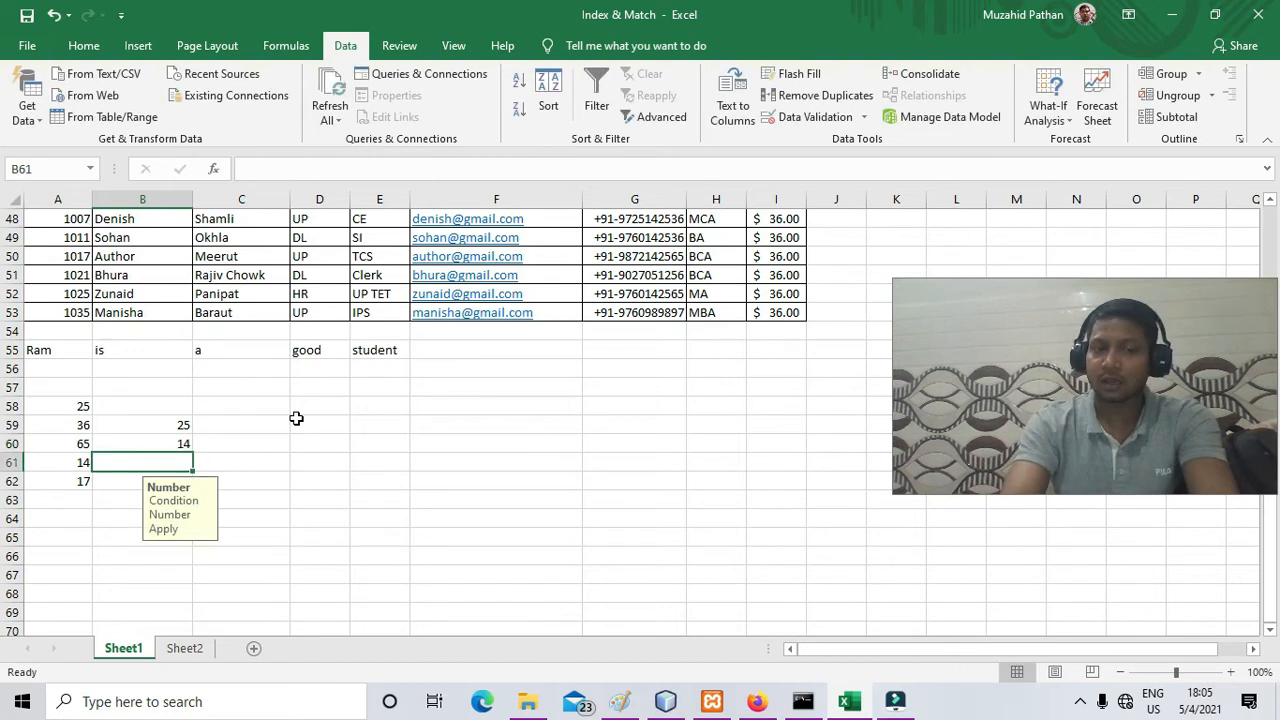
# Enter 25 in cell B61 as another value within the permitted range.
pyautogui.press('Up')
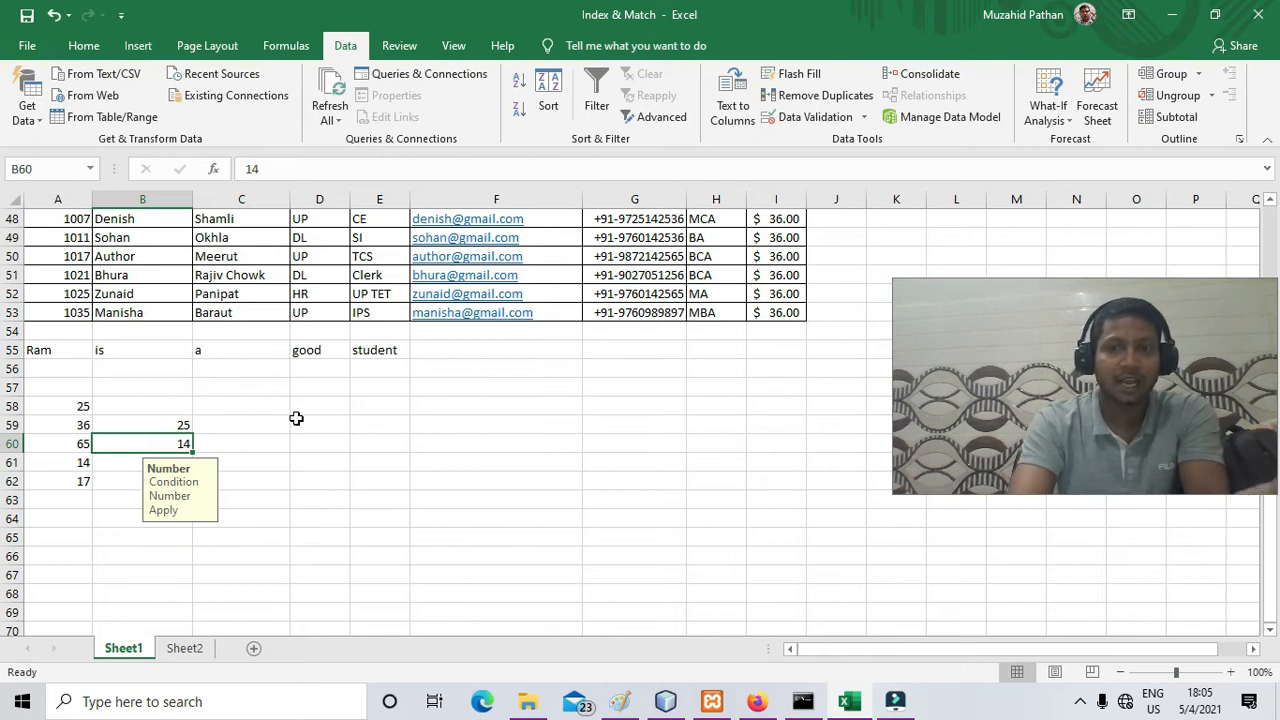
pyautogui.press('Down')
pyautogui.write('5')
pyautogui.press('Return')
pyautogui.press('Return')
pyautogui.press('Return')
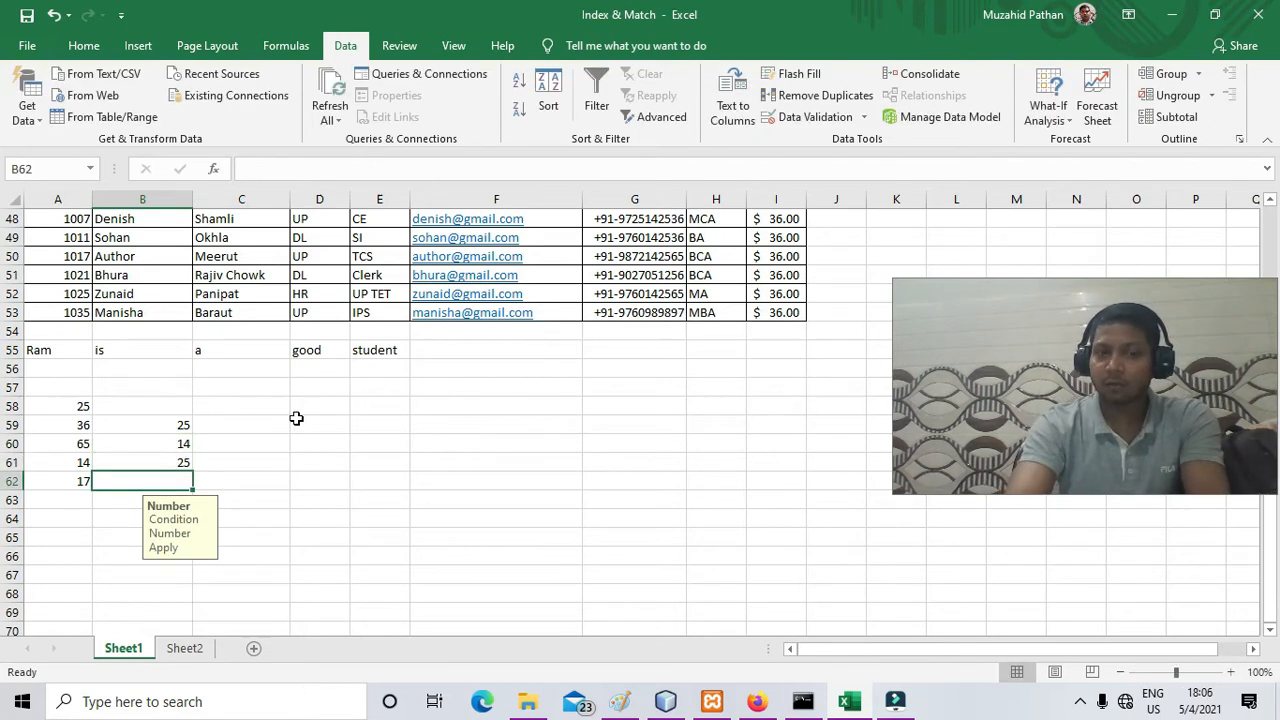
pyautogui.press('Up')
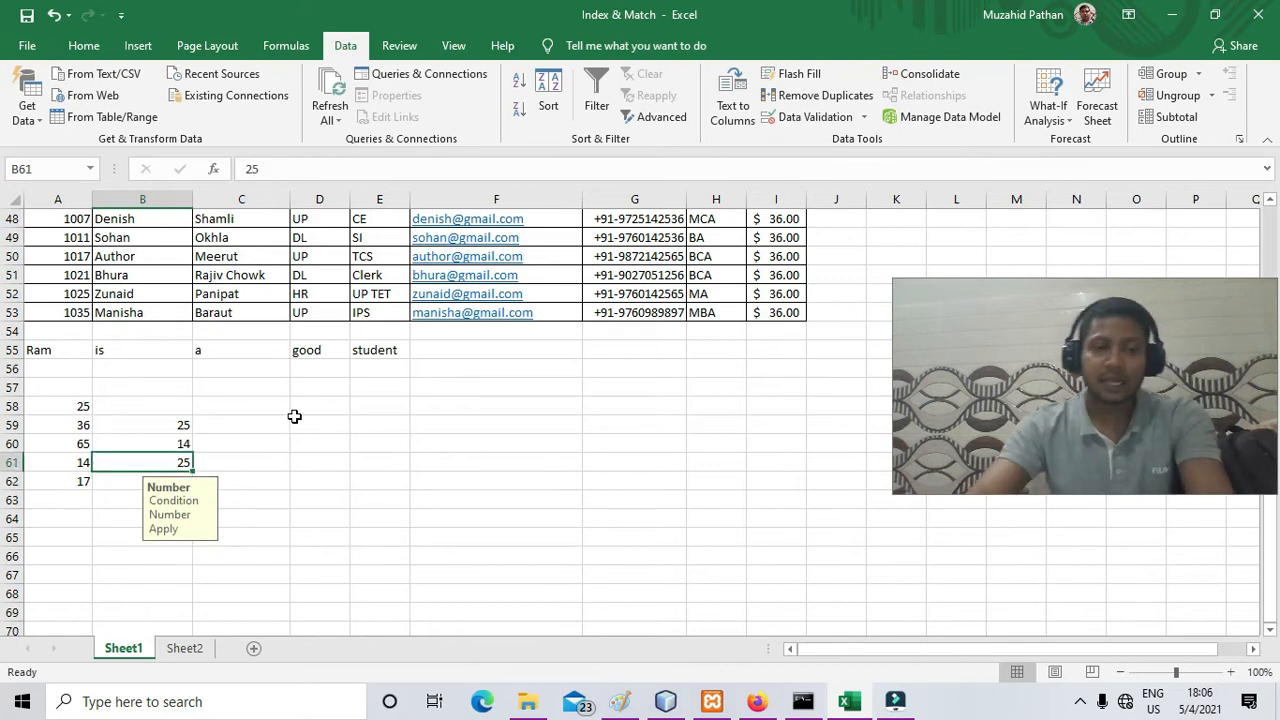
# Change the data validation of B58:B62 to allow only whole numbers equal to 10.
pyautogui.moveTo(160, 408); pyautogui.dragTo(163, 490)
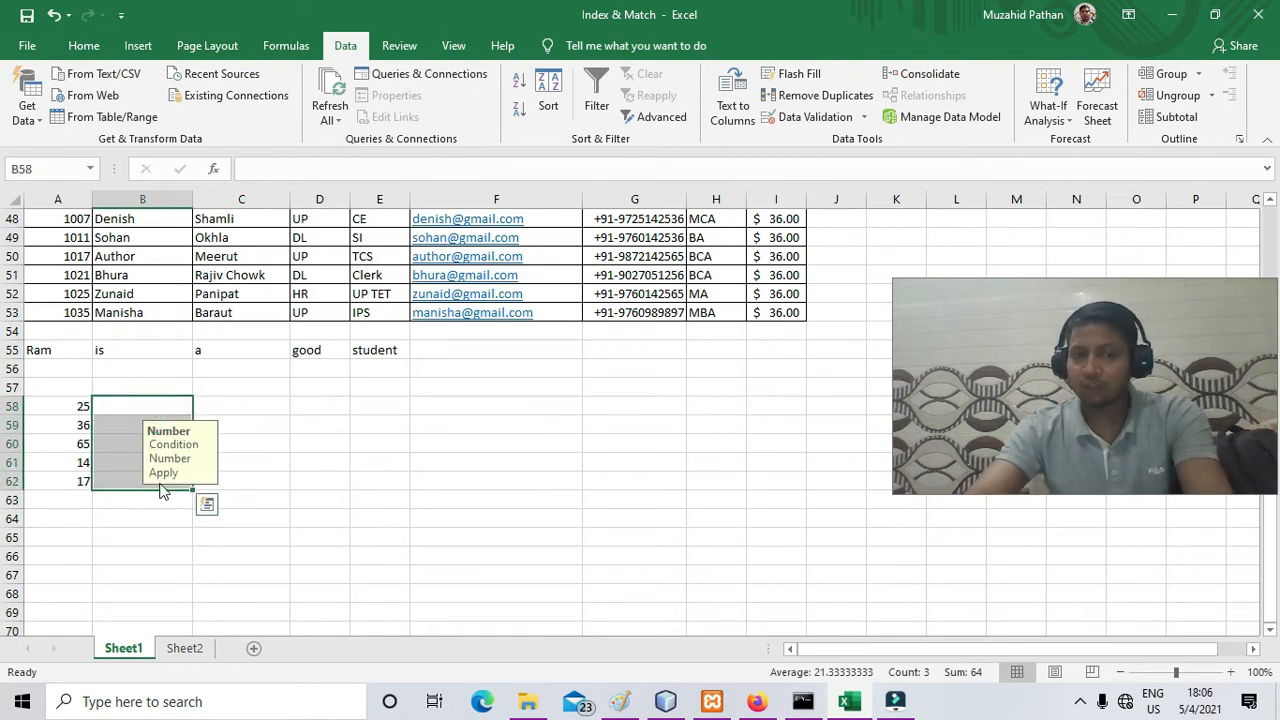
pyautogui.click(815, 117)
pyautogui.click(641, 261)
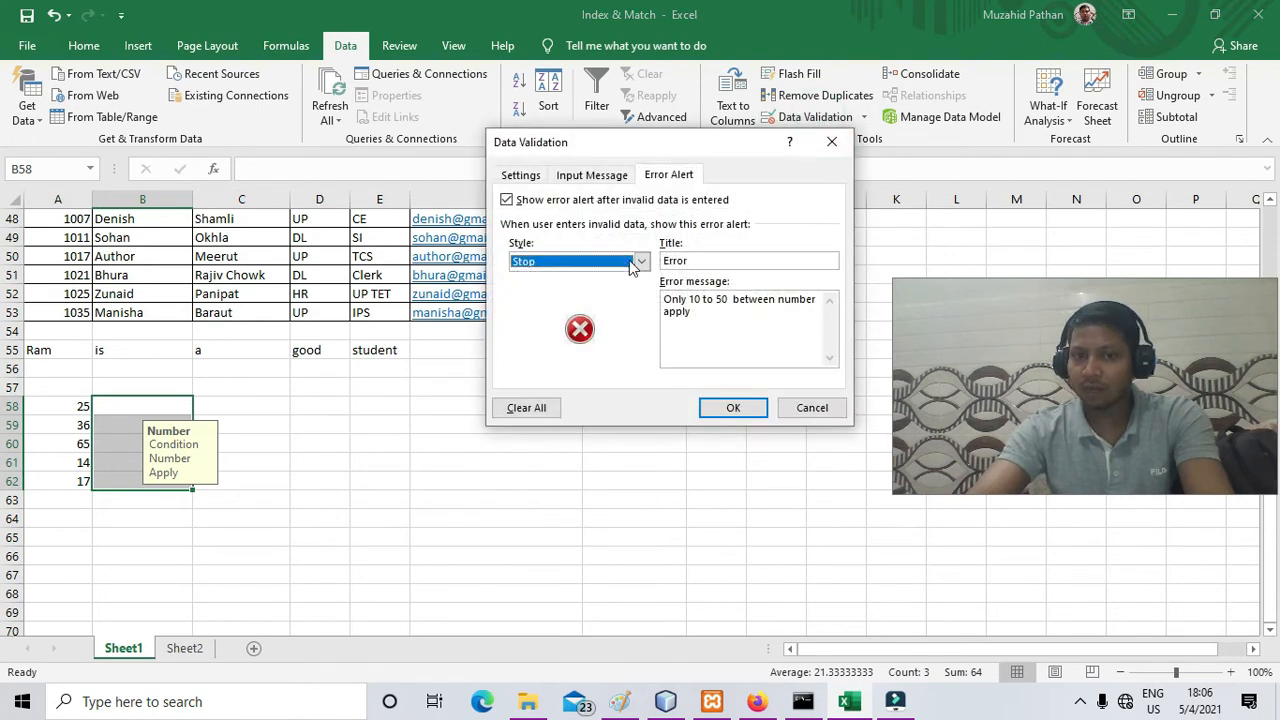
pyautogui.click(520, 176)
pyautogui.click(562, 274)
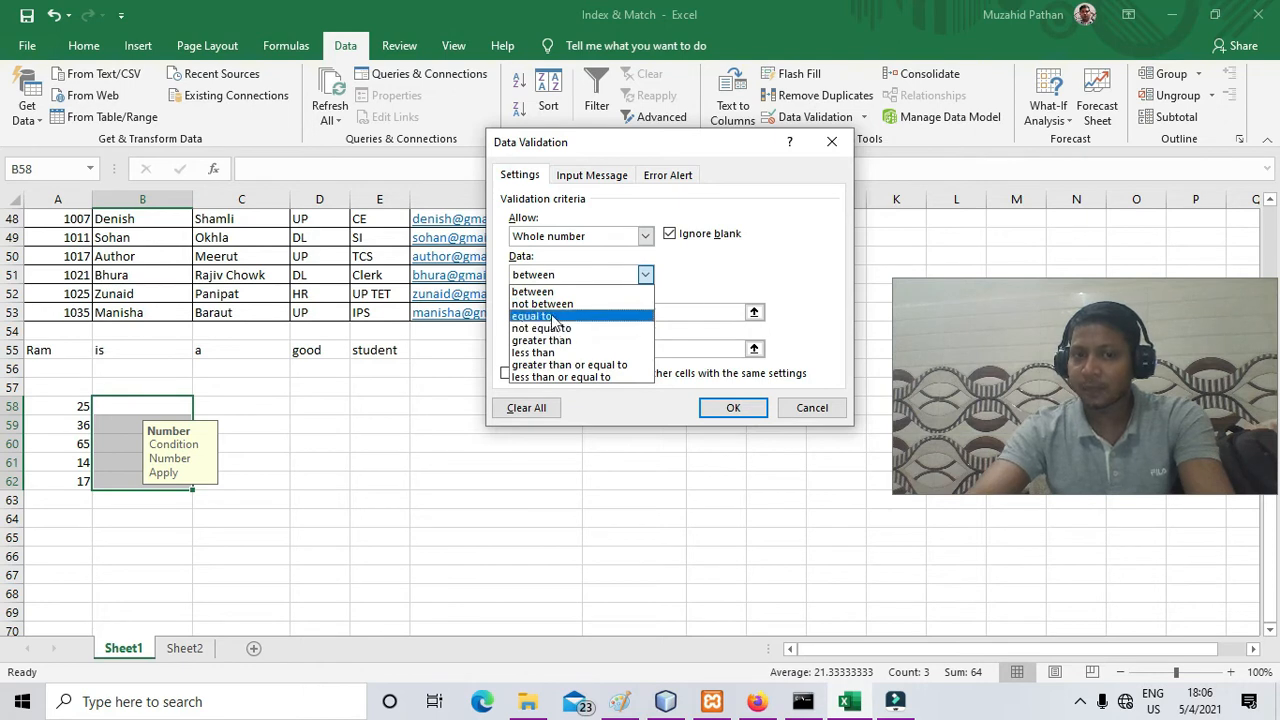
pyautogui.click(552, 316)
pyautogui.press('Tab')
pyautogui.write('1')
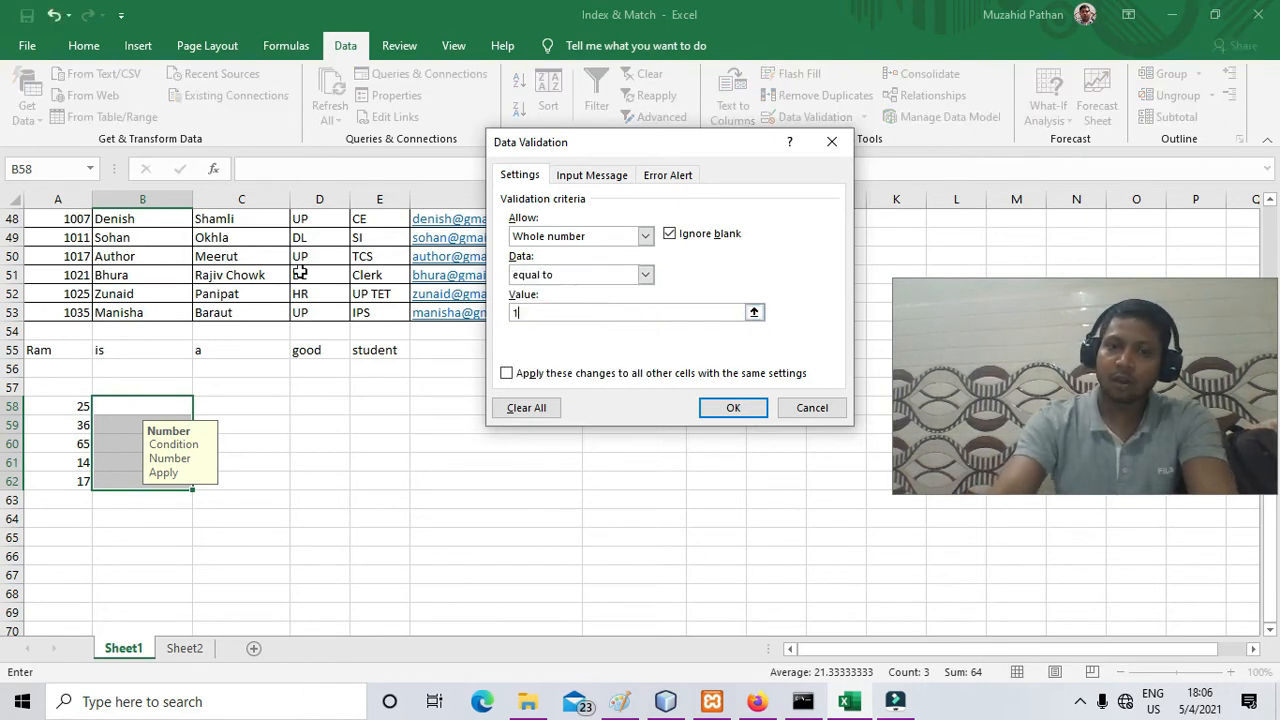
pyautogui.press('Return')
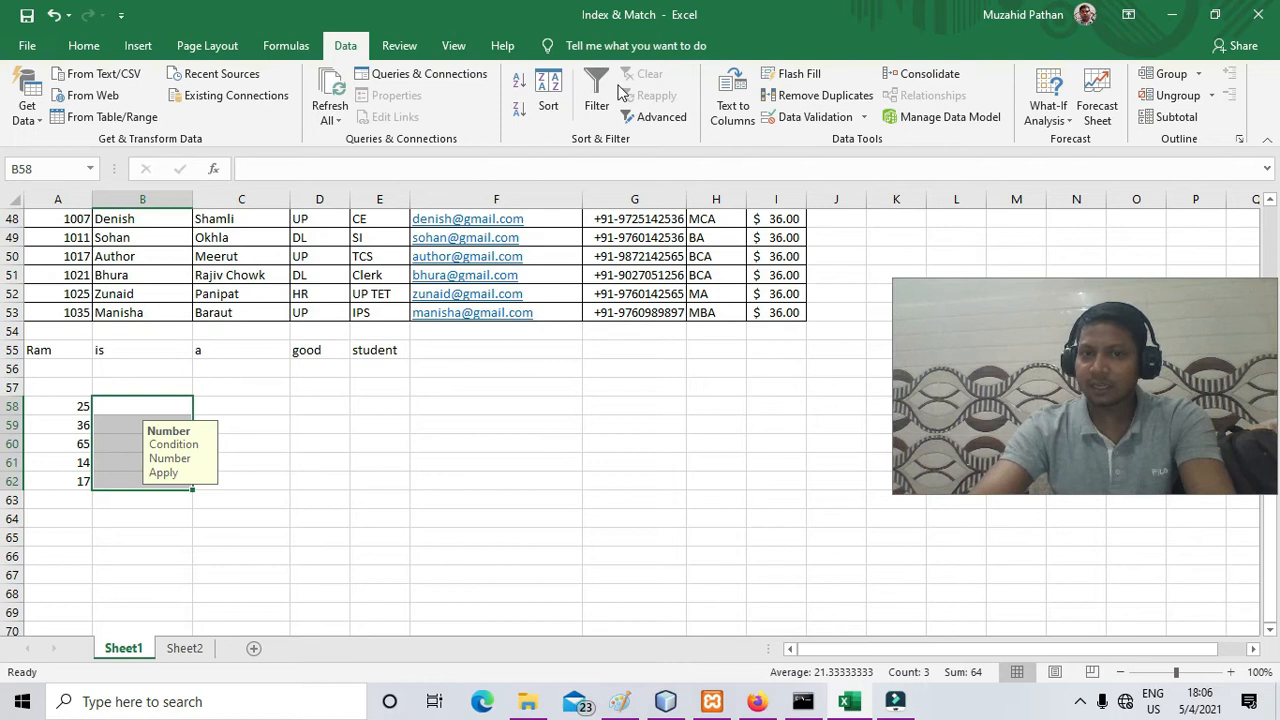
# Replace the error alert message for B58:B62 with "Only number input equal to 10".
pyautogui.click(792, 124)
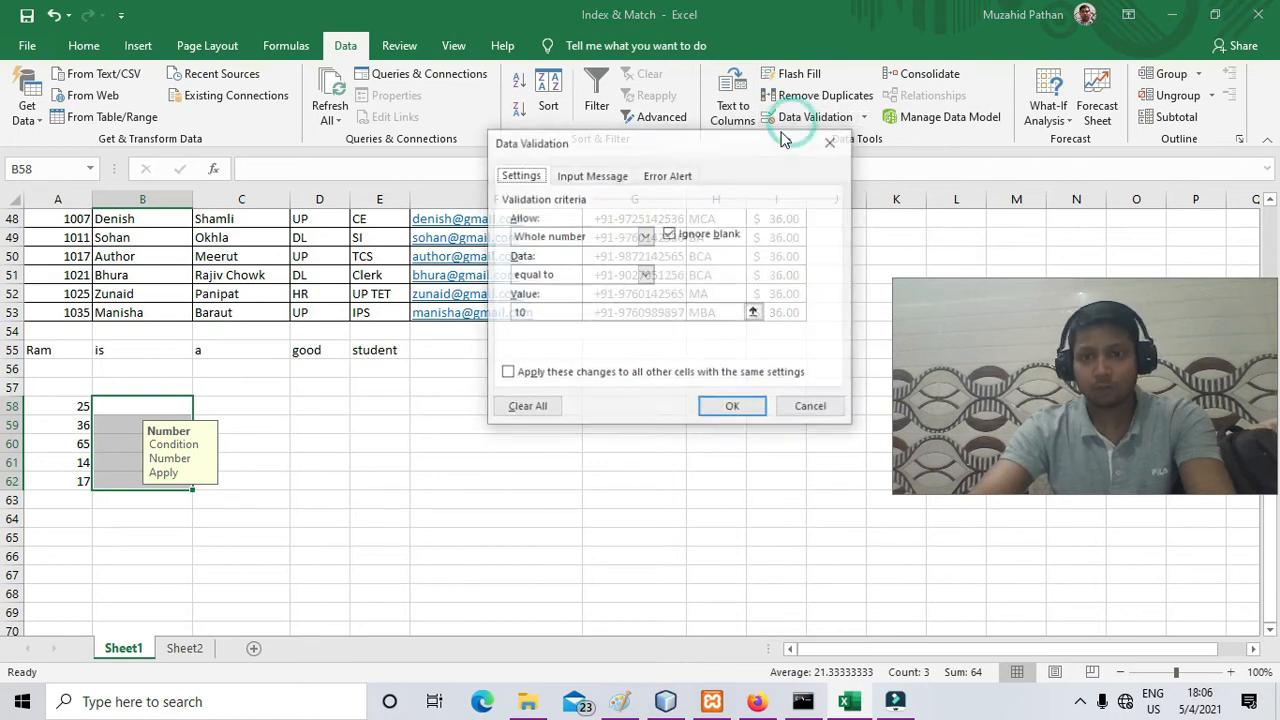
pyautogui.click(668, 175)
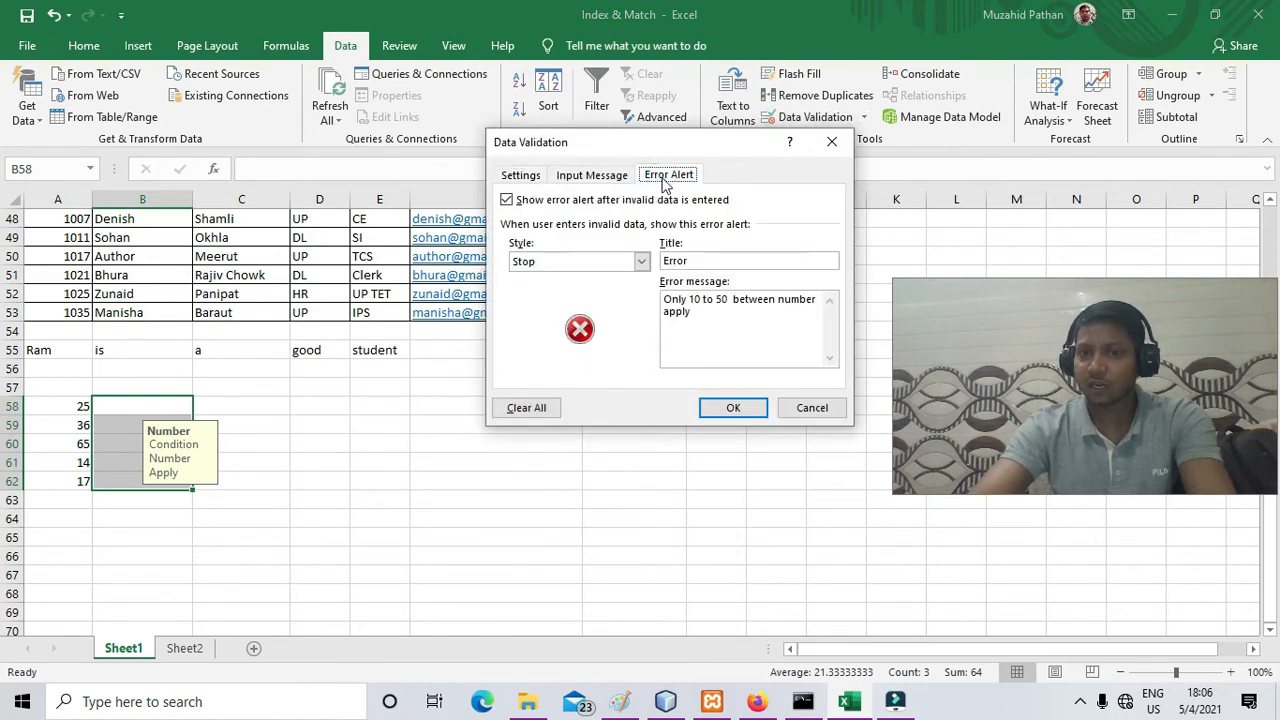
pyautogui.doubleClick(720, 300)
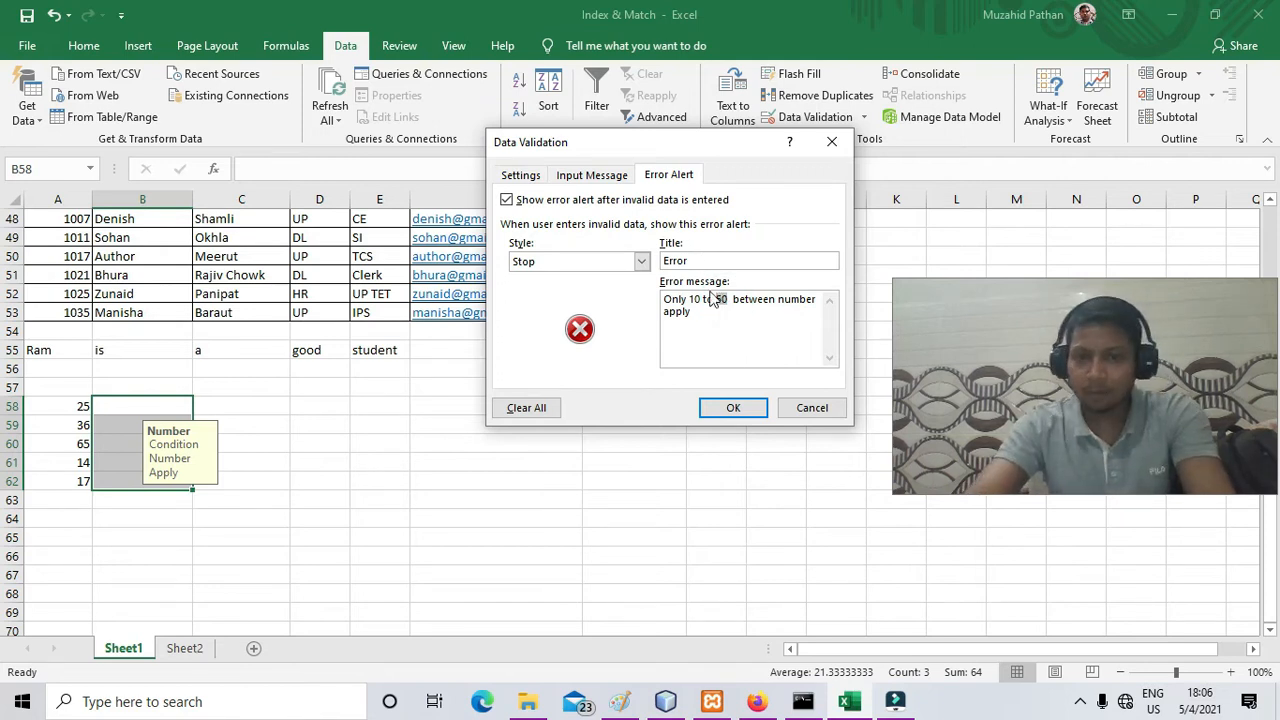
pyautogui.hotkey('ctrl', 'a')
pyautogui.write('O')
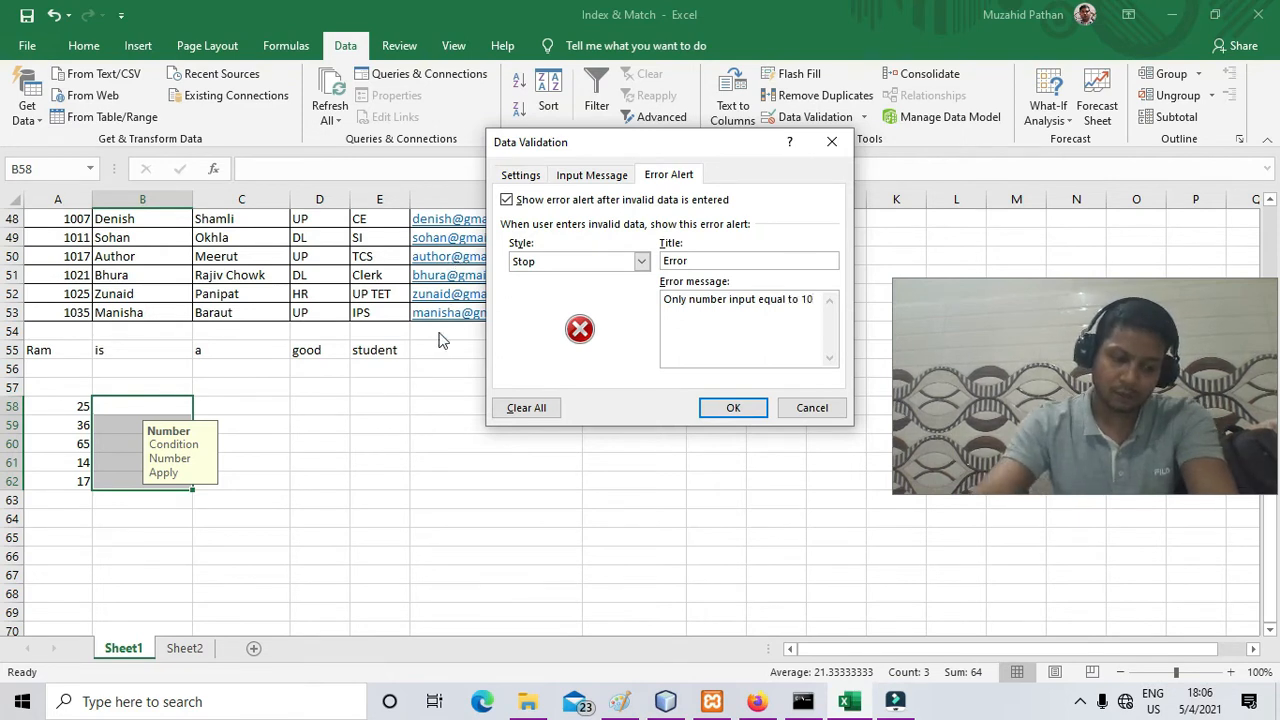
pyautogui.click(730, 408)
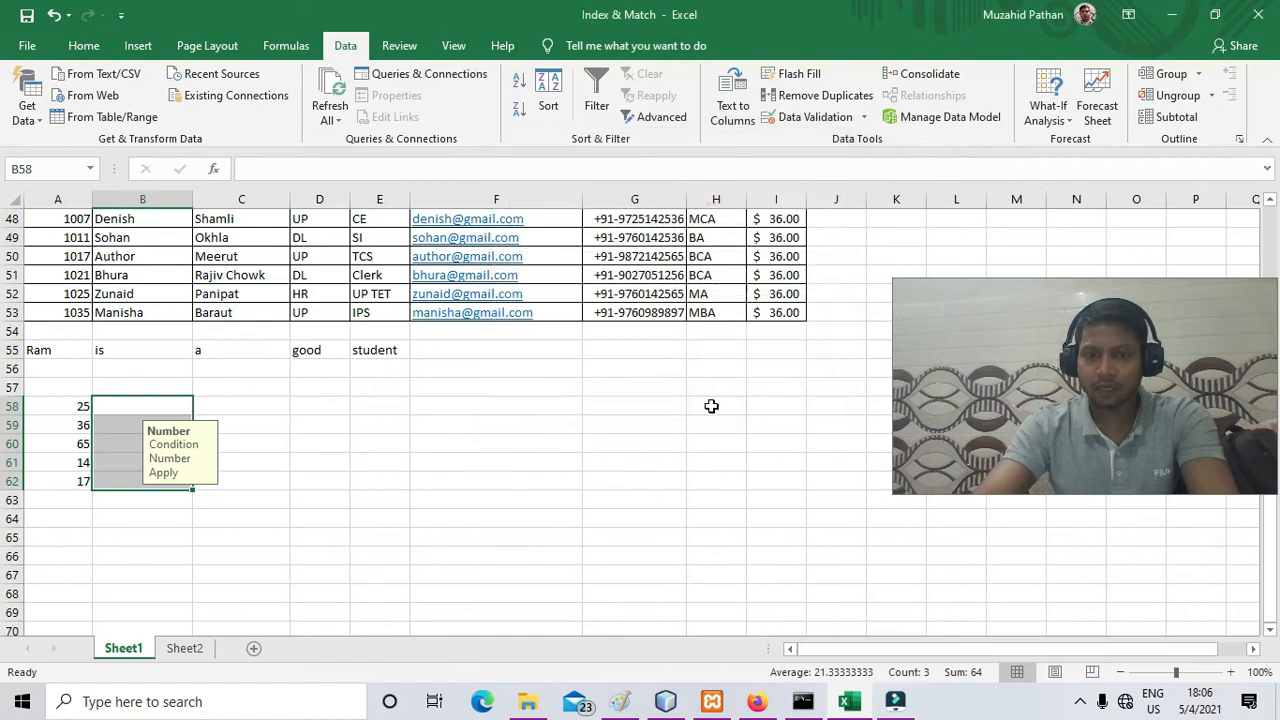
# Enter 10 in B58 and B59, and try 25 in B60 to test the equal-to rule.
pyautogui.click(100, 404)
pyautogui.write('10')
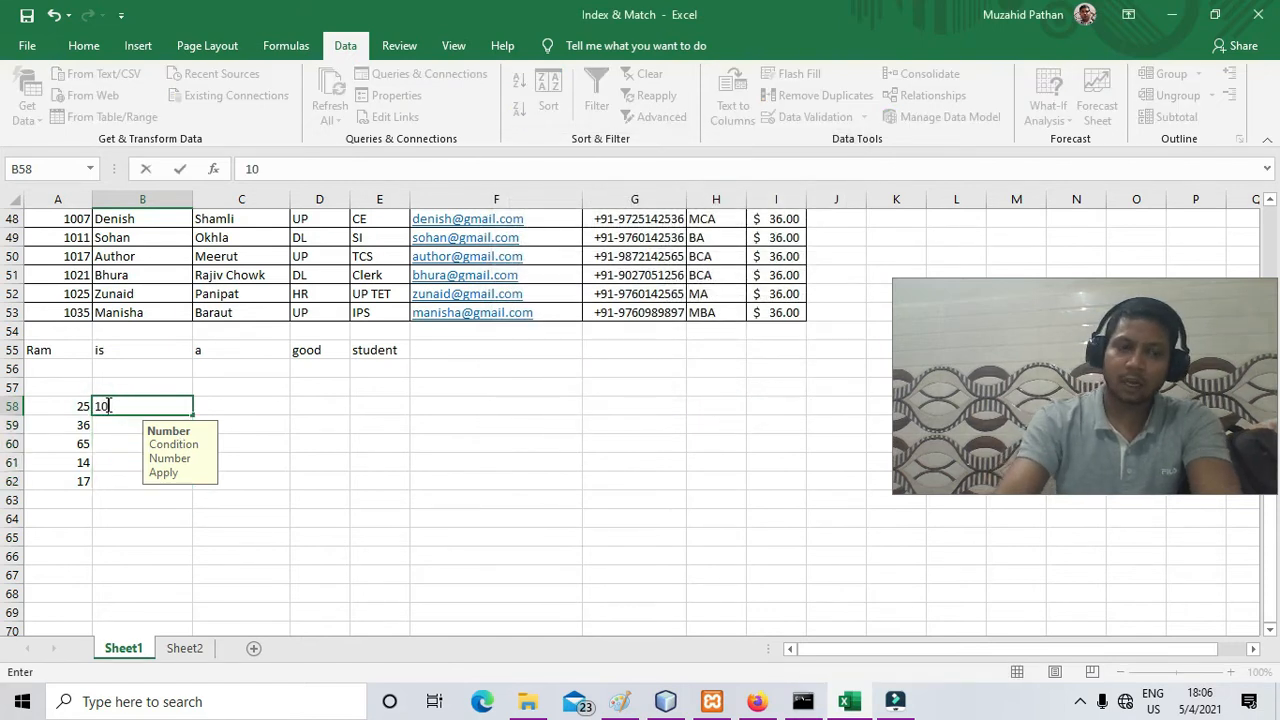
pyautogui.press('Return')
pyautogui.write('10')
pyautogui.press('Return')
pyautogui.write('25')
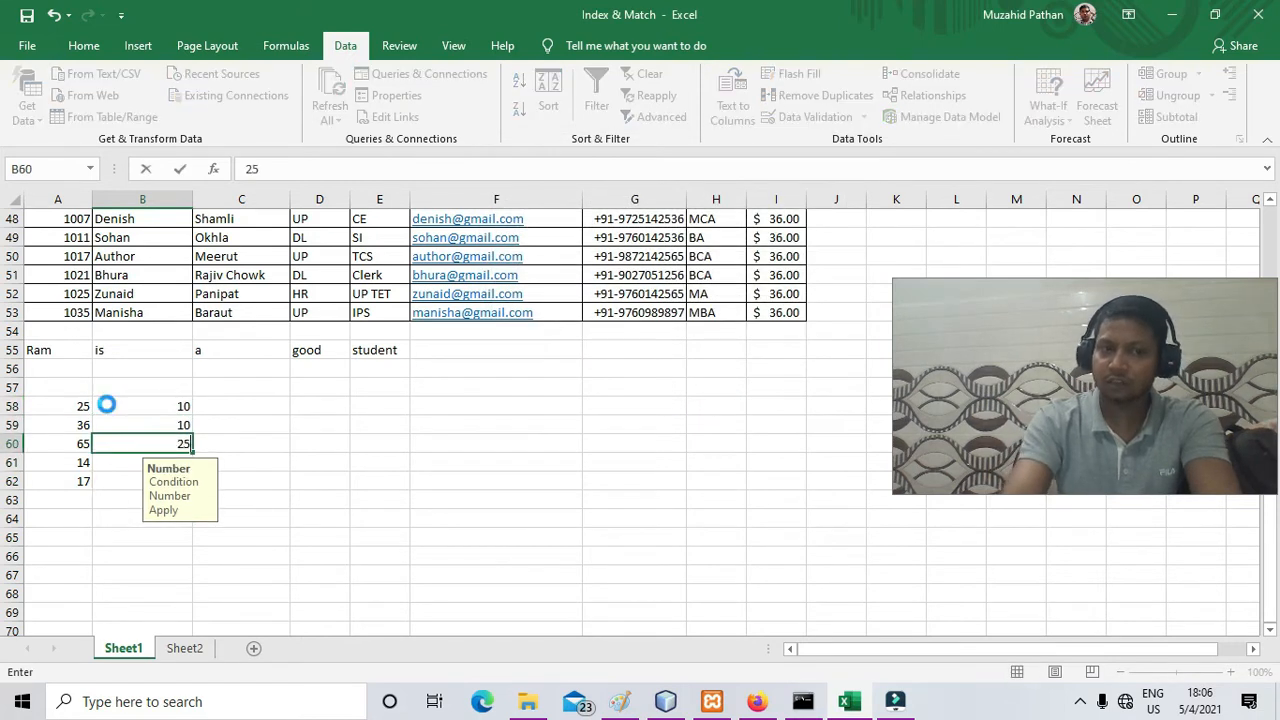
pyautogui.press('Return')
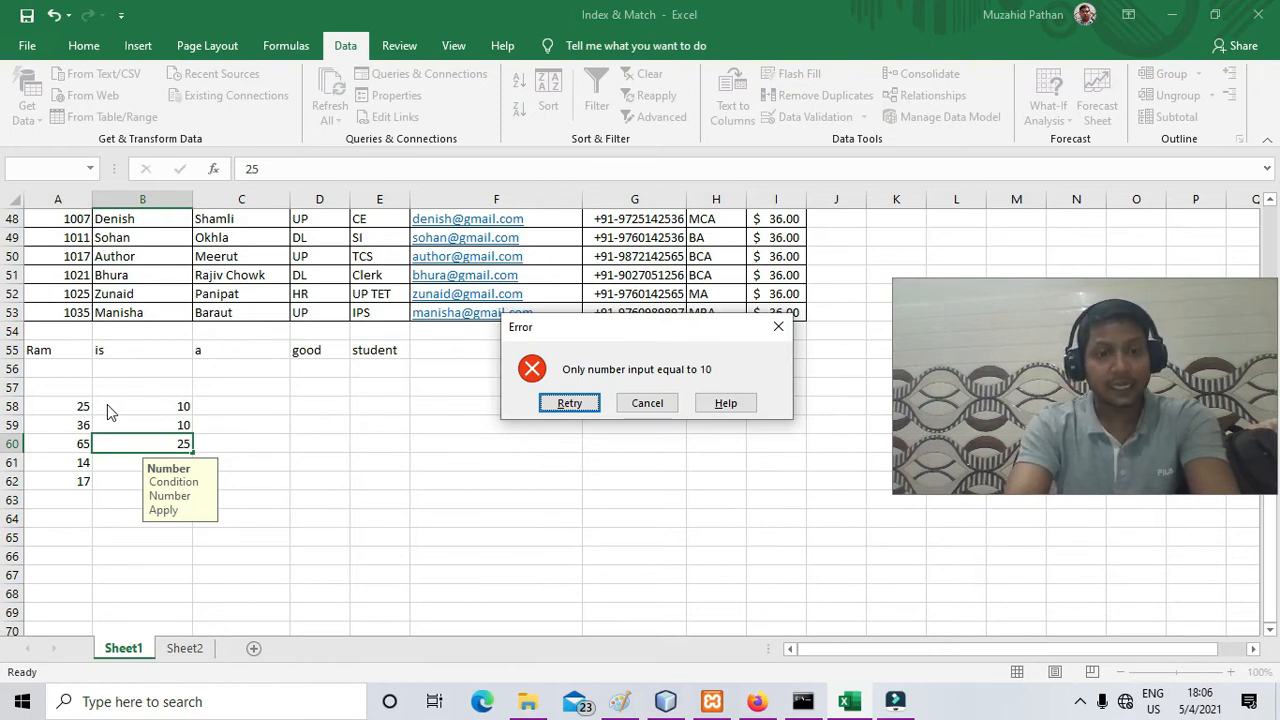
# Retry B60 with the permitted value 10 and enter 10 in B61 as well.
pyautogui.press('Return')
pyautogui.write('10')
pyautogui.press('Return')
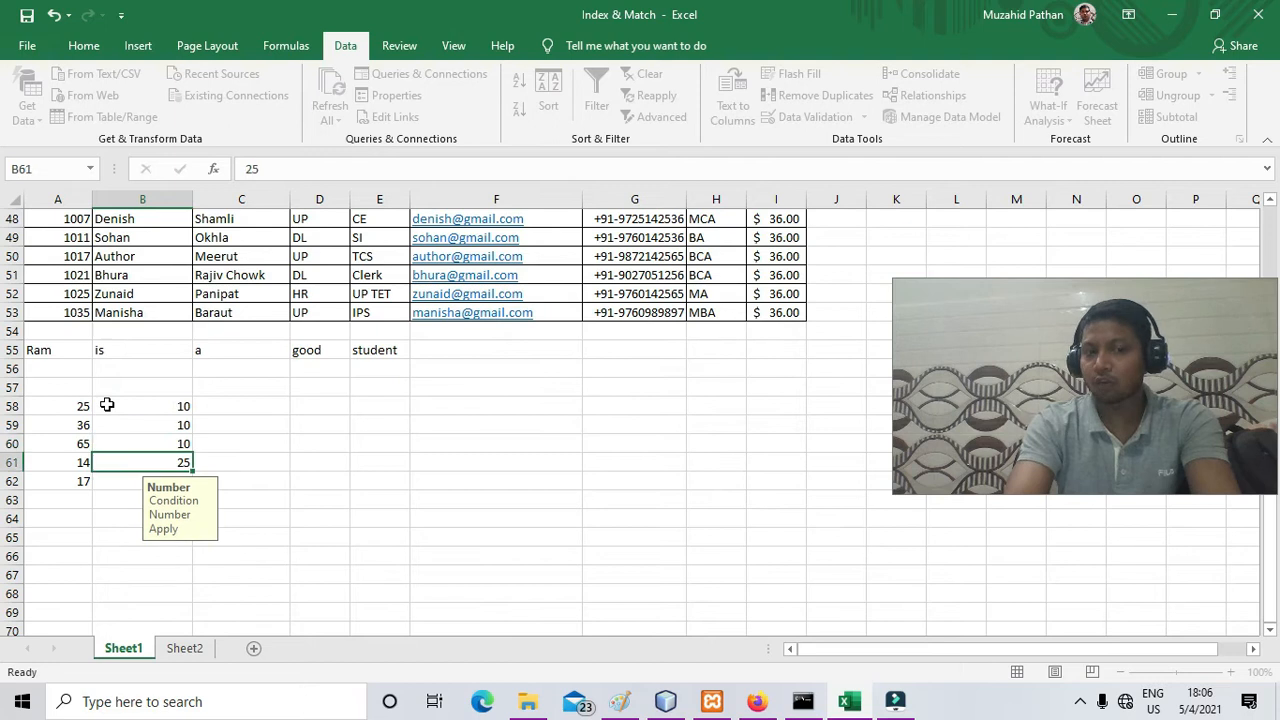
pyautogui.write('10')
pyautogui.press('Return')
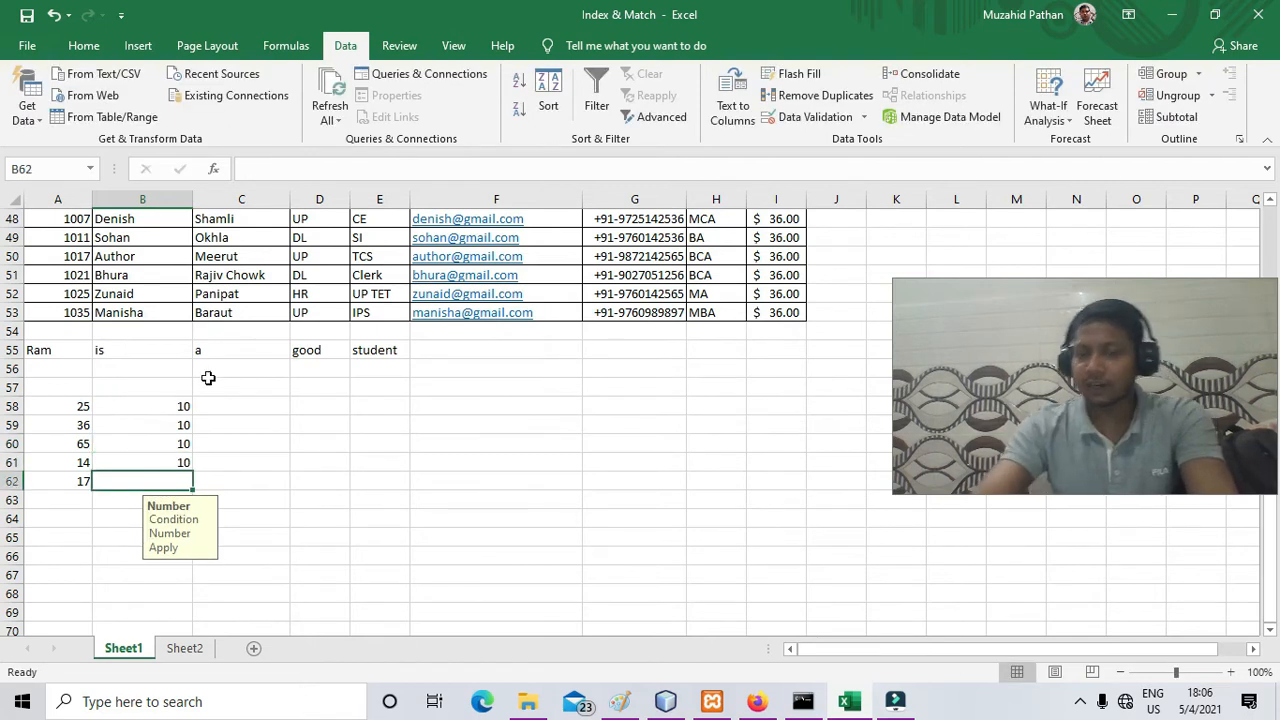
# Change the data validation of B58:B62 to whole numbers greater than 25.
pyautogui.moveTo(174, 401); pyautogui.dragTo(171, 474)
pyautogui.click(800, 118)
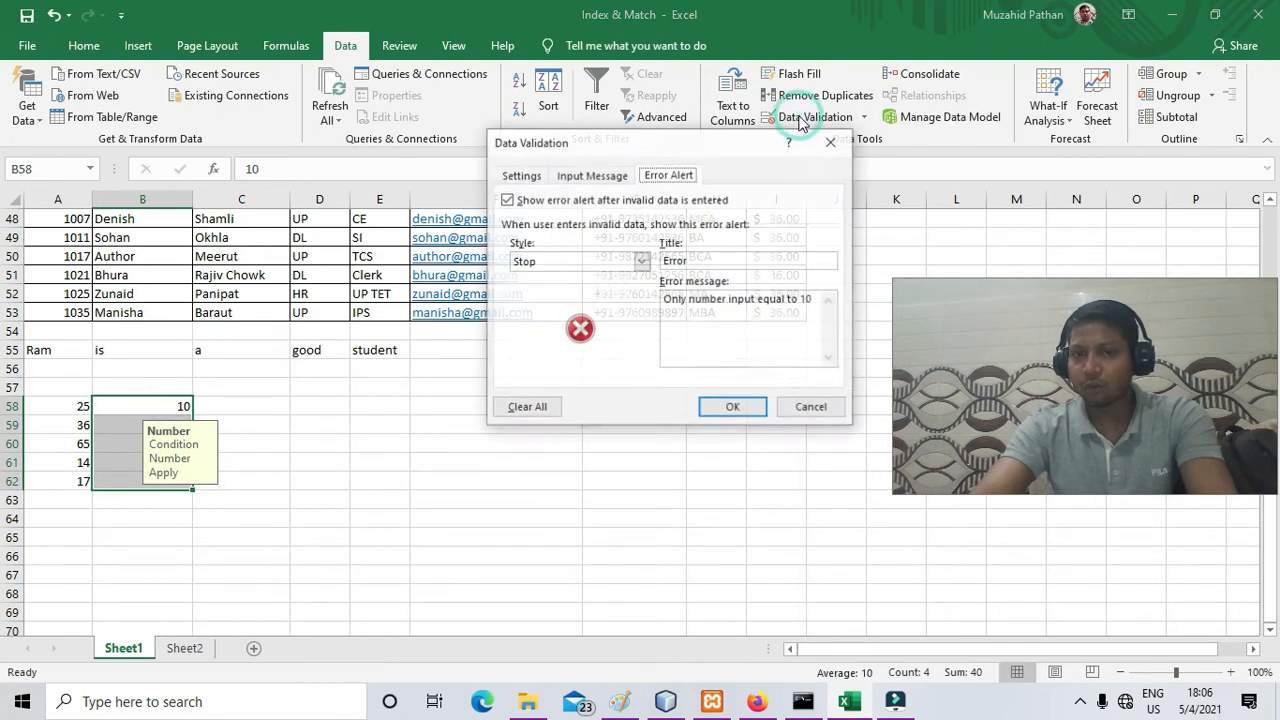
pyautogui.click(520, 175)
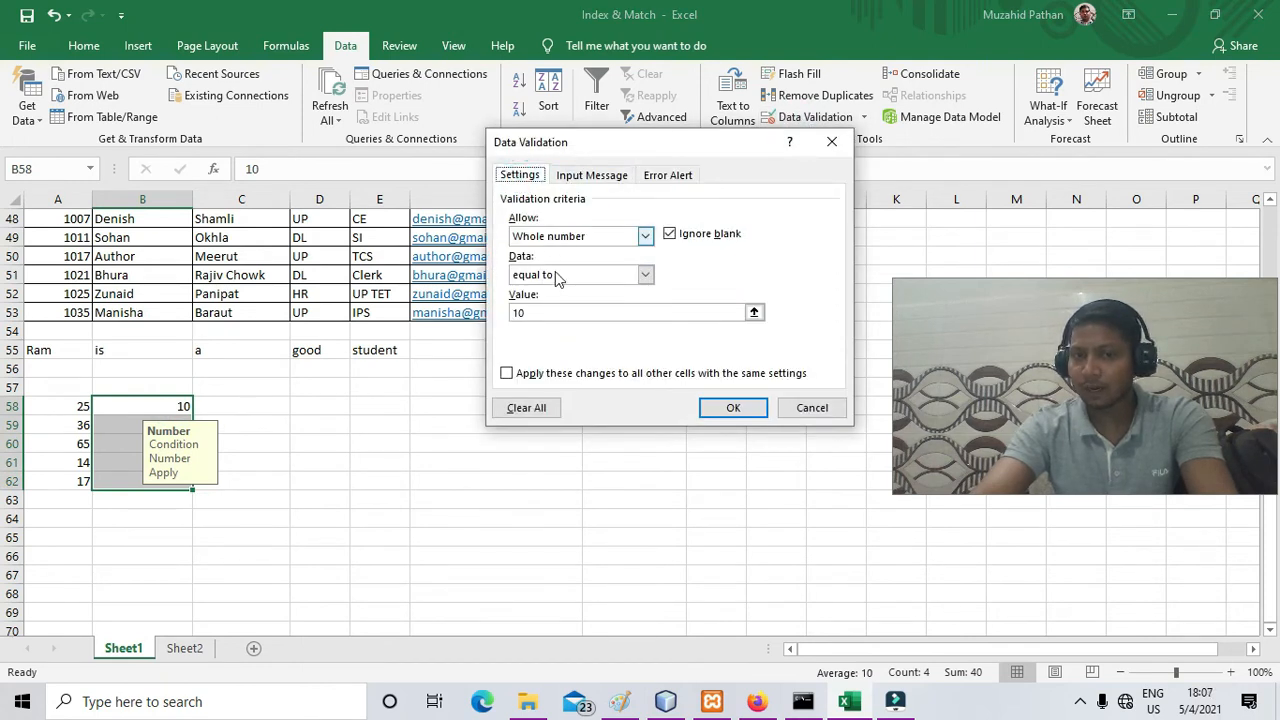
pyautogui.click(557, 276)
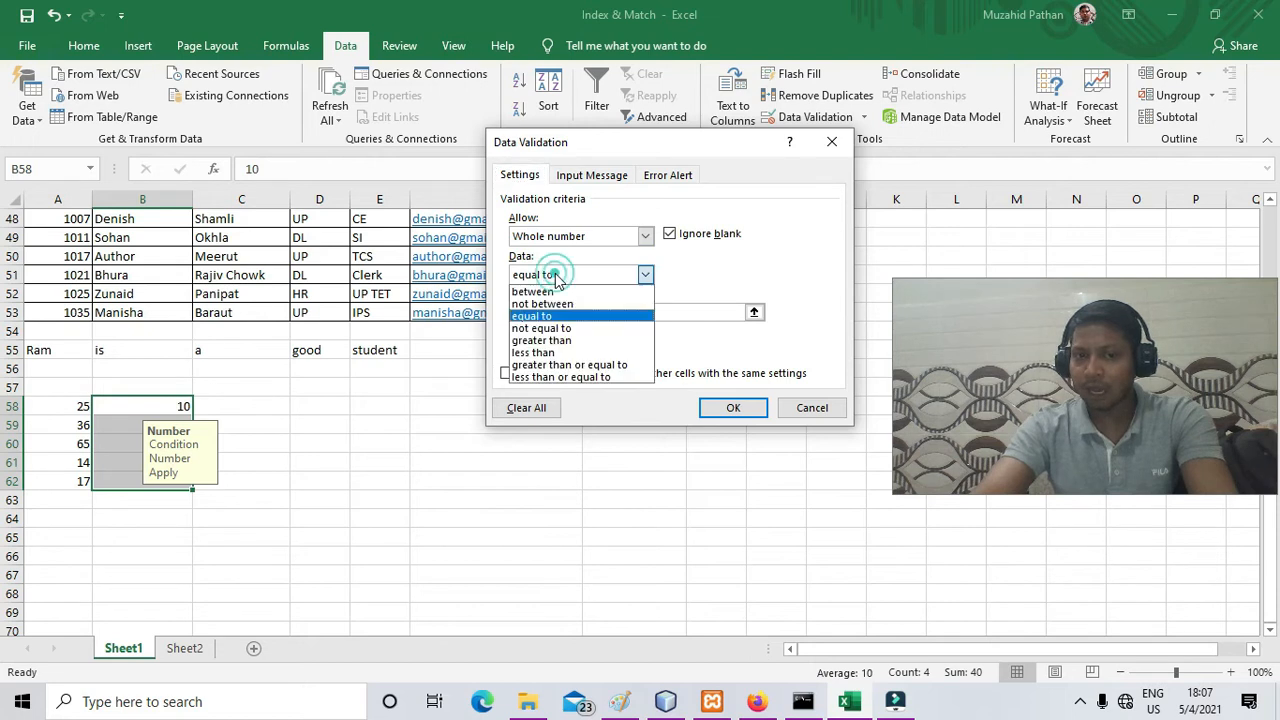
pyautogui.click(552, 341)
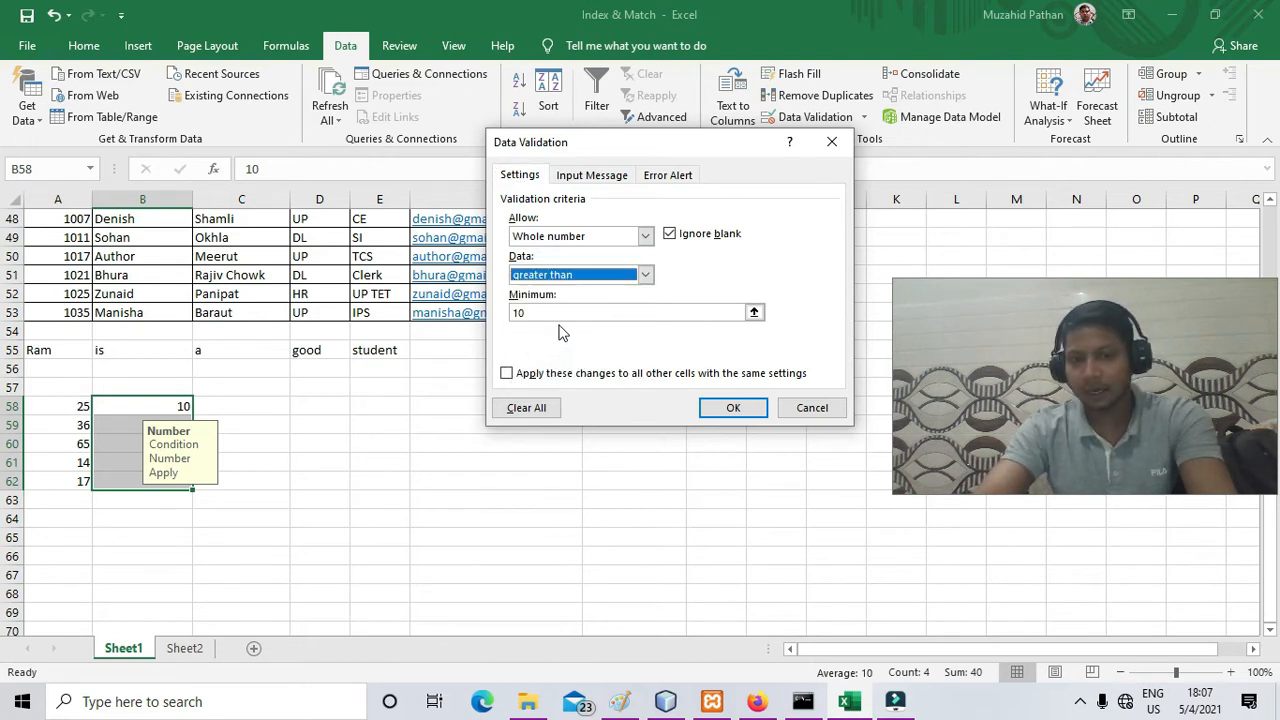
pyautogui.doubleClick(560, 312)
pyautogui.write('25')
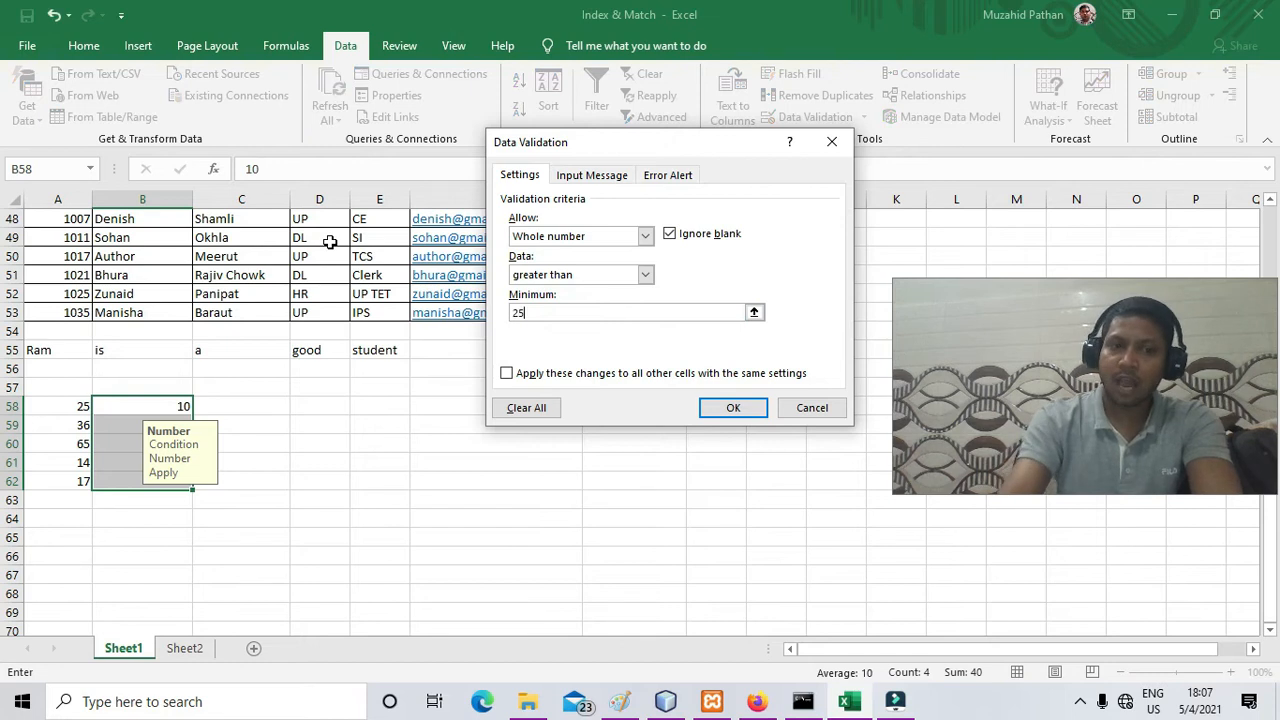
pyautogui.press('Return')
# Test the greater-than rule with 25 in B58, retry with 29, and enter 65 in B59.
pyautogui.press('Down')
pyautogui.press('Up')
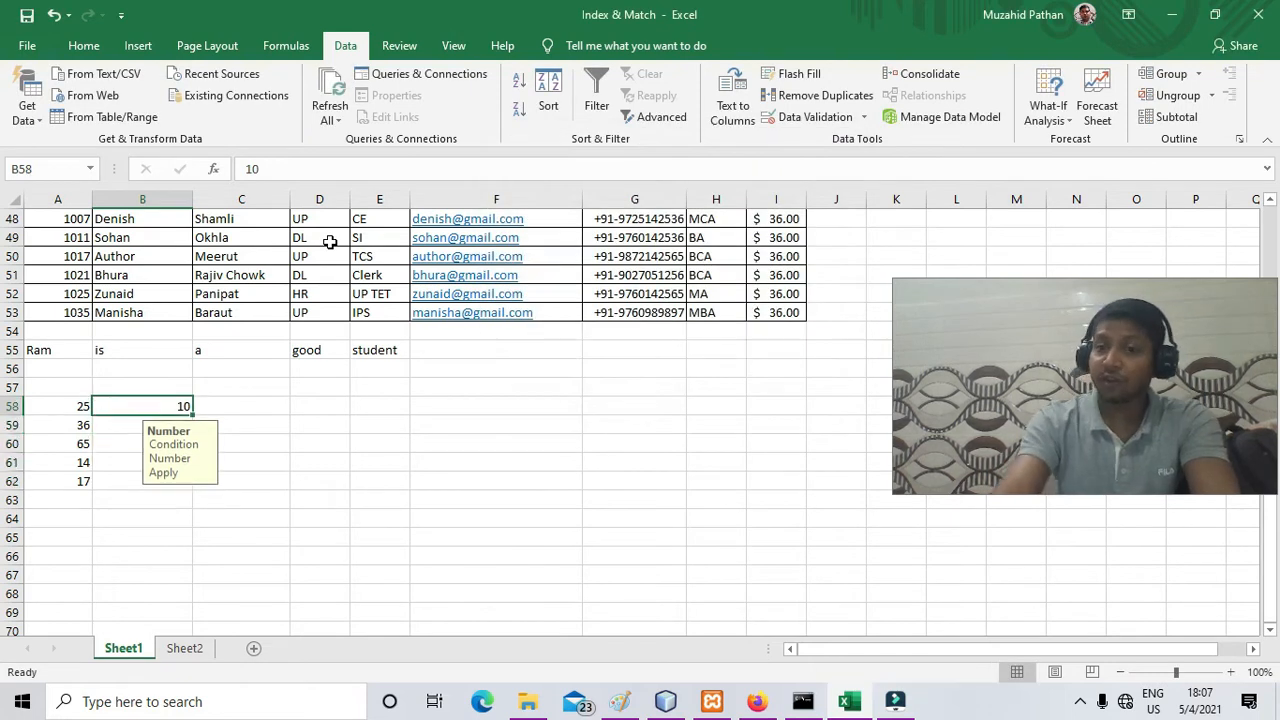
pyautogui.write('25')
pyautogui.press('Return')
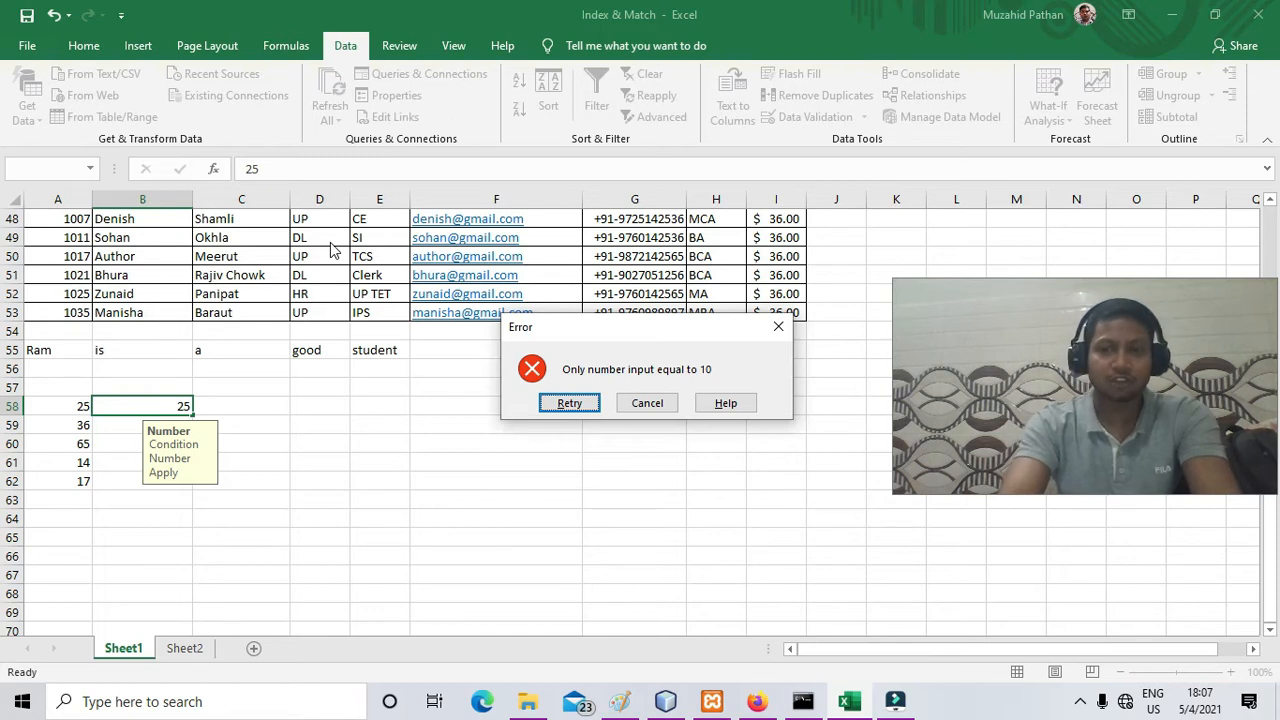
pyautogui.press('Return')
pyautogui.write('2')
pyautogui.press('Return')
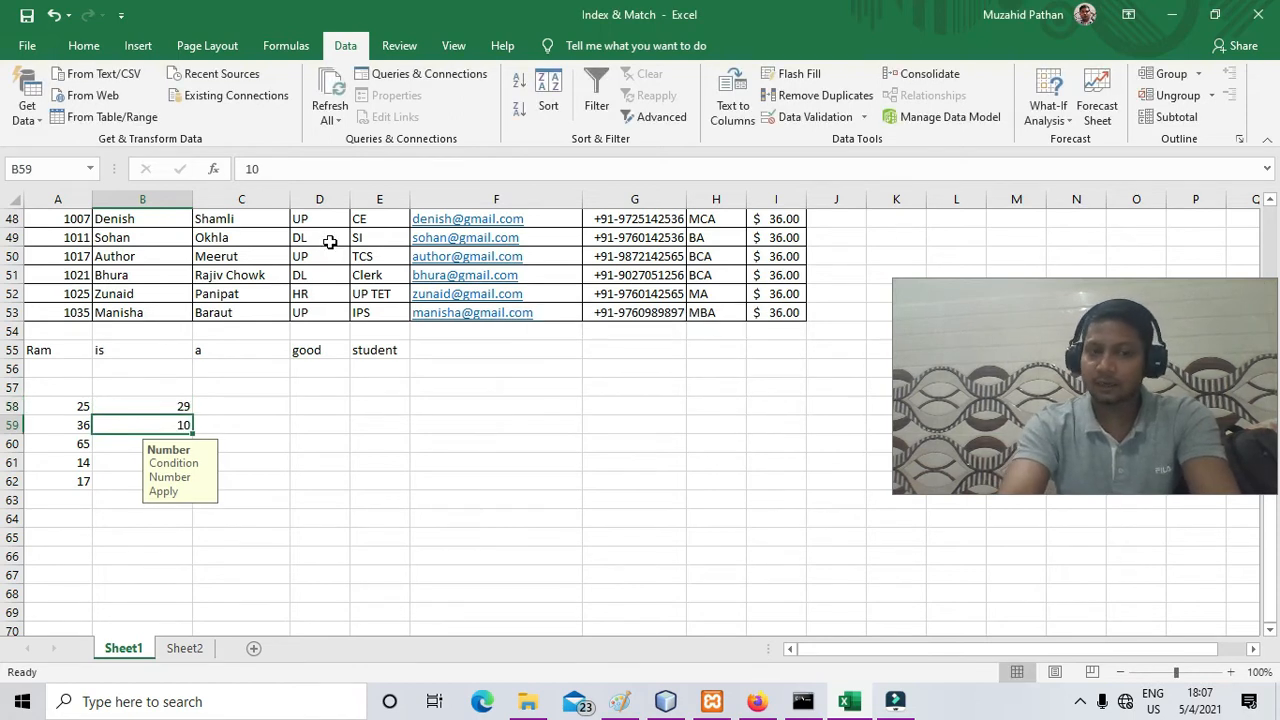
pyautogui.write('65')
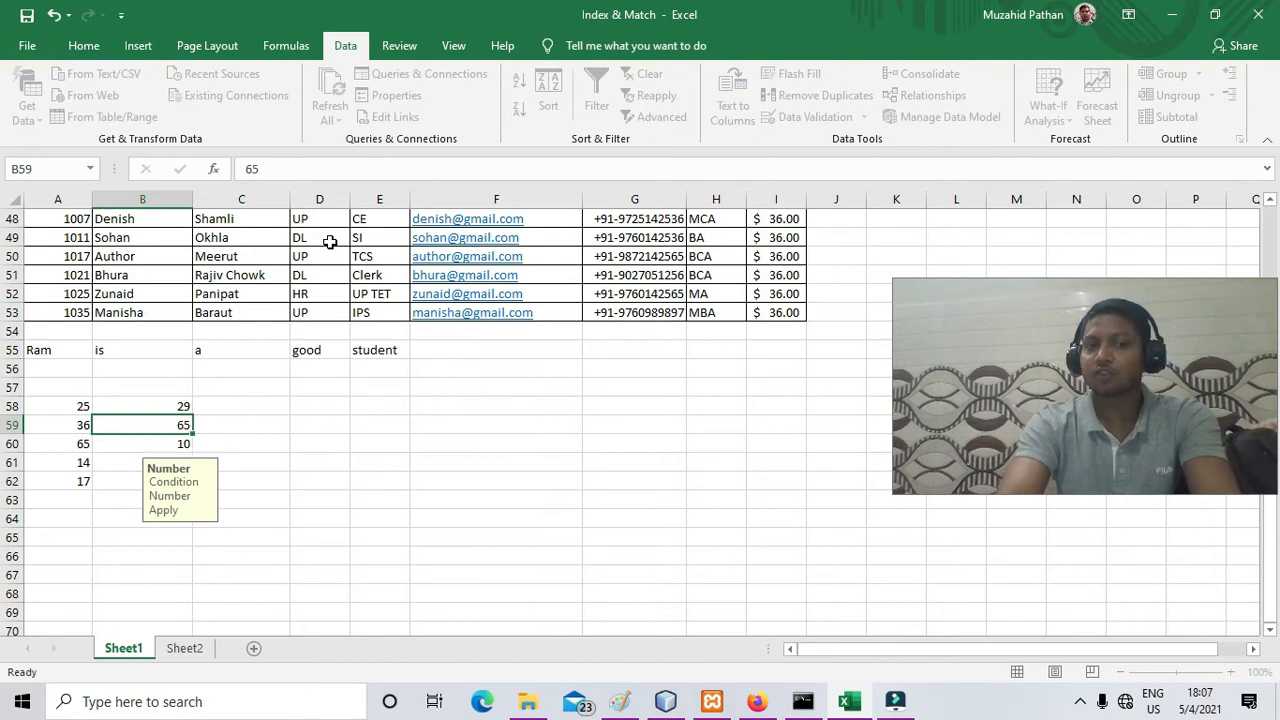
pyautogui.press('Return')
# Lift the number restriction on B58:B62 by setting its data validation to allow any value.
pyautogui.moveTo(159, 402); pyautogui.dragTo(166, 486)
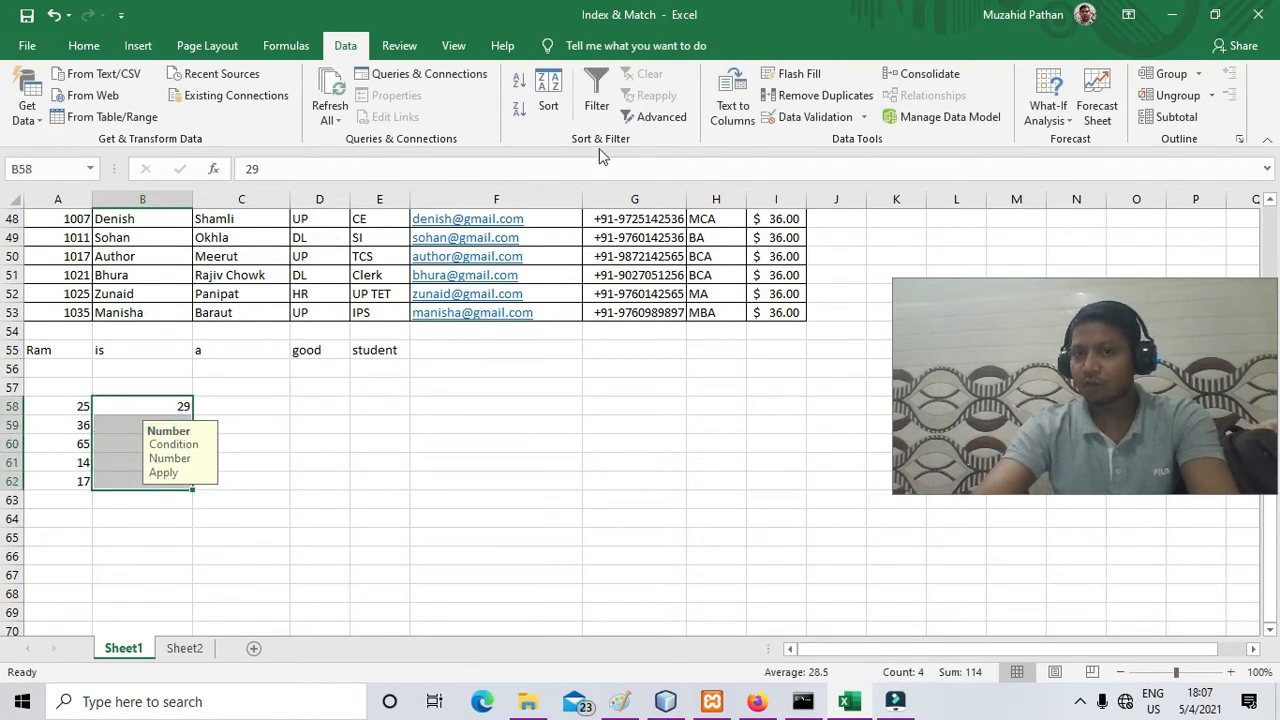
pyautogui.click(807, 120)
pyautogui.click(575, 240)
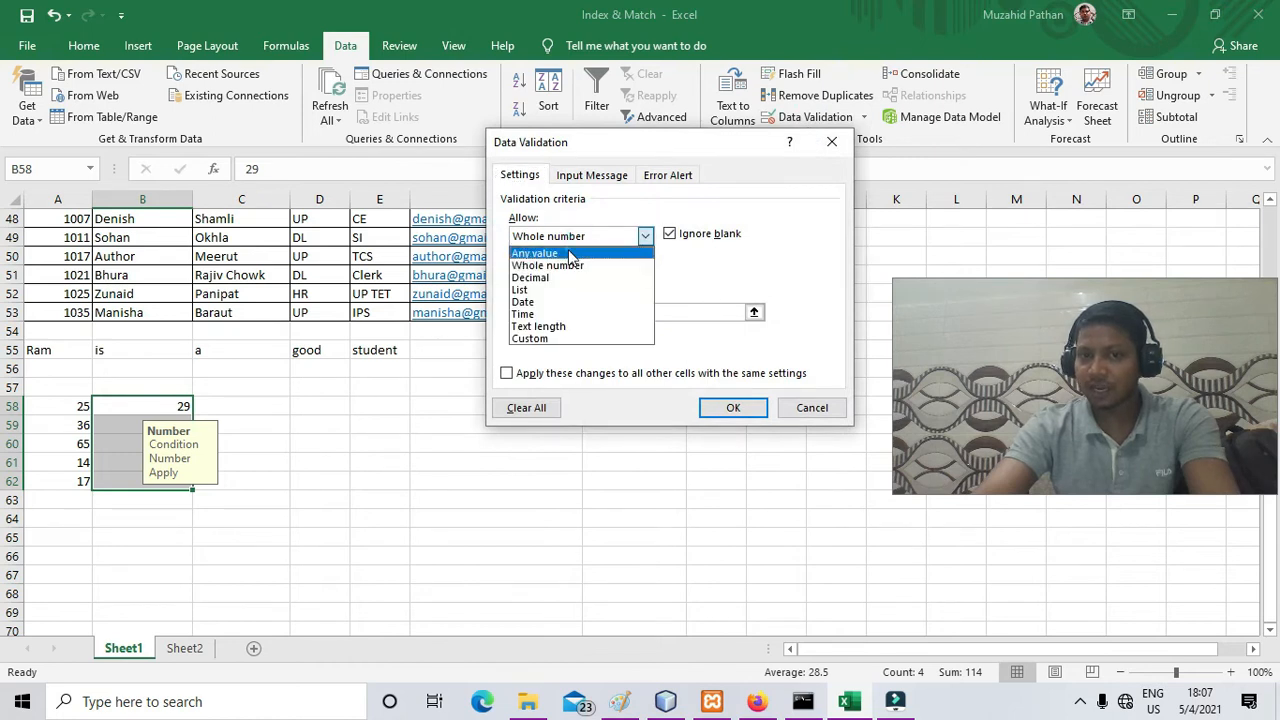
pyautogui.click(580, 251)
pyautogui.click(733, 408)
# Enter 10, 25, 36, 65, 25 and 14 down cells B58 to B63.
pyautogui.click(180, 406)
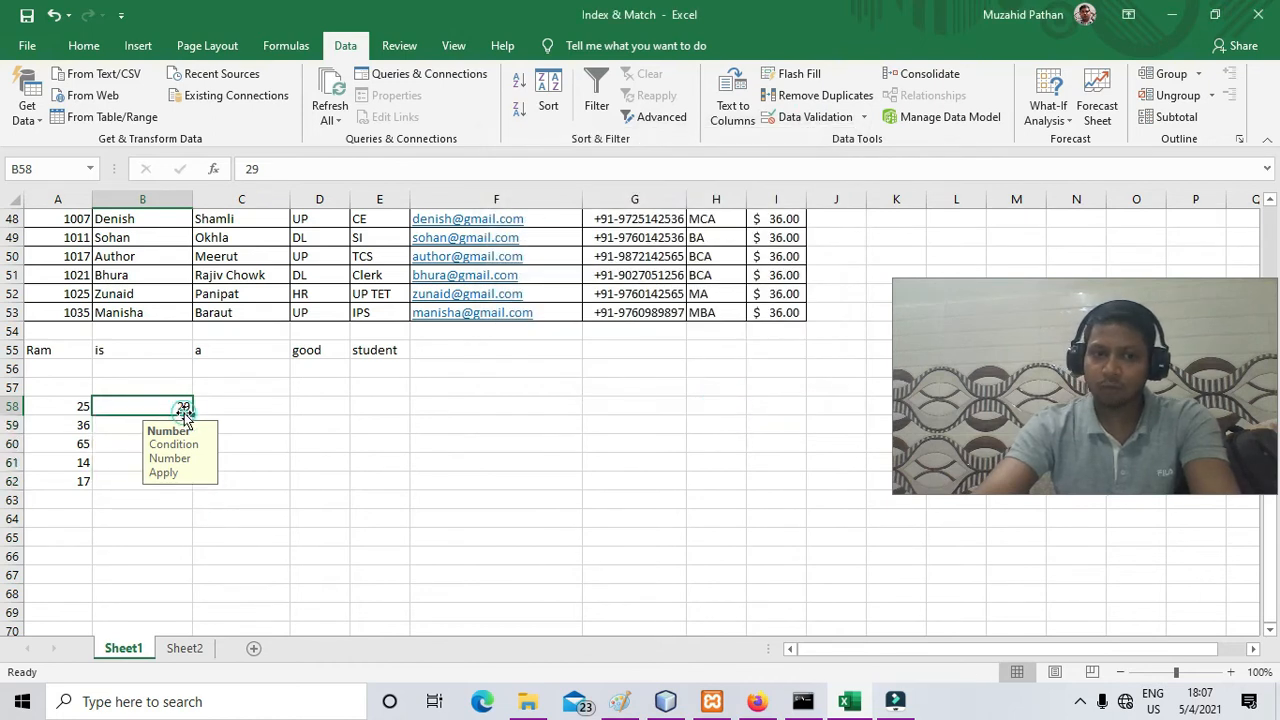
pyautogui.write('10')
pyautogui.press('Return')
pyautogui.write('25')
pyautogui.press('Return')
pyautogui.write('36')
pyautogui.press('Return')
pyautogui.write('65')
pyautogui.press('Return')
pyautogui.write('25')
pyautogui.press('Return')
pyautogui.write('14')
pyautogui.press('Return')
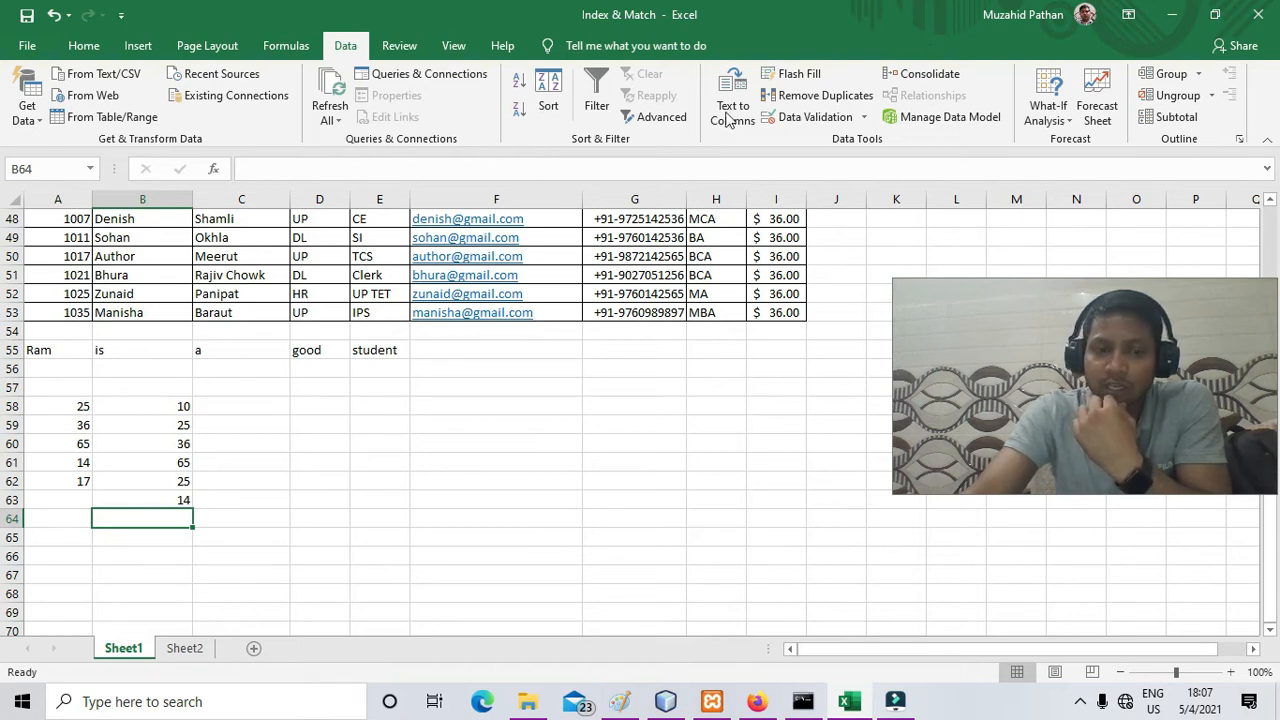
# Add a new worksheet after Sheet2 and select its cell E12 as the destination.
pyautogui.click(188, 648)
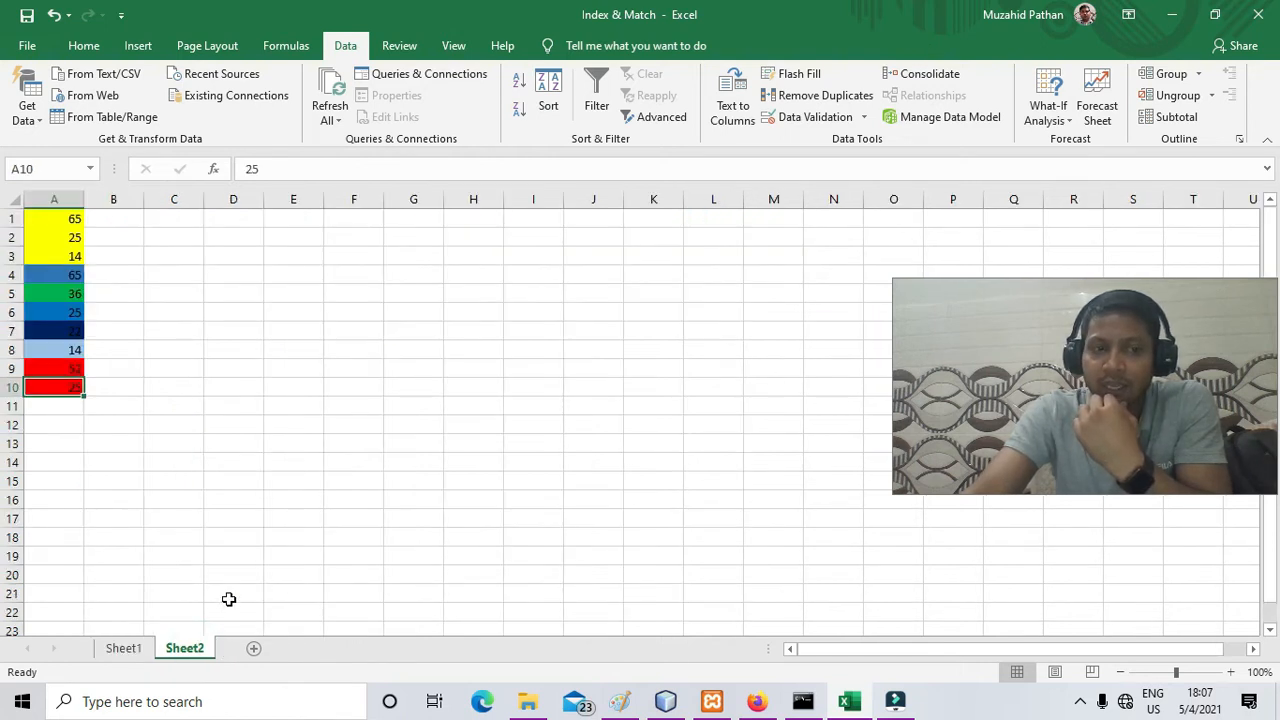
pyautogui.click(253, 649)
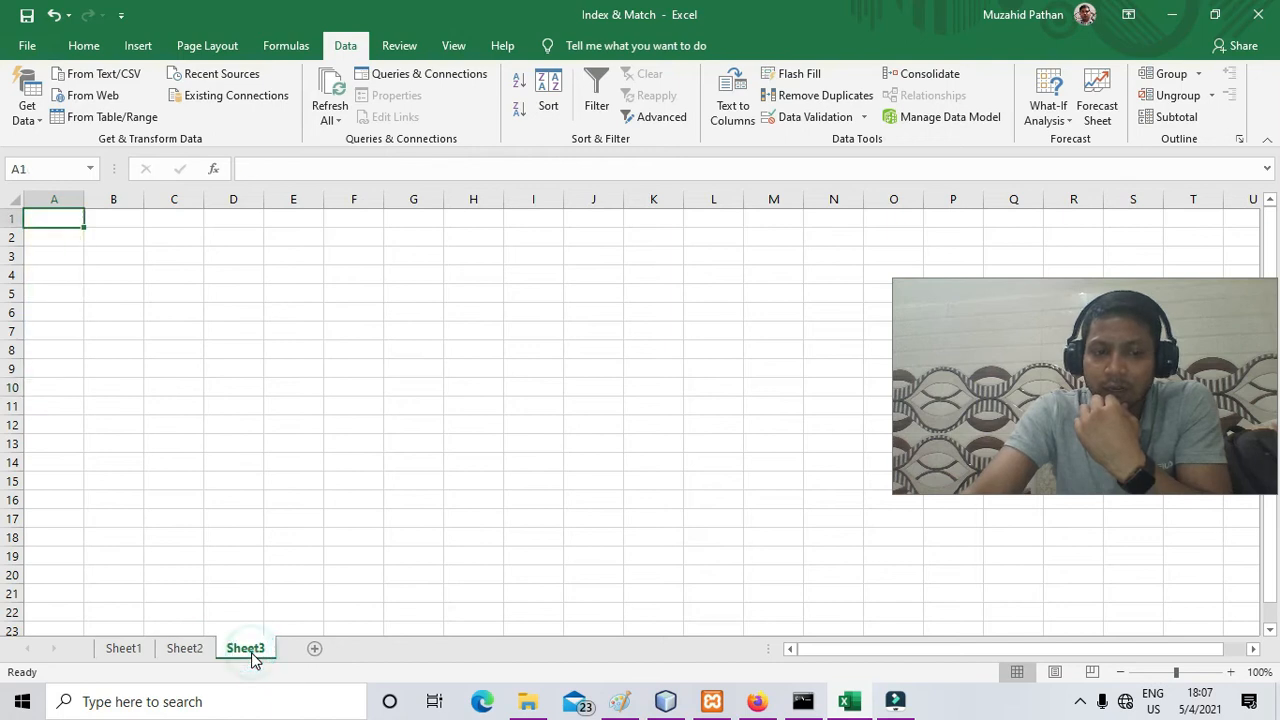
pyautogui.click(294, 424)
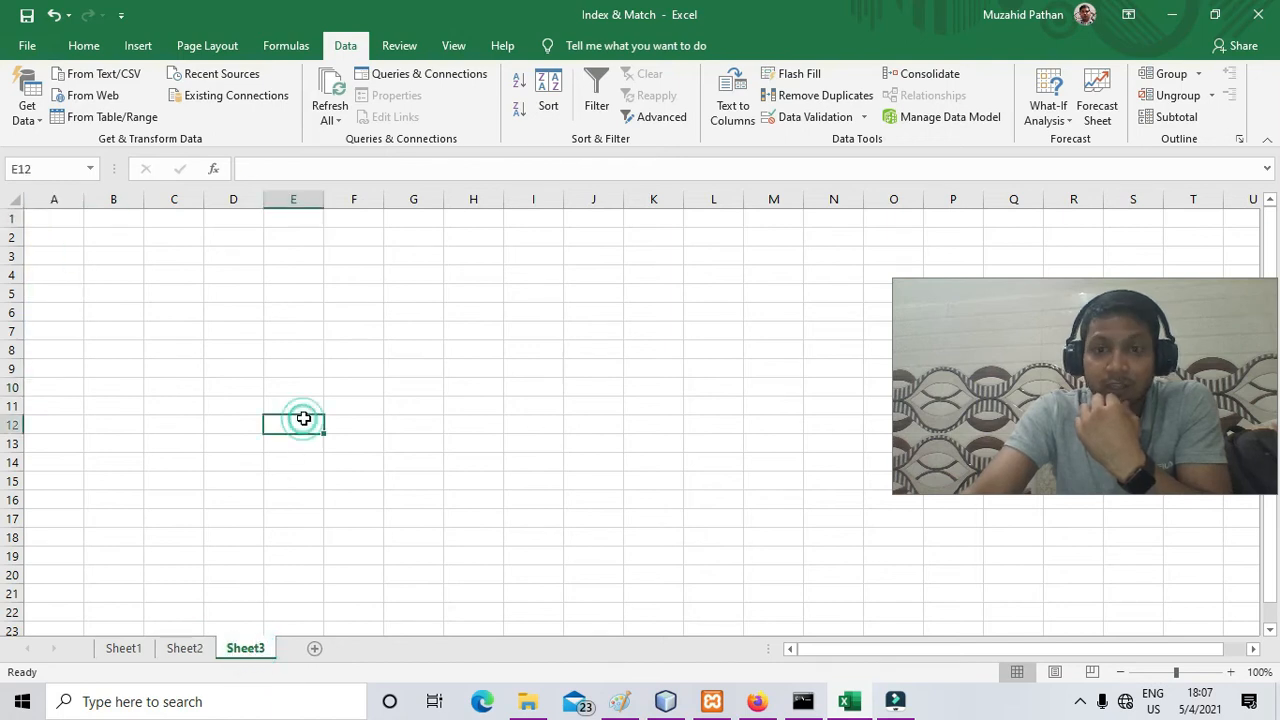
# Consolidate Sheet2 cells A1 and A2 with the Sum function into cell E12 of Sheet3.
pyautogui.click(940, 78)
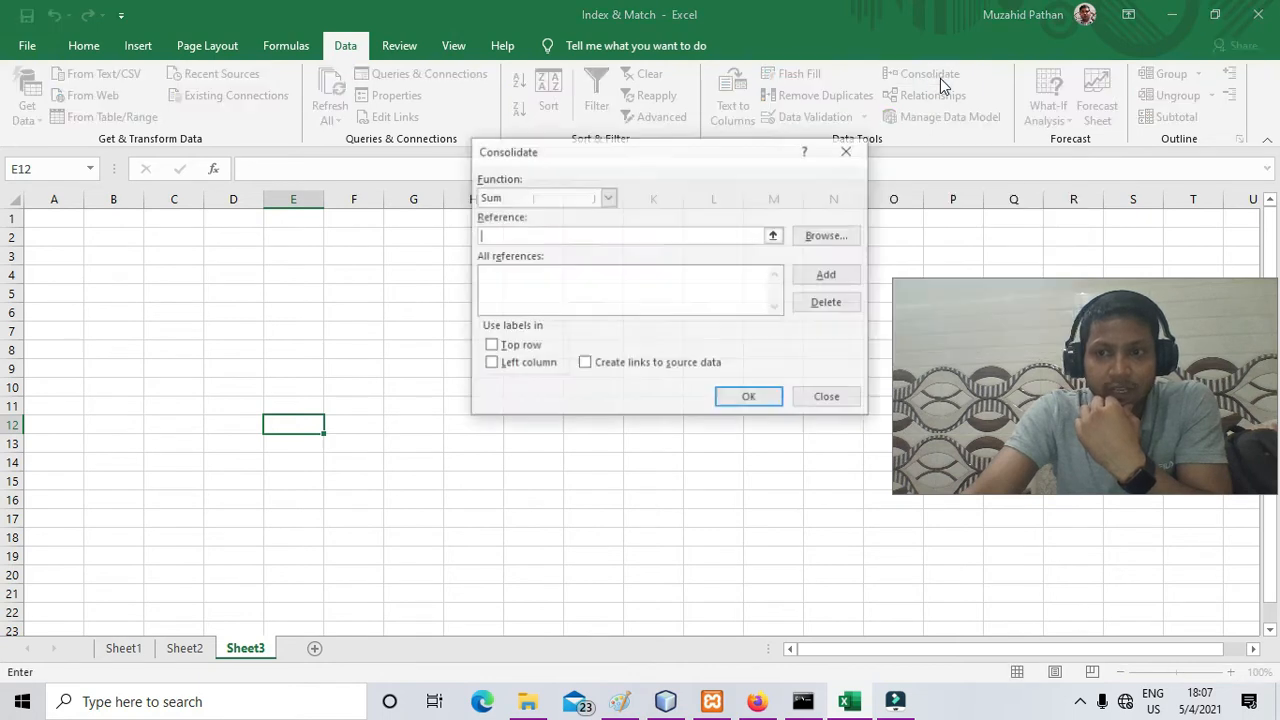
pyautogui.click(538, 235)
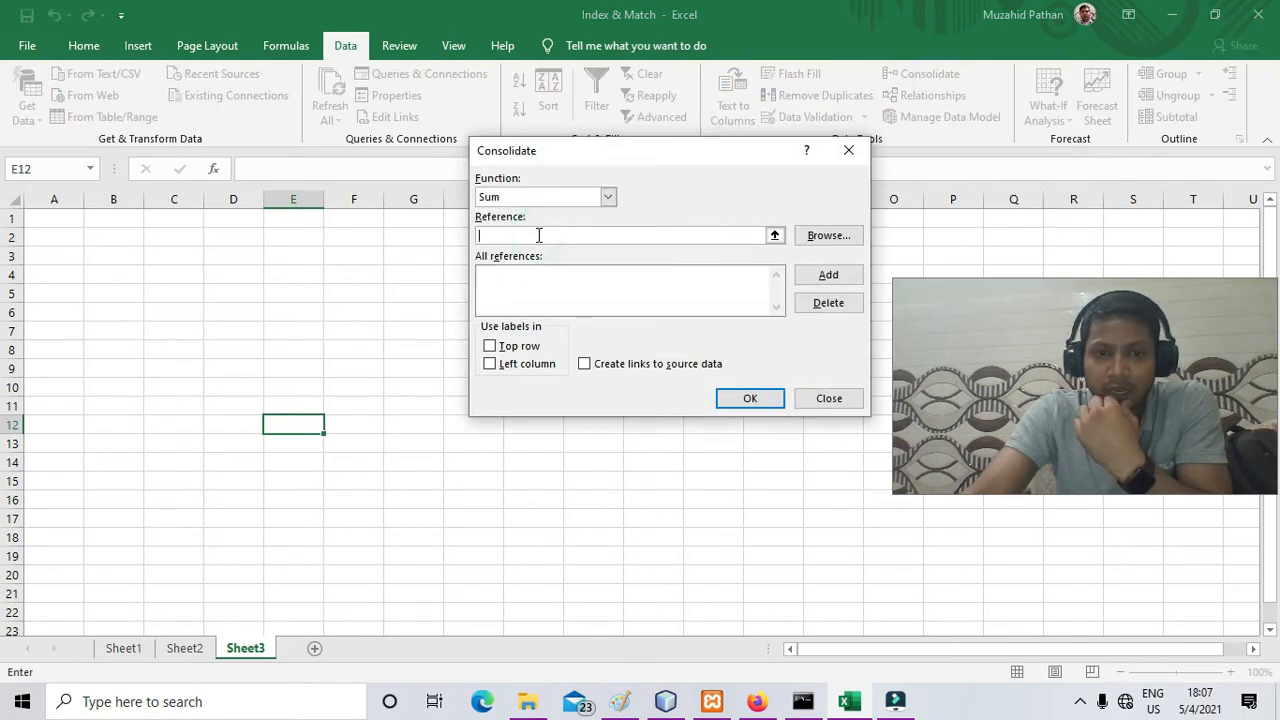
pyautogui.click(178, 649)
pyautogui.click(57, 216)
pyautogui.click(806, 277)
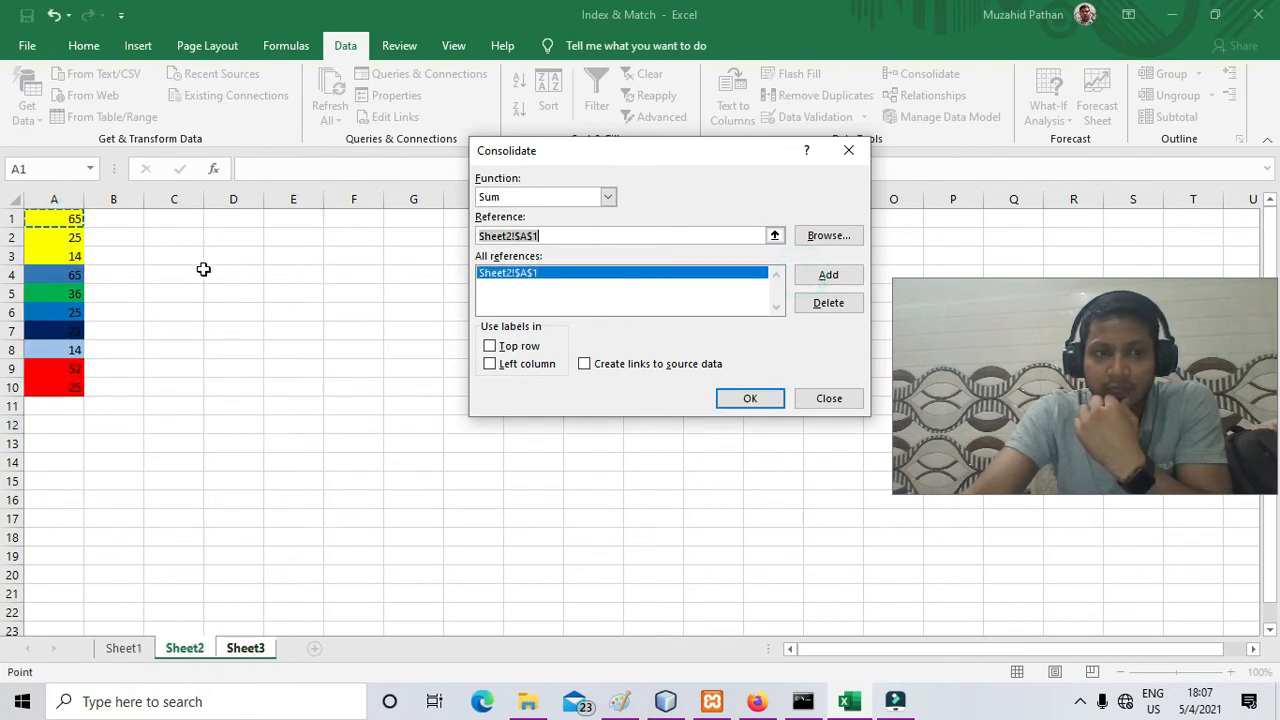
pyautogui.click(77, 240)
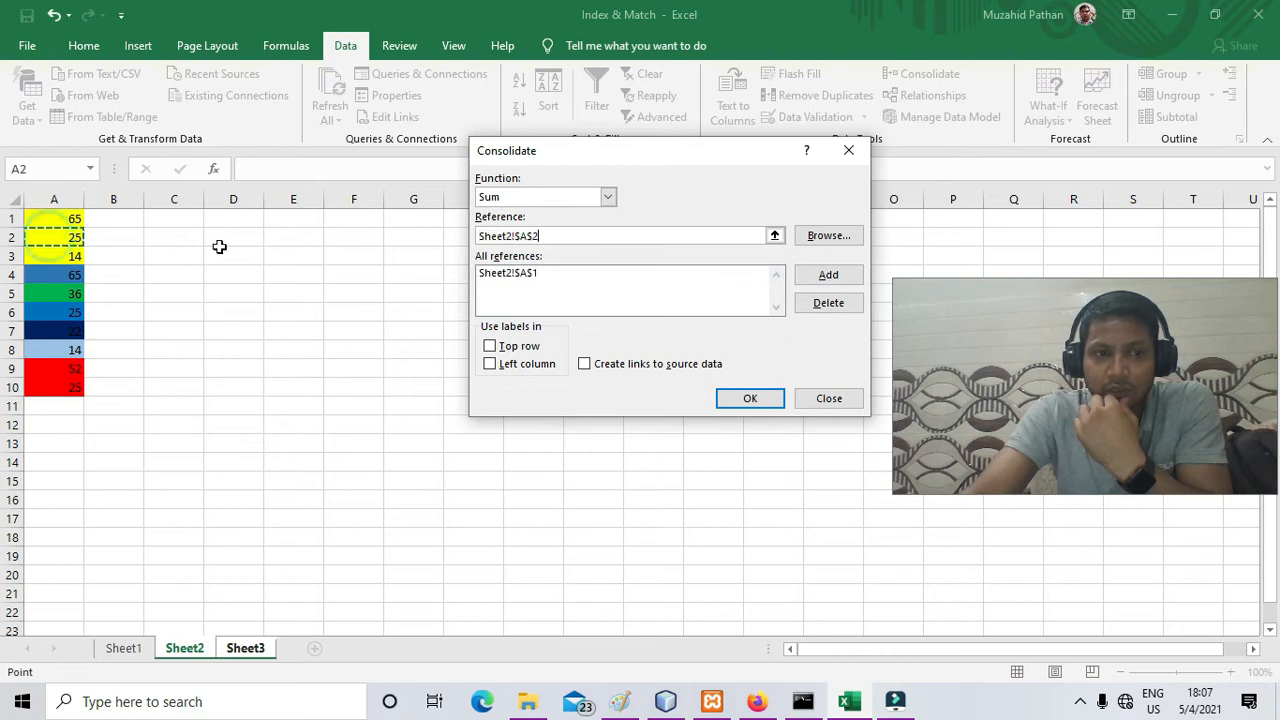
pyautogui.click(814, 274)
pyautogui.click(245, 650)
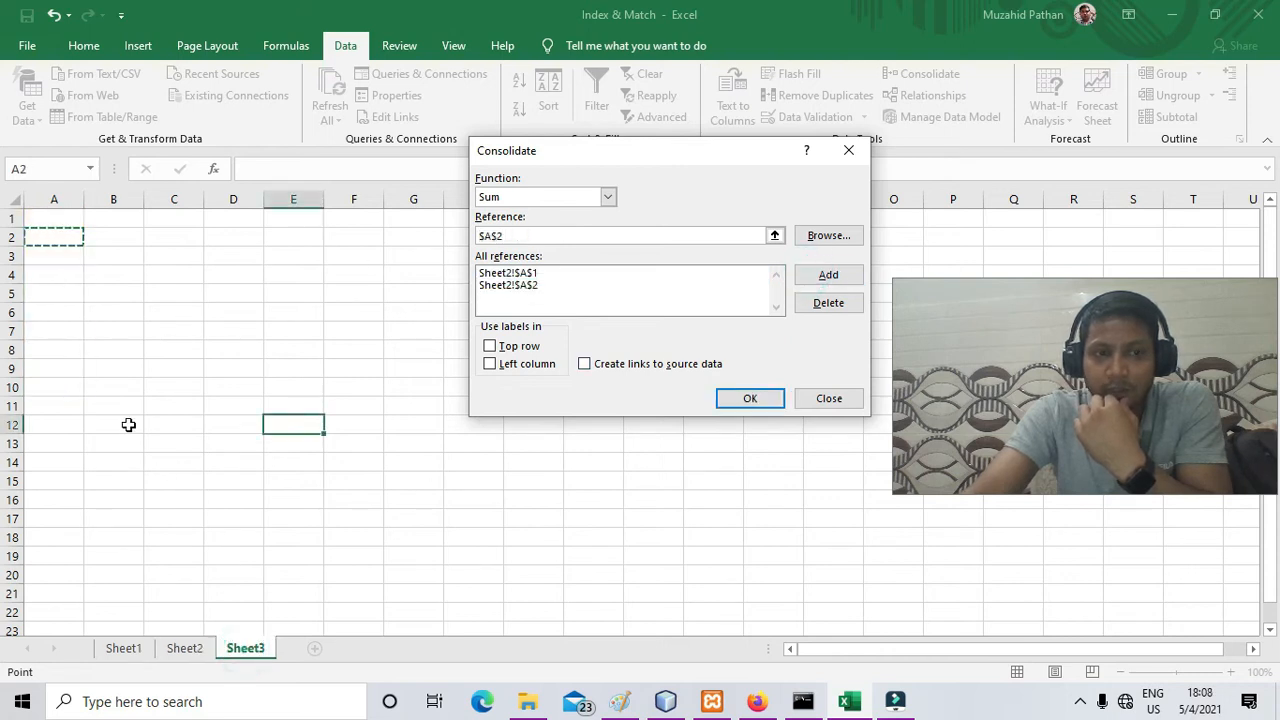
pyautogui.click(764, 398)
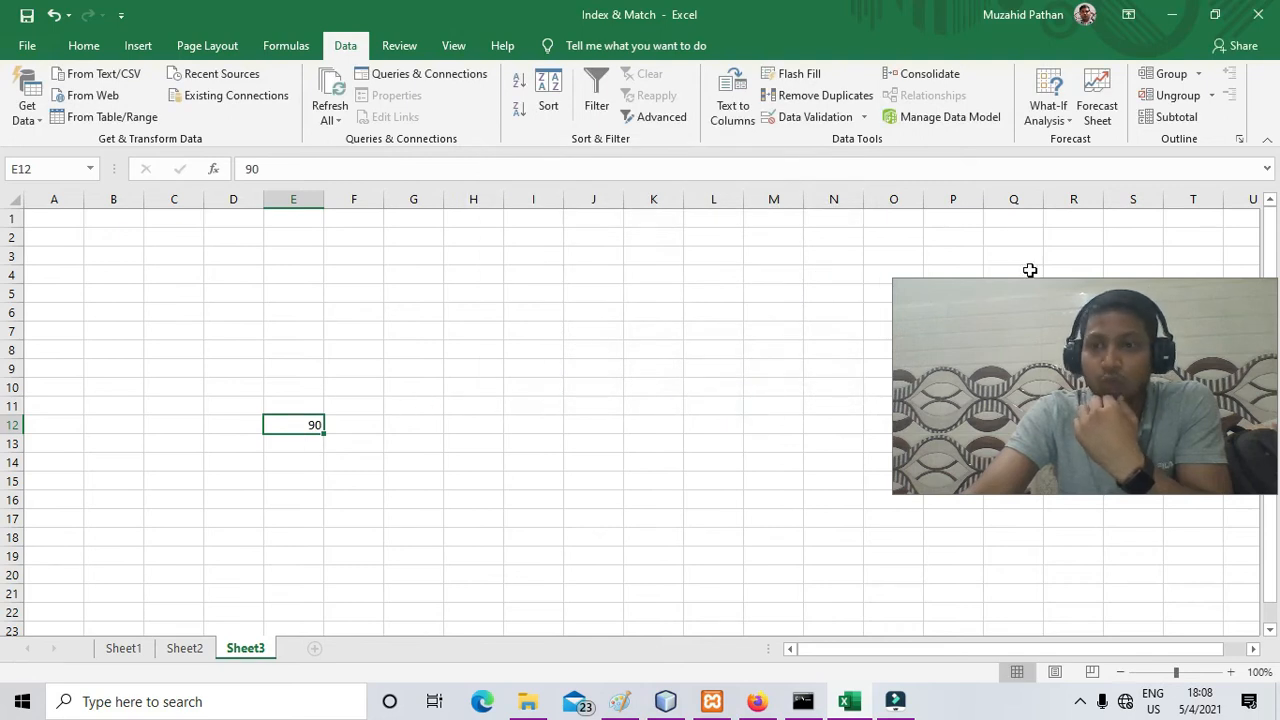
# Review the saved references and the available functions in Consolidate, closing it without applying anything.
pyautogui.click(925, 74)
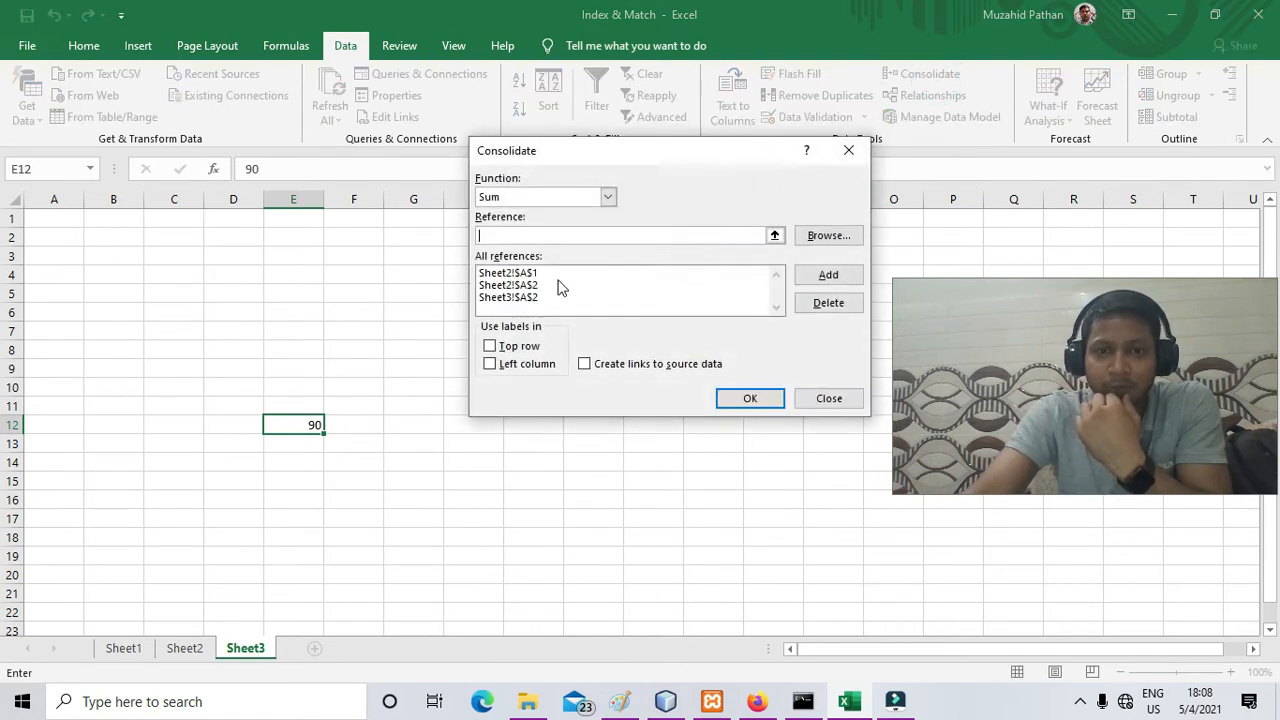
pyautogui.click(525, 198)
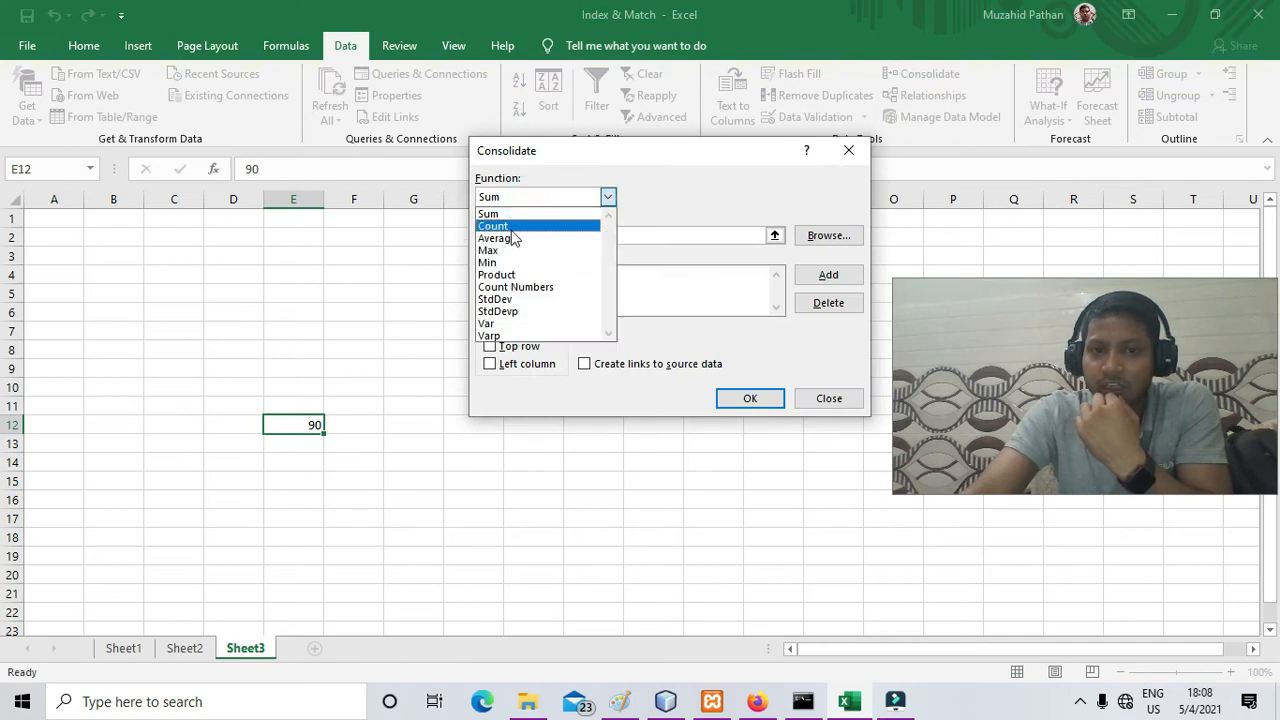
pyautogui.click(814, 398)
pyautogui.click(668, 348)
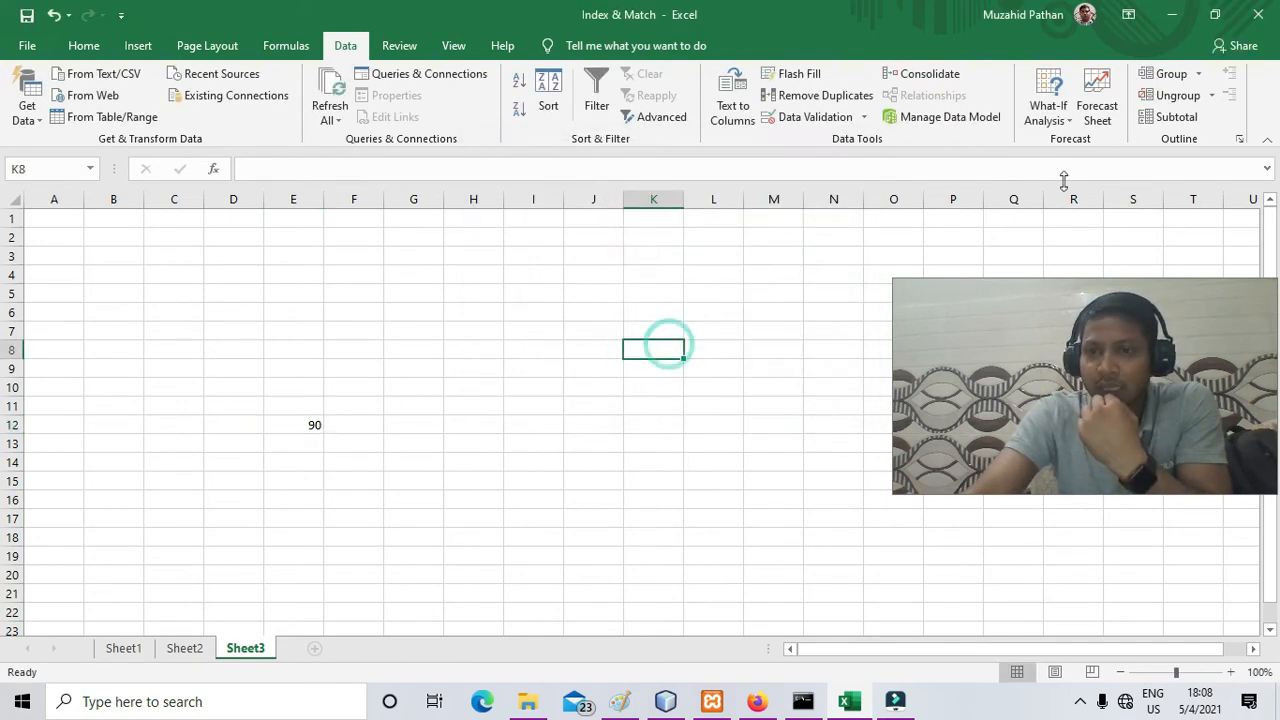
# Create scenario A in the Scenario Manager with F1 as the changing cell and a value of 251.
pyautogui.click(1062, 122)
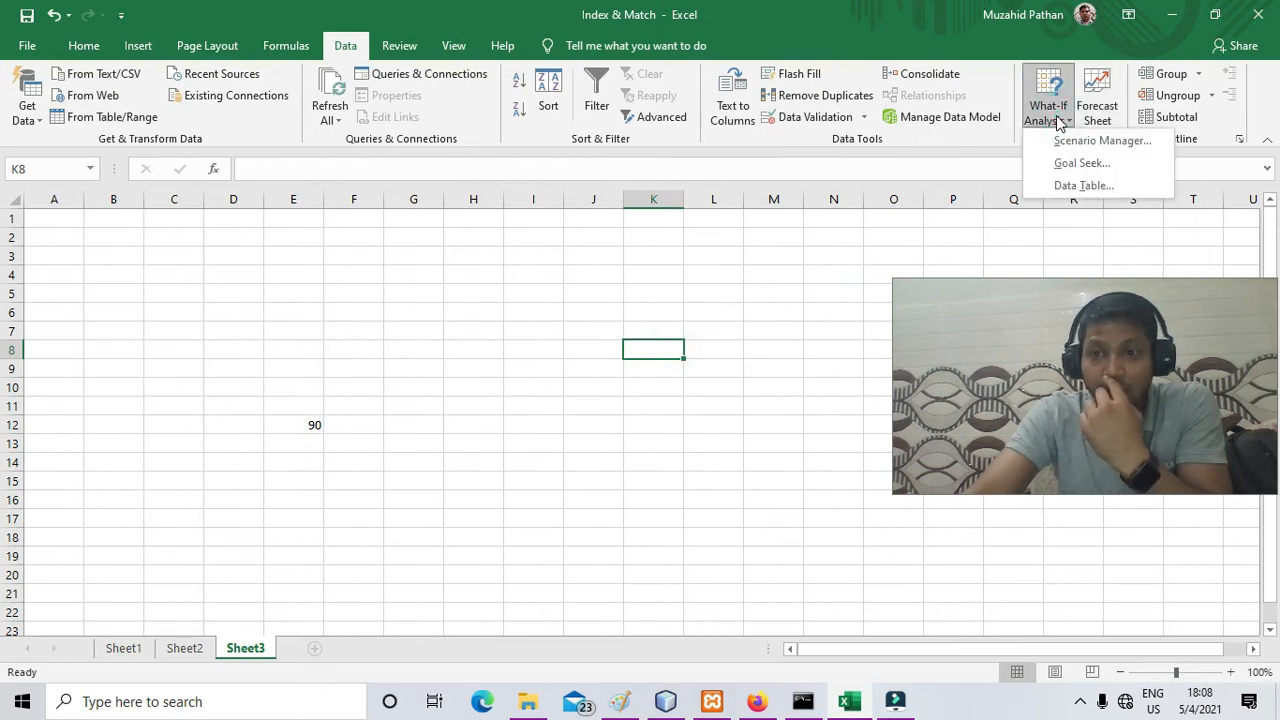
pyautogui.click(506, 309)
pyautogui.click(469, 214)
pyautogui.click(375, 225)
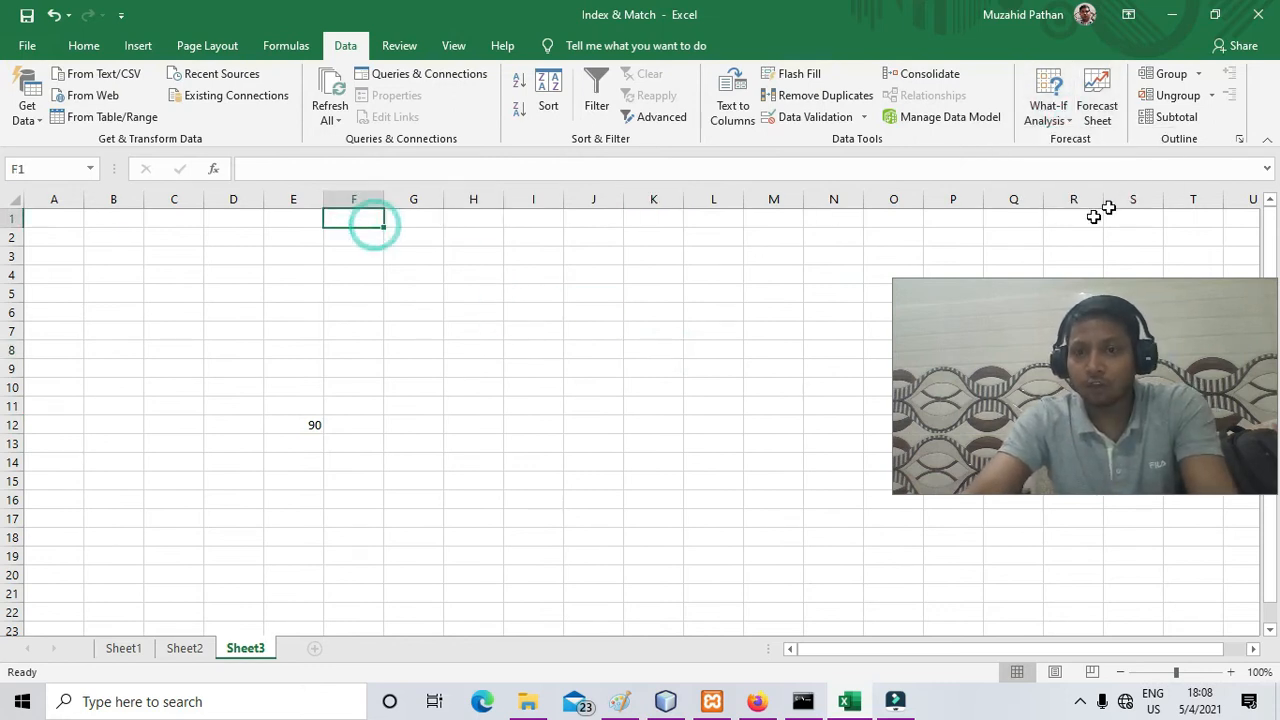
pyautogui.click(1048, 118)
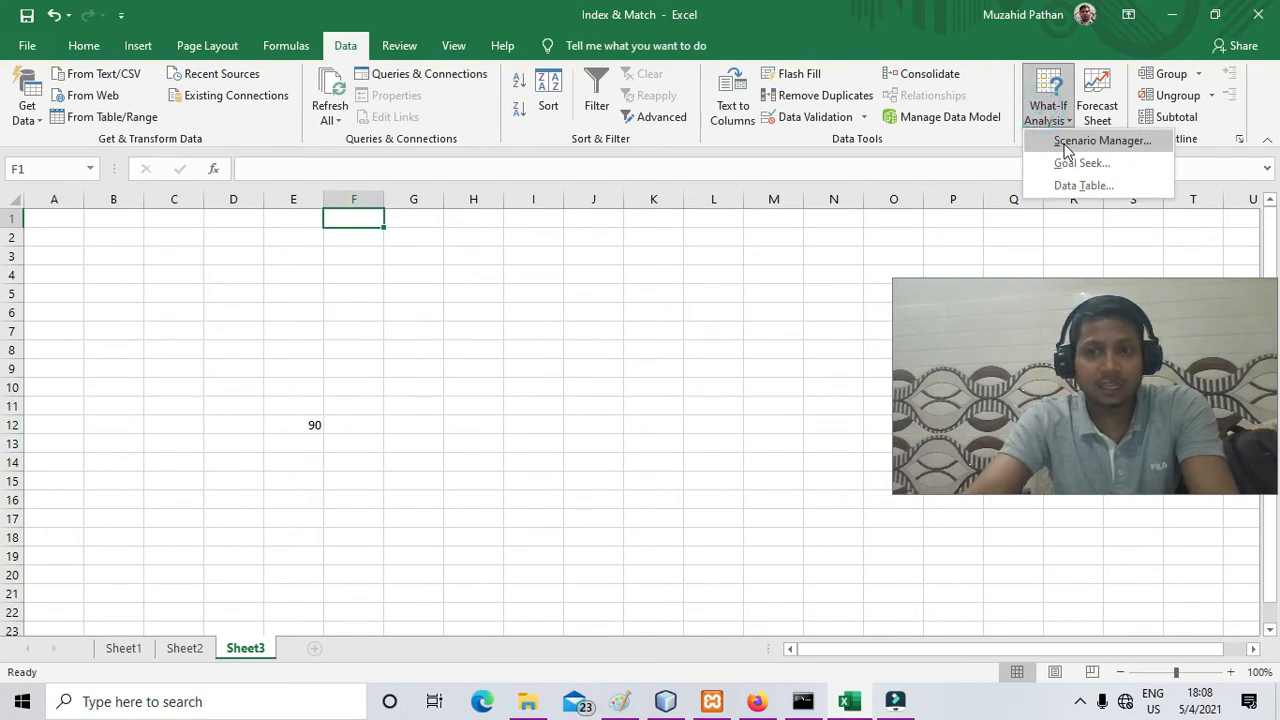
pyautogui.click(1066, 145)
pyautogui.click(803, 170)
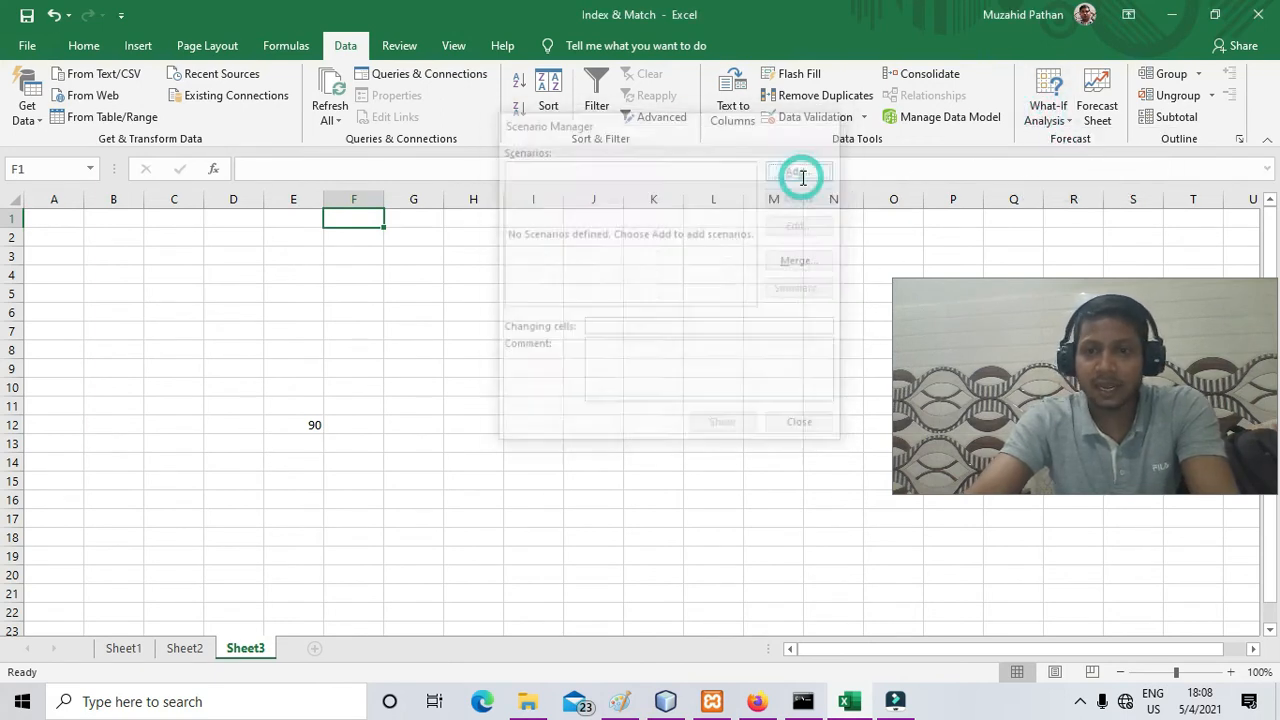
pyautogui.write('A')
pyautogui.press('Return')
pyautogui.write('10')
pyautogui.press('Return')
# Add scenario B with a value of 365 for cell F1.
pyautogui.click(752, 168)
pyautogui.write('B')
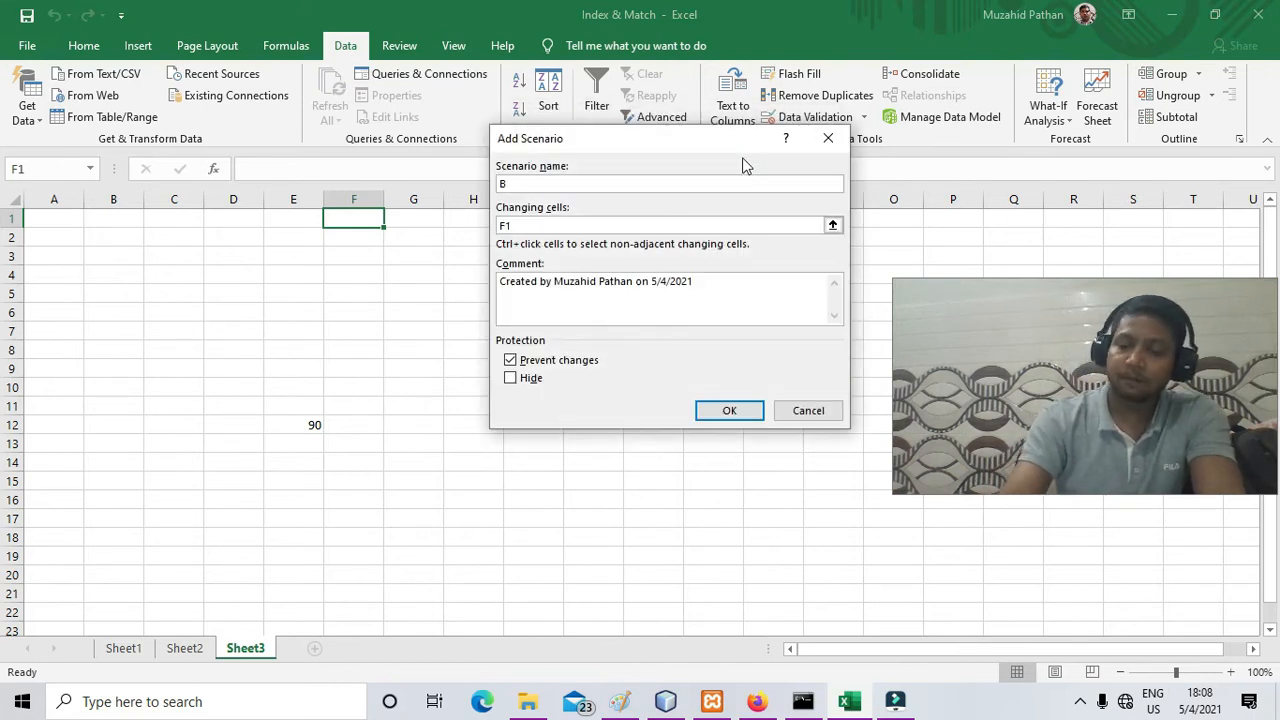
pyautogui.press('Return')
pyautogui.write('20')
pyautogui.press('Return')
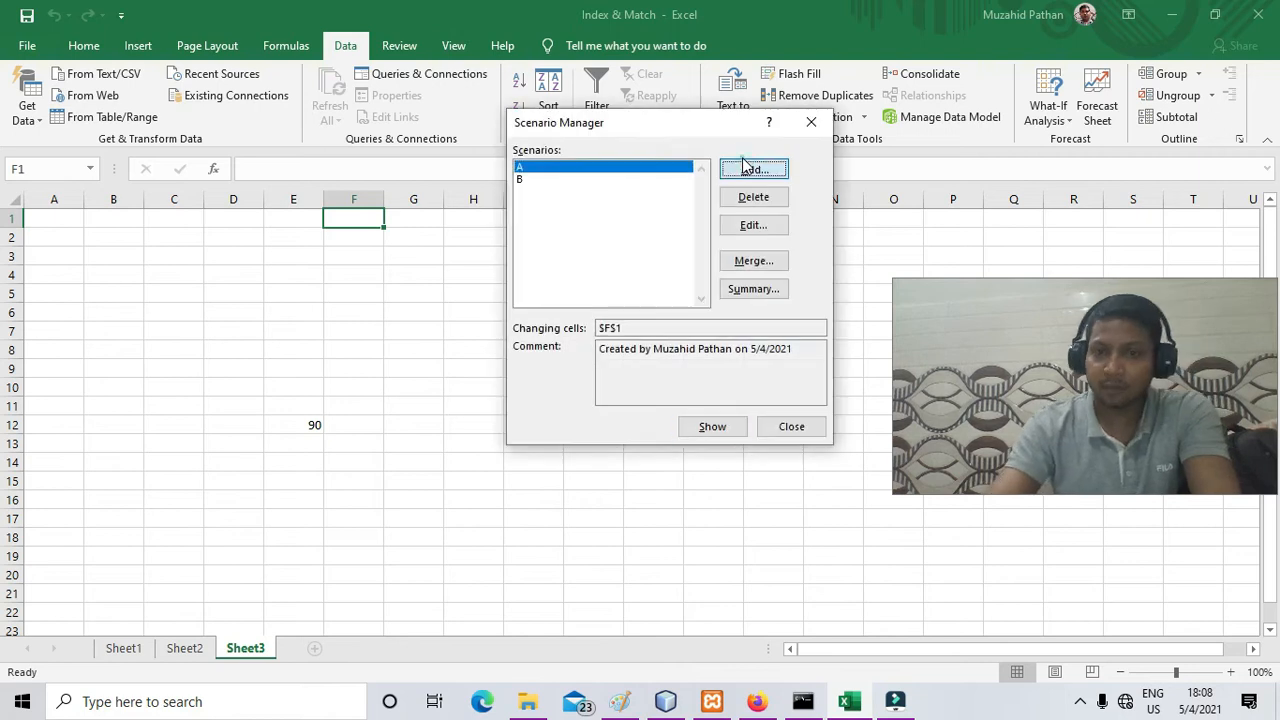
# Add scenario C with a value of 251 for cell F1.
pyautogui.click(745, 168)
pyautogui.write('C')
pyautogui.press('Return')
pyautogui.write('2')
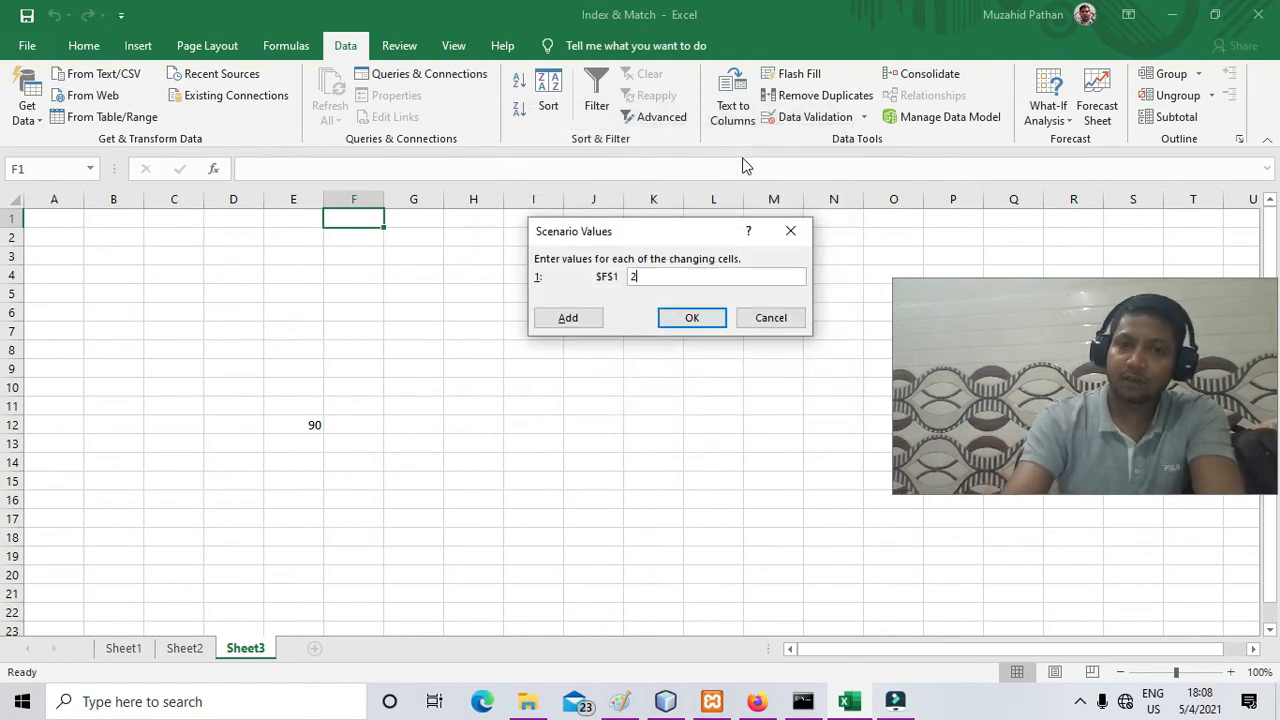
pyautogui.write('51')
pyautogui.press('Return')
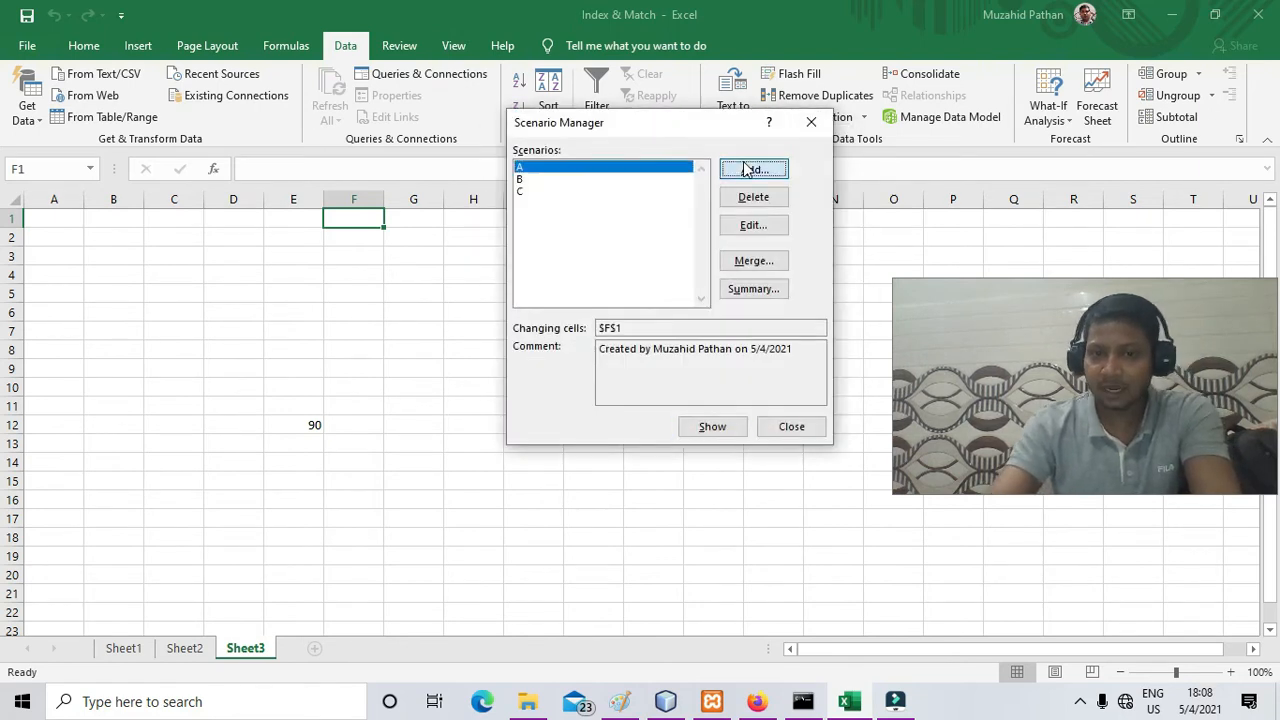
# Add scenario D with a value of 254 for cell F1.
pyautogui.click(745, 166)
pyautogui.write('D')
pyautogui.press('Return')
pyautogui.write('54')
pyautogui.press('Return')
# Add scenario E with a value of 652 for cell F1.
pyautogui.click(743, 162)
pyautogui.write('E')
pyautogui.press('Return')
pyautogui.write('52')
pyautogui.press('Return')
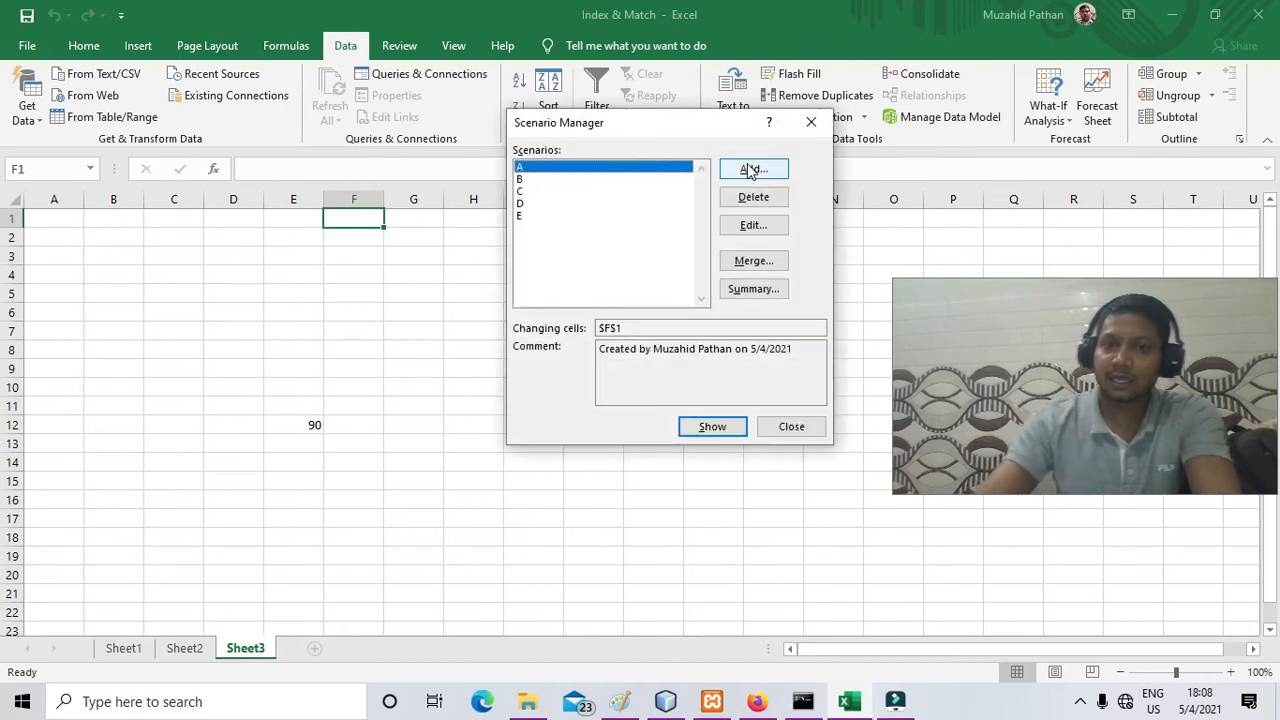
# Show scenarios A, B, C and D one after another in cell F1.
pyautogui.moveTo(578, 124); pyautogui.dragTo(726, 106)
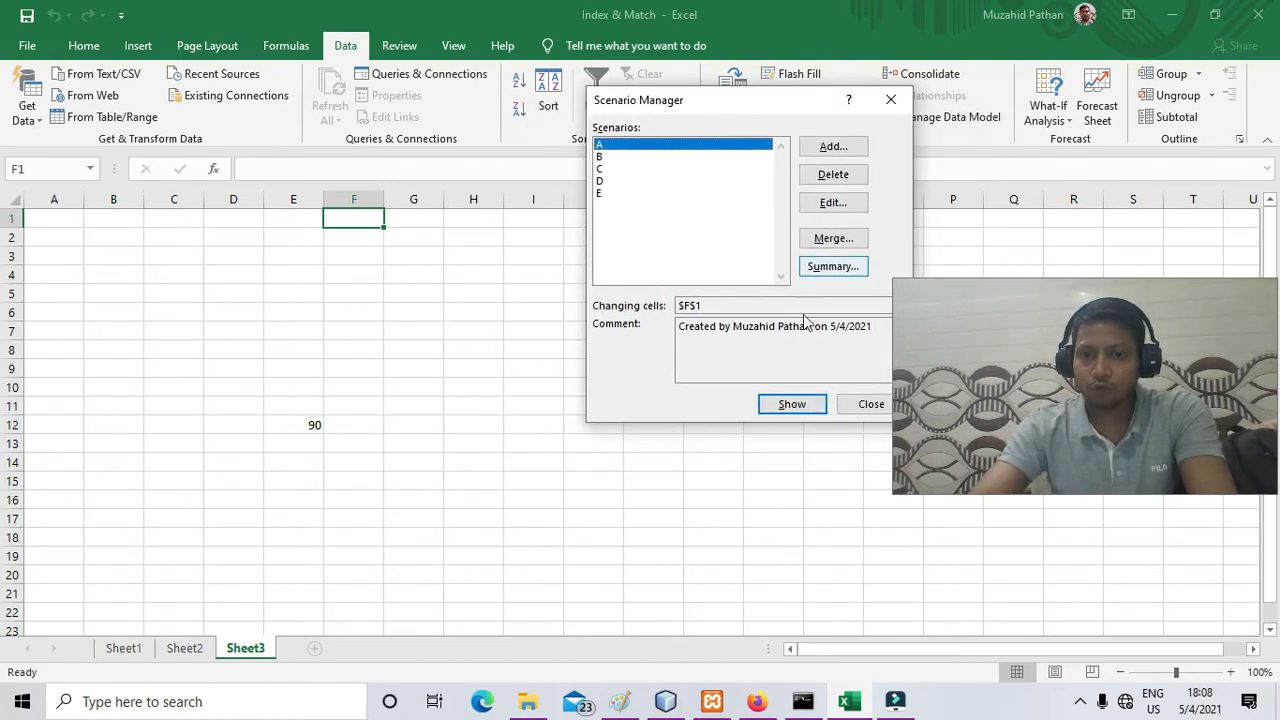
pyautogui.click(789, 410)
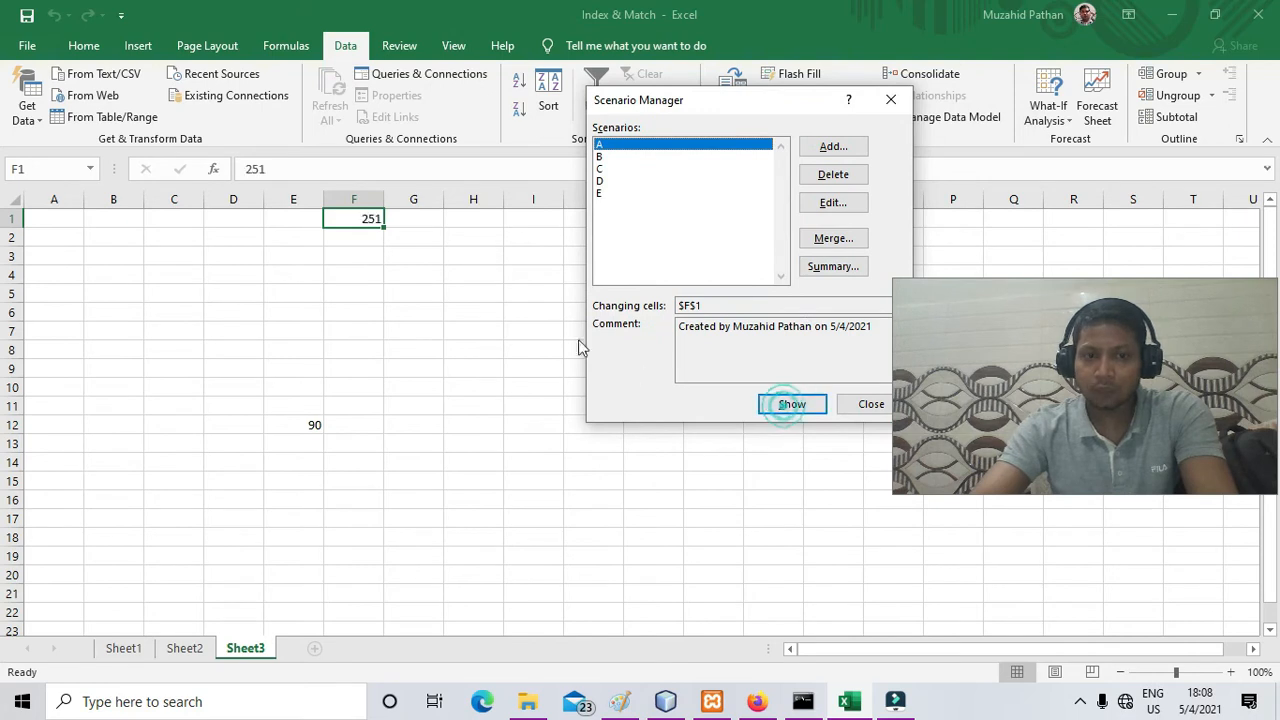
pyautogui.click(603, 157)
pyautogui.click(775, 404)
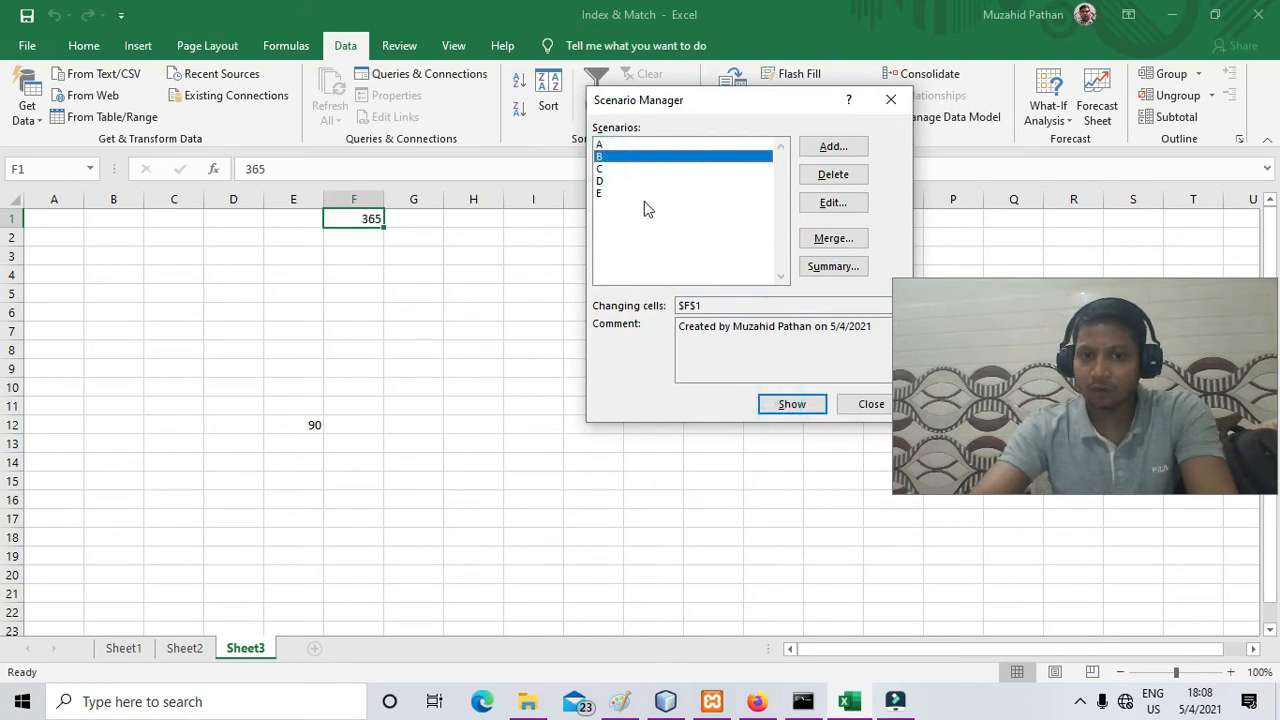
pyautogui.click(601, 168)
pyautogui.click(770, 404)
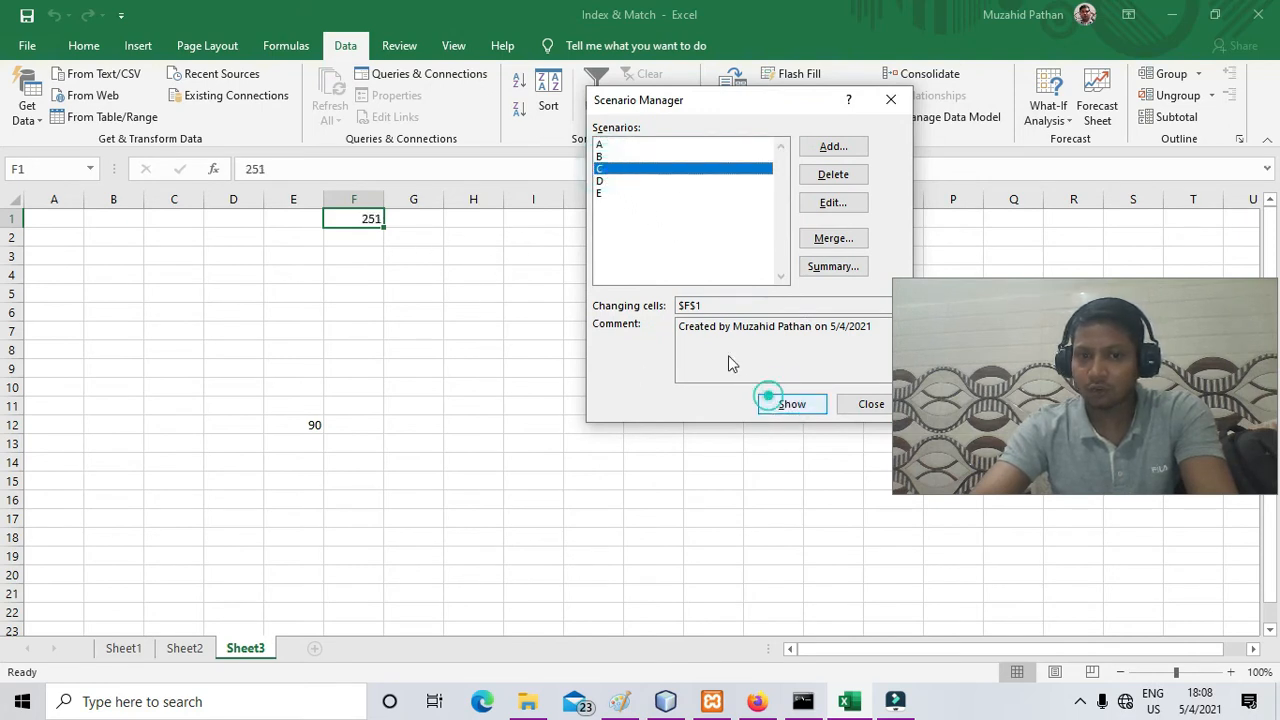
pyautogui.click(600, 180)
pyautogui.click(772, 404)
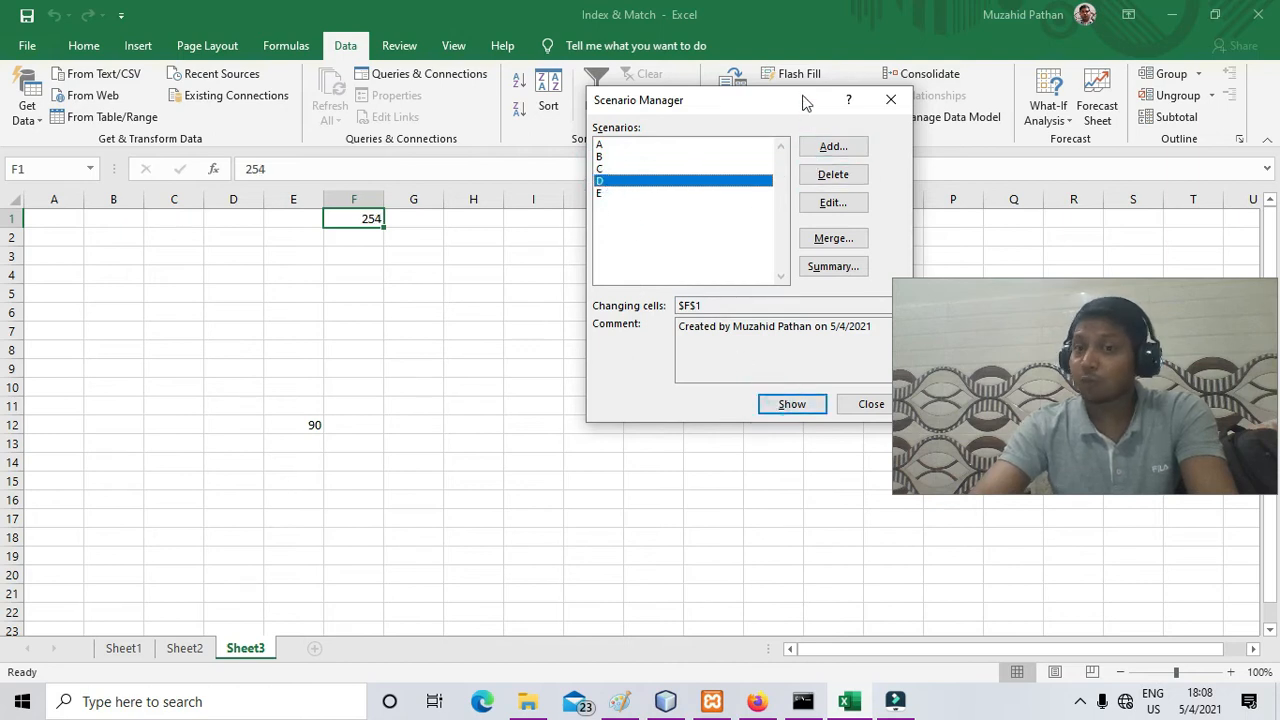
# Generate a scenario summary report with G1 as the result cell.
pyautogui.moveTo(806, 104); pyautogui.dragTo(683, 118)
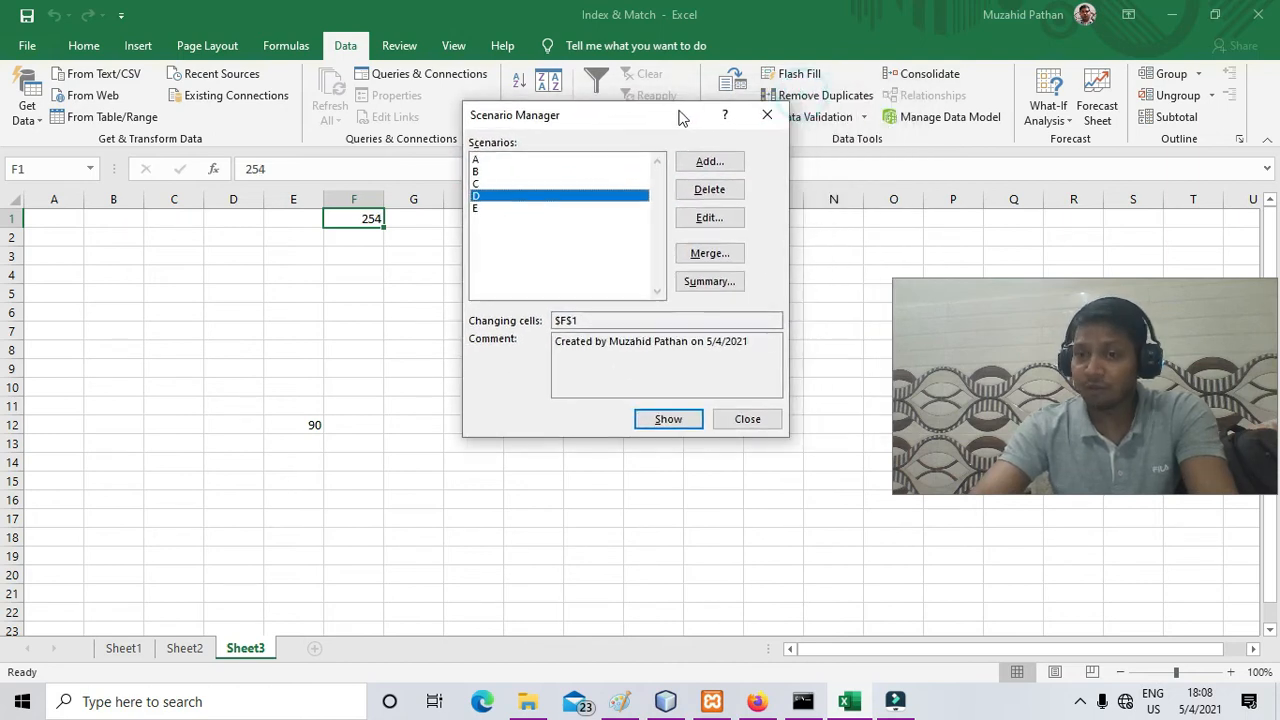
pyautogui.click(697, 282)
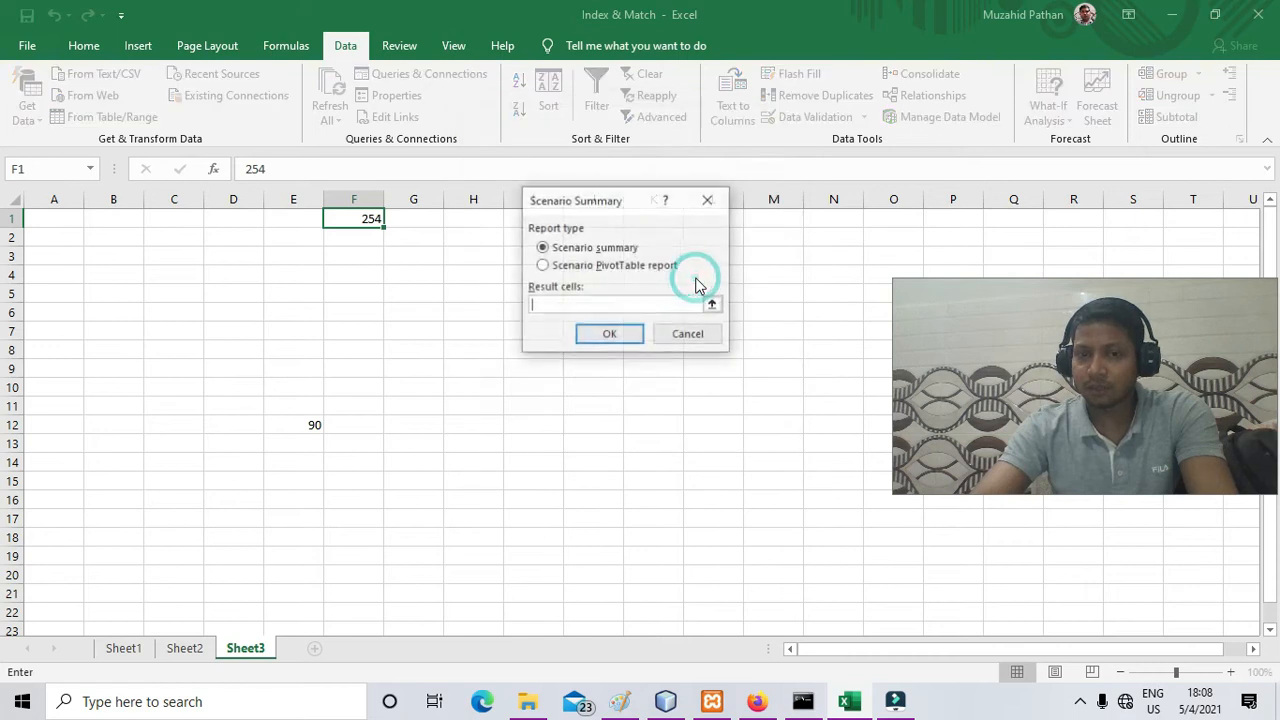
pyautogui.click(415, 218)
pyautogui.click(597, 335)
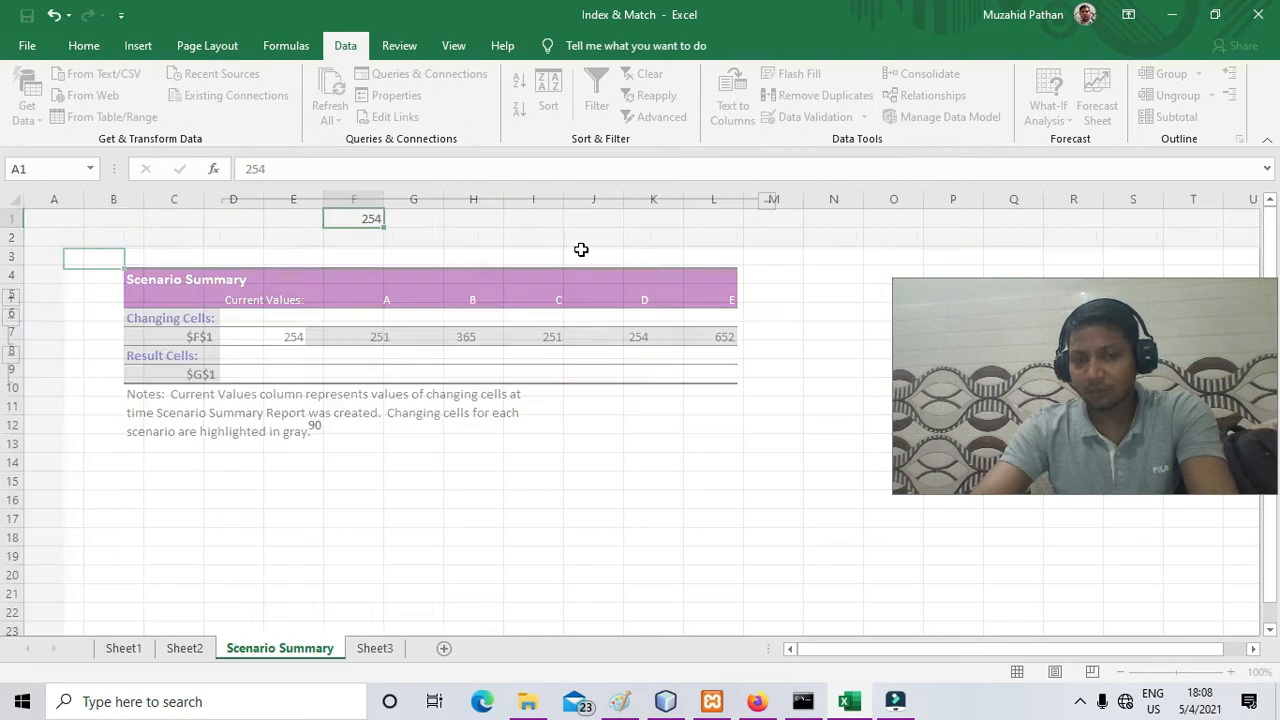
pyautogui.moveTo(710, 288); pyautogui.dragTo(710, 323)
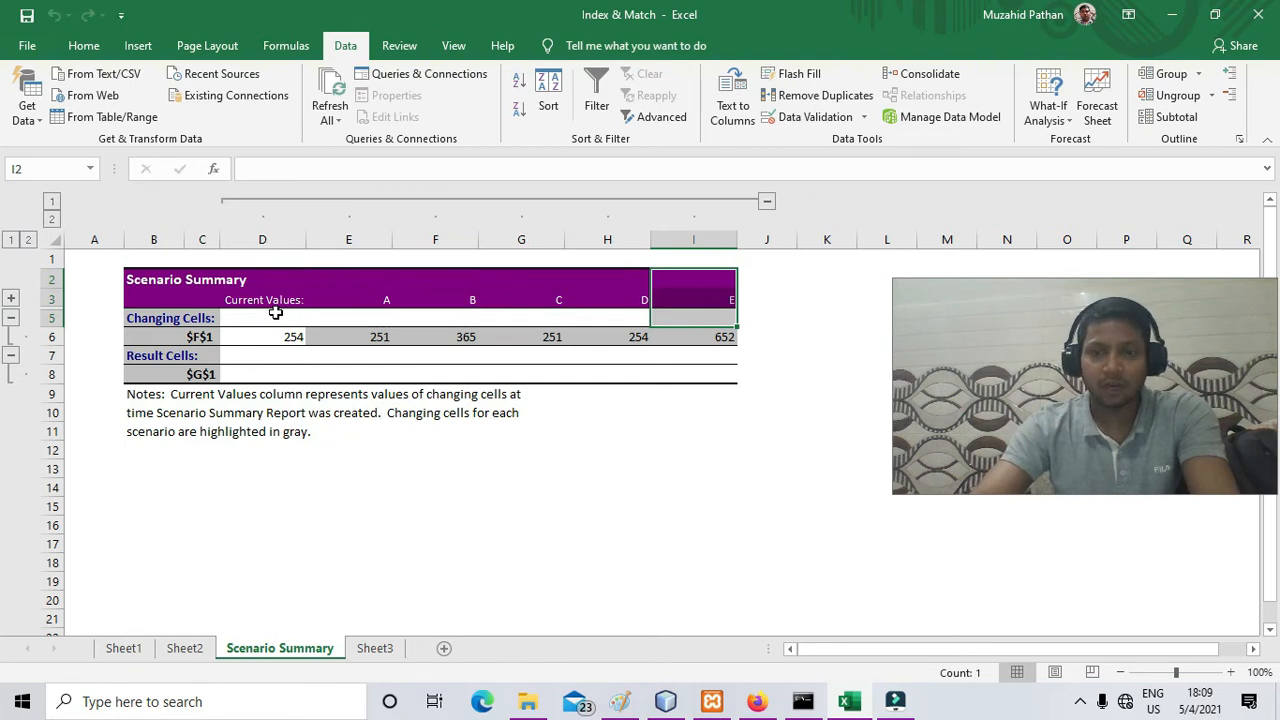
# Add a new blank worksheet directly after Sheet2.
pyautogui.click(184, 648)
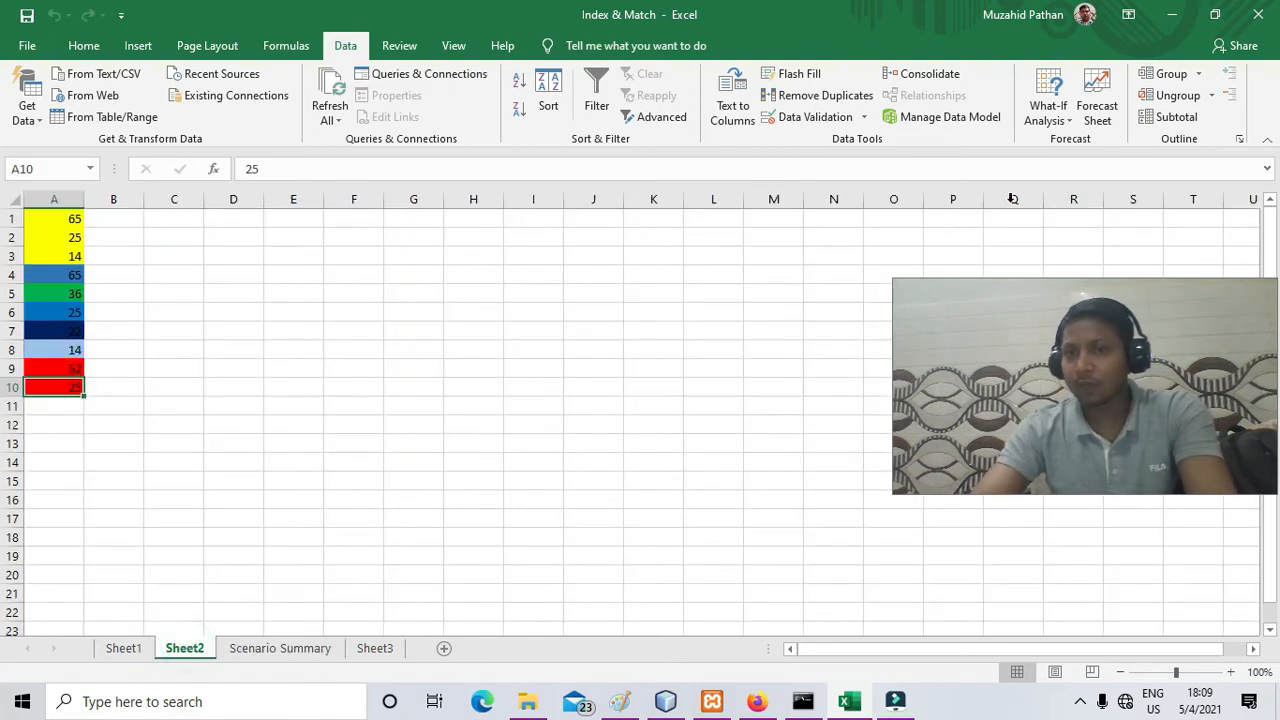
pyautogui.click(1050, 112)
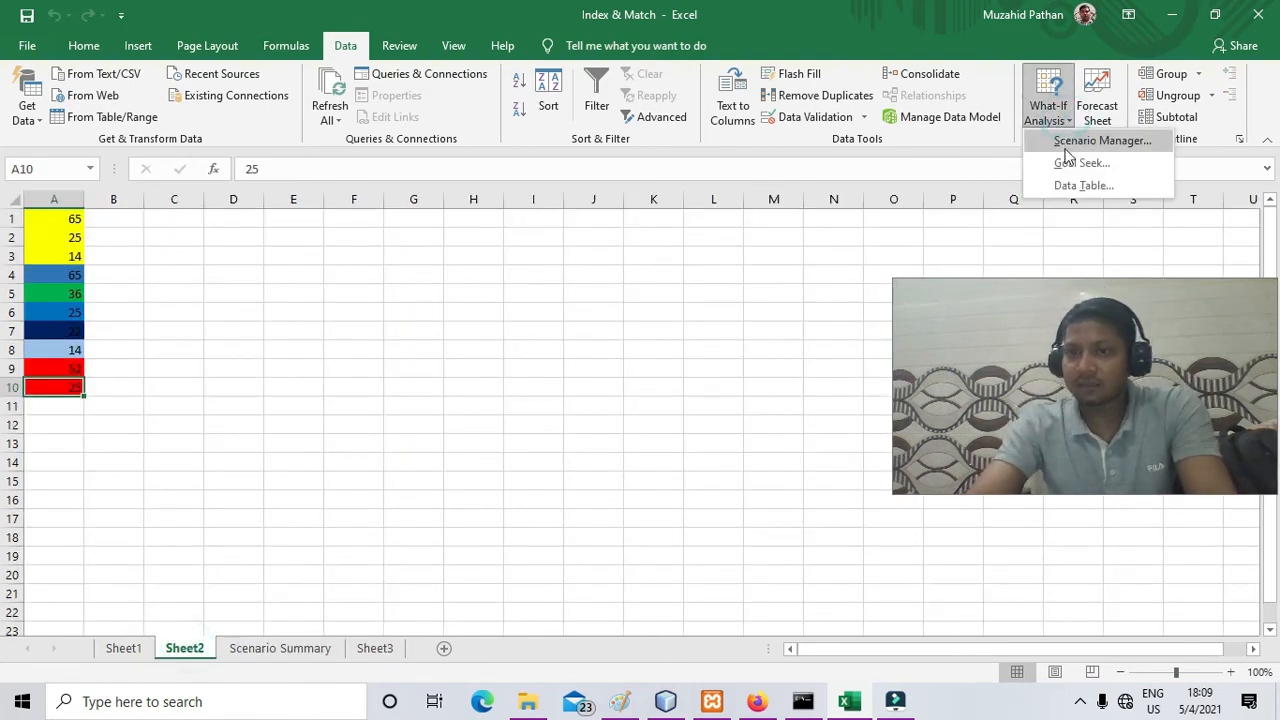
pyautogui.click(350, 648)
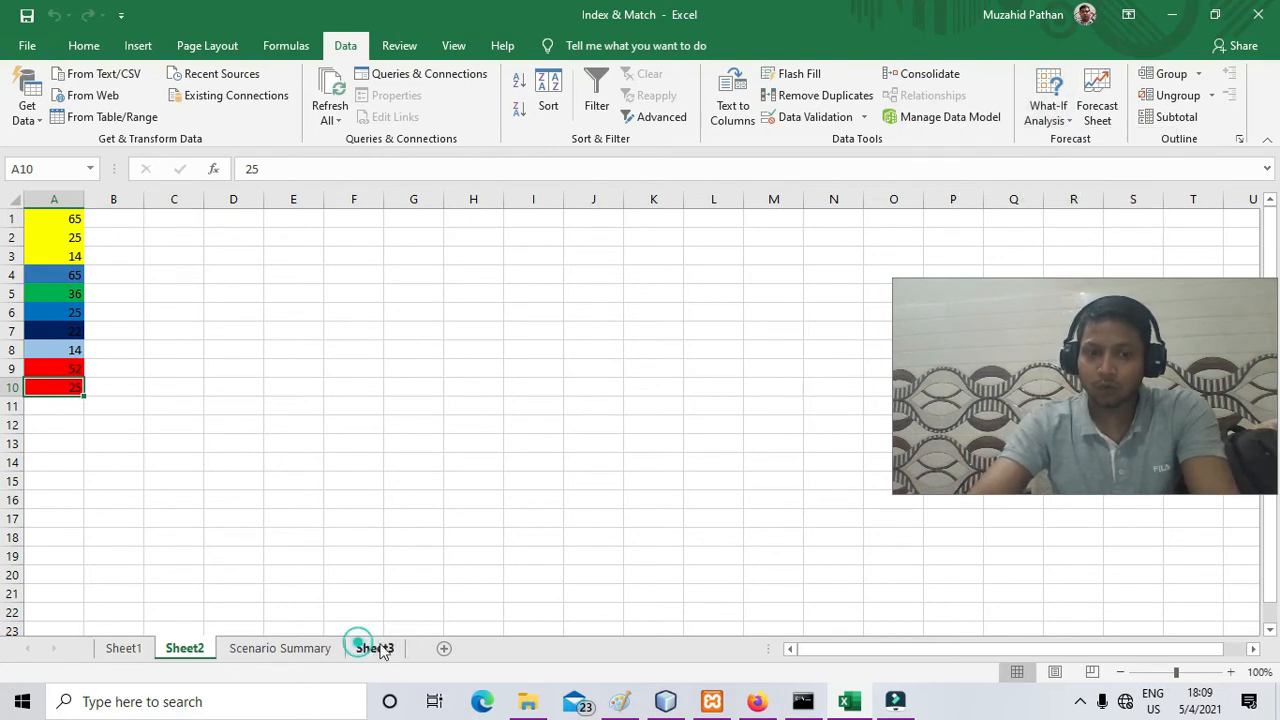
pyautogui.click(444, 648)
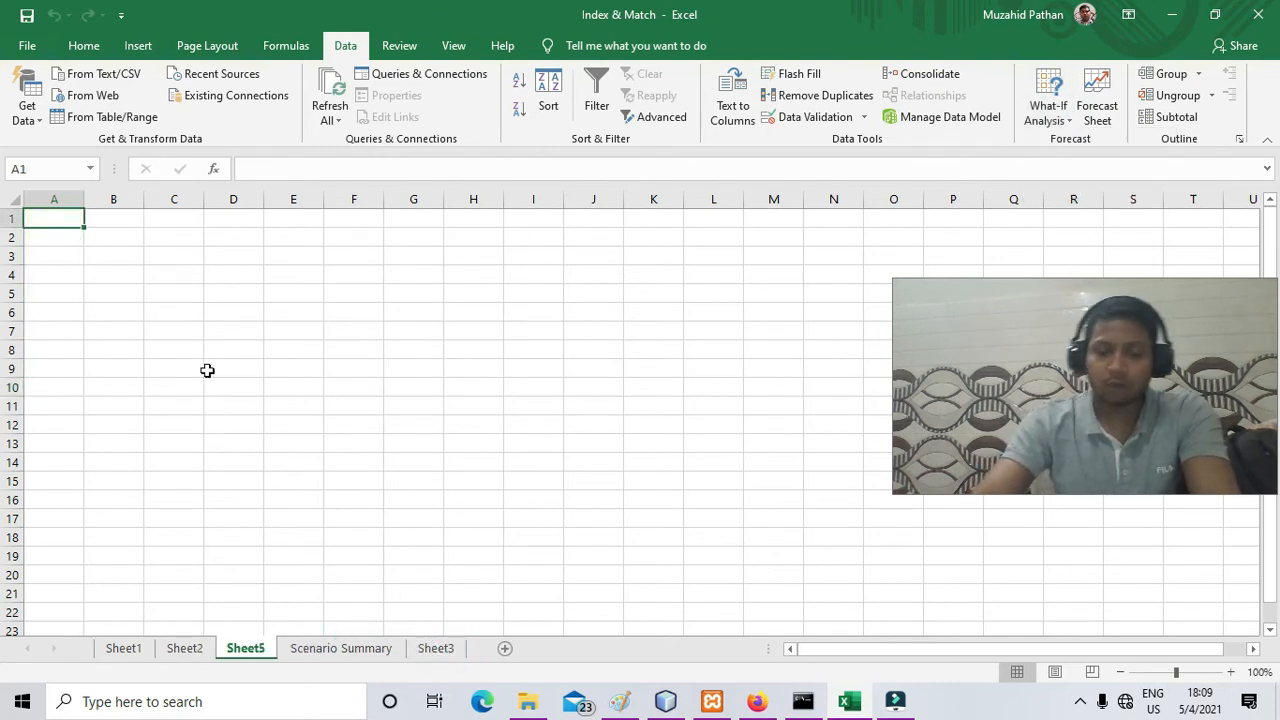
# Enter the headers Principle, Rate, Time, Interest and Total in cells A1 to E1.
pyautogui.write('Princip')
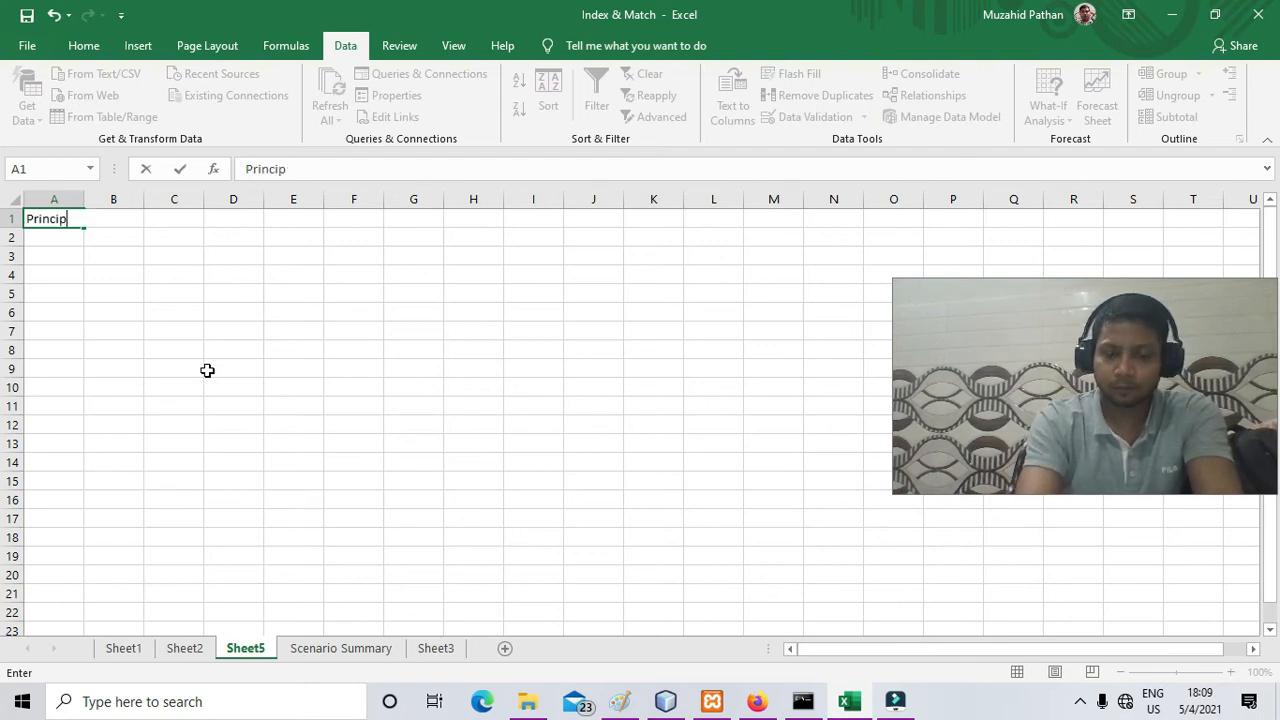
pyautogui.press('Tab')
pyautogui.write('Rate')
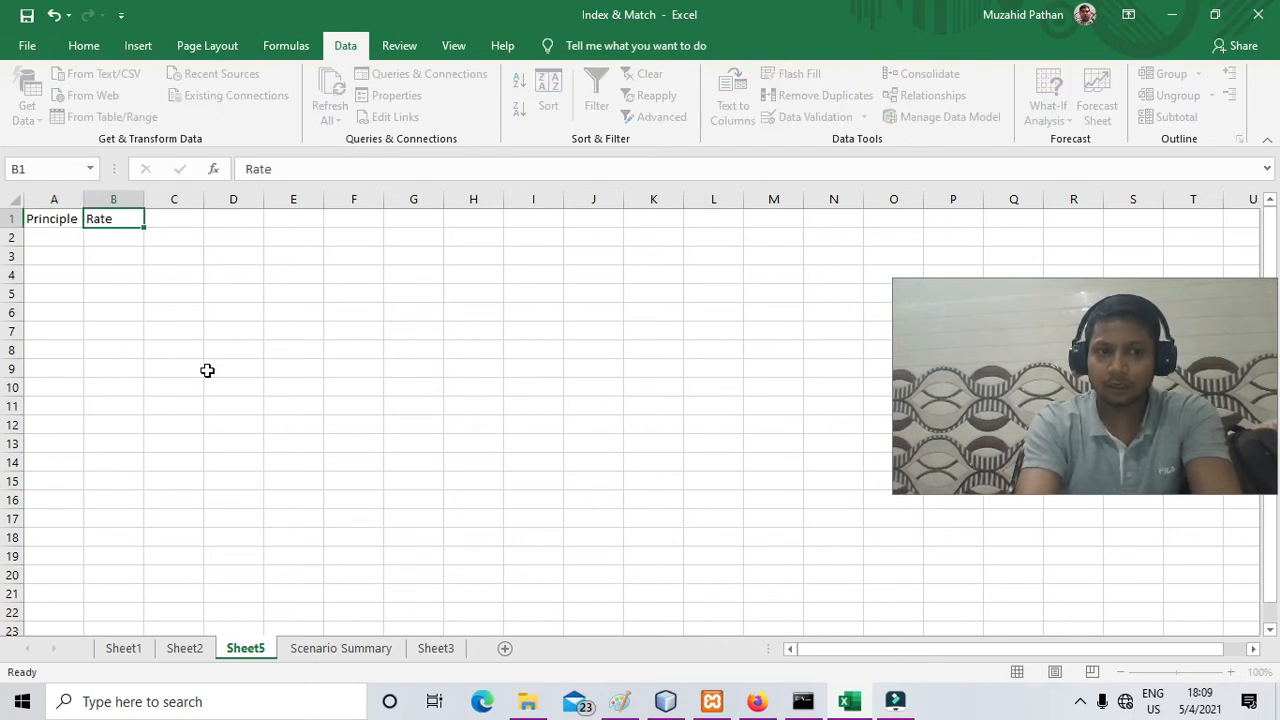
pyautogui.press('Tab')
pyautogui.write('Time')
pyautogui.press('Tab')
pyautogui.write('I')
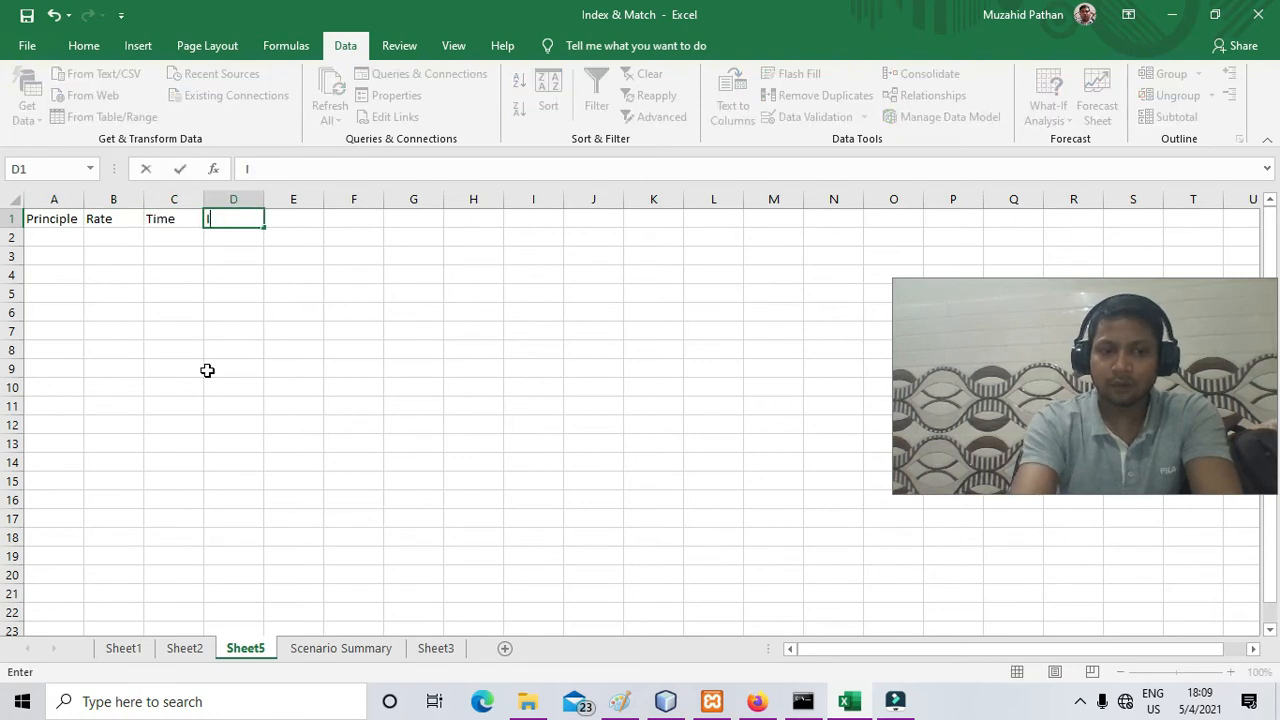
pyautogui.write('nterest')
pyautogui.press('Tab')
pyautogui.write('Total')
# Enter 5000 as the principal, 3.50% as the rate and 4 as the time in cells A2 to C2.
pyautogui.press('Down')
pyautogui.press('Left')
pyautogui.press('Left')
pyautogui.press('Left')
pyautogui.press('Left')
pyautogui.write('5000')
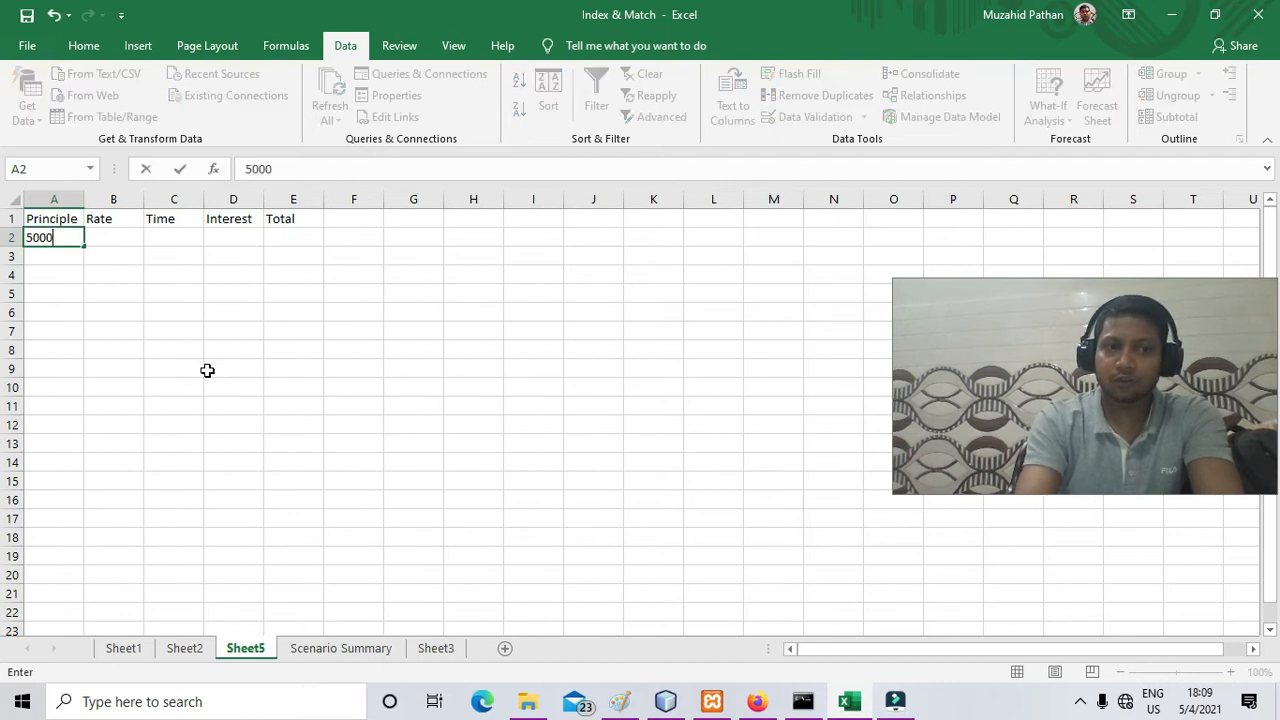
pyautogui.press('Tab')
pyautogui.write('3.5')
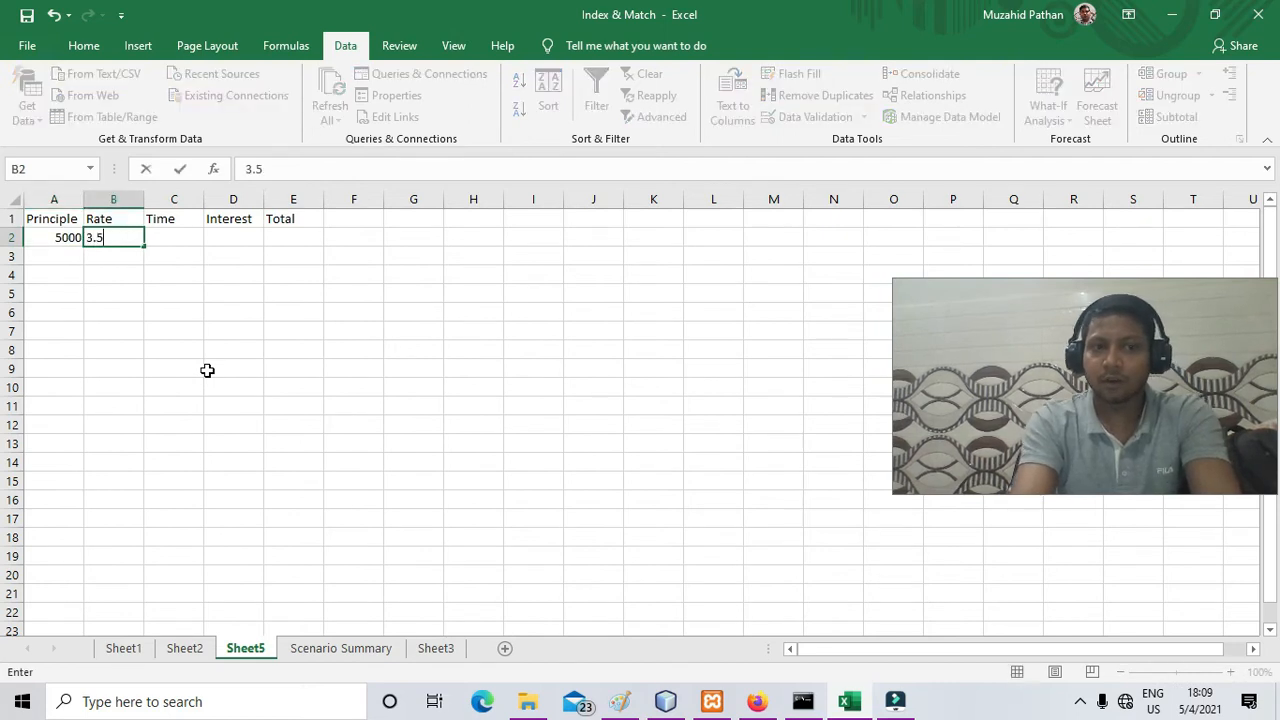
pyautogui.write('0%')
pyautogui.press('Tab')
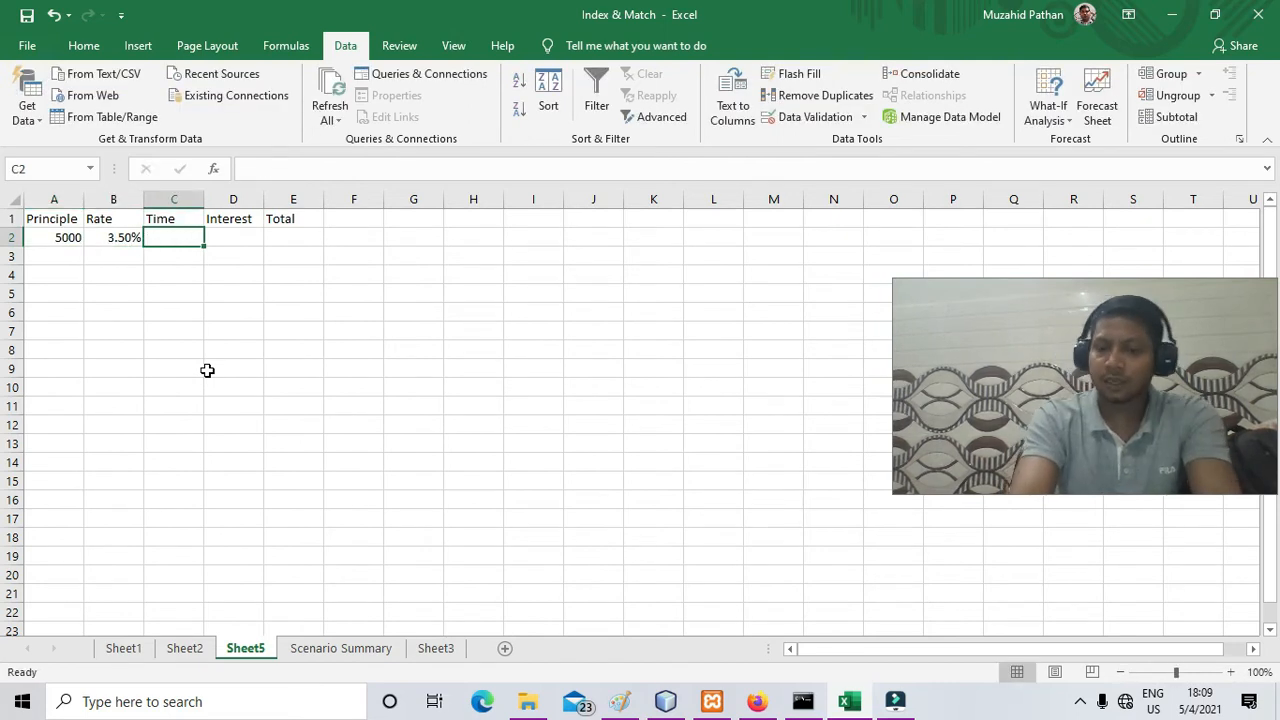
pyautogui.write('4')
pyautogui.press('BackSpace')
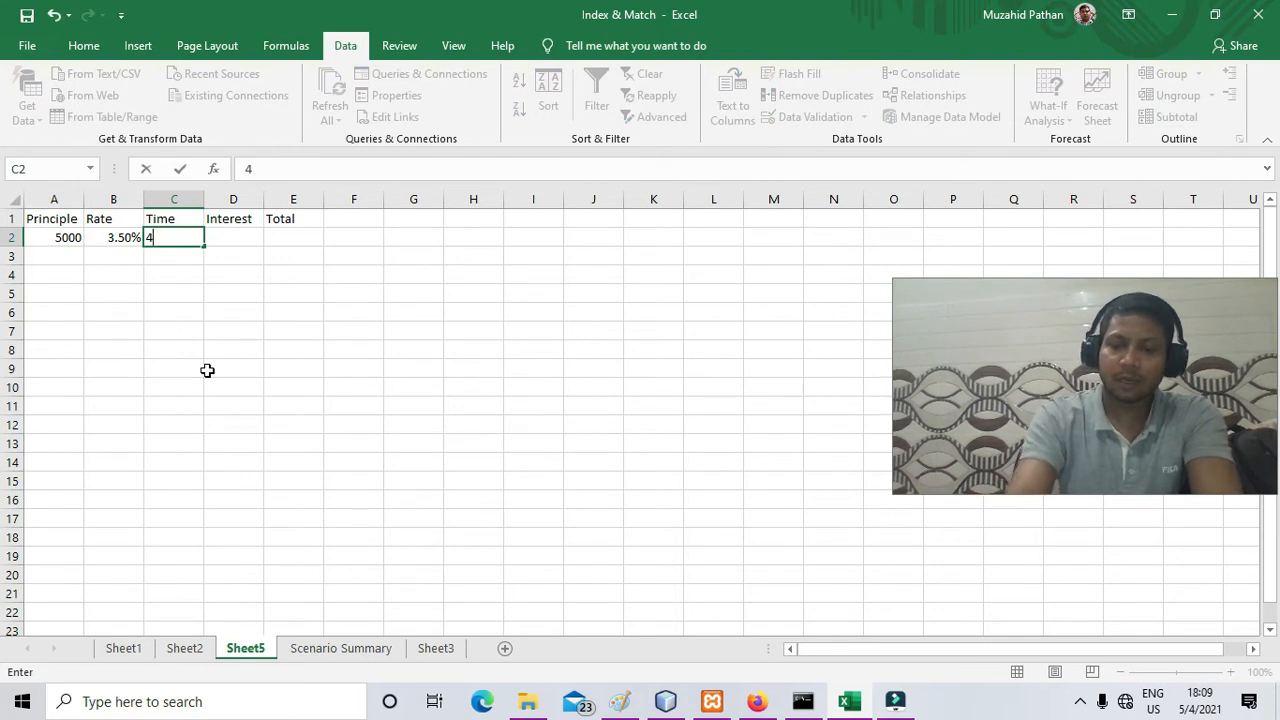
pyautogui.press('Tab')
# Calculate the interest in D2 with =A2*B2*C2 and the total in E2 with =A2+D2.
pyautogui.write('=a2*b2*c2')
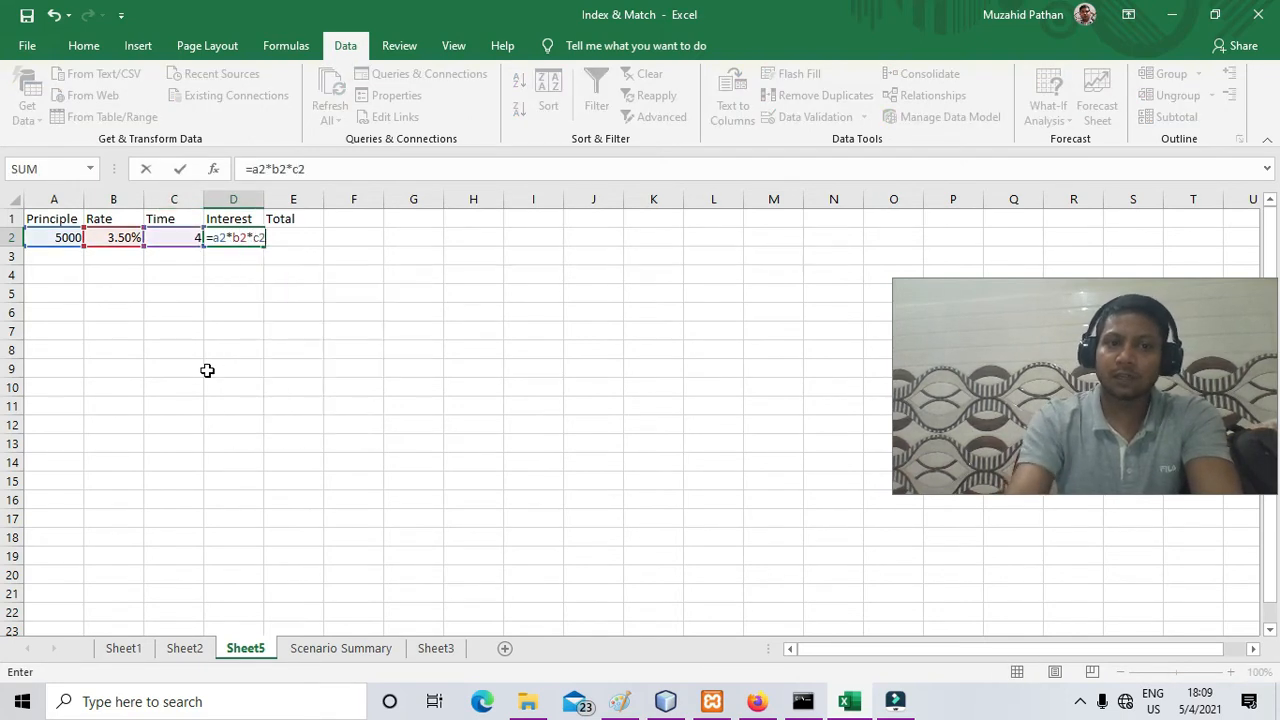
pyautogui.press('Return')
pyautogui.press('Up')
pyautogui.press('Right')
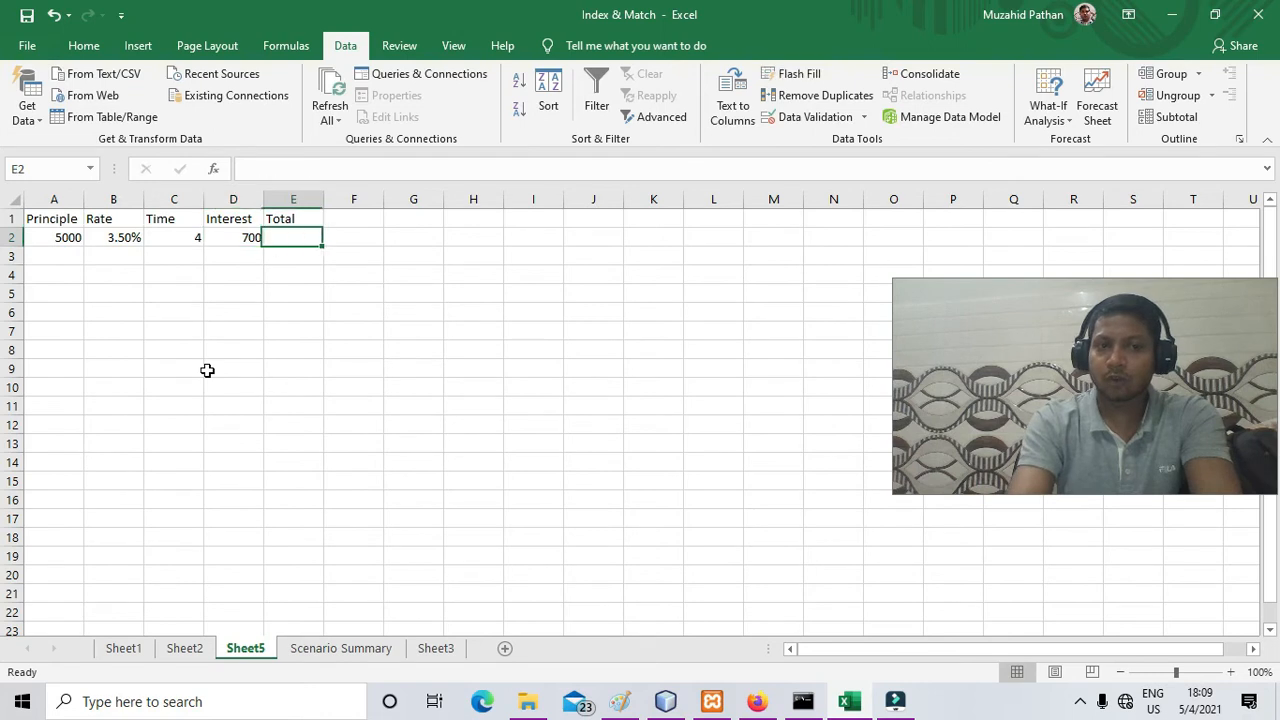
pyautogui.write('=a2+d2')
pyautogui.press('Return')
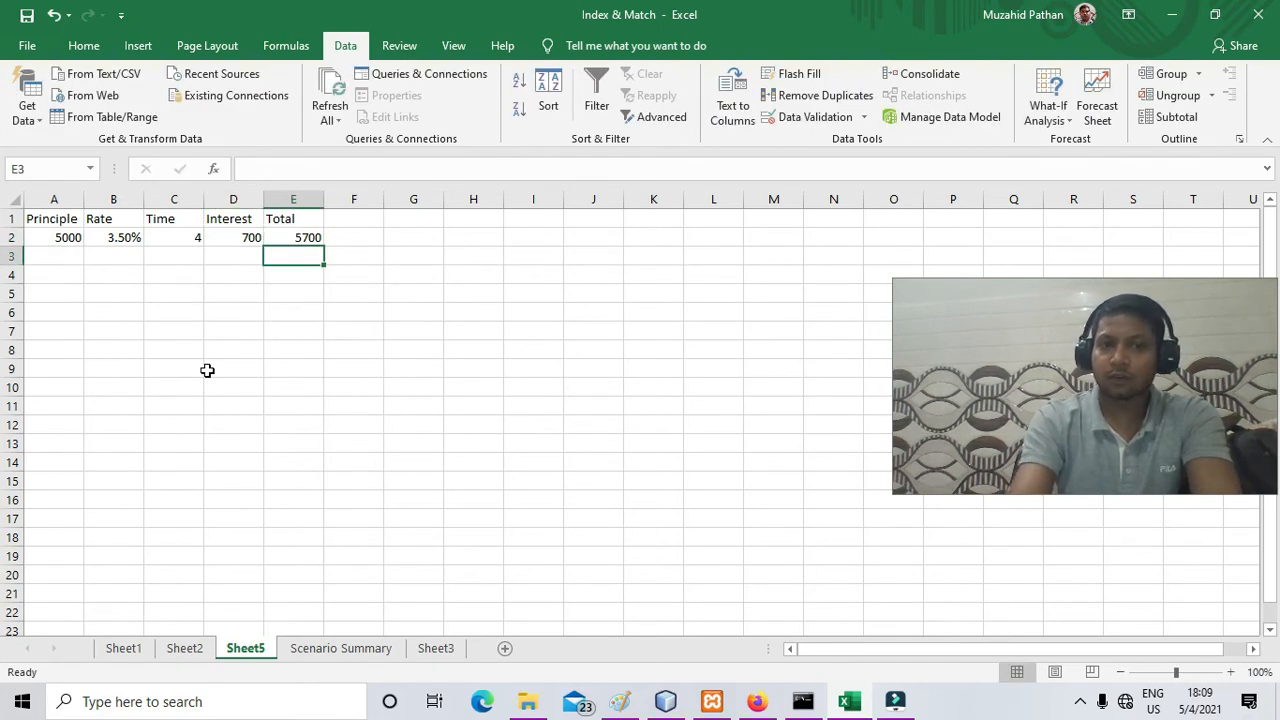
# Use Goal Seek to bring the interest in D2 to 500 by changing the rate in B2, and keep the solution.
pyautogui.click(246, 239)
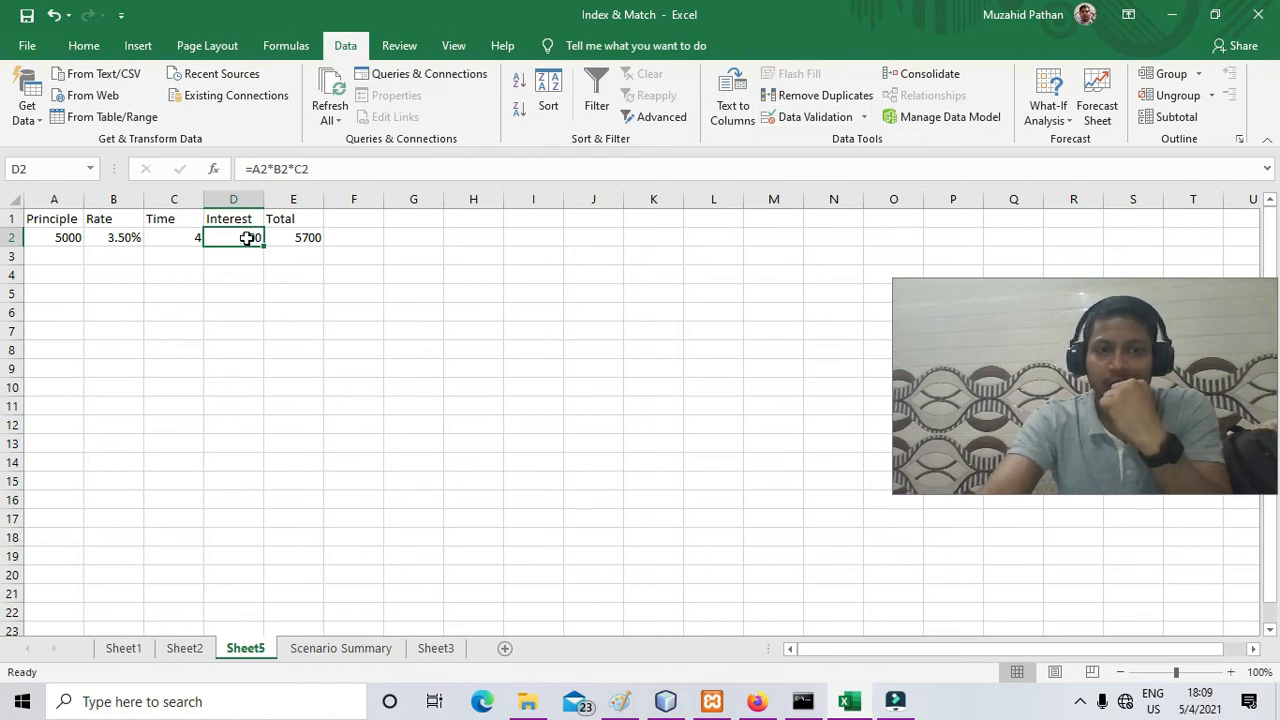
pyautogui.click(1058, 118)
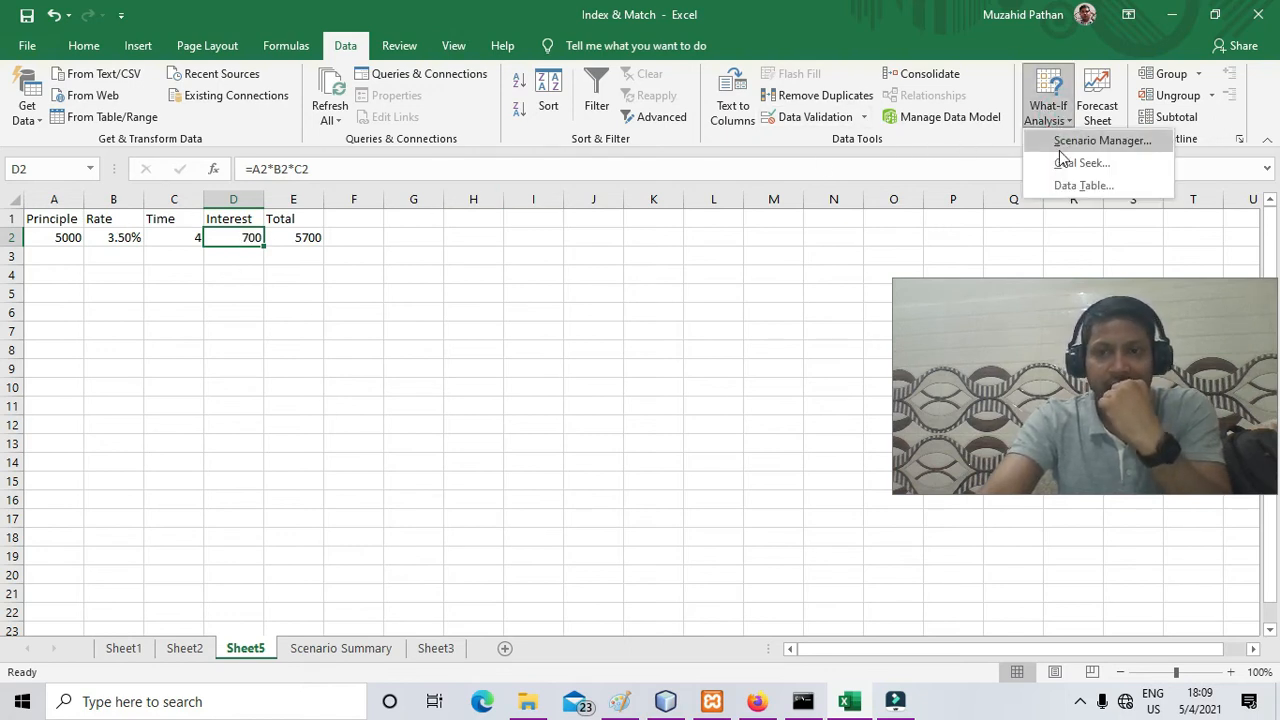
pyautogui.click(1062, 162)
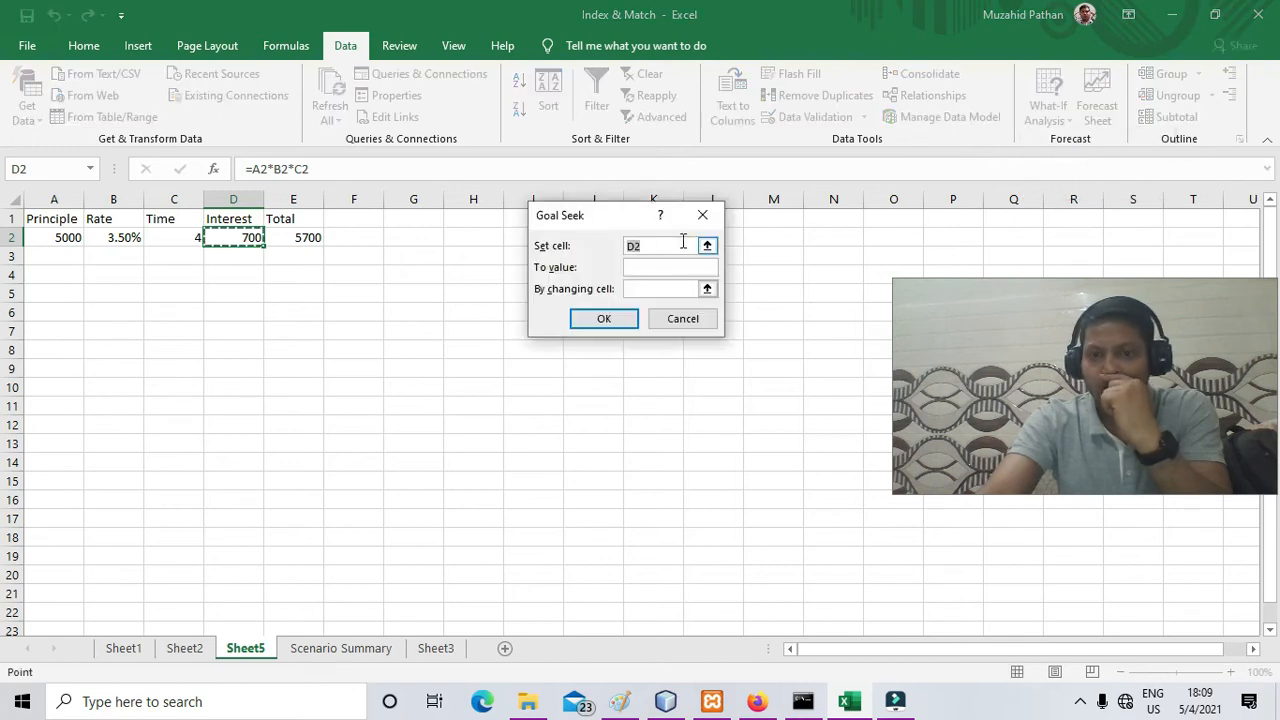
pyautogui.click(663, 244)
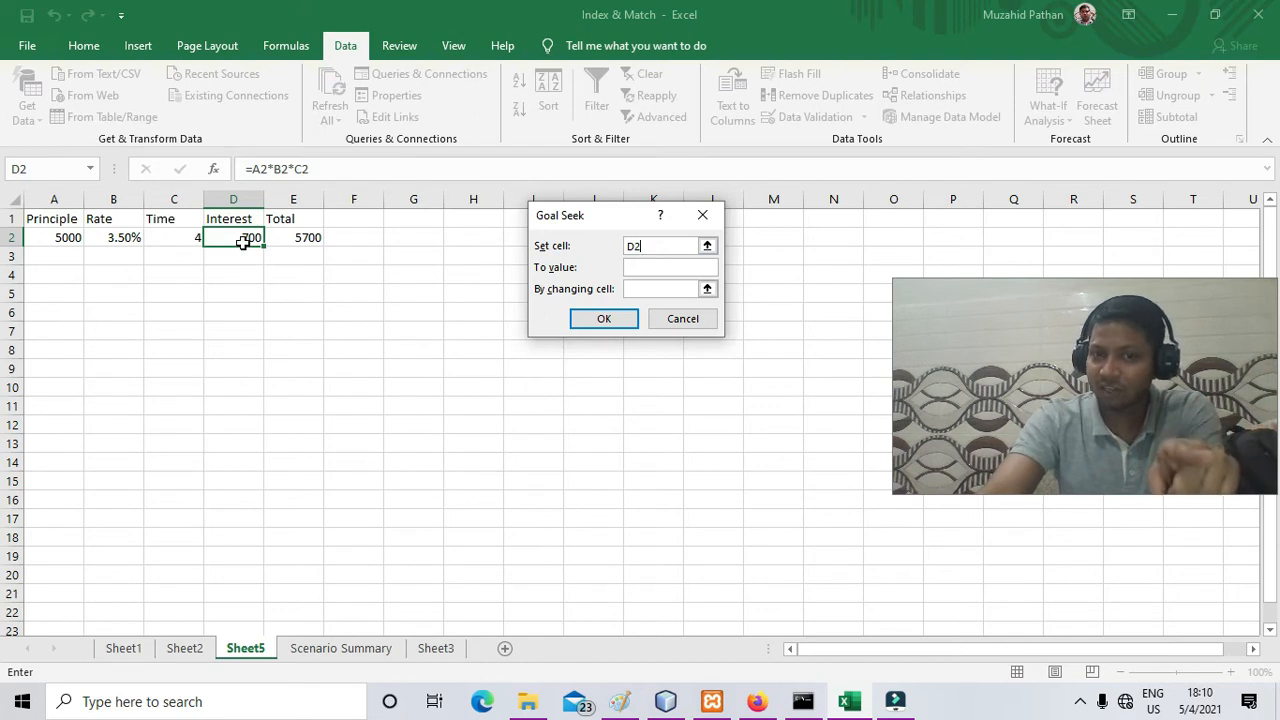
pyautogui.click(656, 268)
pyautogui.write('50')
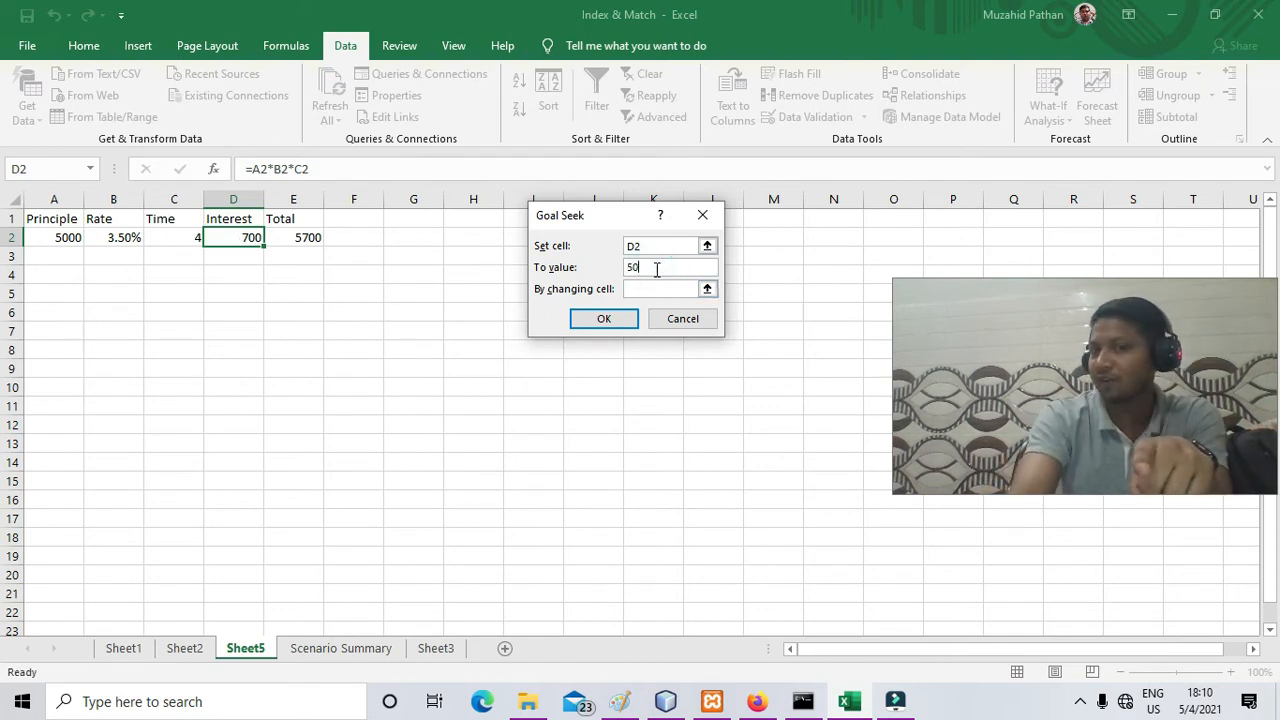
pyautogui.write('0')
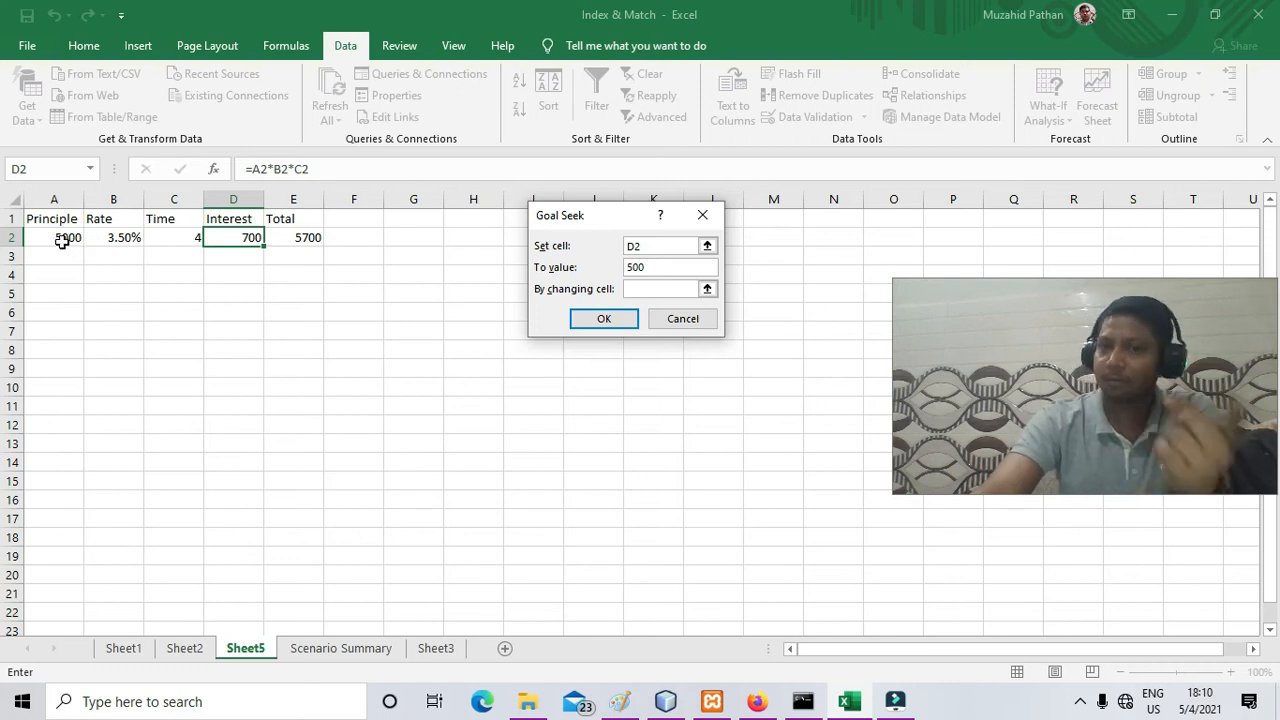
pyautogui.click(105, 240)
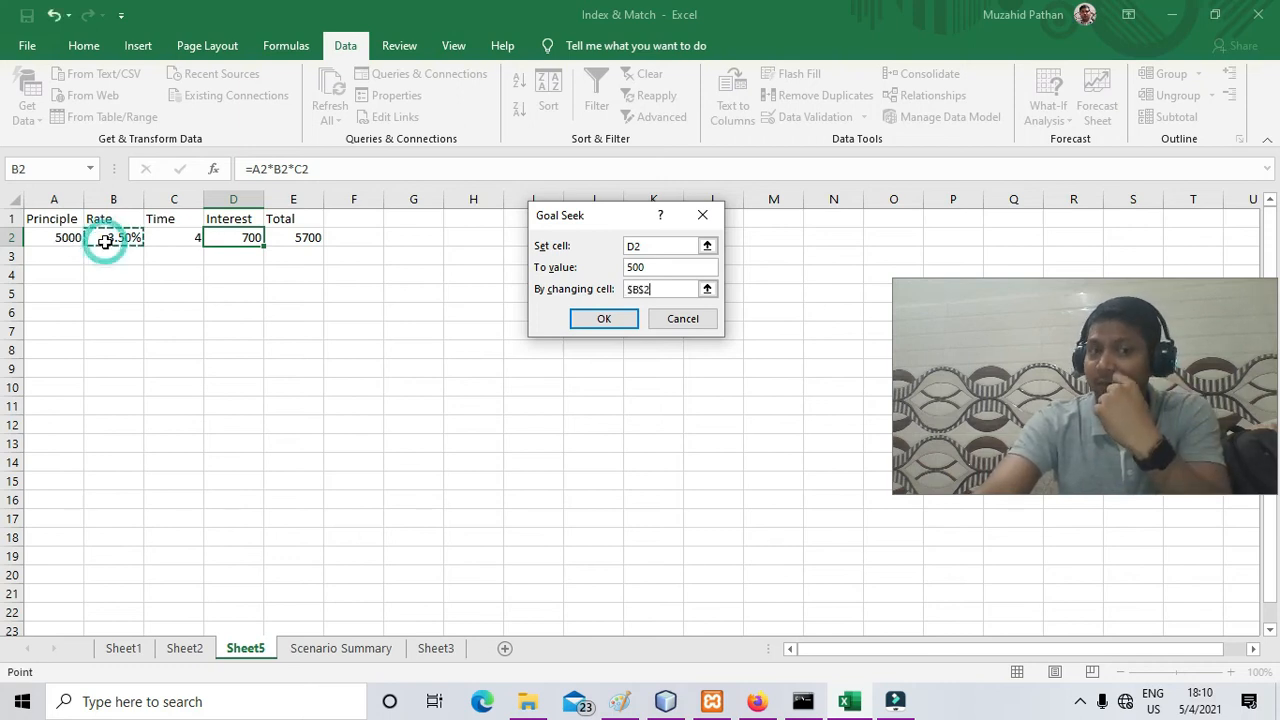
pyautogui.click(581, 323)
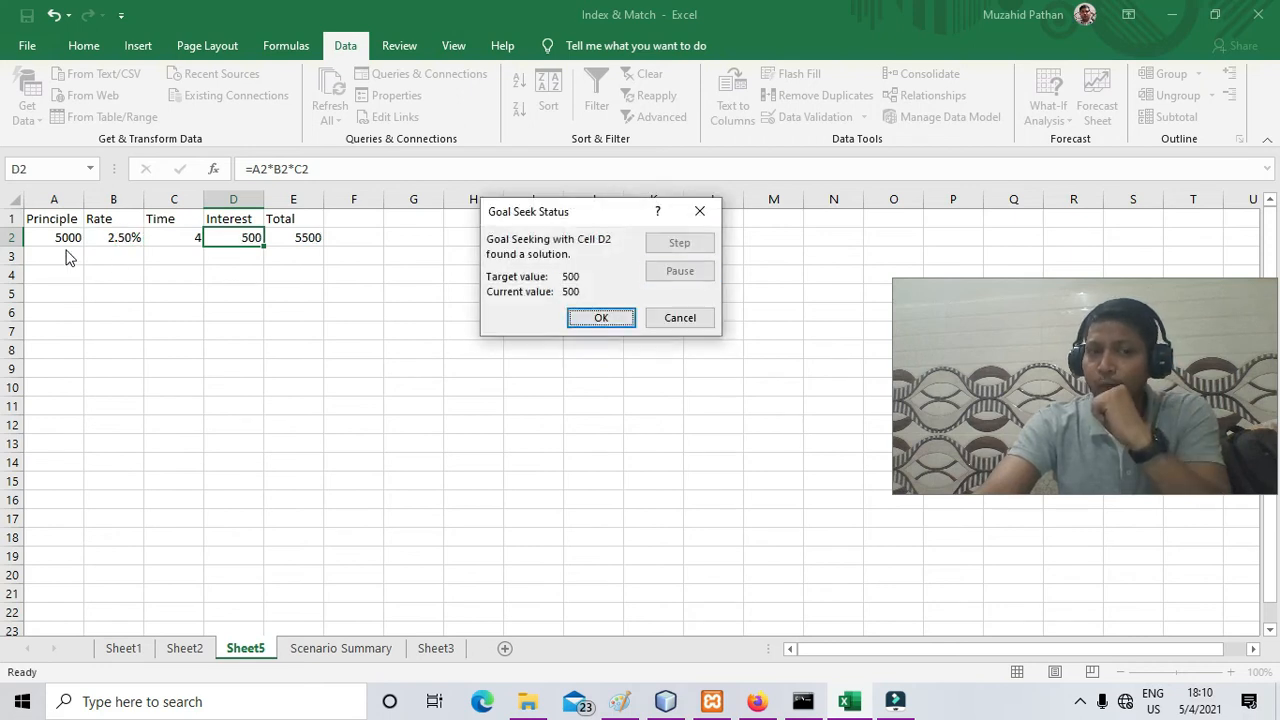
pyautogui.click(593, 318)
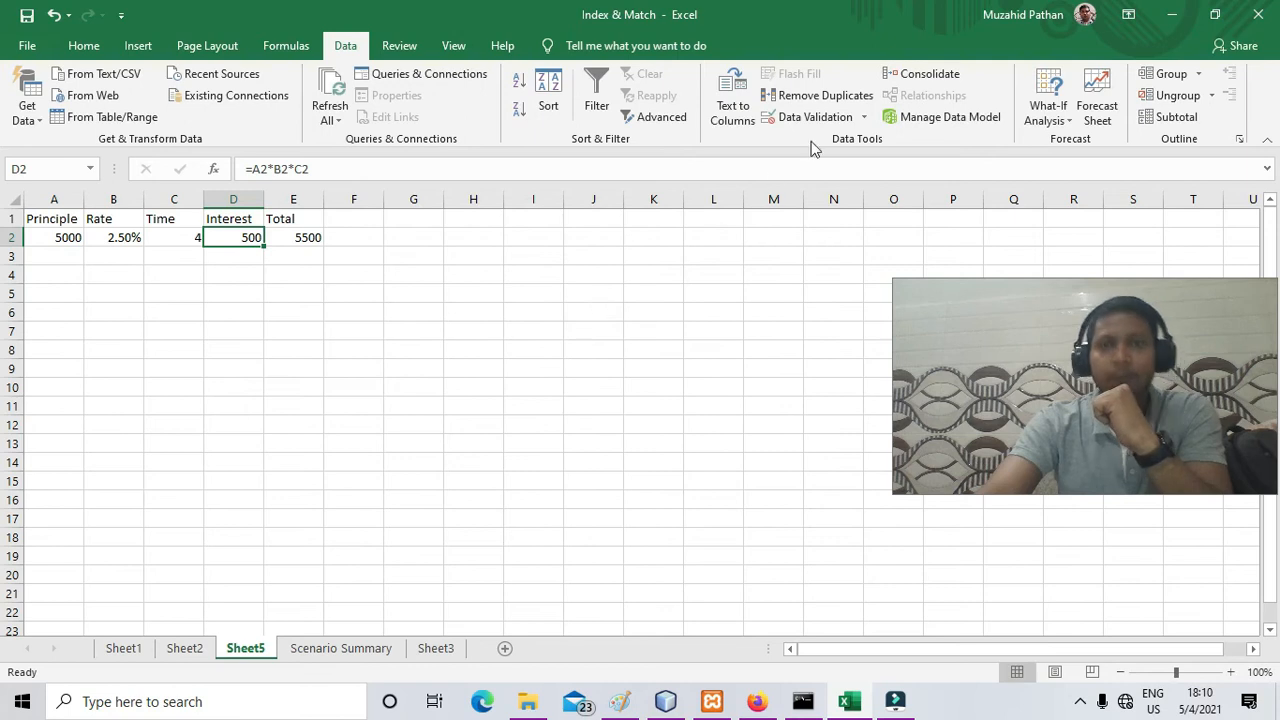
# Run Goal Seek again to bring D2 to 700 by changing the principal in A2, and accept the solution.
pyautogui.click(1046, 105)
pyautogui.click(1058, 163)
pyautogui.click(623, 263)
pyautogui.write('5')
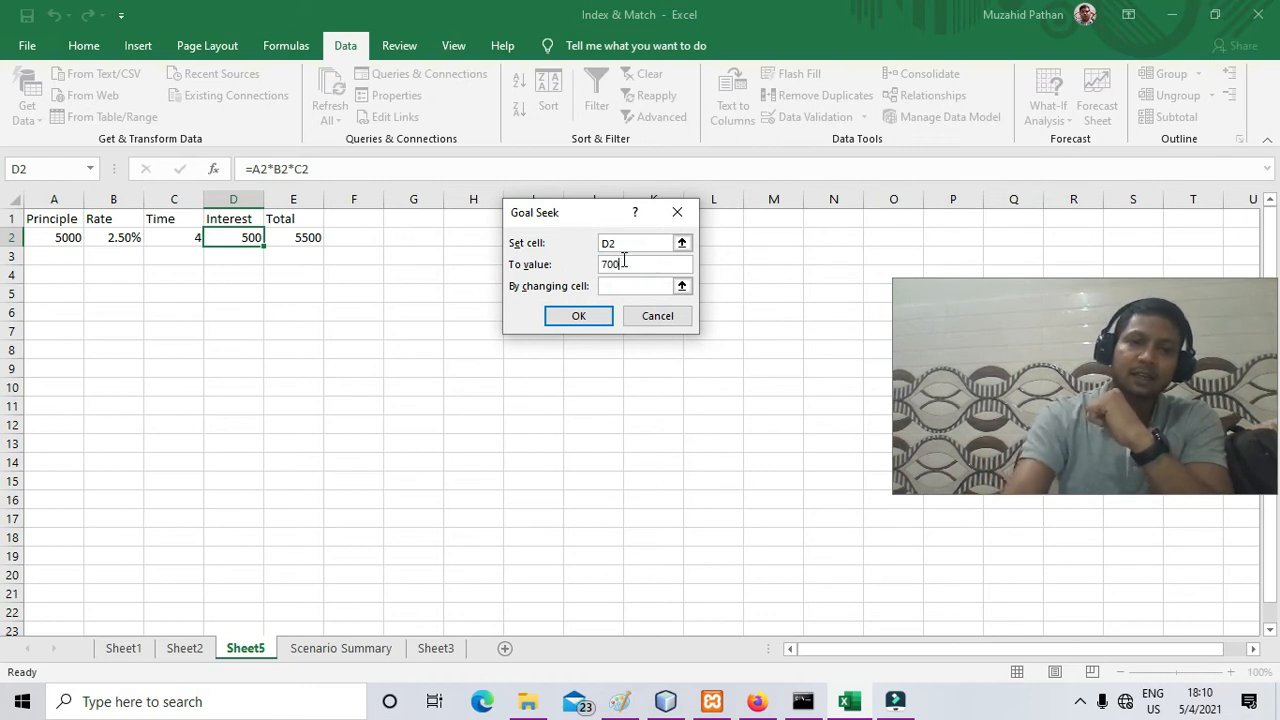
pyautogui.click(623, 286)
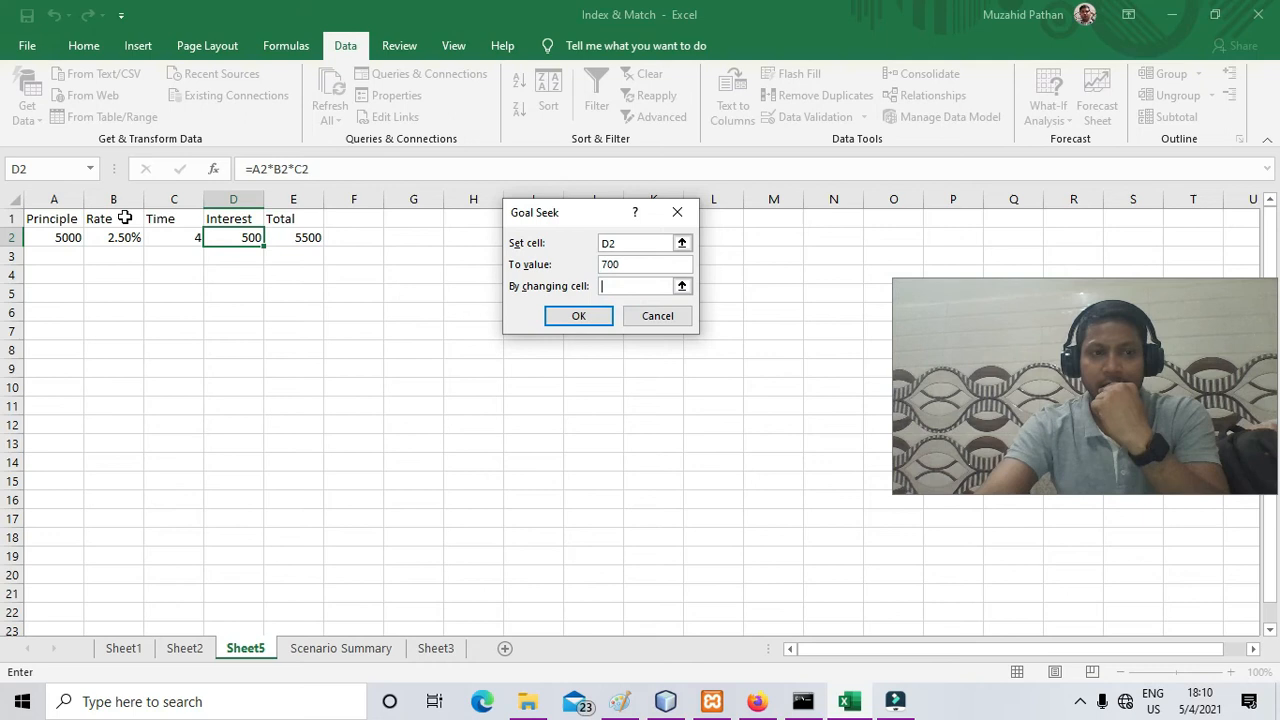
pyautogui.click(66, 237)
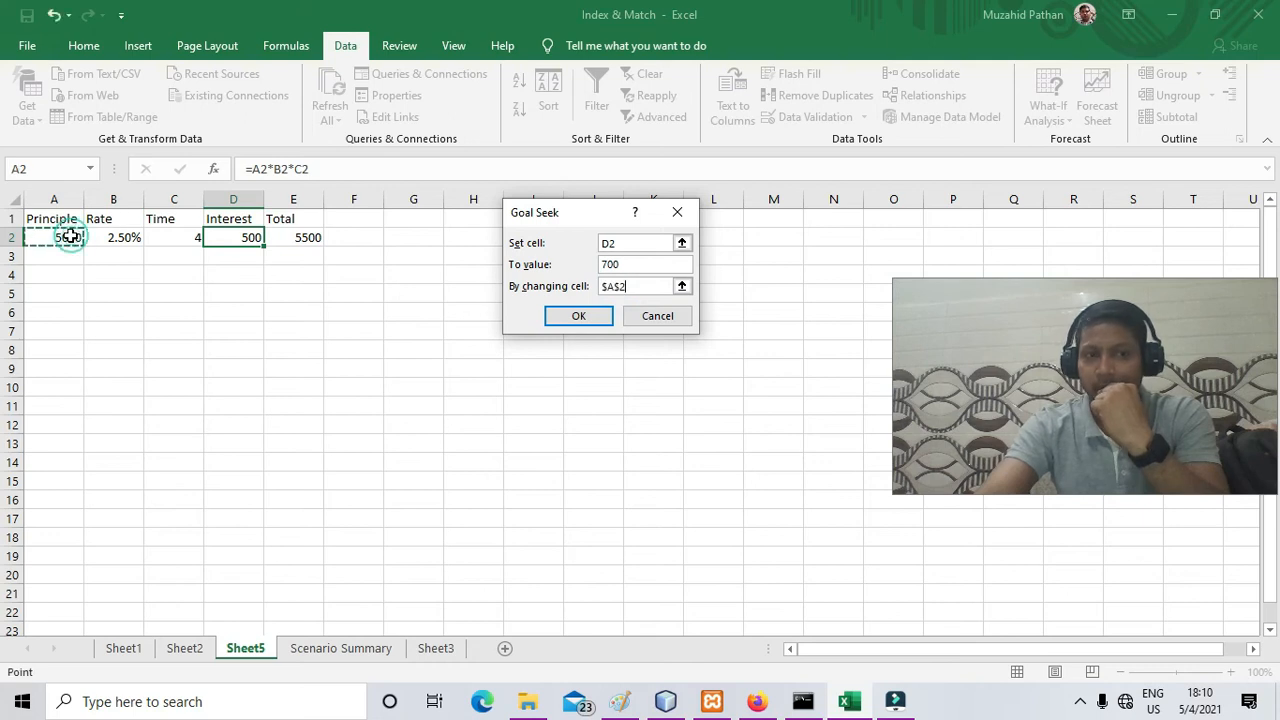
pyautogui.click(561, 318)
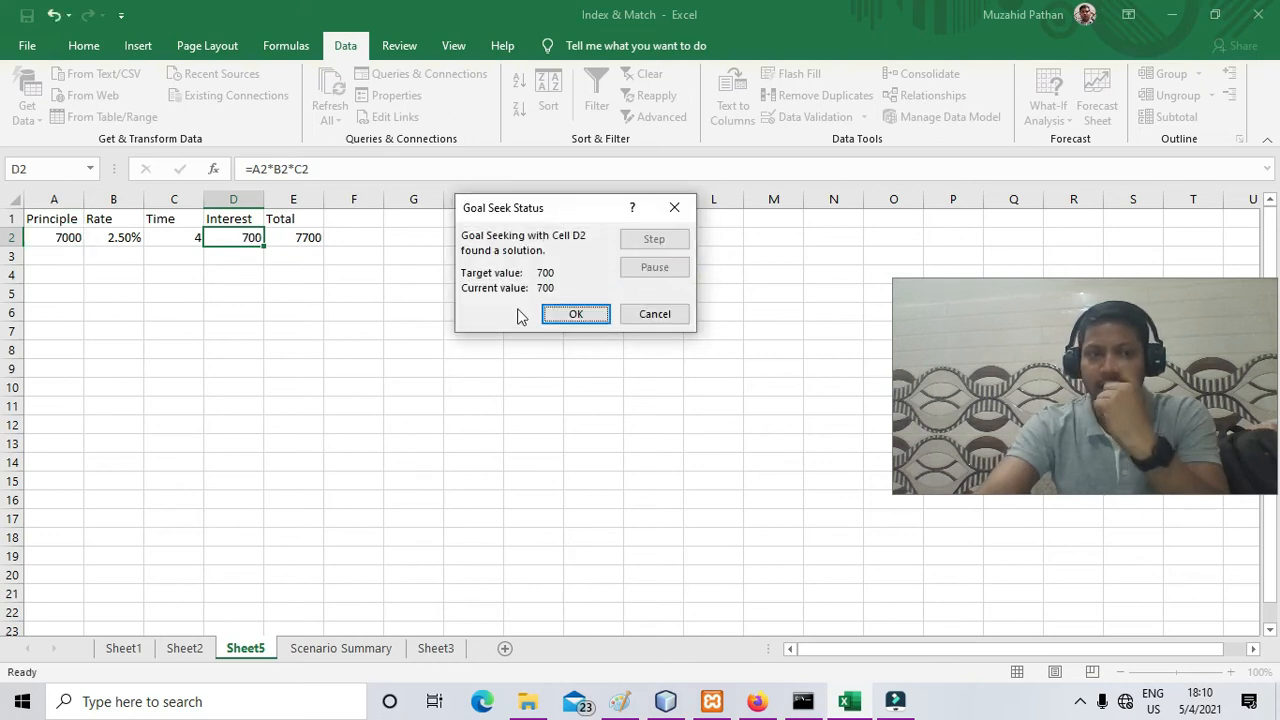
pyautogui.click(567, 316)
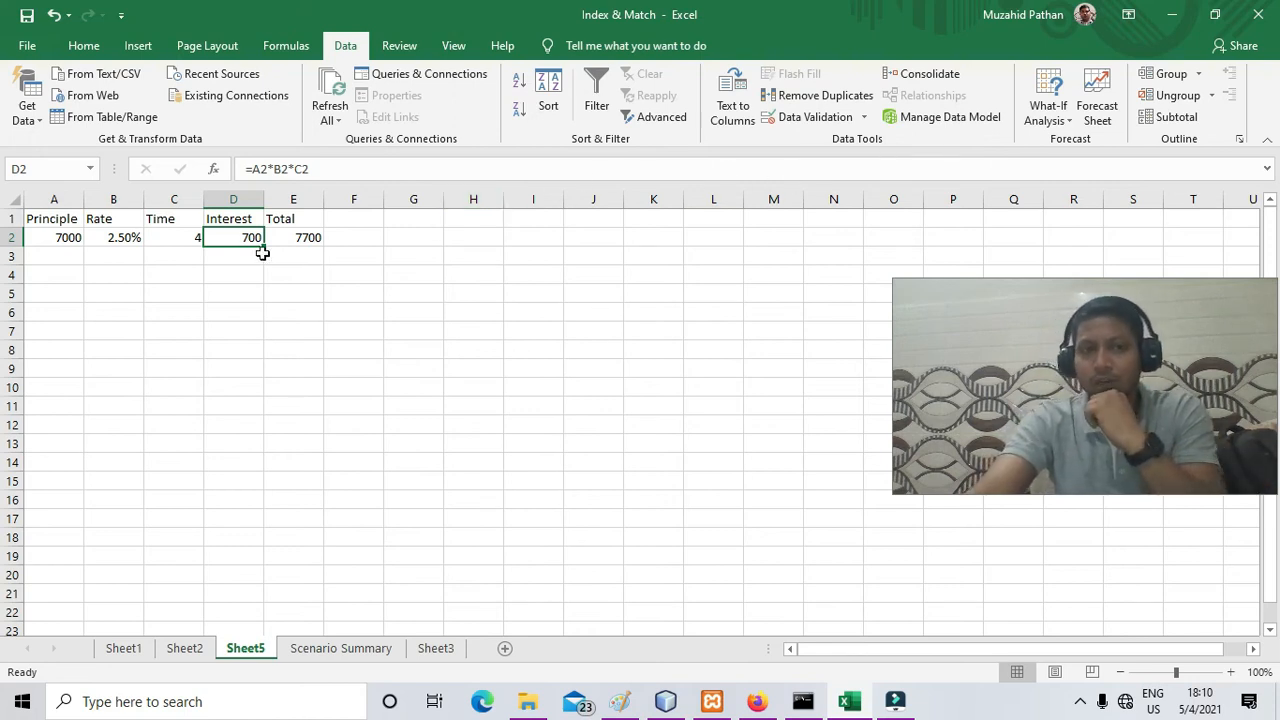
pyautogui.click(312, 238)
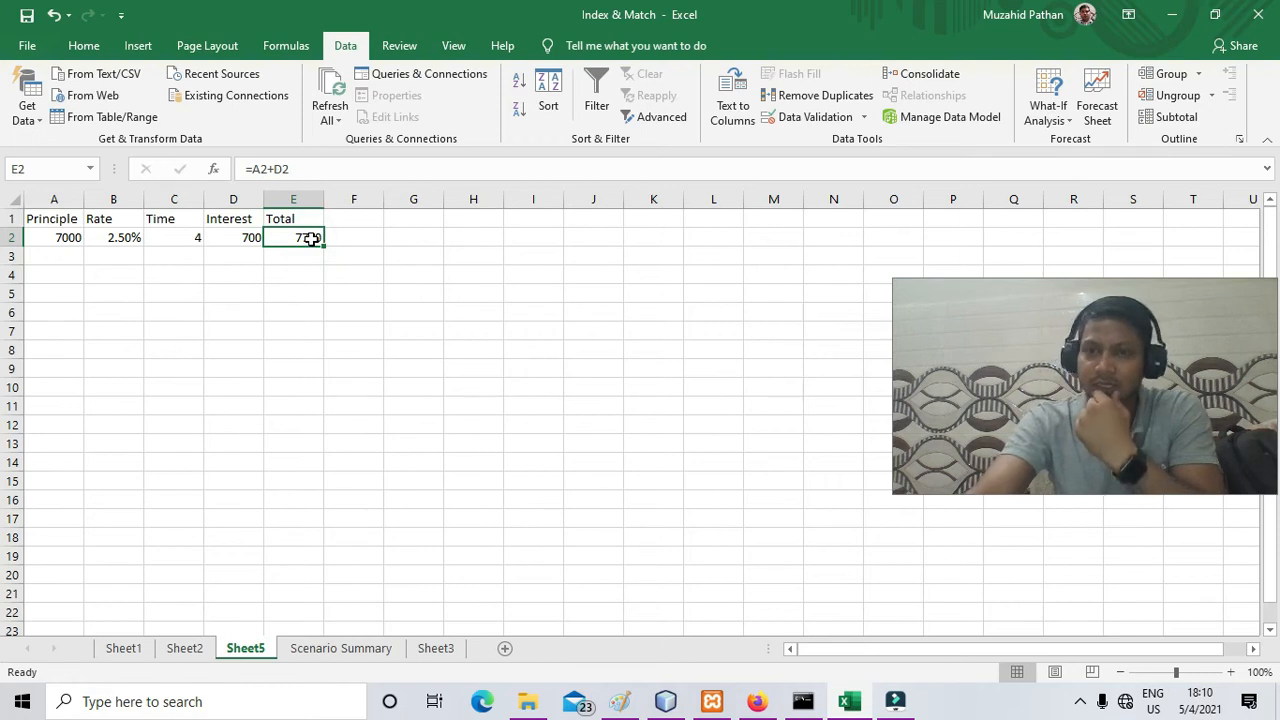
# Add a new worksheet after Sheet5 and enter 1 in both A1 and B1.
pyautogui.click(504, 652)
pyautogui.click(1047, 112)
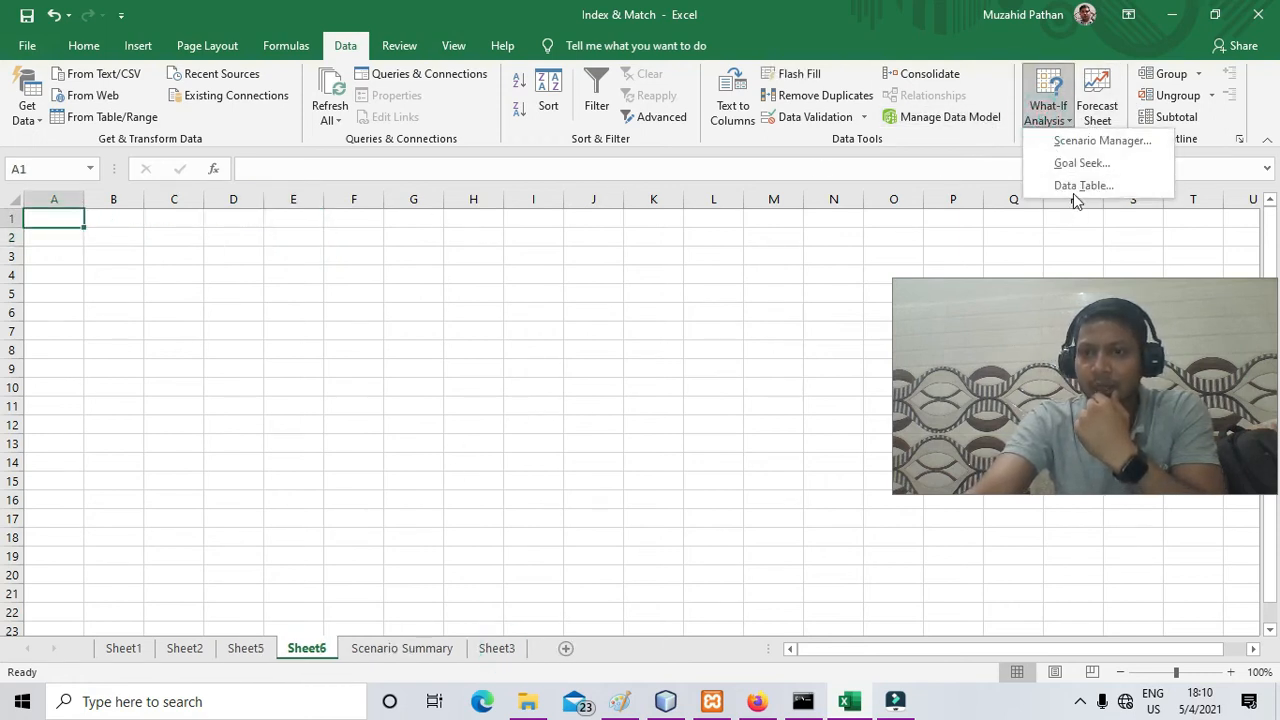
pyautogui.click(55, 215)
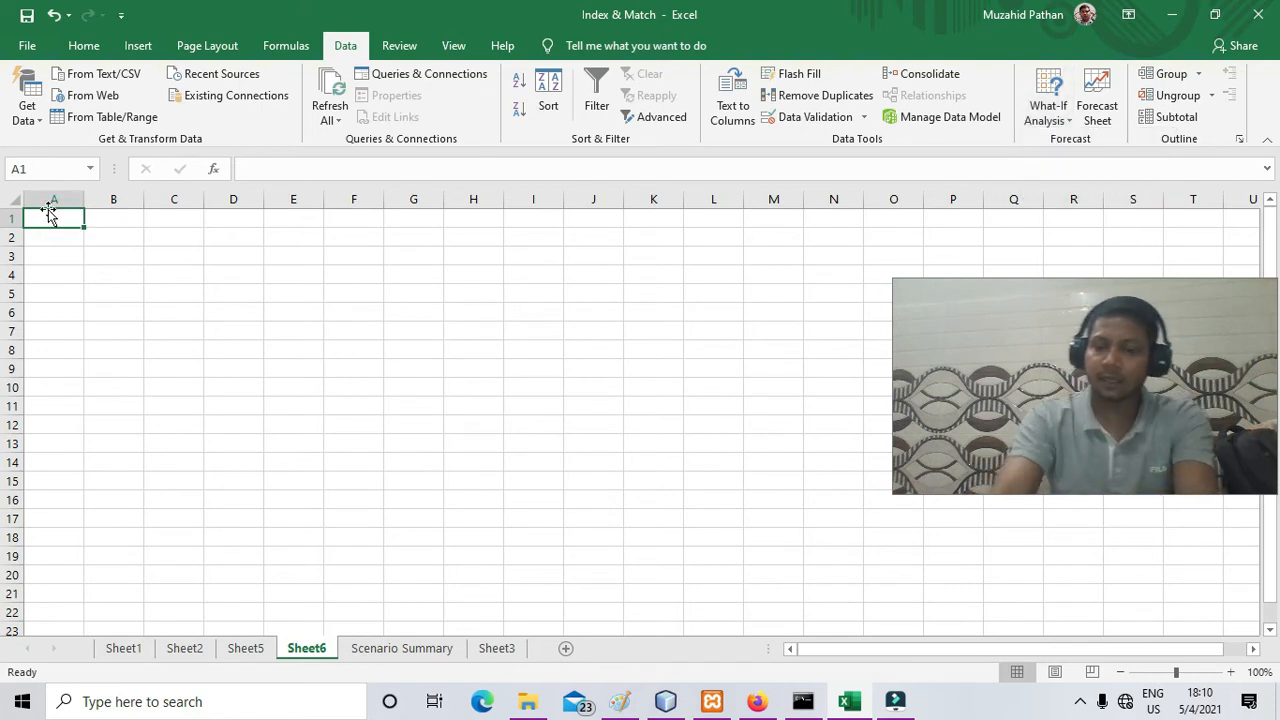
pyautogui.write('1')
pyautogui.press('Tab')
pyautogui.write('1')
pyautogui.press('Tab')
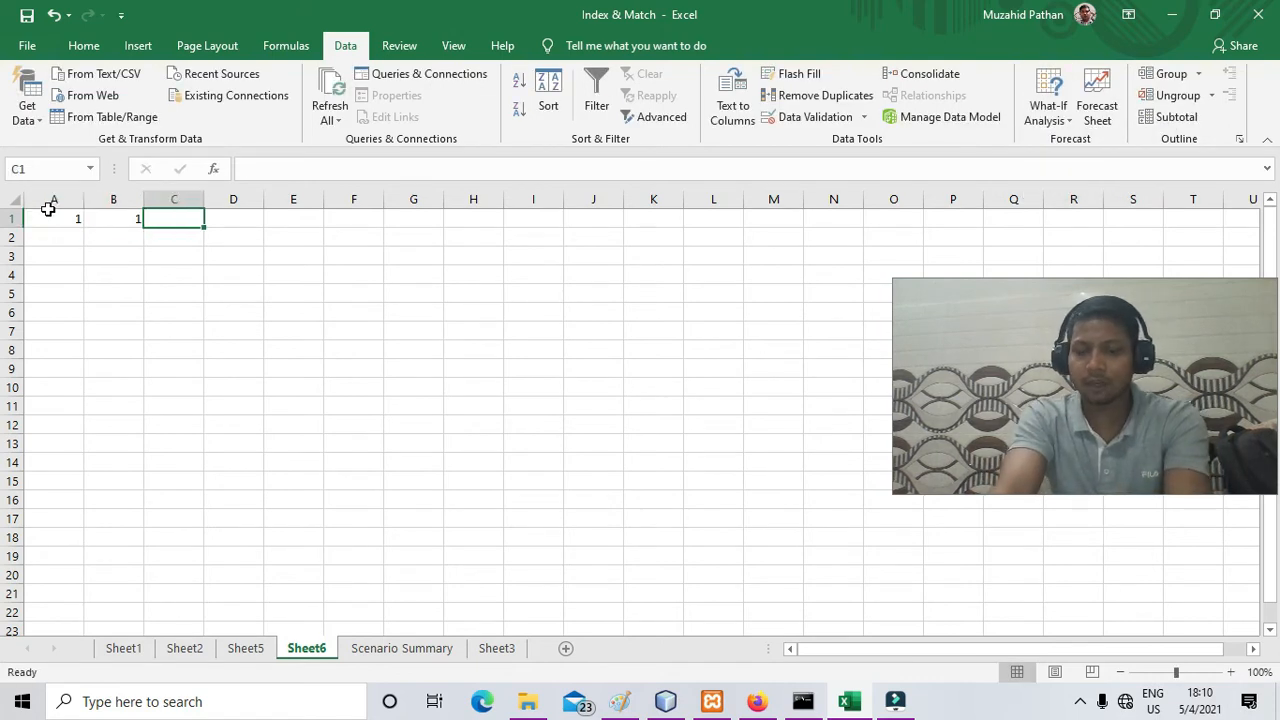
# Enter the formula =A1*B1 in cell A2.
pyautogui.press('Down')
pyautogui.press('Left')
pyautogui.press('Left')
pyautogui.write('=')
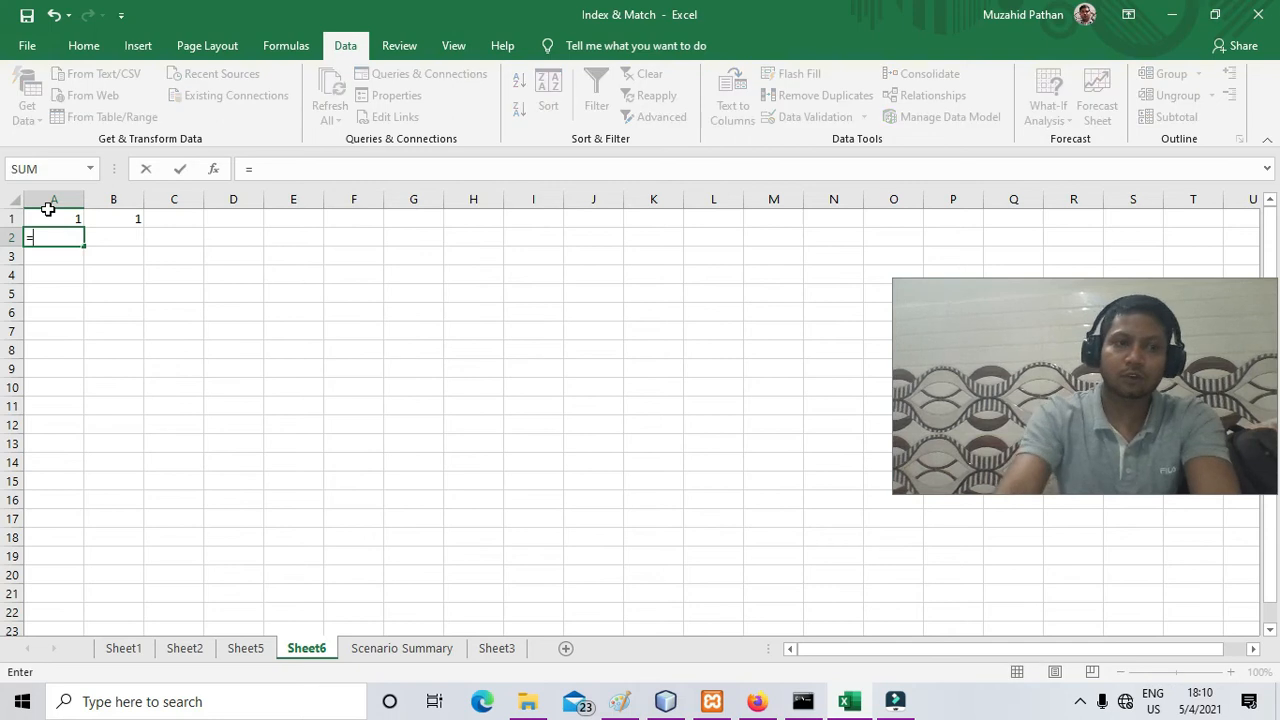
pyautogui.write('a1*b1')
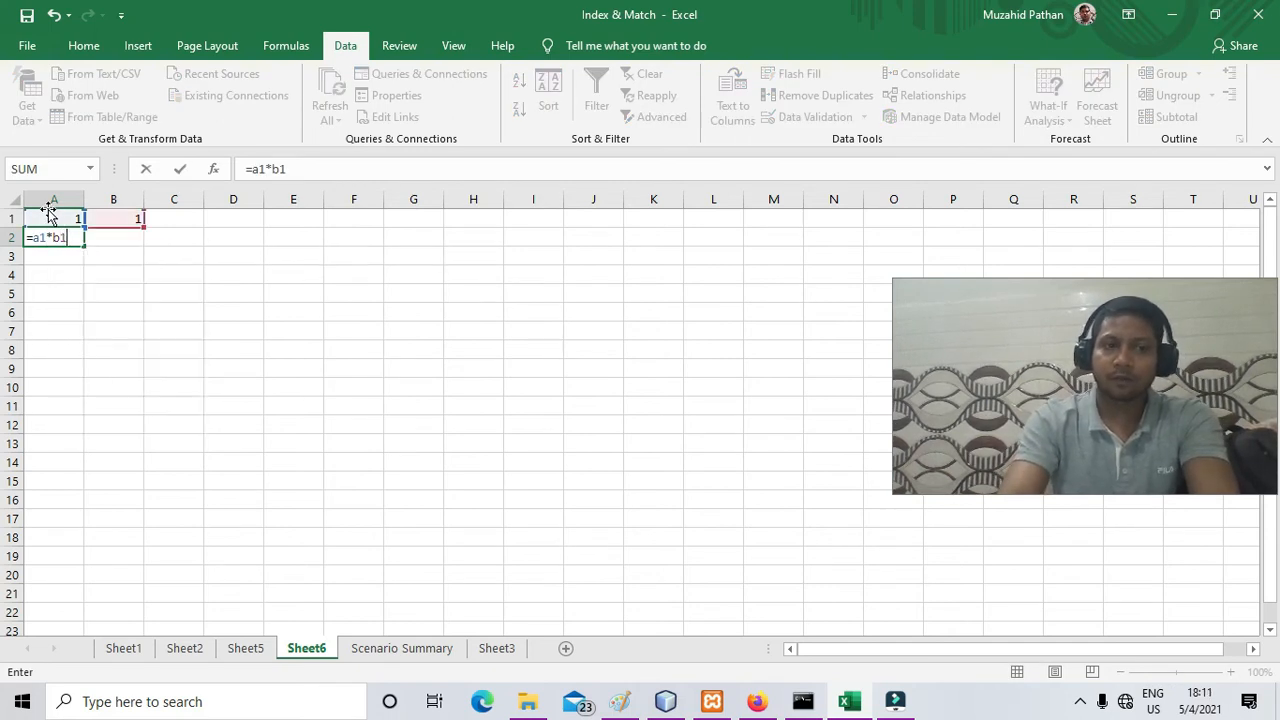
pyautogui.press('Return')
# Enter the numbers 2 to 10 down column A in cells A3 to A11.
pyautogui.write('2')
pyautogui.press('Return')
pyautogui.write('3')
pyautogui.press('Return')
pyautogui.write('4')
pyautogui.press('Return')
pyautogui.write('5')
pyautogui.press('Return')
pyautogui.write('6')
pyautogui.press('Return')
pyautogui.write('7')
pyautogui.press('Return')
pyautogui.write('8')
pyautogui.press('Return')
pyautogui.write('9')
pyautogui.press('Return')
pyautogui.write('10')
pyautogui.press('Return')
# Enter the numbers 2 to 10 across row 2 in cells B2 to J2.
pyautogui.press('Right')
pyautogui.press('Up')
pyautogui.press('Up')
pyautogui.press('Up')
pyautogui.press('Up')
pyautogui.press('Up')
pyautogui.press('Up')
pyautogui.press('Up')
pyautogui.press('Up')
pyautogui.press('Up')
pyautogui.press('Up')
pyautogui.write('2')
pyautogui.press('Tab')
pyautogui.write('3')
pyautogui.press('Tab')
pyautogui.write('4')
pyautogui.press('Tab')
pyautogui.write('5\t6\t7\t8\t9\t10')
pyautogui.press('Down')
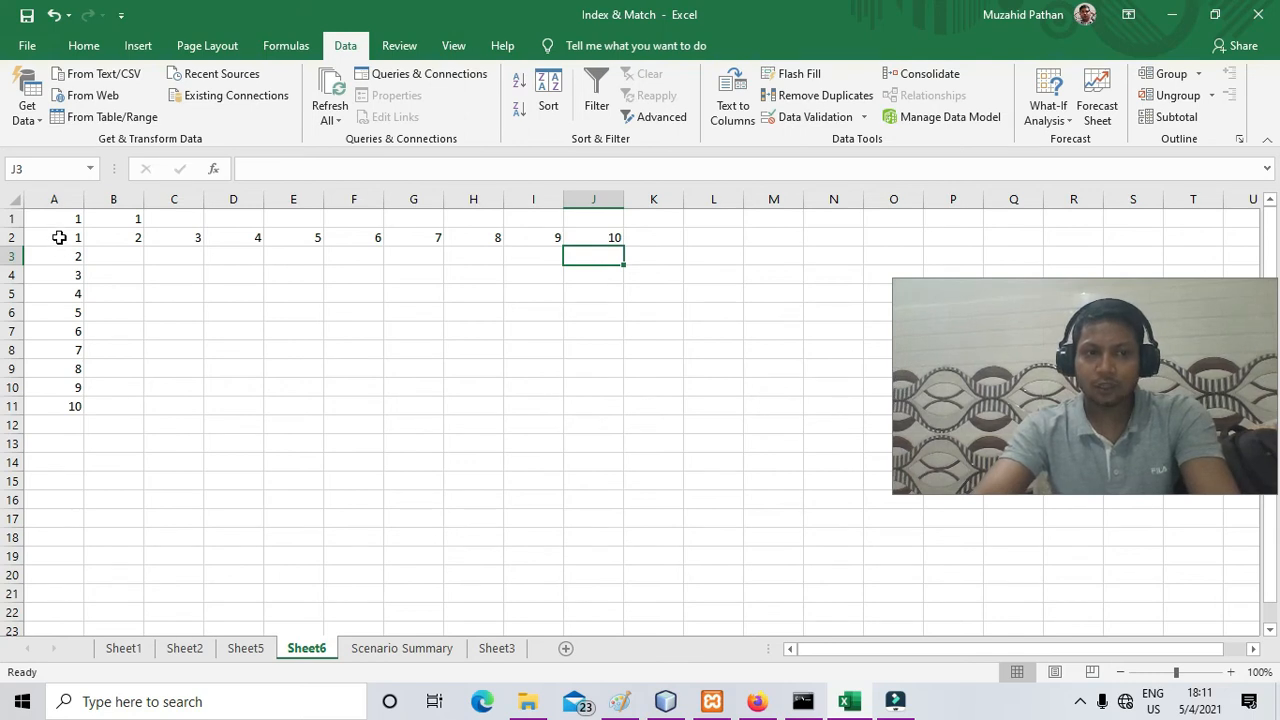
# Create a What-If data table over A2:J11 with A1 as the row input cell and B1 as the column input cell.
pyautogui.click(59, 237)
pyautogui.moveTo(59, 237); pyautogui.dragTo(599, 407)
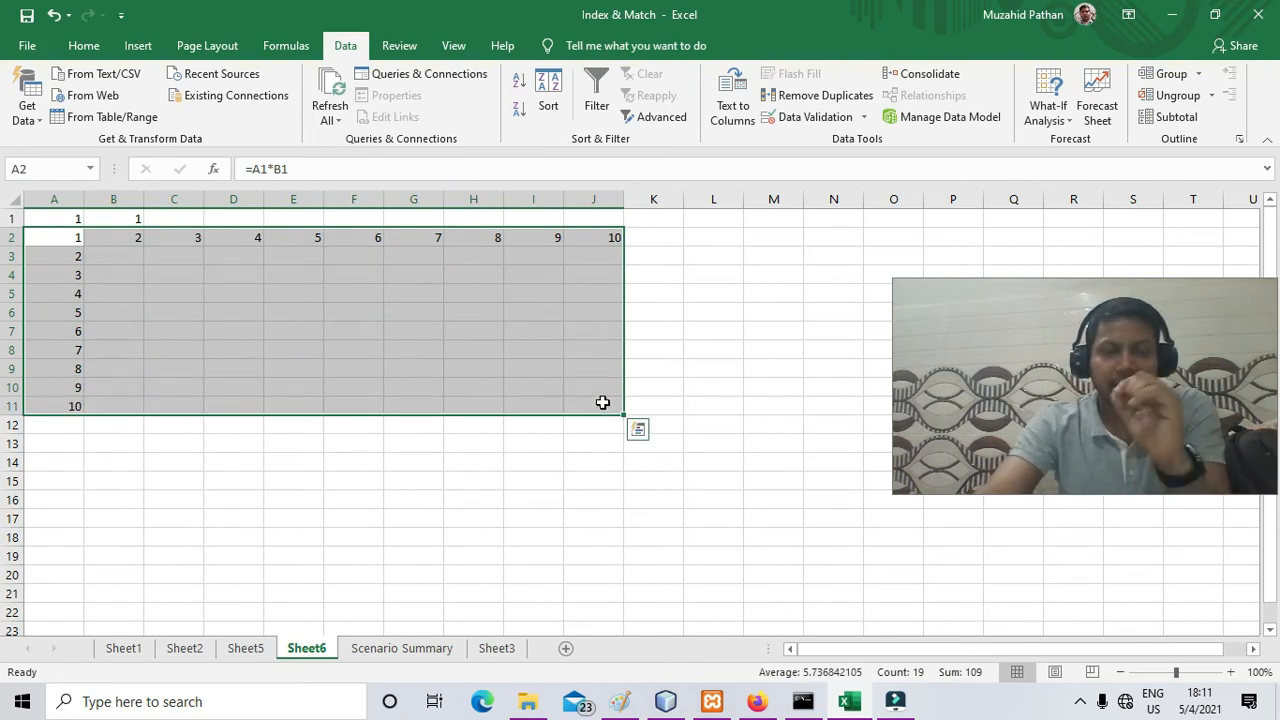
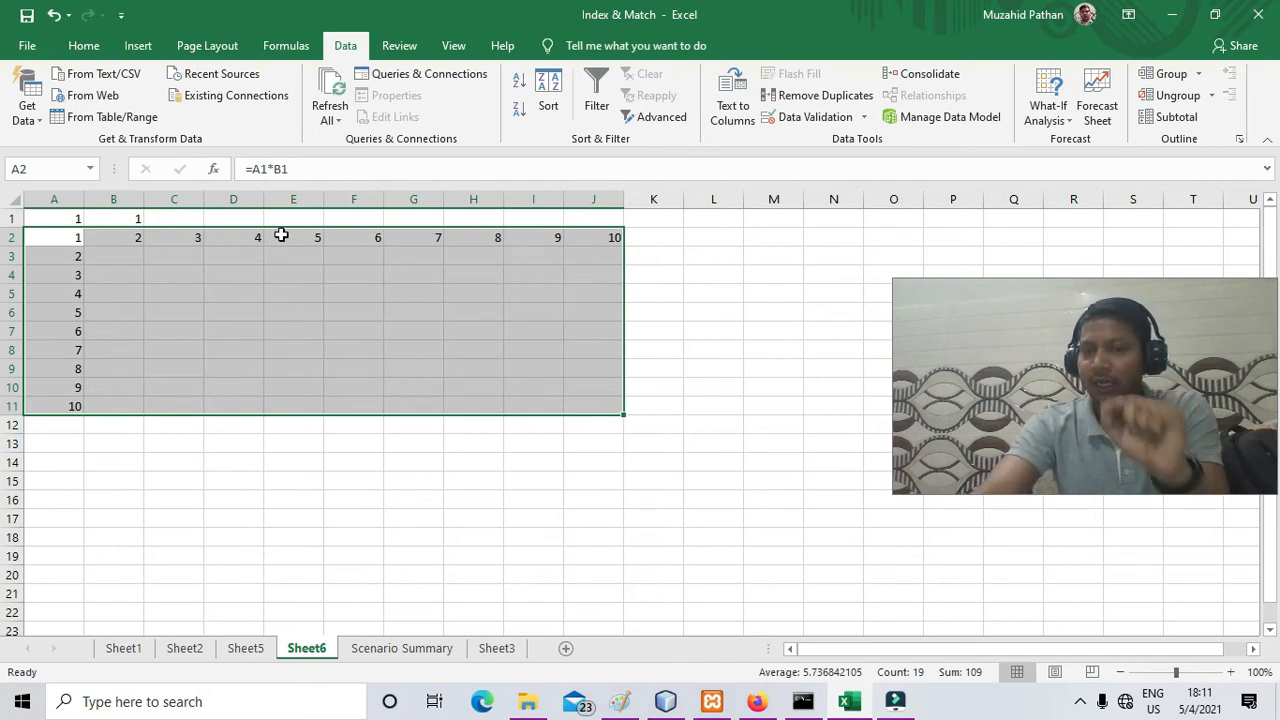
pyautogui.click(1052, 122)
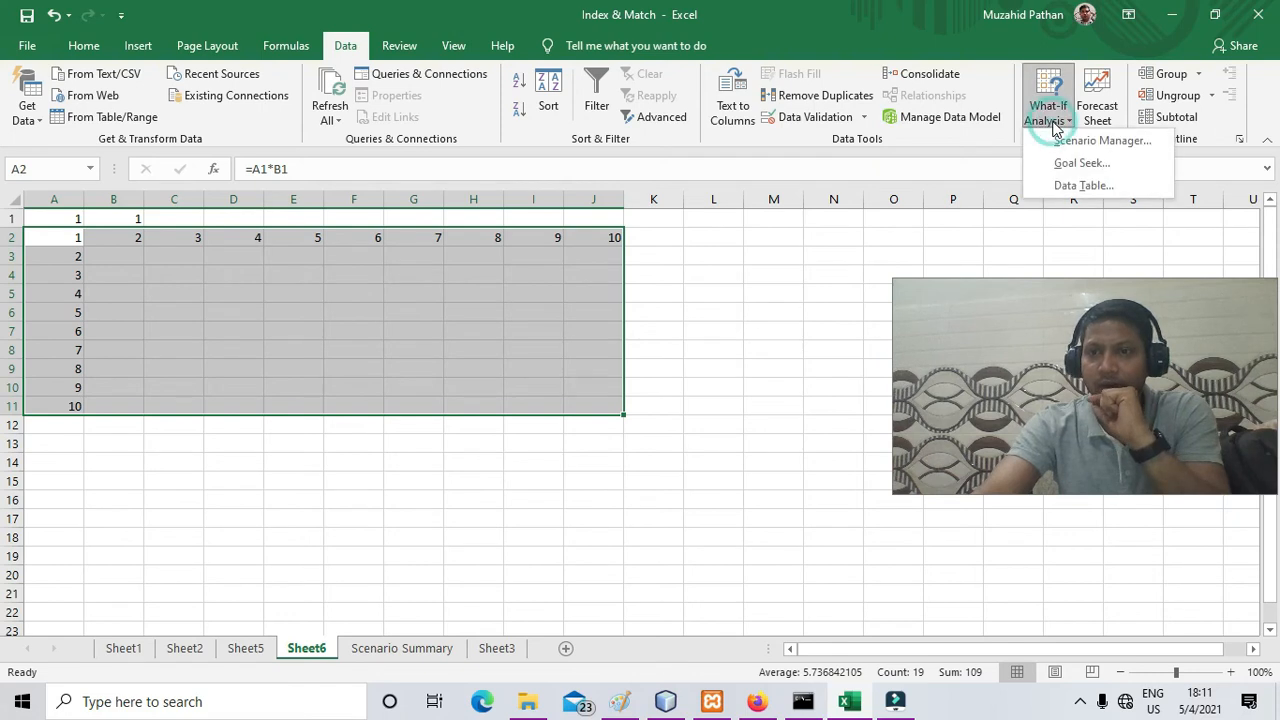
pyautogui.click(1068, 187)
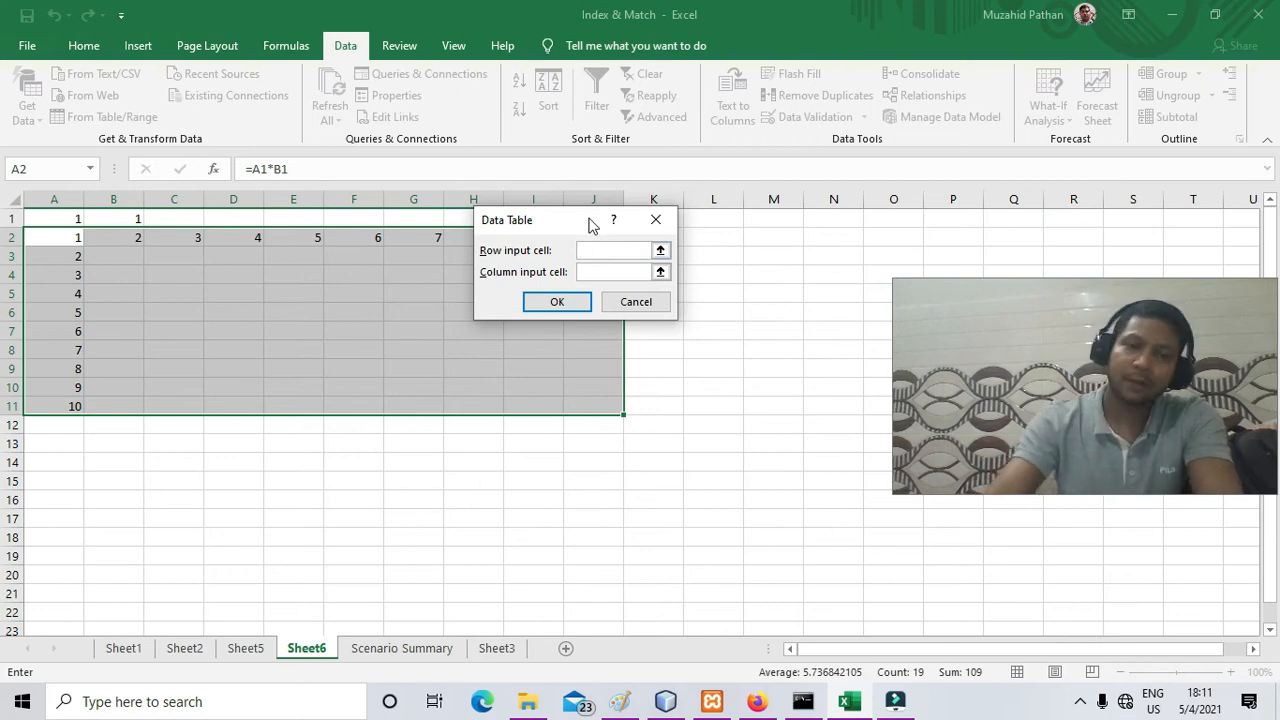
pyautogui.write('a')
pyautogui.write('b1')
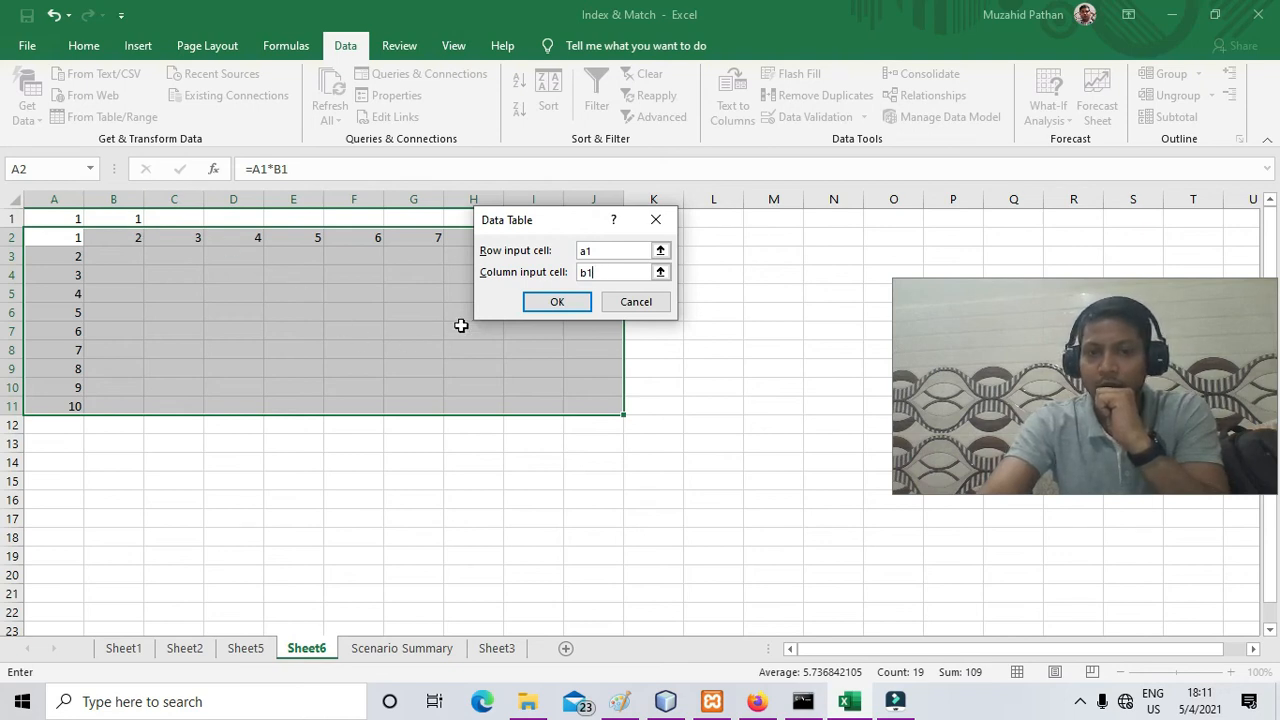
pyautogui.click(553, 303)
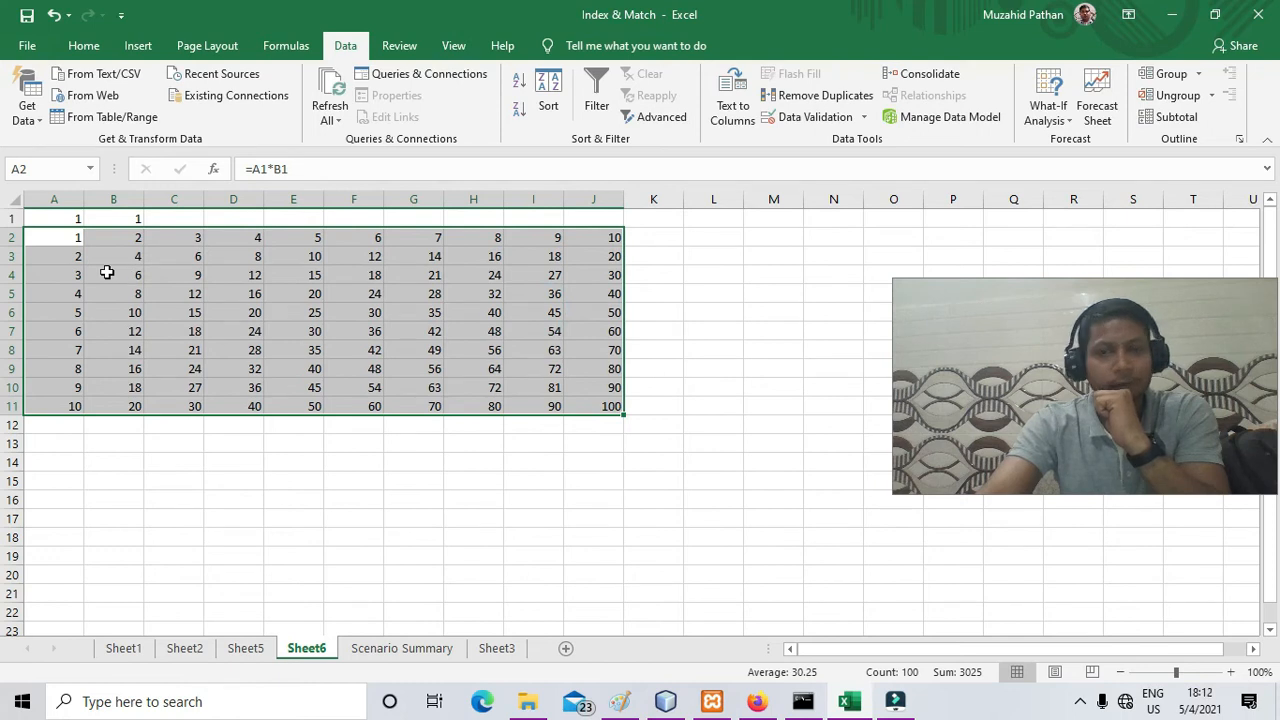
pyautogui.click(137, 240)
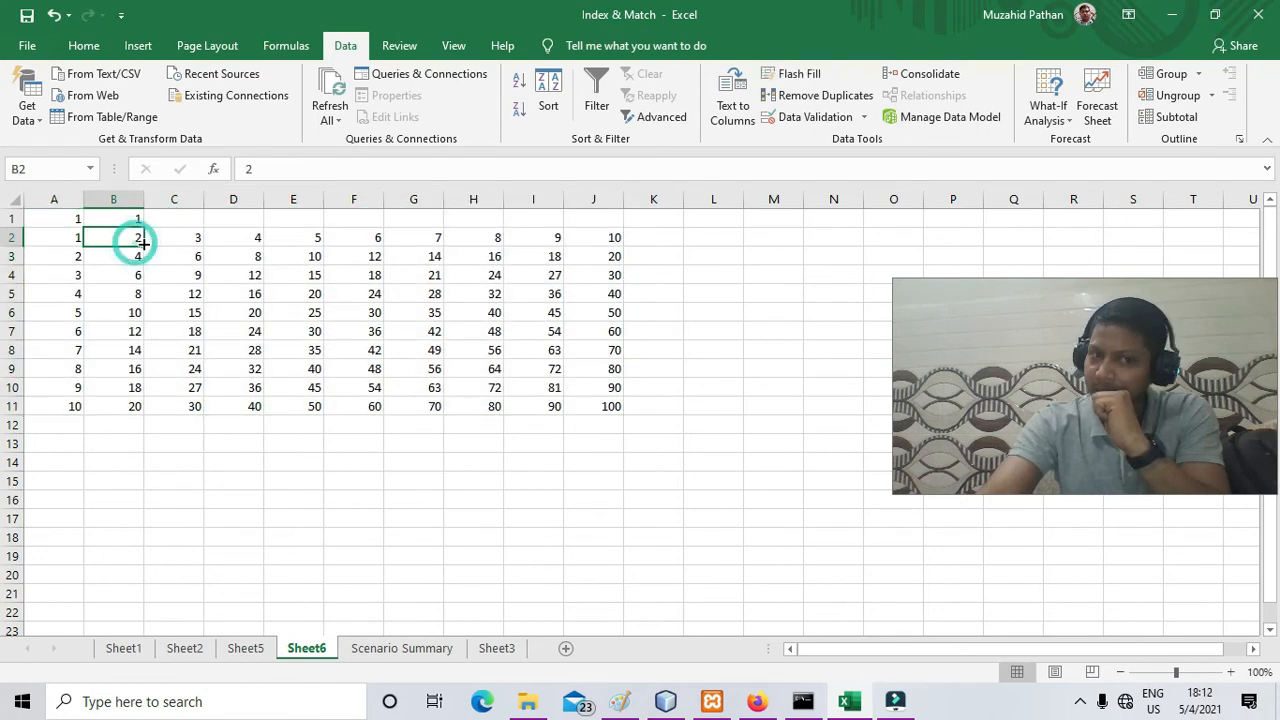
# Change the data table's row input values in B2 to 25 and in F2 to 36.
pyautogui.write('2')
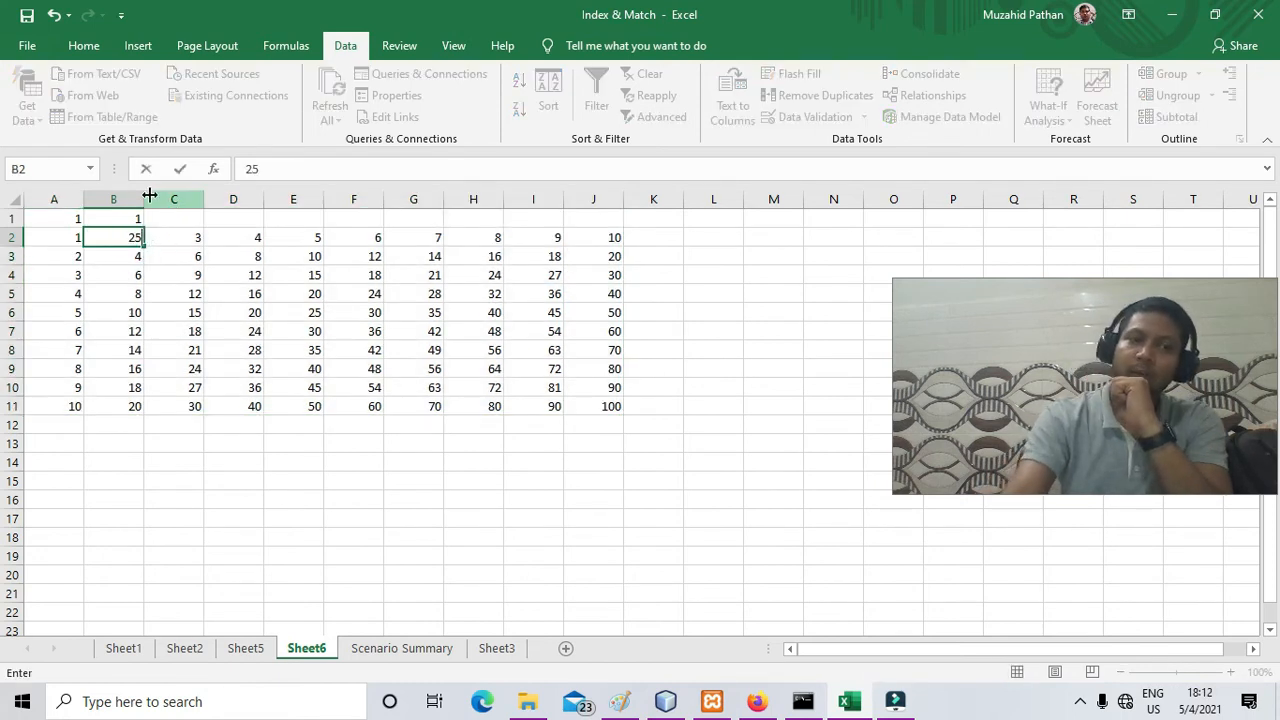
pyautogui.press('Return')
pyautogui.press('Up')
pyautogui.press('Right')
pyautogui.press('Right')
pyautogui.press('Right')
pyautogui.press('Right')
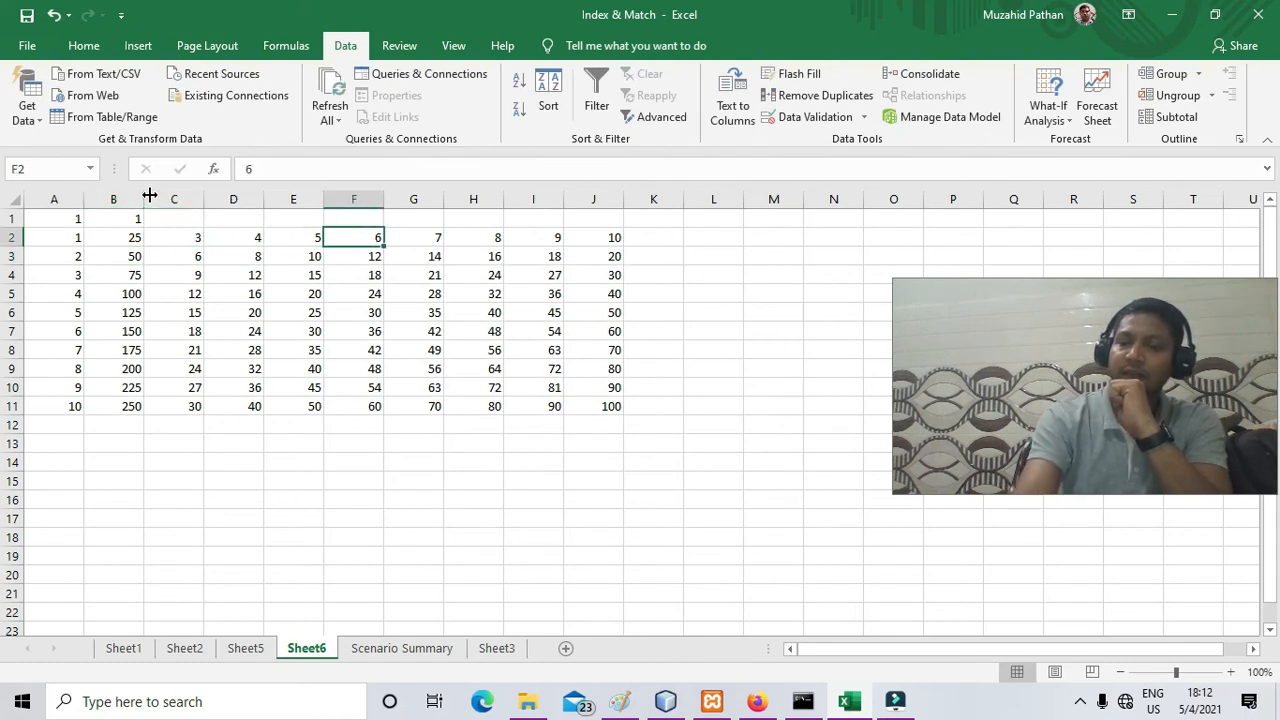
pyautogui.write('36')
pyautogui.press('Return')
# Change the row input value in cell G2 to 14.
pyautogui.press('Right')
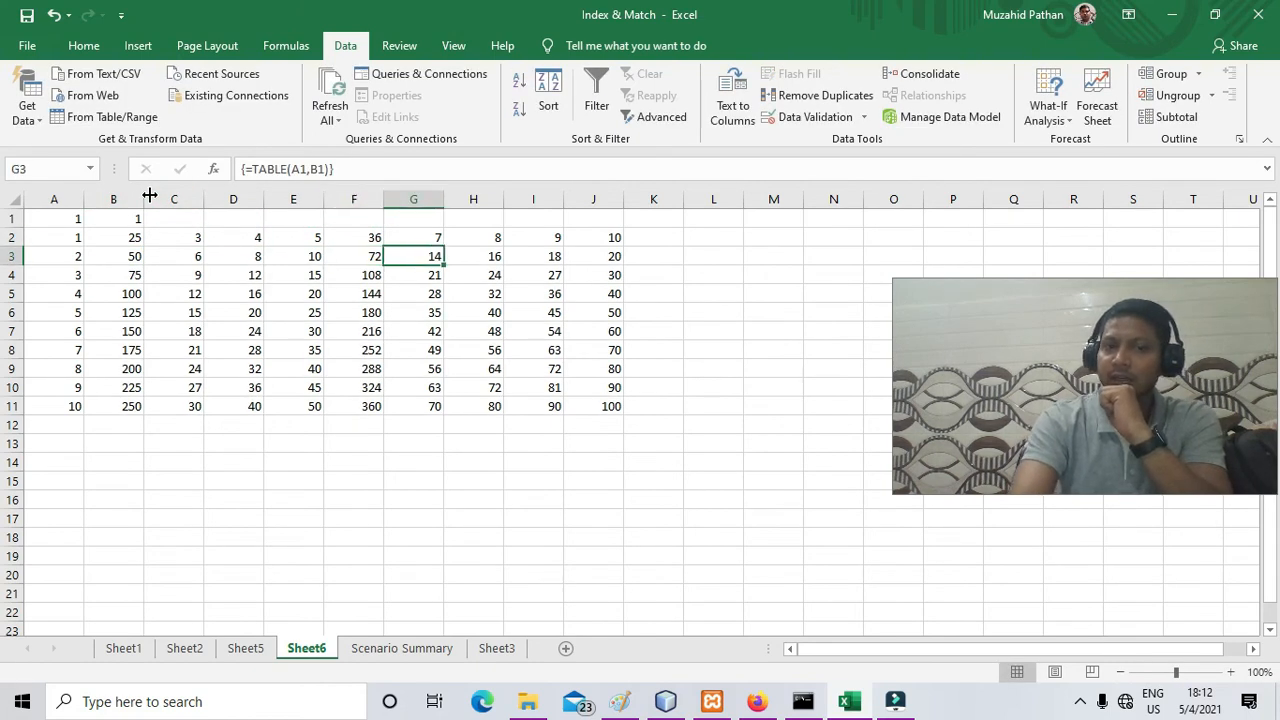
pyautogui.press('Up')
pyautogui.write('14')
pyautogui.press('Return')
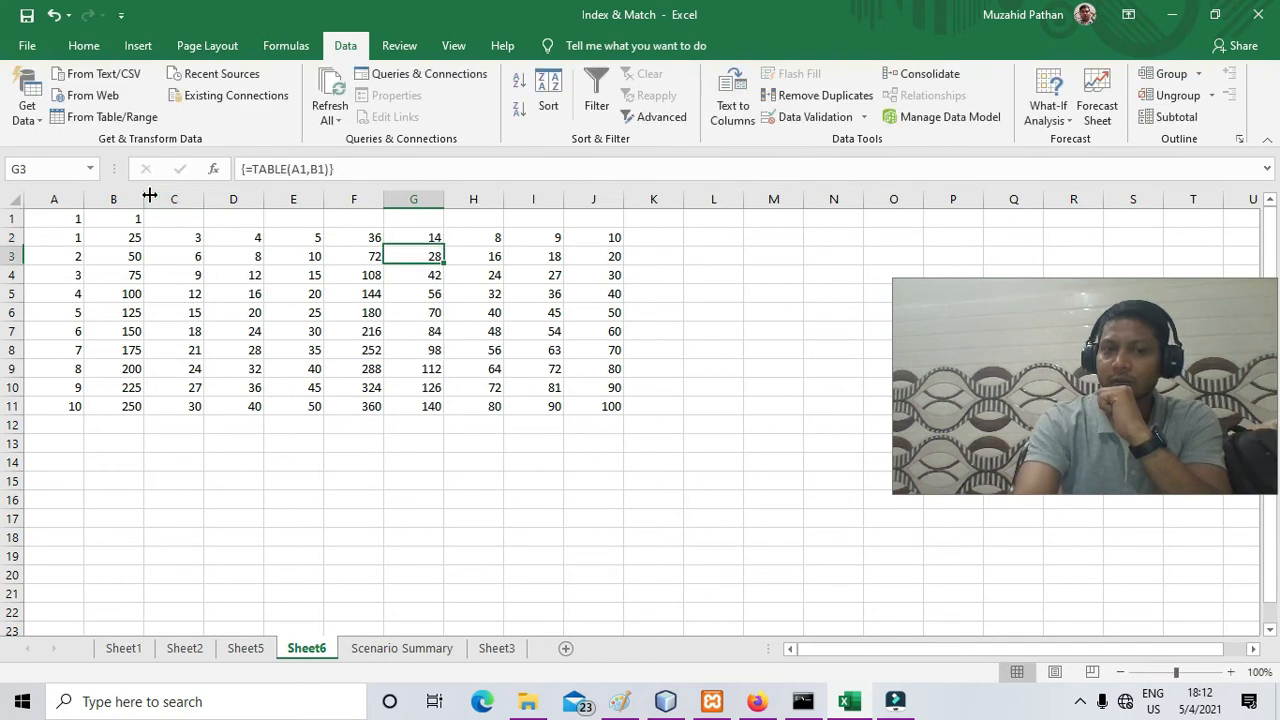
# Change the row input value in cell I2 to 65.
pyautogui.press('Right')
pyautogui.press('Up')
pyautogui.press('Right')
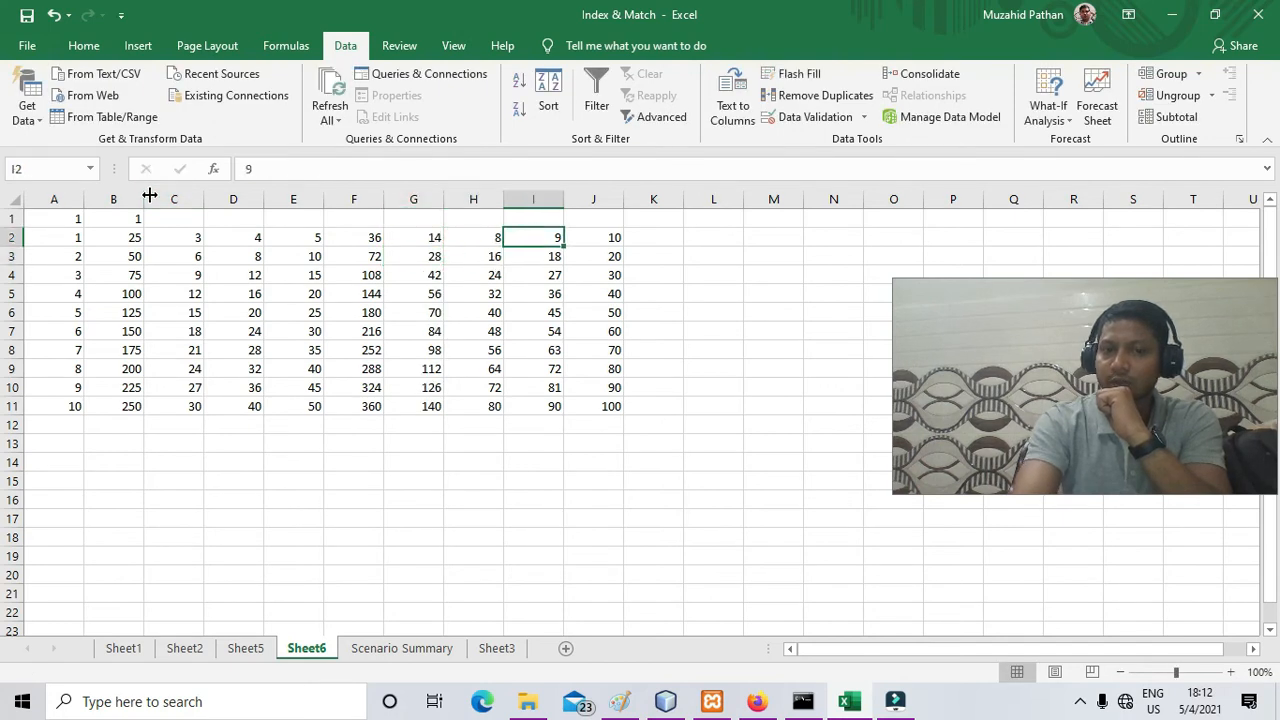
pyautogui.write('65')
pyautogui.press('Return')
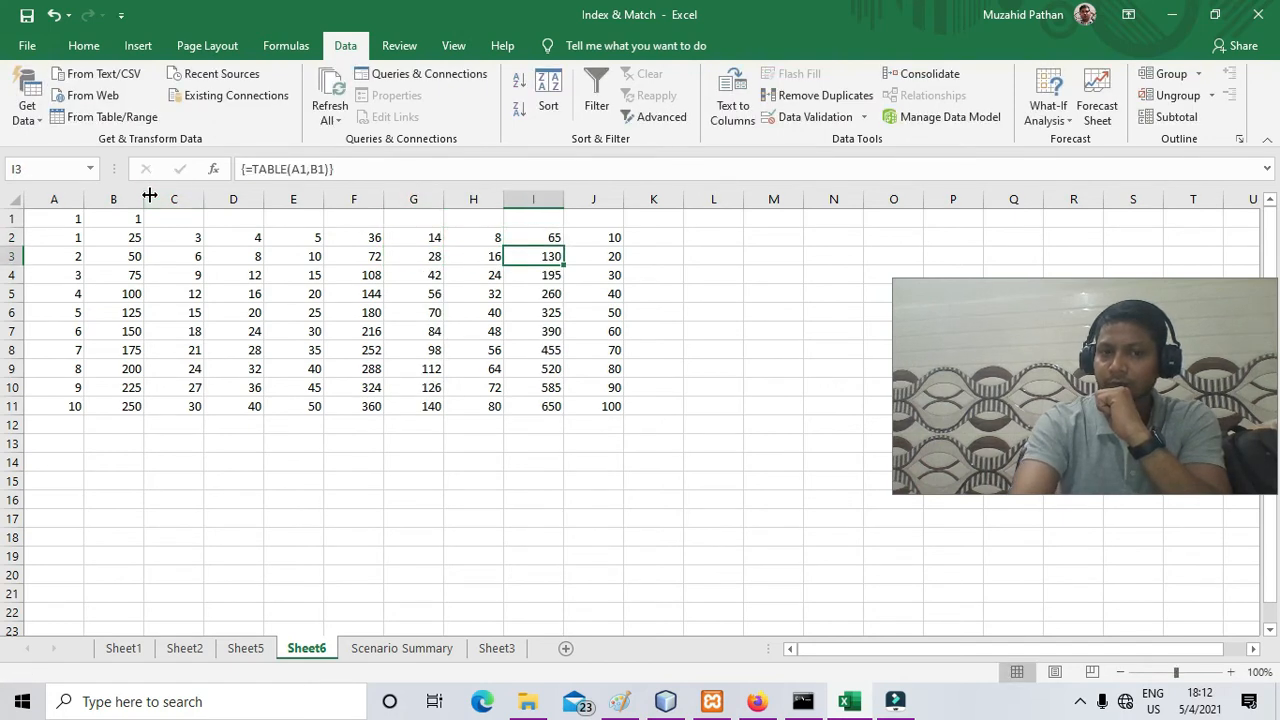
# Change the row input value in cell J2 to 10.55.
pyautogui.press('Right')
pyautogui.press('Up')
pyautogui.write('1')
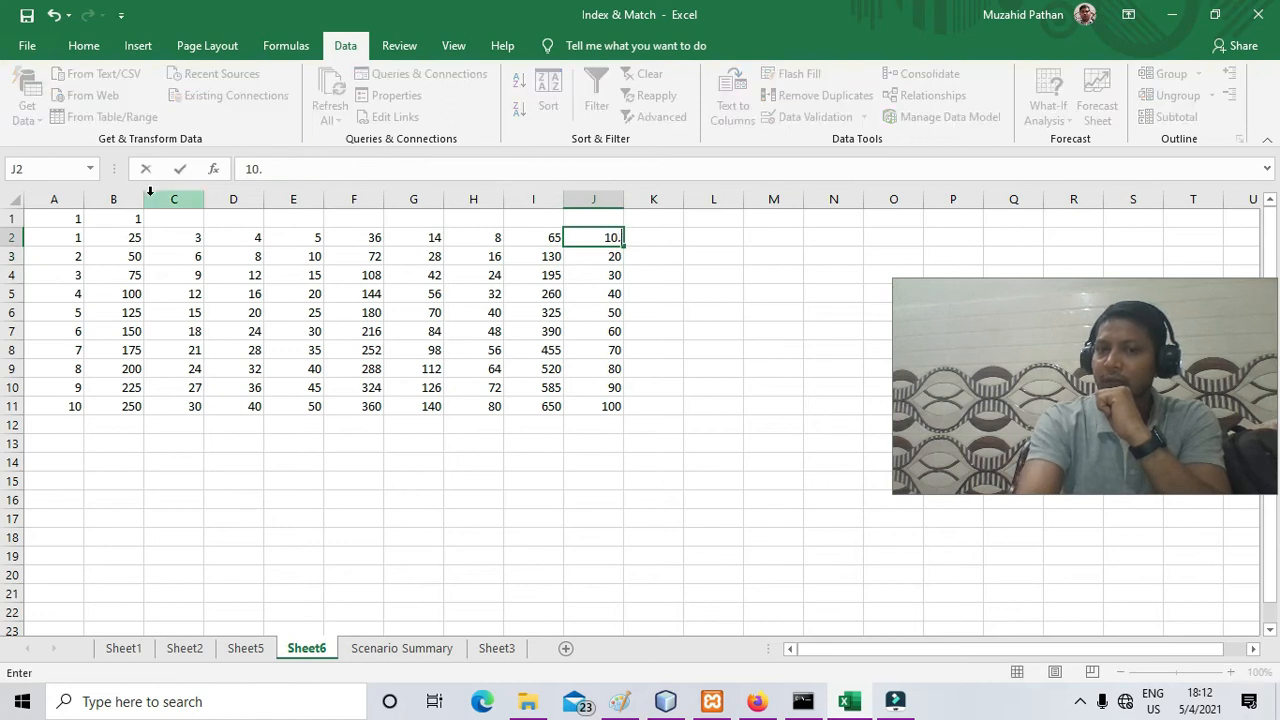
pyautogui.write('0.55')
pyautogui.press('Return')
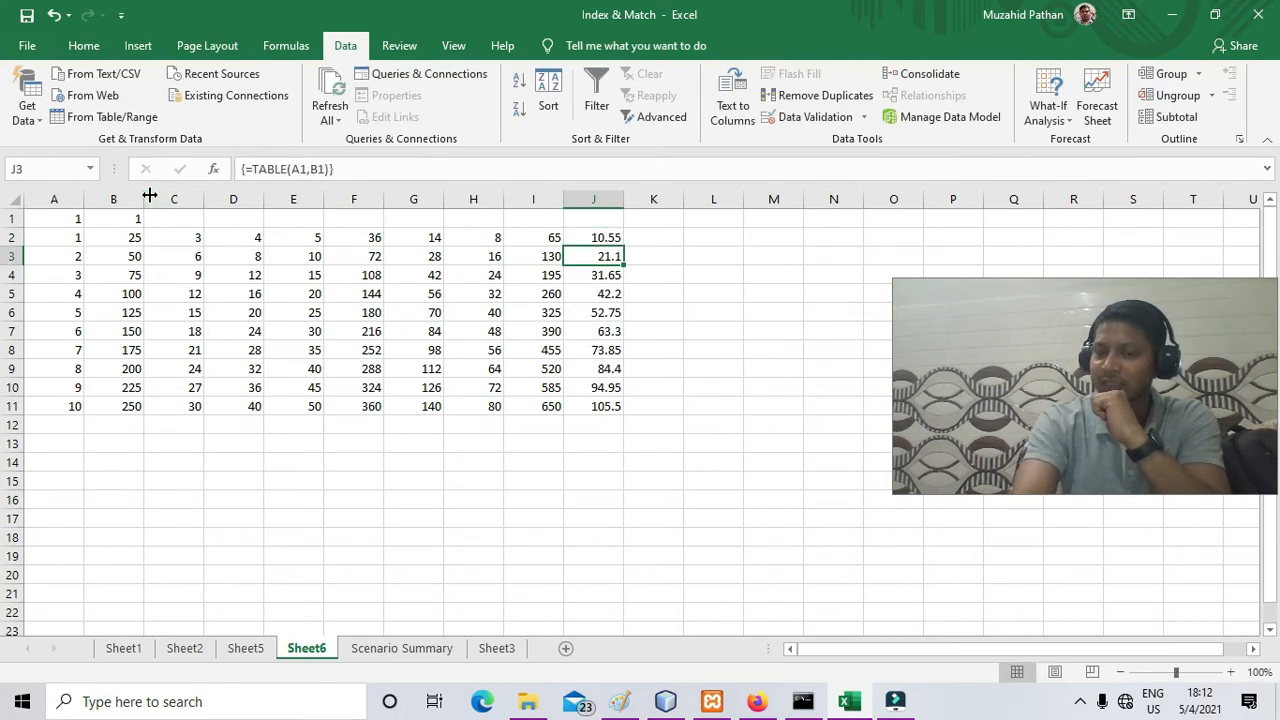
# Replace the row input value in cell I2 with the decimal 0.21265.
pyautogui.press('Up')
pyautogui.press('Left')
pyautogui.write('0.21265')
pyautogui.press('Return')
pyautogui.press('Up')
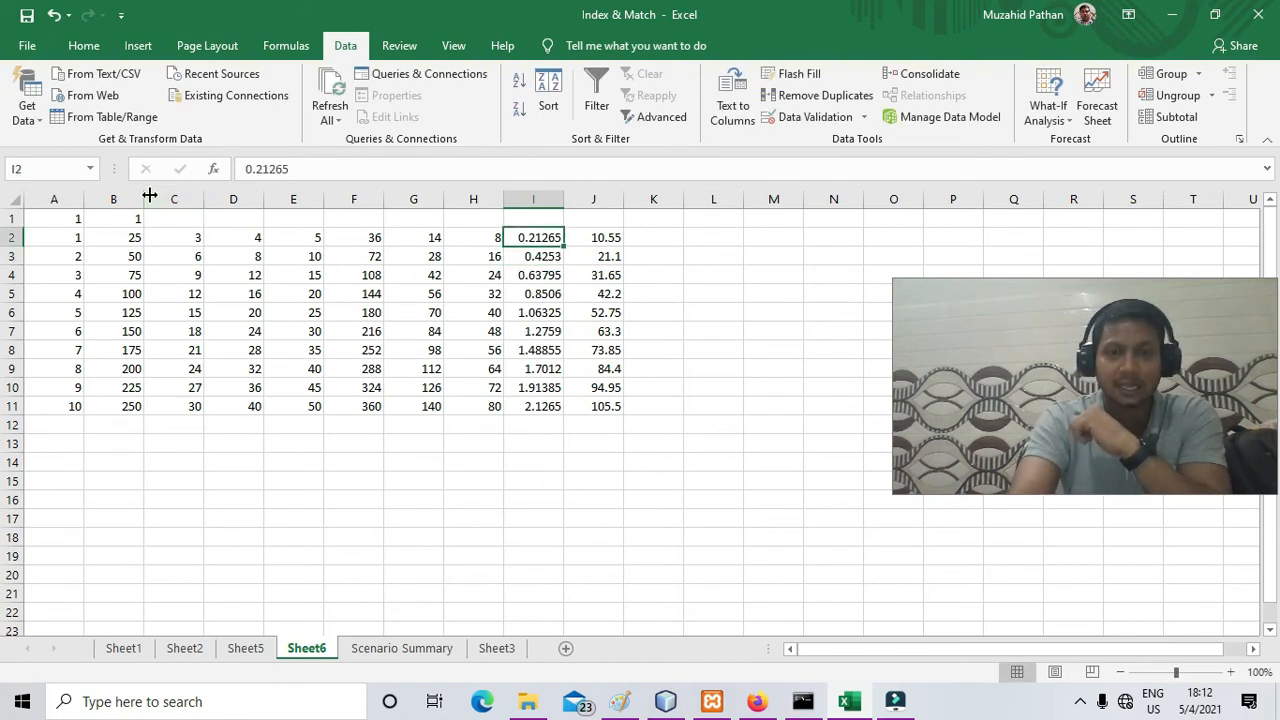
# Try to overwrite the data table result in cell F4 with 6 and with 6czvcv, and discard the entry.
pyautogui.press('Down')
pyautogui.press('Down')
pyautogui.press('Left')
pyautogui.press('Left')
pyautogui.press('Left')
pyautogui.write('6')
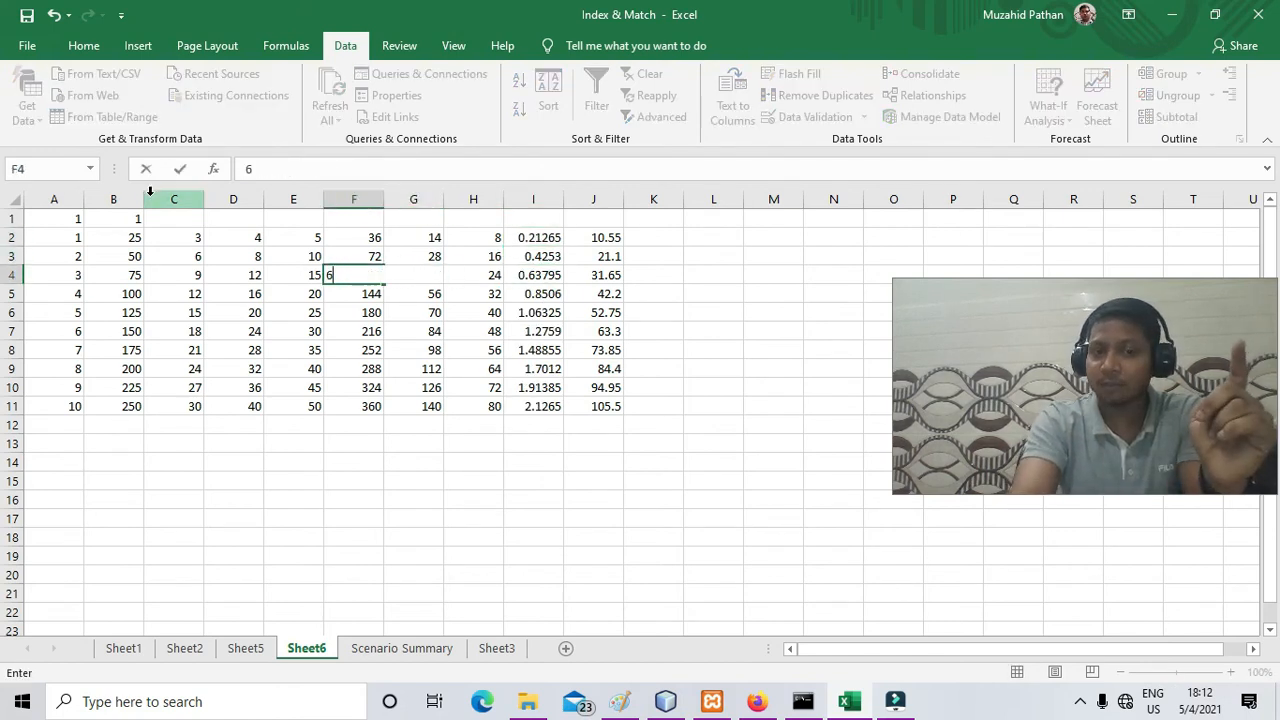
pyautogui.press('Return')
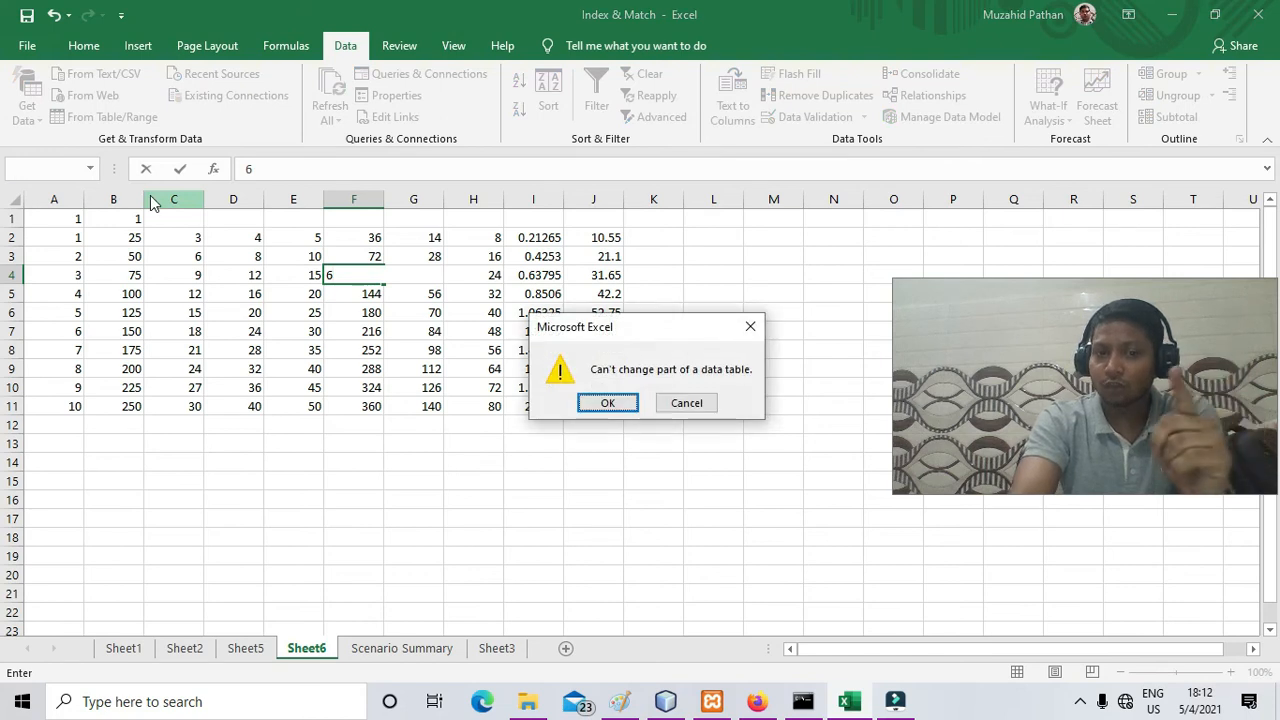
pyautogui.press('Return')
pyautogui.press('Return')
pyautogui.press('Return')
pyautogui.press('Return')
pyautogui.press('Return')
pyautogui.write('czvcv')
pyautogui.press('Return')
pyautogui.press('Return')
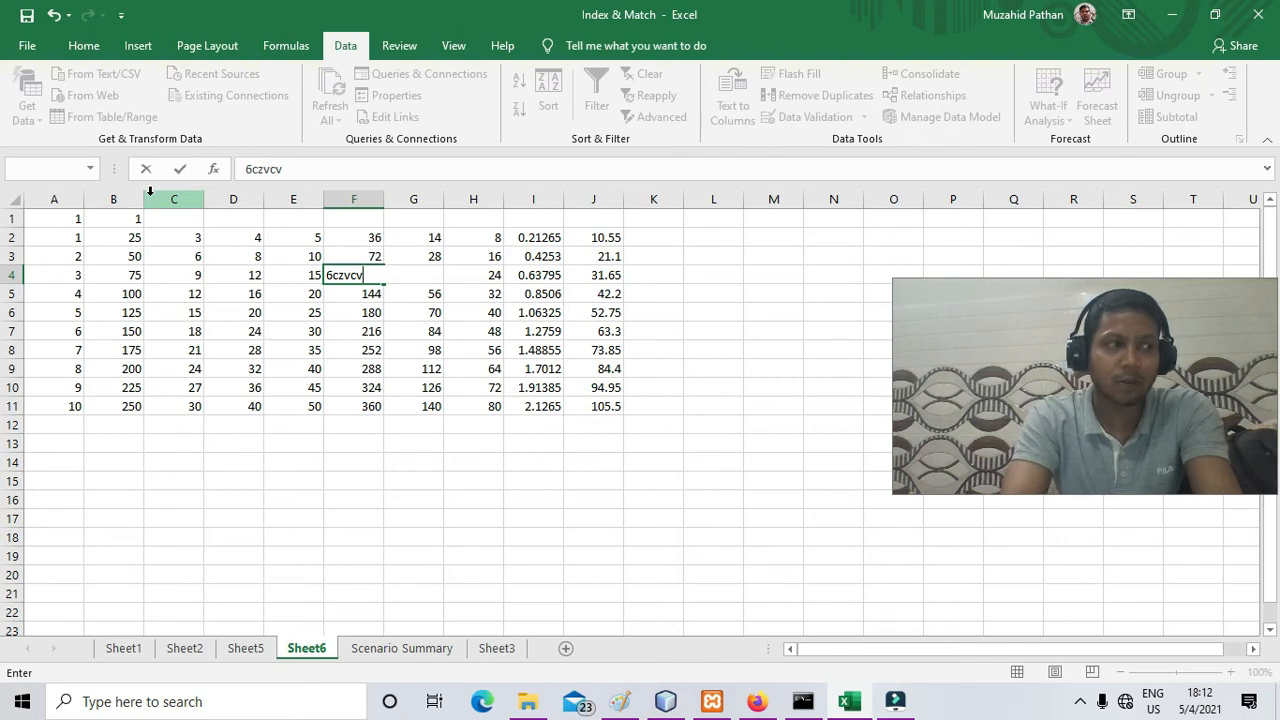
pyautogui.press('Escape')
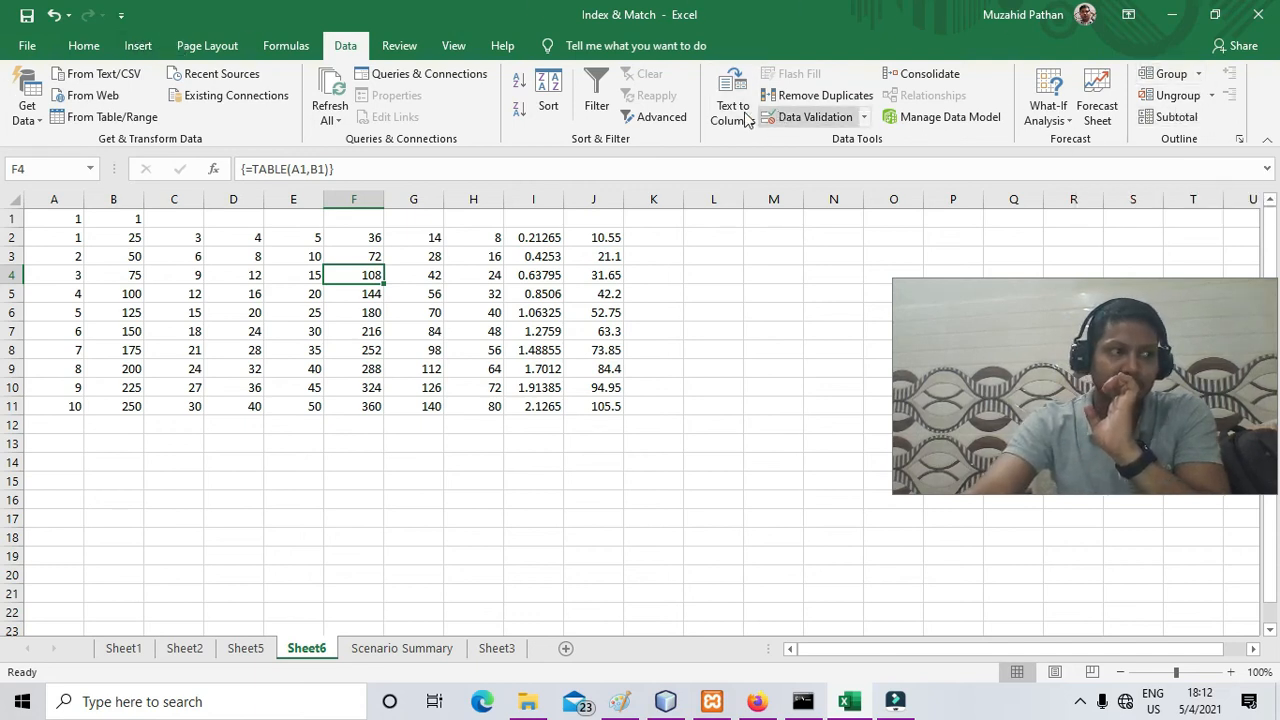
# Group the data table range A2:J11 by rows.
pyautogui.click(400, 309)
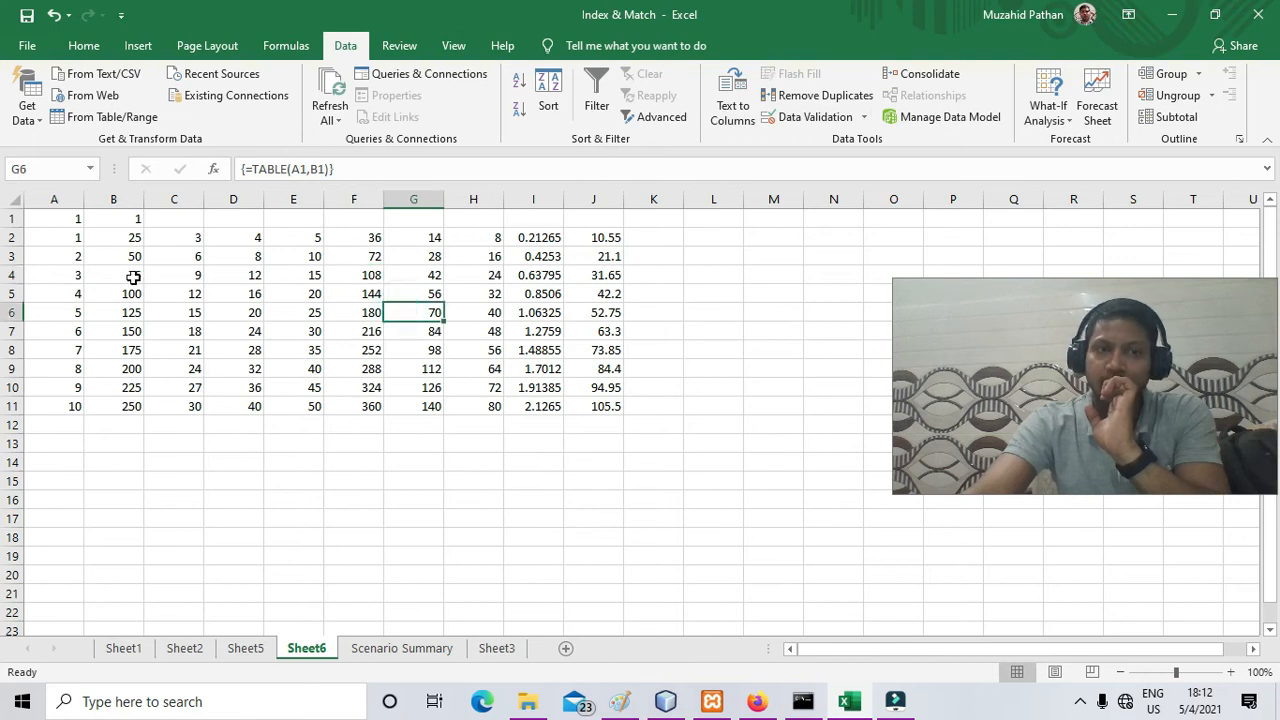
pyautogui.moveTo(64, 242); pyautogui.dragTo(595, 412)
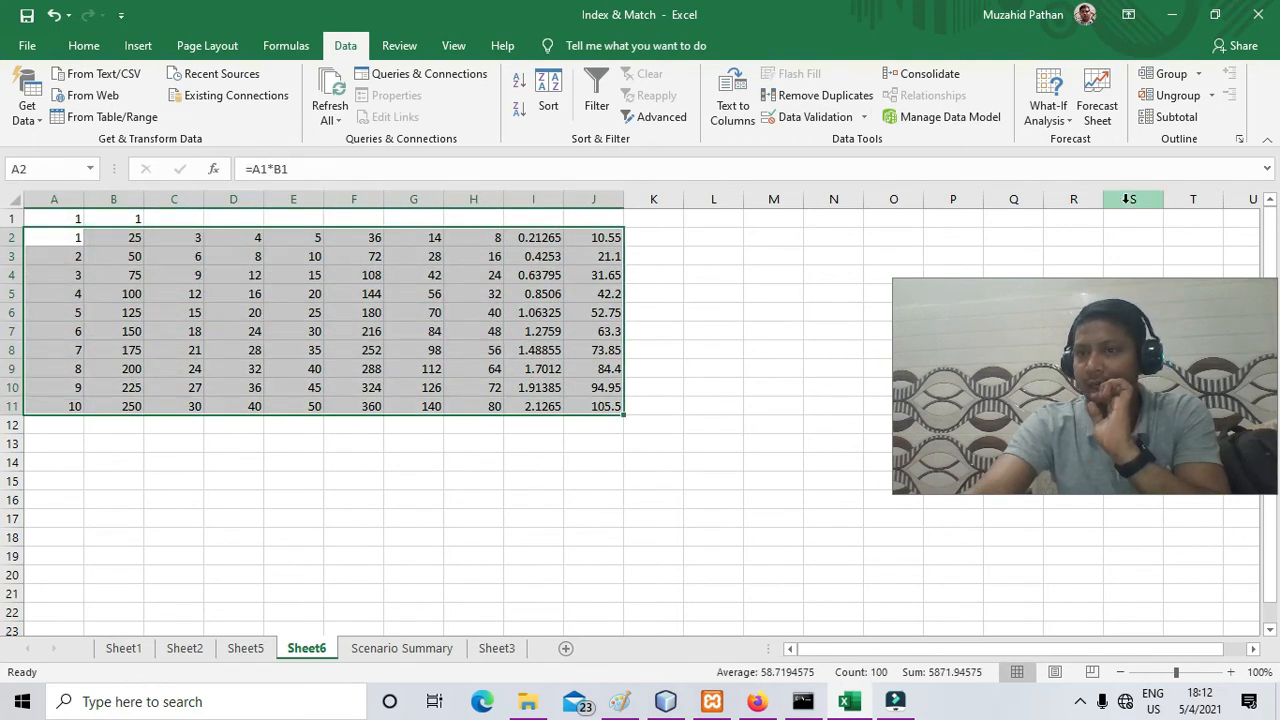
pyautogui.click(1172, 78)
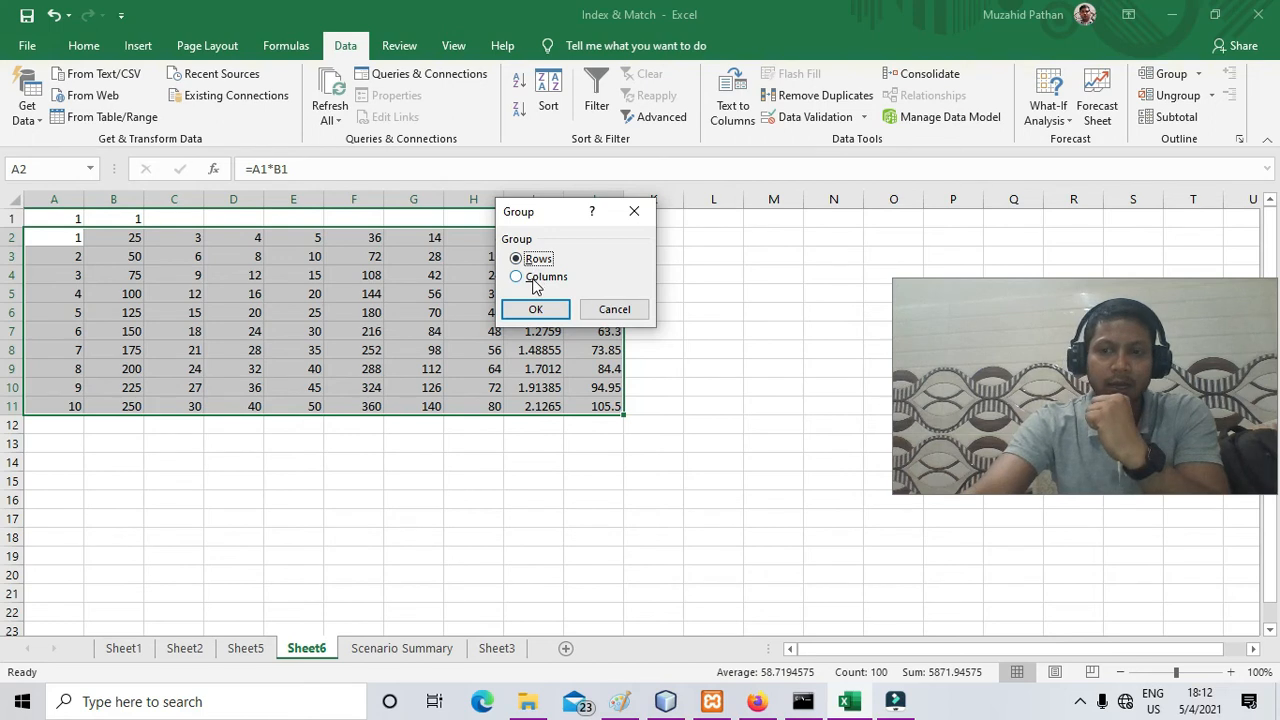
pyautogui.click(516, 276)
pyautogui.click(516, 258)
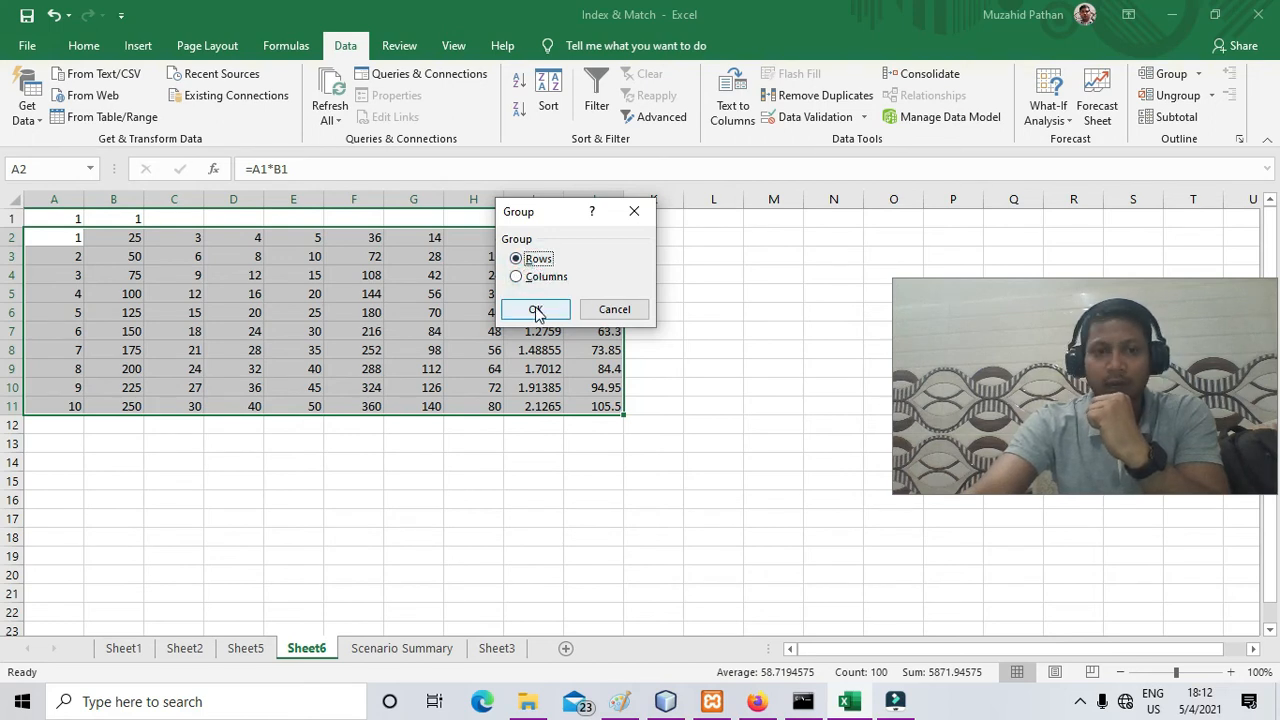
pyautogui.click(535, 309)
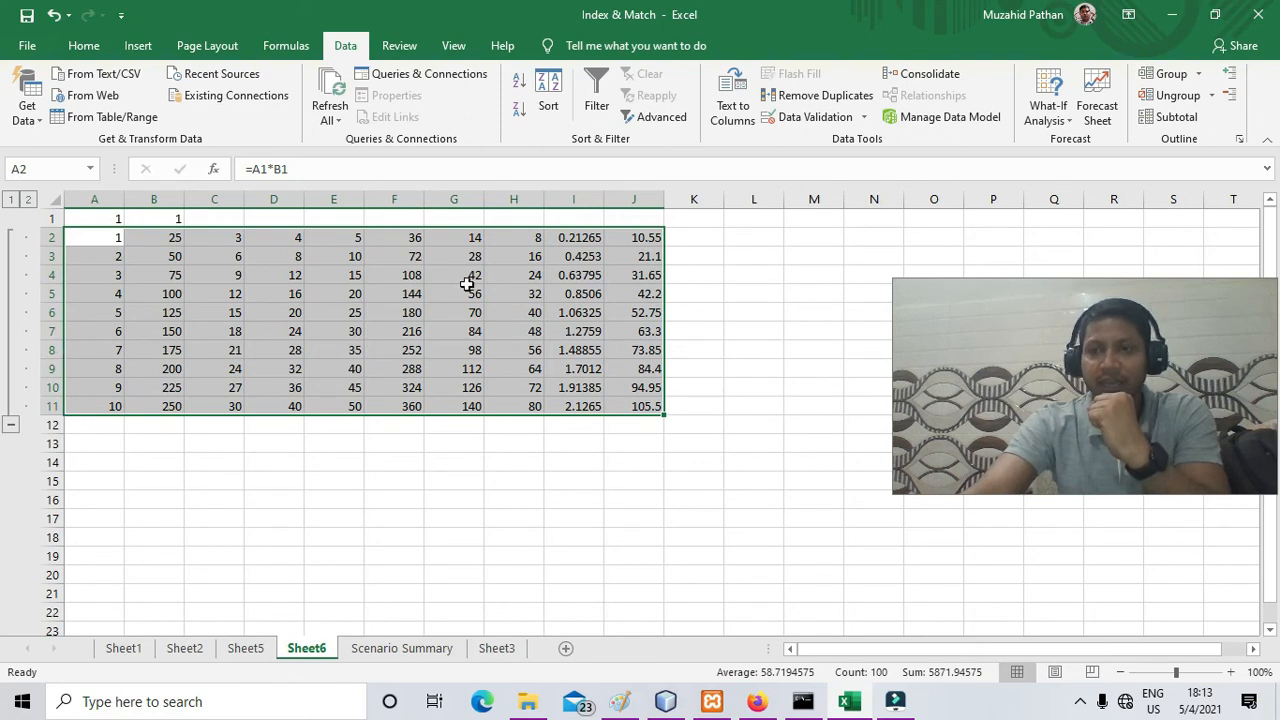
# Collapse and expand the grouped rows 2 to 11, and clear the outline.
pyautogui.click(1229, 99)
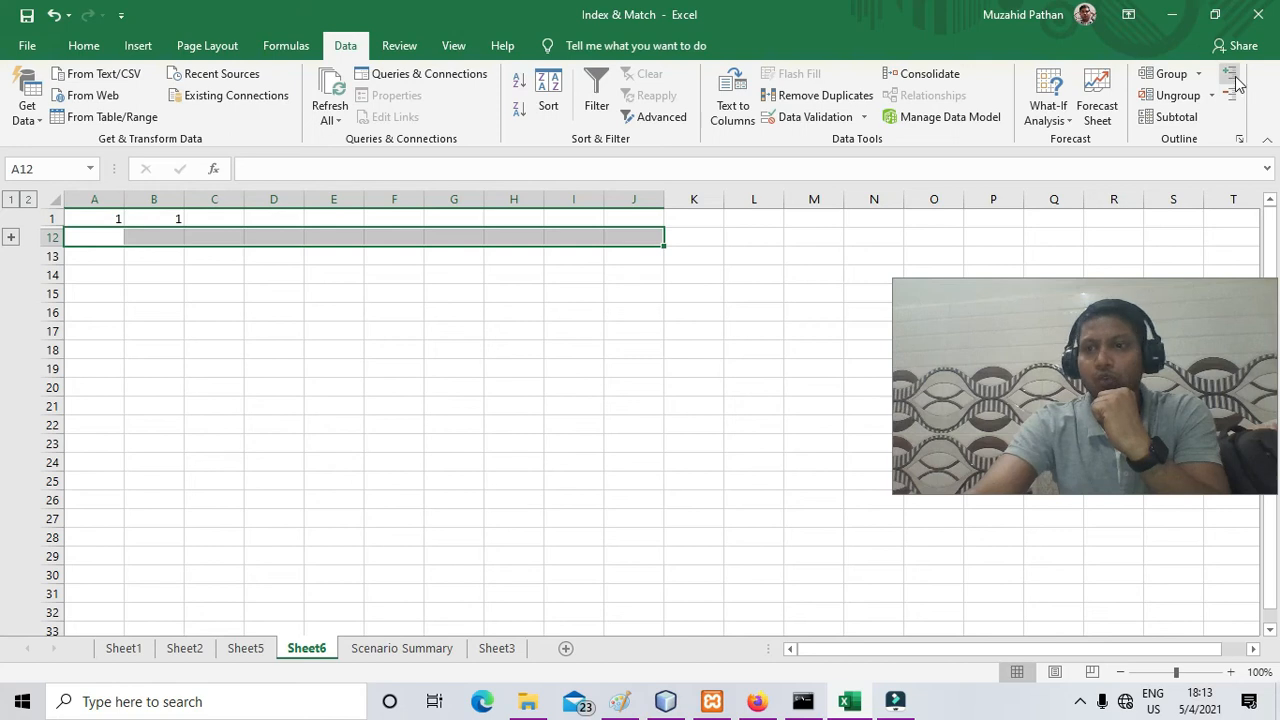
pyautogui.click(1231, 76)
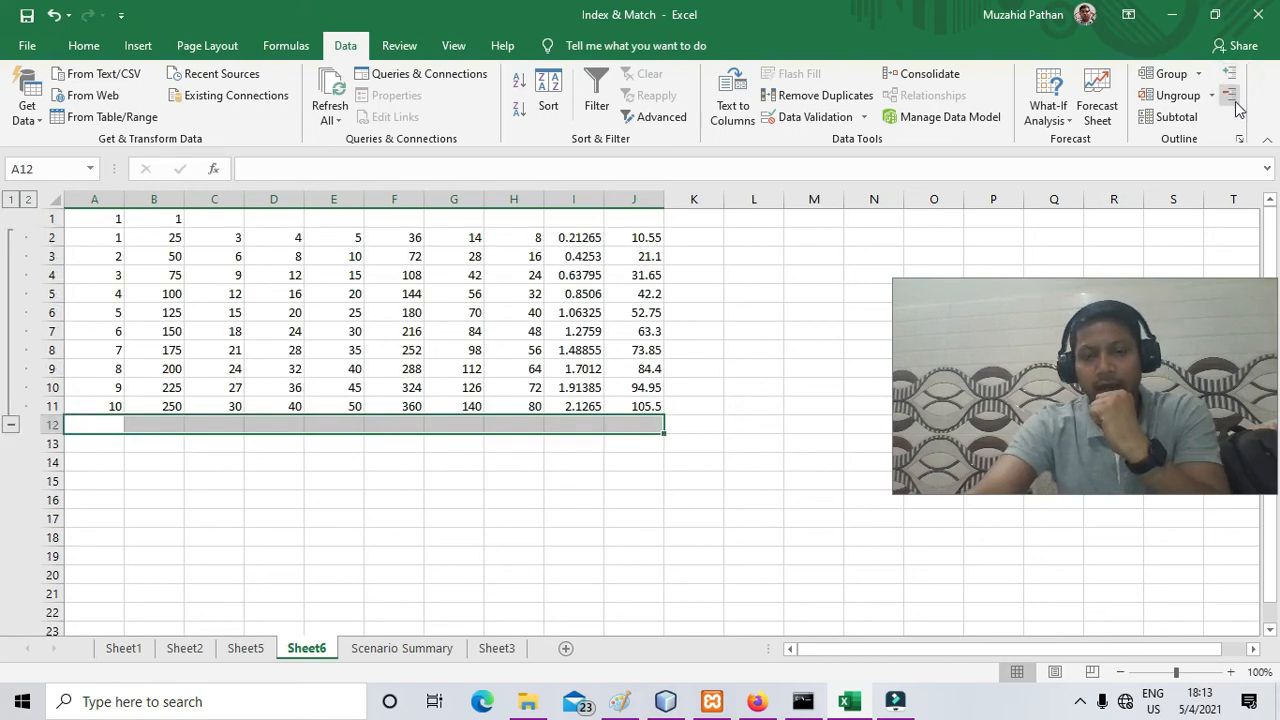
pyautogui.moveTo(639, 425); pyautogui.dragTo(42, 241)
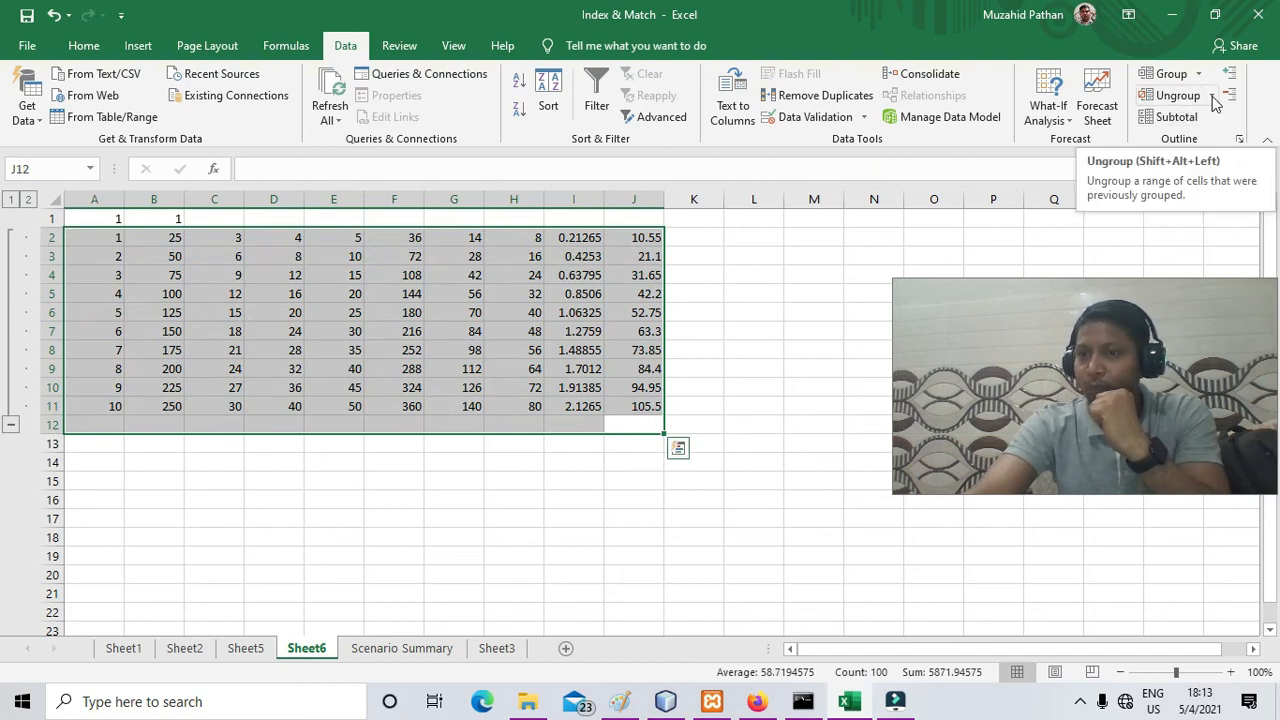
pyautogui.click(1211, 95)
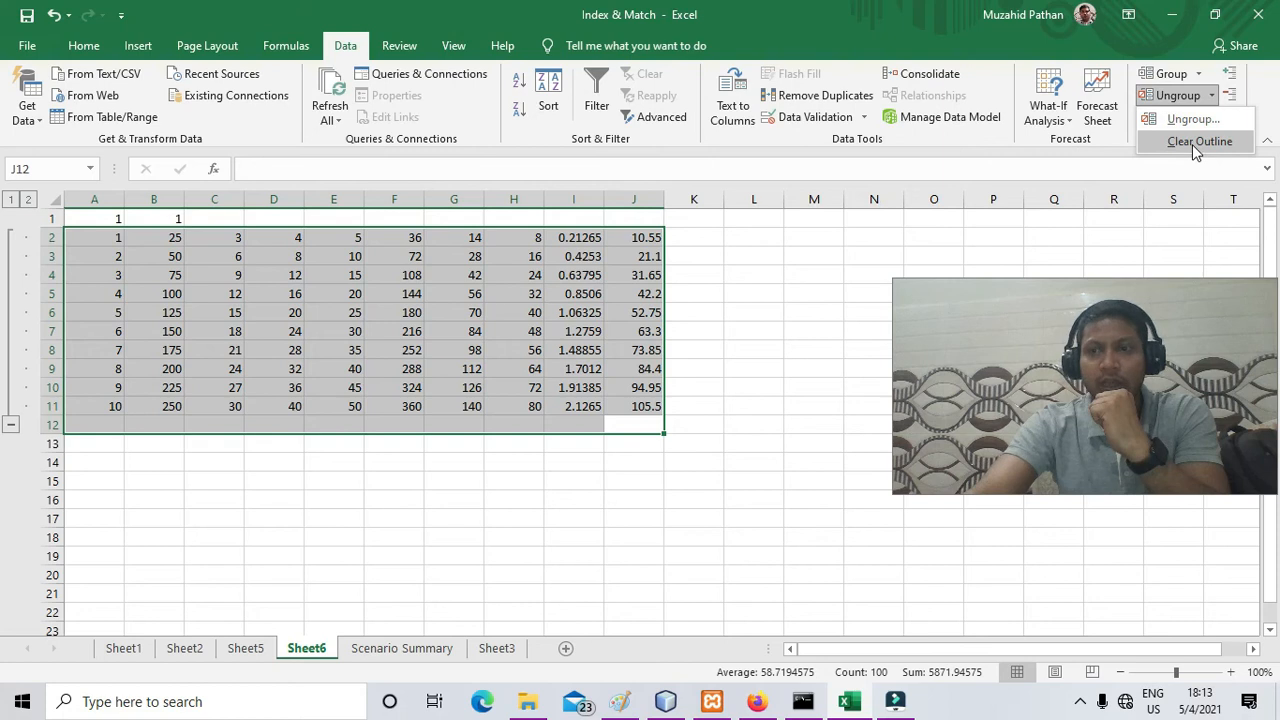
pyautogui.click(1192, 142)
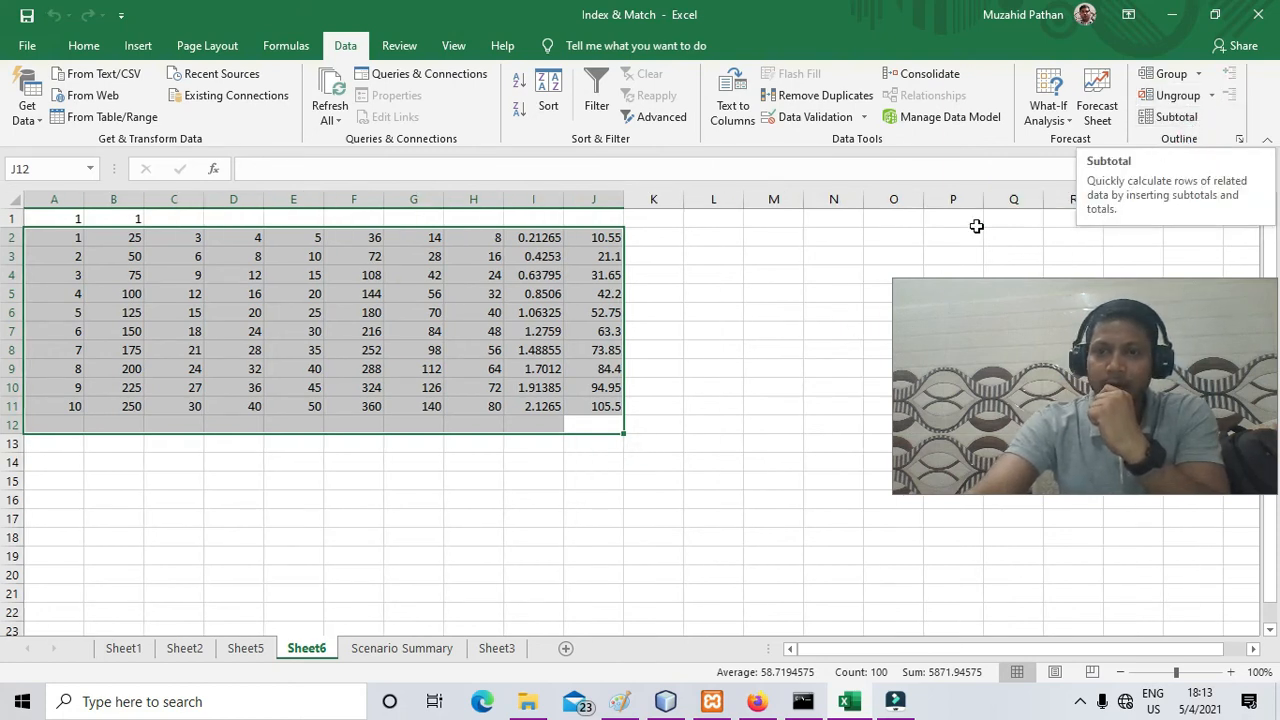
# Add a new worksheet and enter the headings S.No, Name, Class and Marks in A1:D1.
pyautogui.click(565, 648)
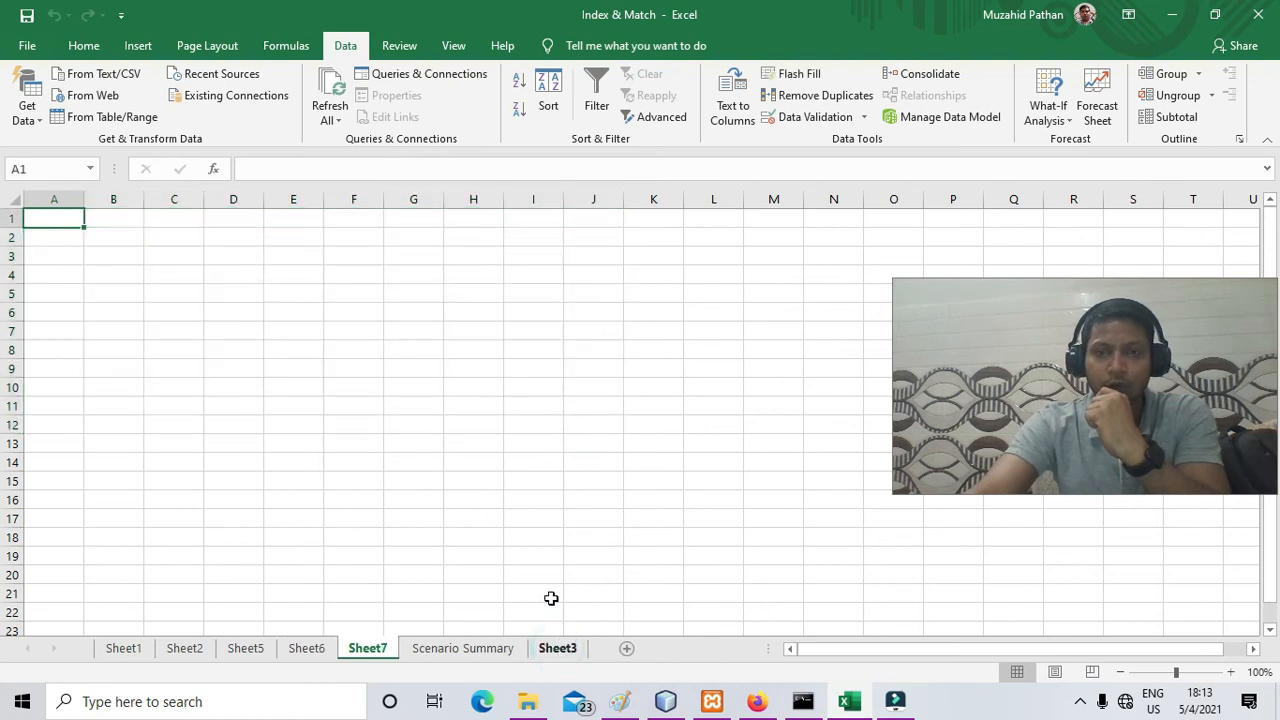
pyautogui.write('S')
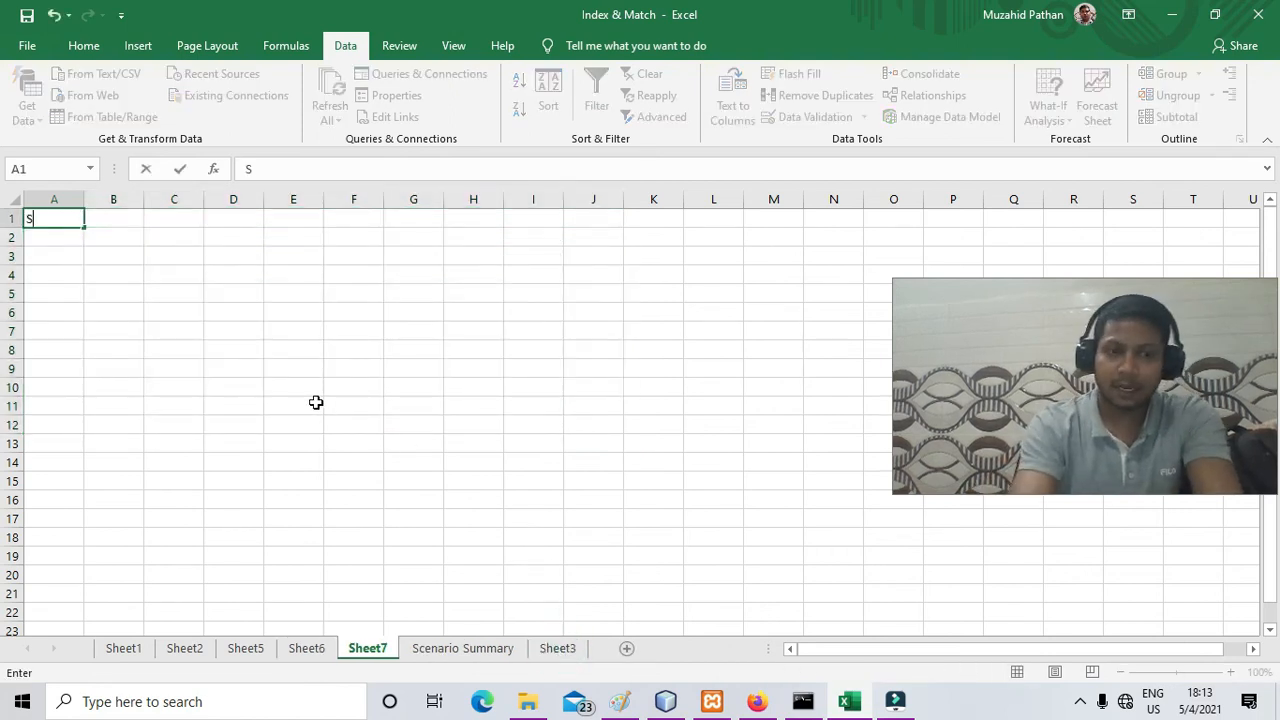
pyautogui.write('.No')
pyautogui.press('Tab')
pyautogui.write('Name')
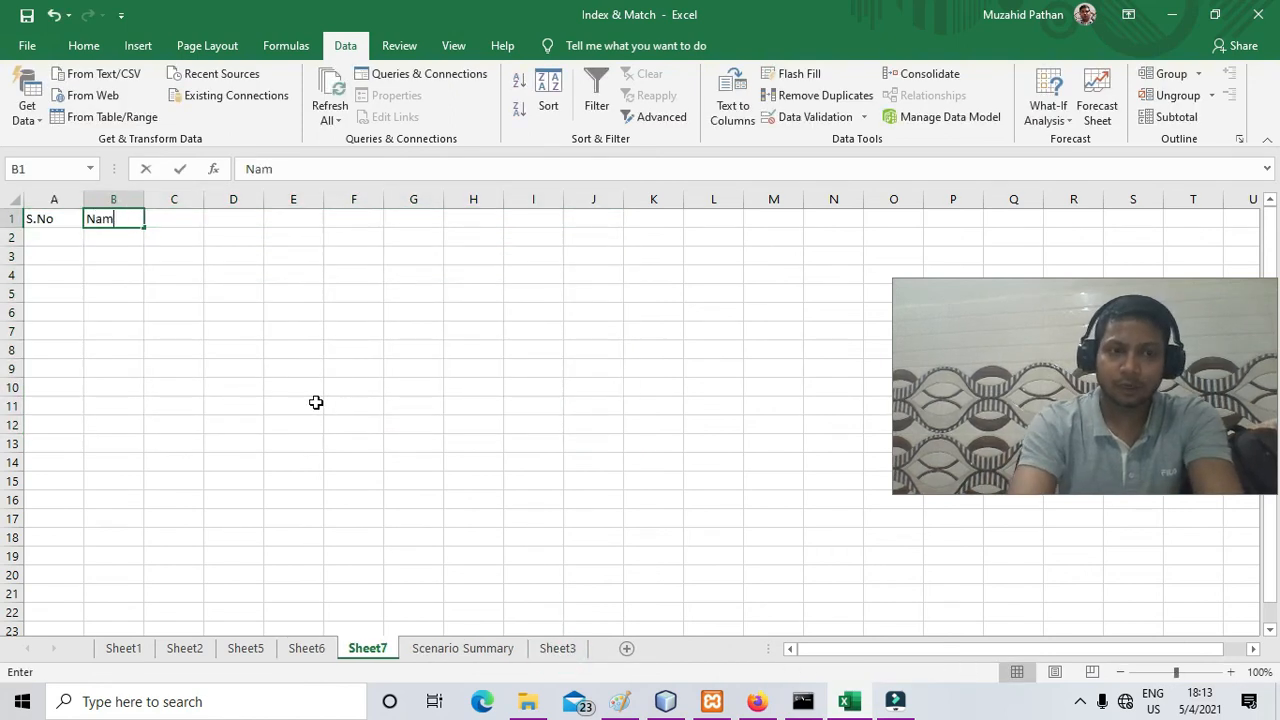
pyautogui.press('Tab')
pyautogui.write('C;')
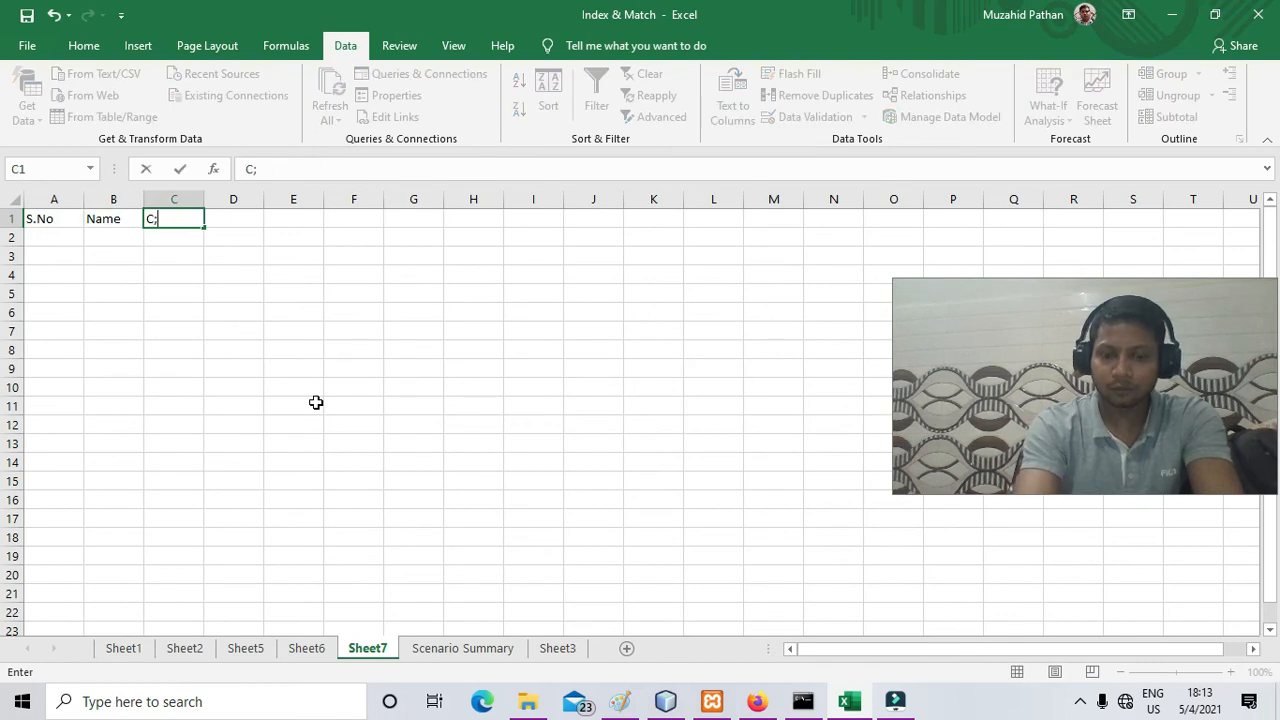
pyautogui.write('asss')
pyautogui.press('Tab')
pyautogui.write('Marks')
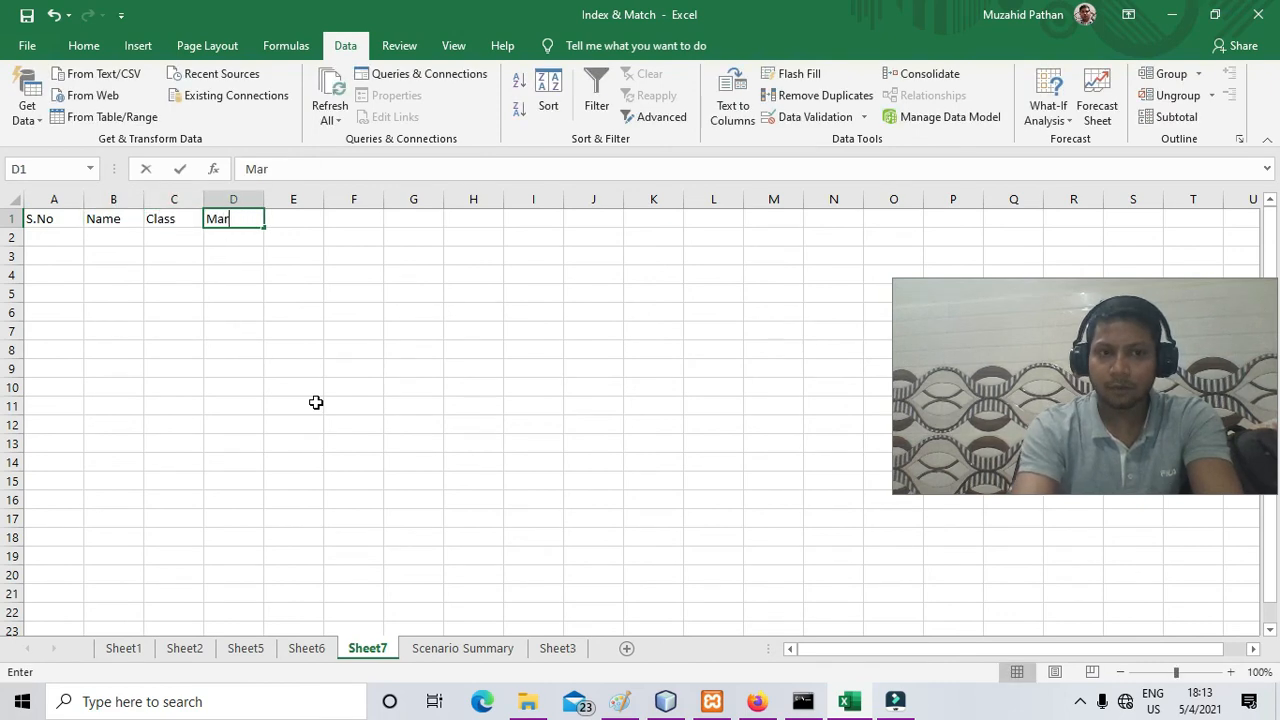
pyautogui.press('Return')
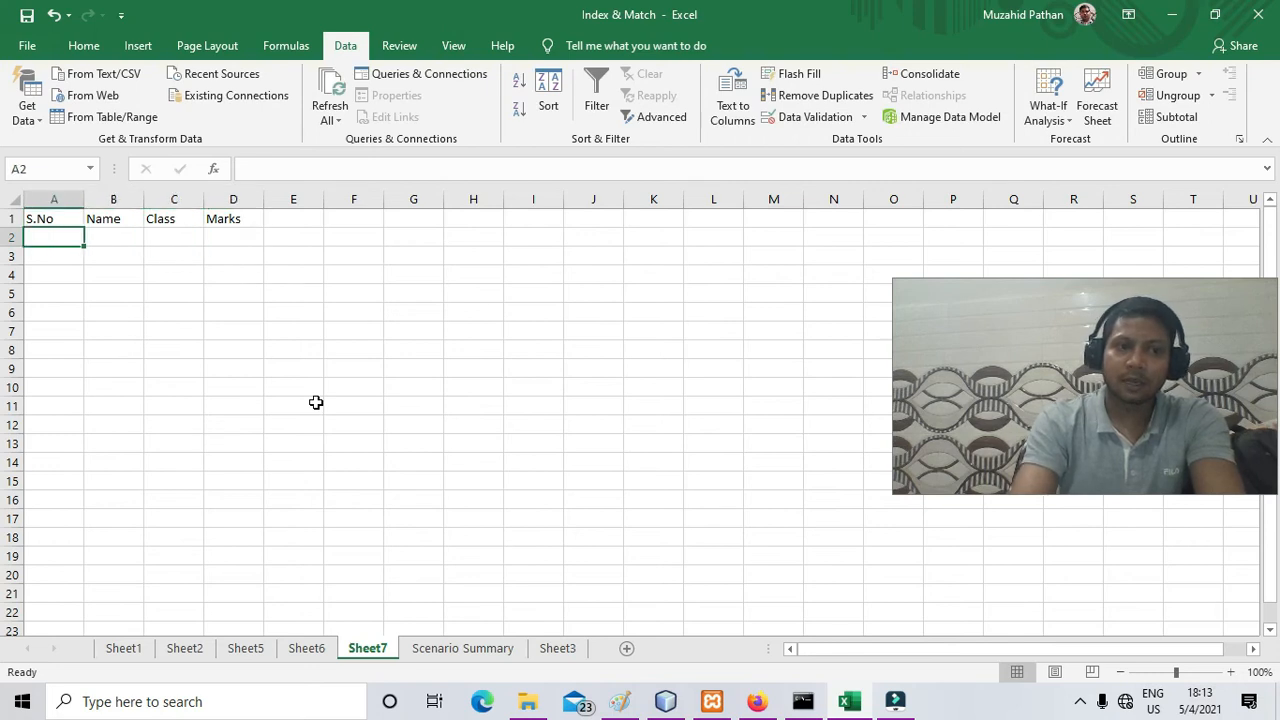
# Enter the serial numbers 1 to 10 under S.No in cells A2 to A11.
pyautogui.write('1 2 3 4 5 ')
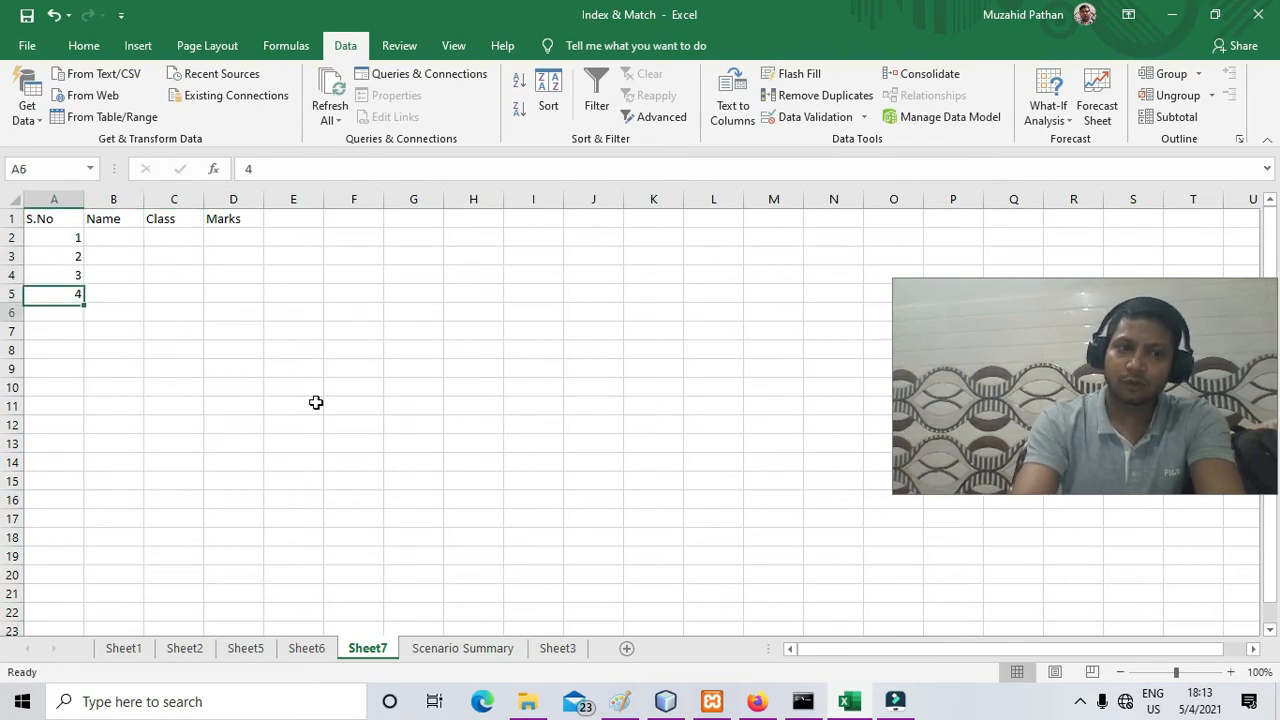
pyautogui.write('6 7 8 9 10')
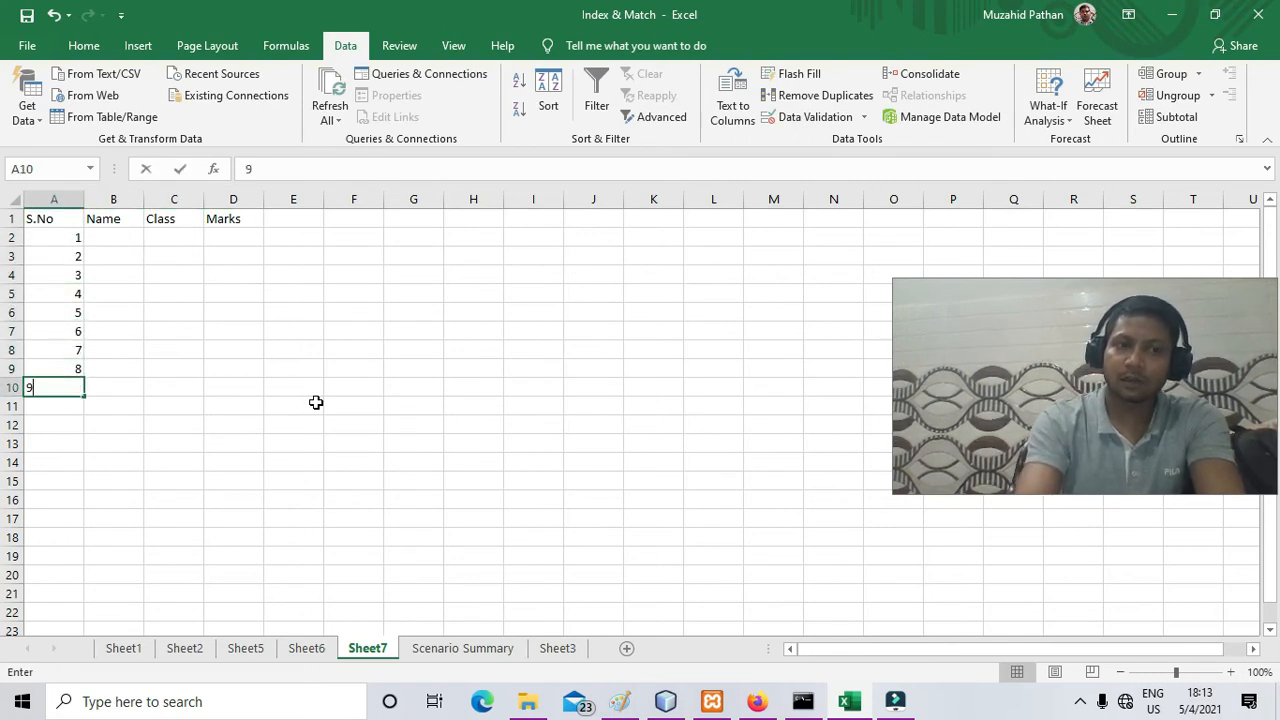
pyautogui.press('Return')
# Enter the letters A to J under Name in cells B2 to B11.
pyautogui.press('Right')
pyautogui.press('Up')
pyautogui.press('Up')
pyautogui.press('Up')
pyautogui.press('Up')
pyautogui.press('Up')
pyautogui.press('Up')
pyautogui.press('Up')
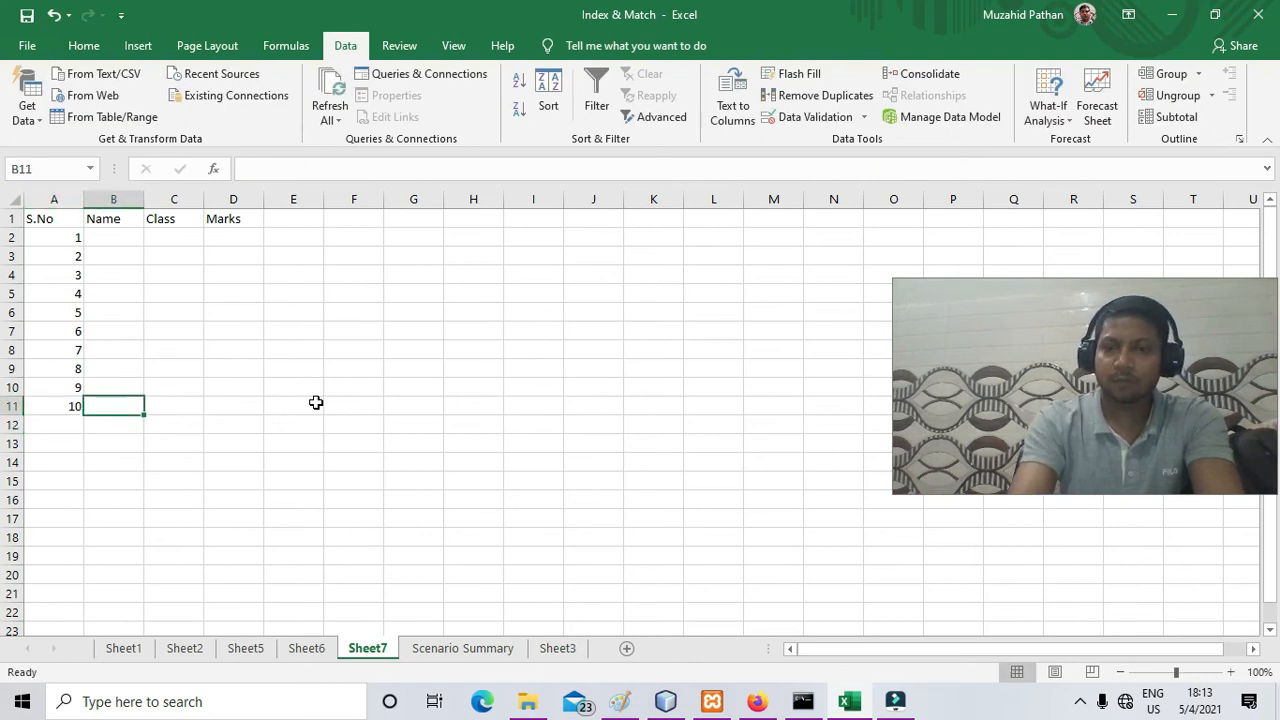
pyautogui.press('Up')
pyautogui.press('Up')
pyautogui.press('Up')
pyautogui.press('Up')
pyautogui.press('Down')
pyautogui.write('A')
pyautogui.press('Return')
pyautogui.write('B')
pyautogui.press('Return')
pyautogui.write('C')
pyautogui.press('Return')
pyautogui.write('D')
pyautogui.press('Return')
pyautogui.write('E')
pyautogui.press('Return')
pyautogui.write('F')
pyautogui.press('Return')
pyautogui.write('G')
pyautogui.press('Return')
pyautogui.write('H')
pyautogui.press('Return')
pyautogui.write('I')
pyautogui.press('Return')
pyautogui.write('J')
pyautogui.press('Tab')
# Fill the Class column with 6 in C2:C4, 7 in C5:C7 and 8 in C8:C11.
pyautogui.press('Up')
pyautogui.press('Up')
pyautogui.press('Up')
pyautogui.press('Up')
pyautogui.press('Up')
pyautogui.press('Up')
pyautogui.press('Up')
pyautogui.press('Up')
pyautogui.press('Up')
pyautogui.press('Up')
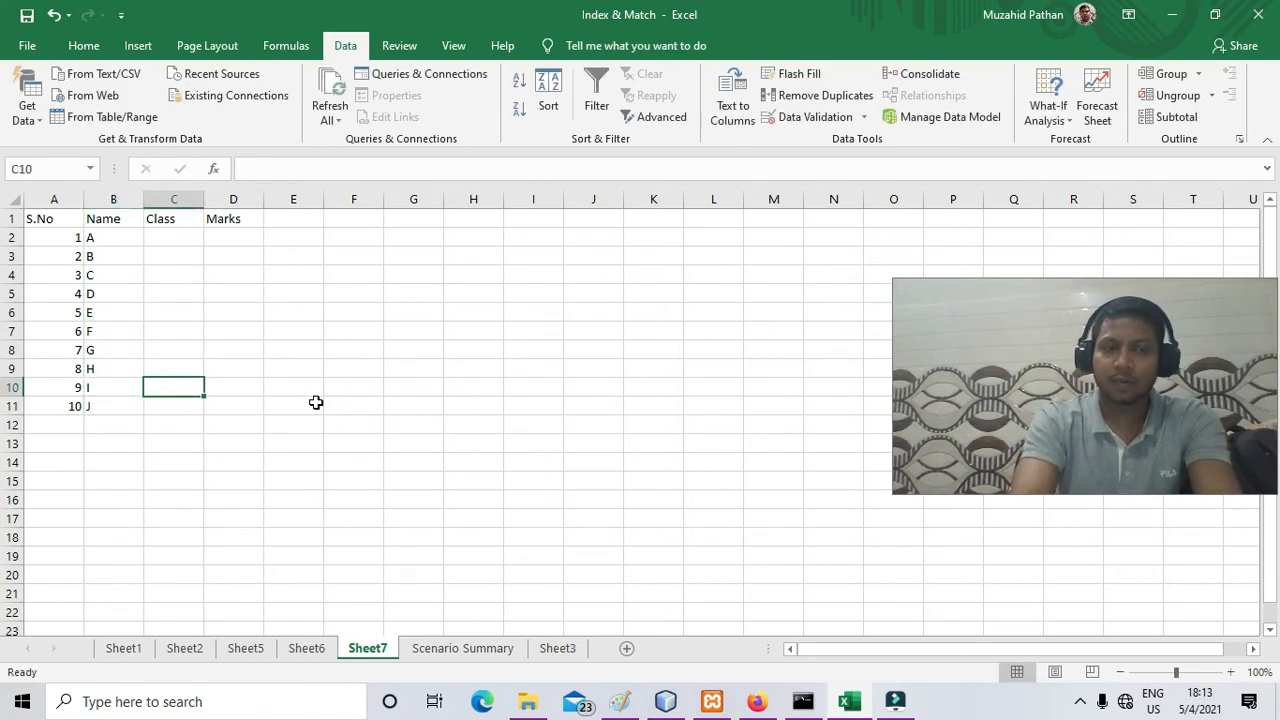
pyautogui.press('Down')
pyautogui.write('6')
pyautogui.press('Return')
pyautogui.write('6')
pyautogui.press('Return')
pyautogui.write('6')
pyautogui.press('Return')
pyautogui.write('7')
pyautogui.press('Return')
pyautogui.write('7')
pyautogui.press('Return')
pyautogui.write('7')
pyautogui.press('Return')
pyautogui.write('8')
pyautogui.press('Return')
pyautogui.write('8')
pyautogui.press('Return')
pyautogui.write('8')
pyautogui.press('Return')
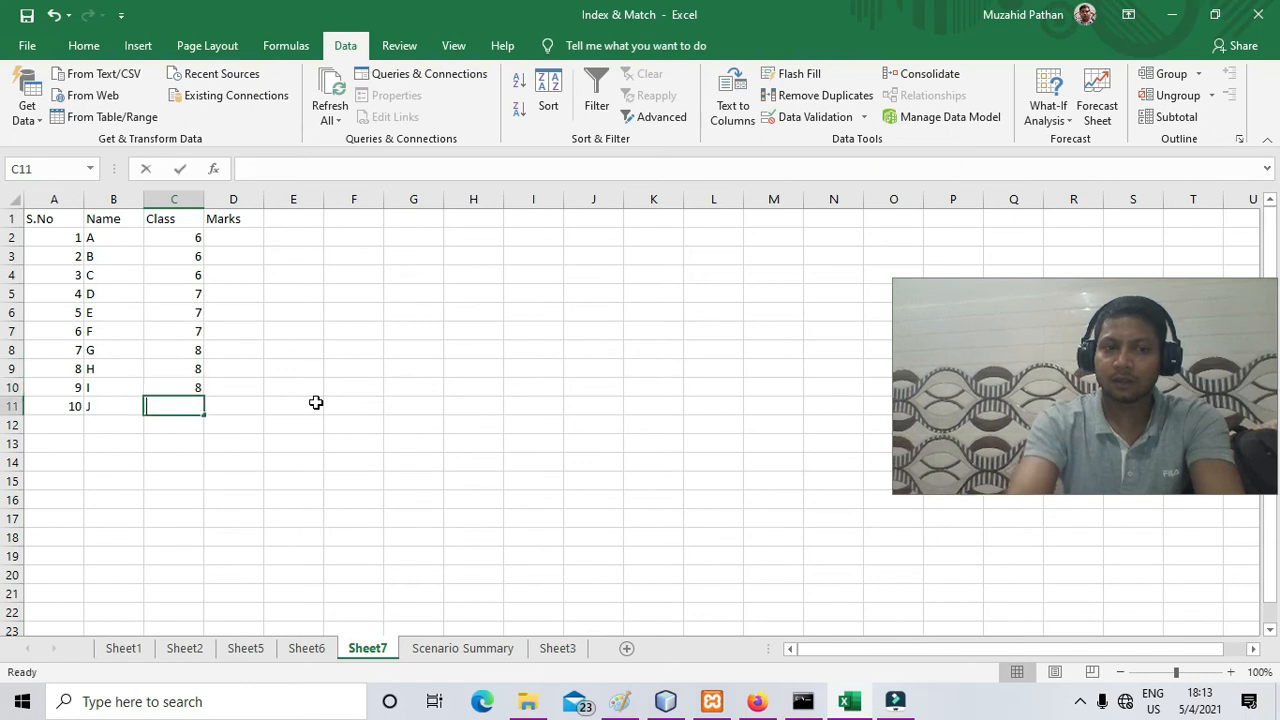
pyautogui.write('8')
pyautogui.press('Return')
# Enter the marks 65, 36, 65, 25, 14, 25, 65, 36, 9 and 65 under Marks in cells D2 to D11.
pyautogui.press('Right')
pyautogui.press('Up')
pyautogui.press('Up')
pyautogui.press('Up')
pyautogui.press('Up')
pyautogui.press('Up')
pyautogui.press('Up')
pyautogui.press('Up')
pyautogui.press('Up')
pyautogui.press('Up')
pyautogui.press('Up')
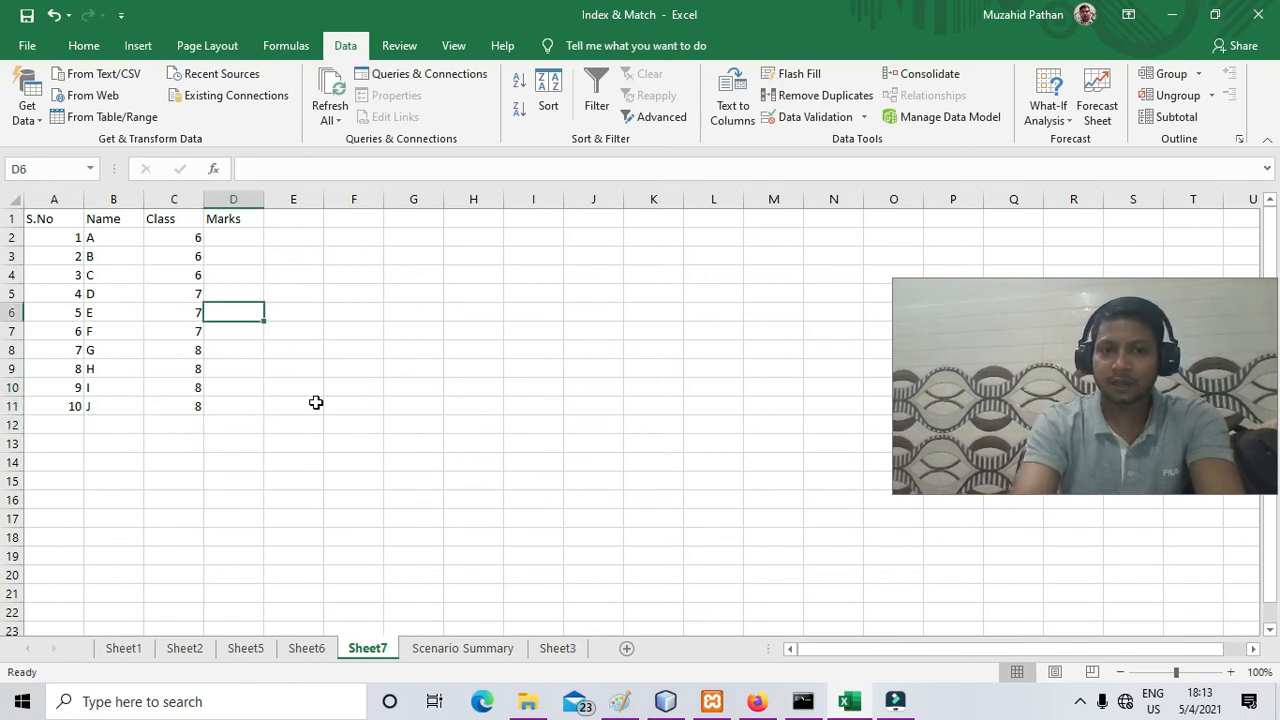
pyautogui.write('65')
pyautogui.press('Return')
pyautogui.write('36')
pyautogui.press('Return')
pyautogui.write('65')
pyautogui.press('Return')
pyautogui.write('25')
pyautogui.press('Return')
pyautogui.write('14')
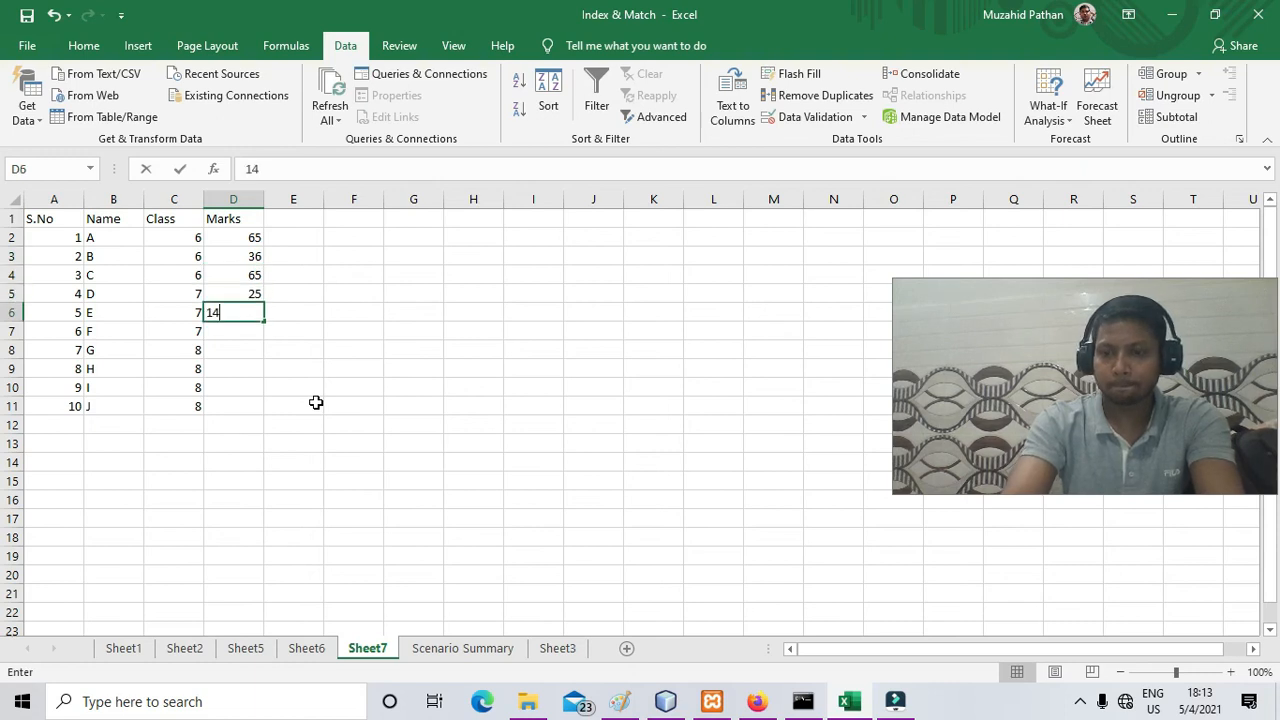
pyautogui.press('Return')
pyautogui.write('25')
pyautogui.press('Return')
pyautogui.write('65')
pyautogui.press('Return')
pyautogui.write('36')
pyautogui.press('Return')
pyautogui.write('9')
pyautogui.press('Return')
pyautogui.write('65')
pyautogui.press('Return')
# Change the mark for student I in cell D10 to 54.
pyautogui.press('Up')
pyautogui.press('Up')
pyautogui.write('54')
pyautogui.press('Return')
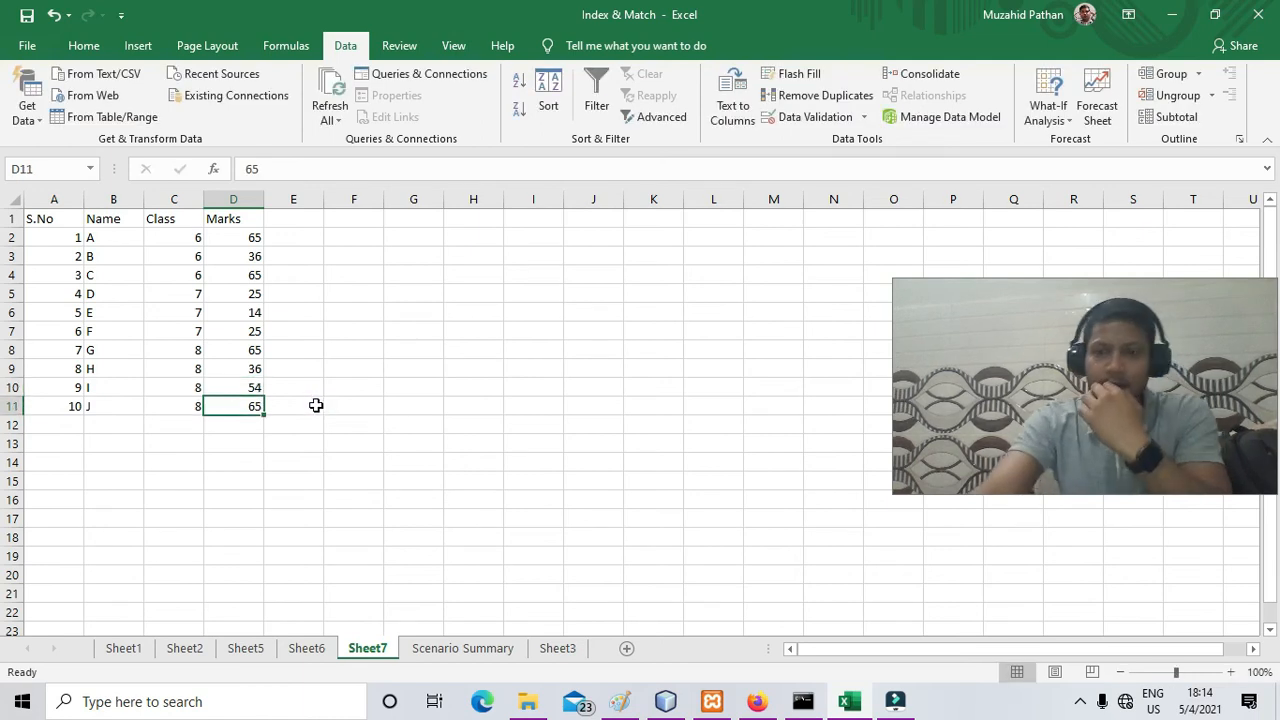
# Add subtotals to the list A1:D11 that sum Marks at each change in Class.
pyautogui.moveTo(38, 216); pyautogui.dragTo(257, 404)
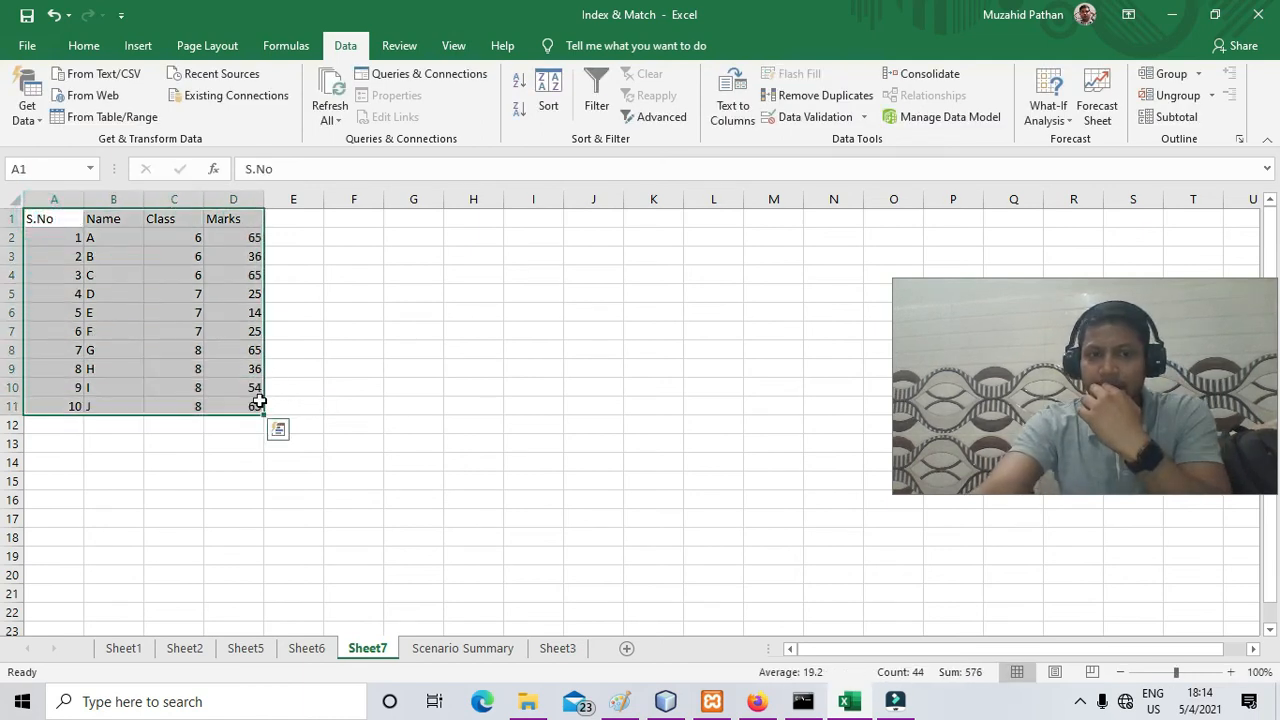
pyautogui.click(1173, 120)
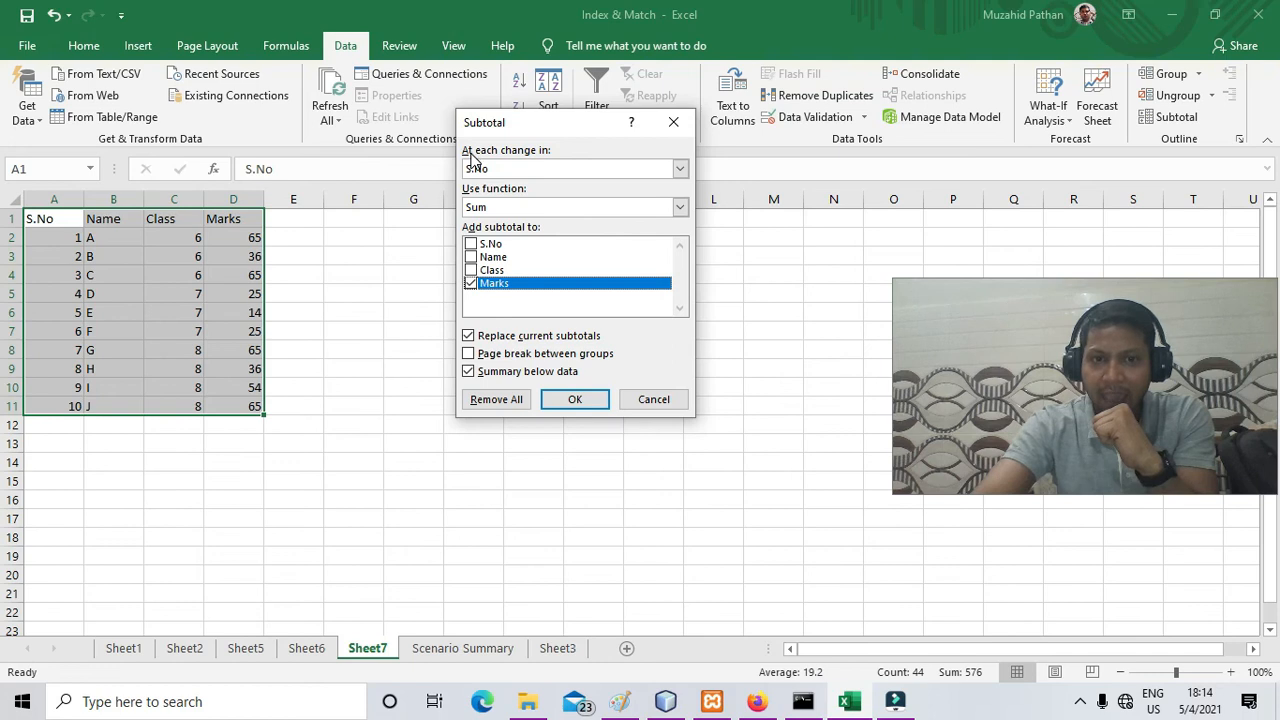
pyautogui.click(545, 170)
pyautogui.click(502, 209)
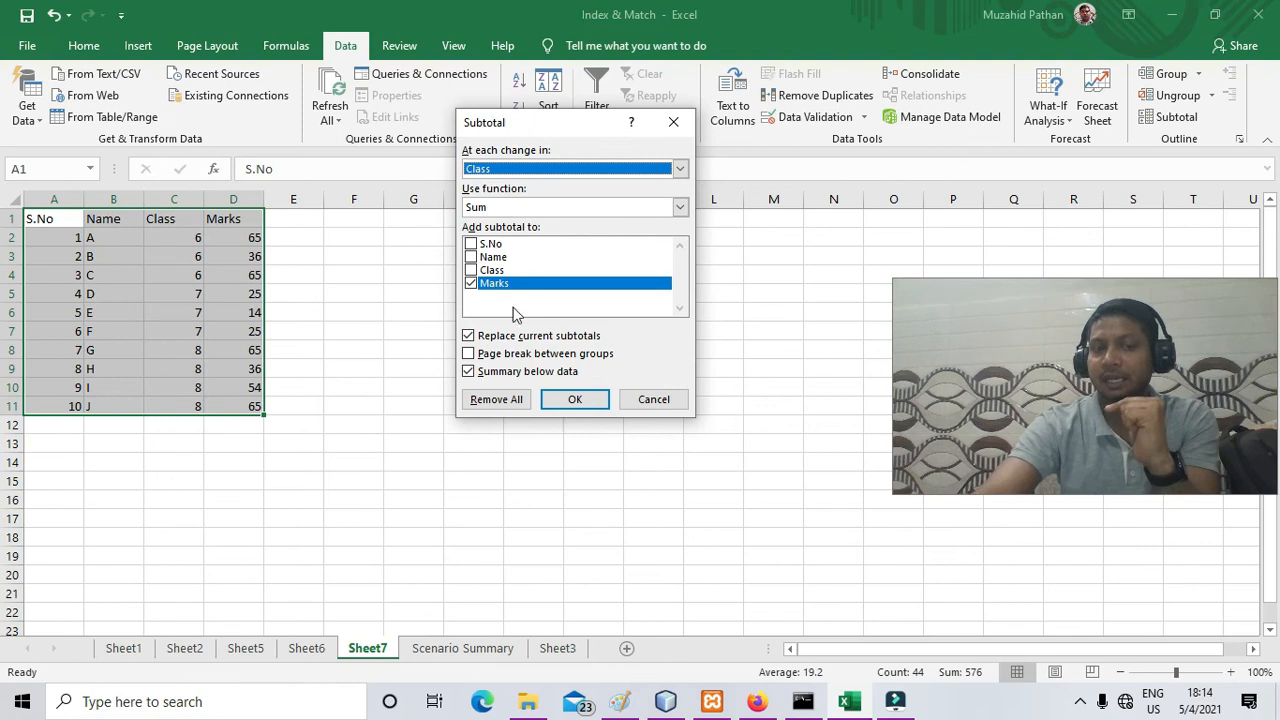
pyautogui.click(571, 399)
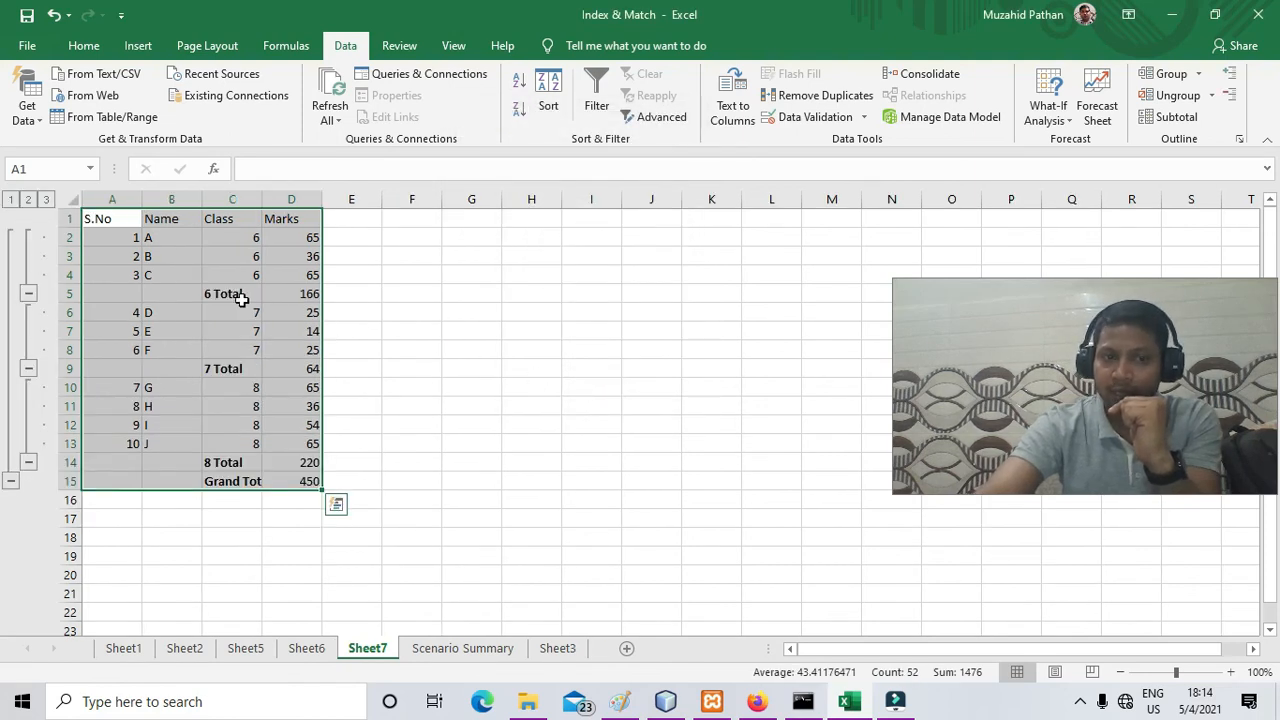
# Select the total rows for classes 6, 7 and 8 in turn to review each class's marks subtotal.
pyautogui.moveTo(215, 298); pyautogui.dragTo(303, 294)
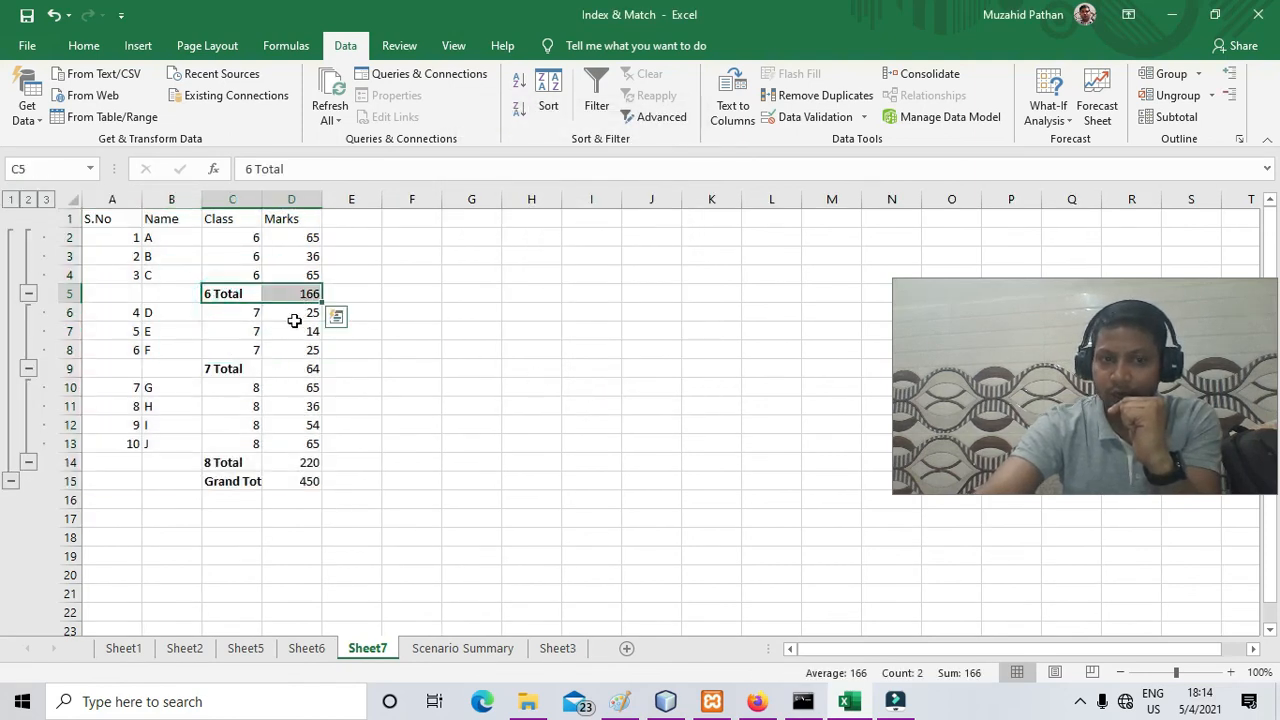
pyautogui.moveTo(226, 371); pyautogui.dragTo(314, 371)
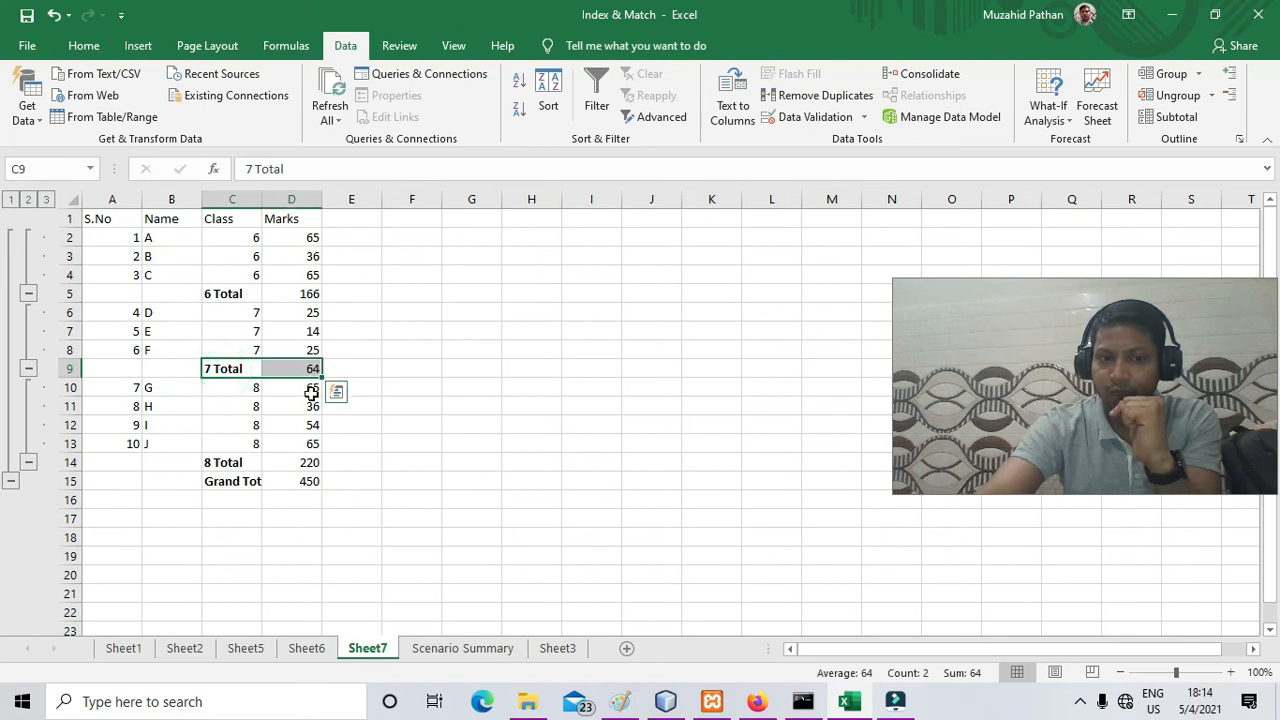
pyautogui.moveTo(220, 466); pyautogui.dragTo(298, 466)
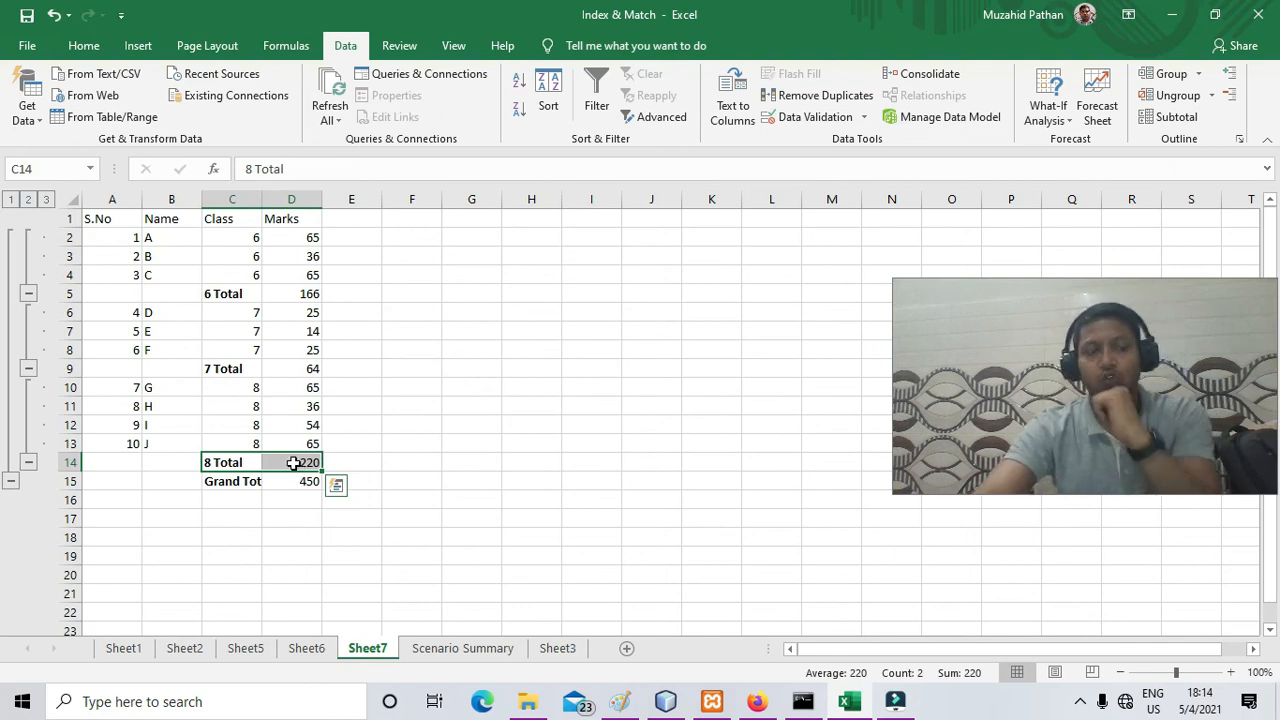
# Select A1:D15, collapse and expand its outline detail to compare the summary levels, and finish with all rows shown.
pyautogui.moveTo(109, 217); pyautogui.dragTo(312, 482)
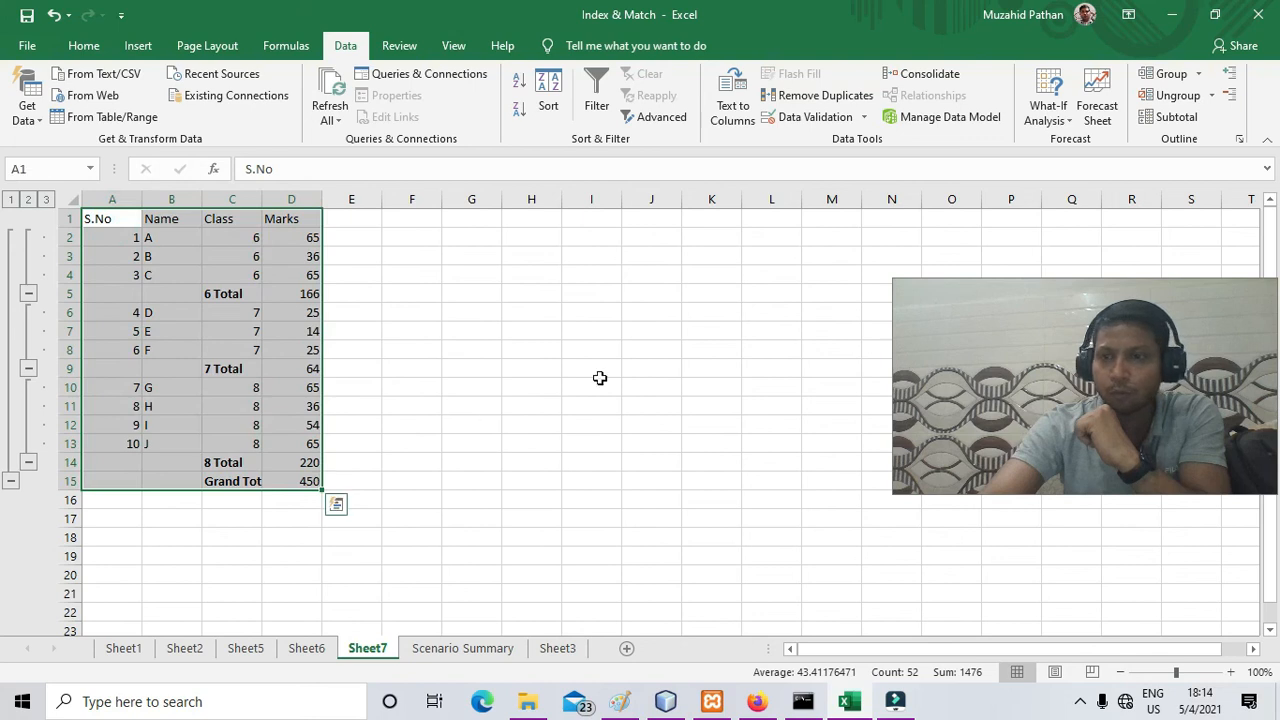
pyautogui.click(1232, 97)
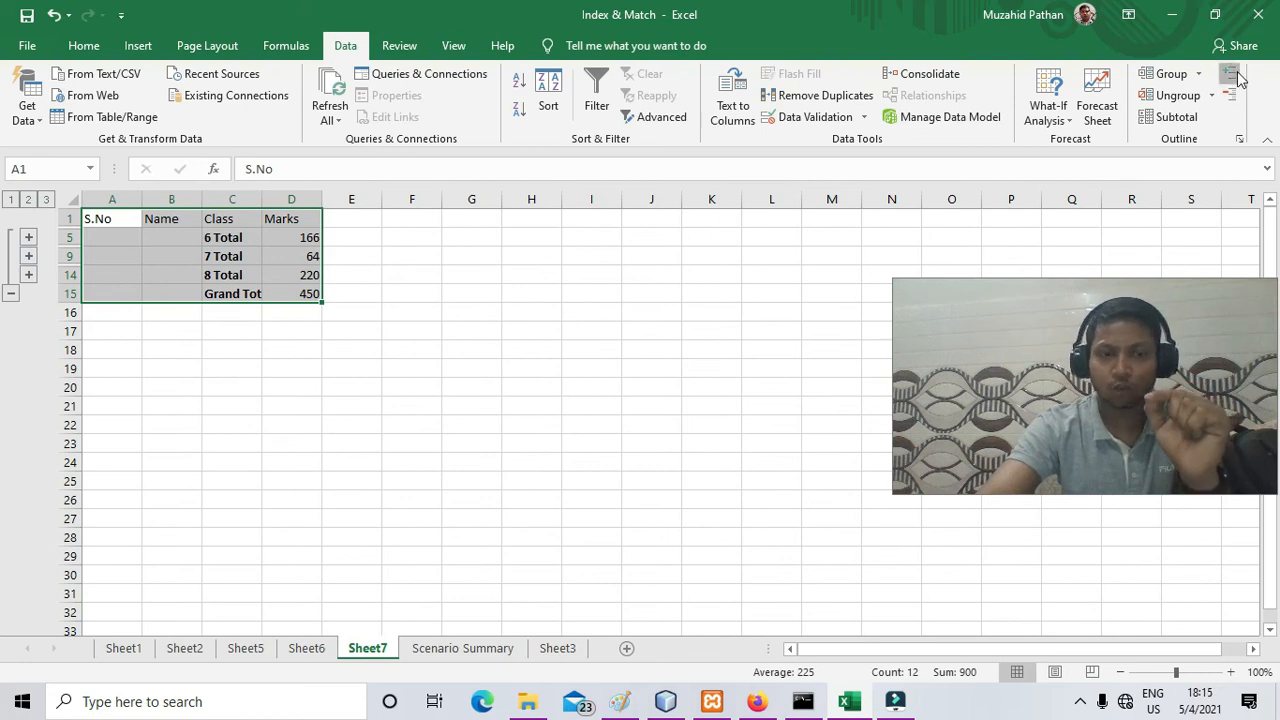
pyautogui.click(1236, 78)
pyautogui.click(1233, 95)
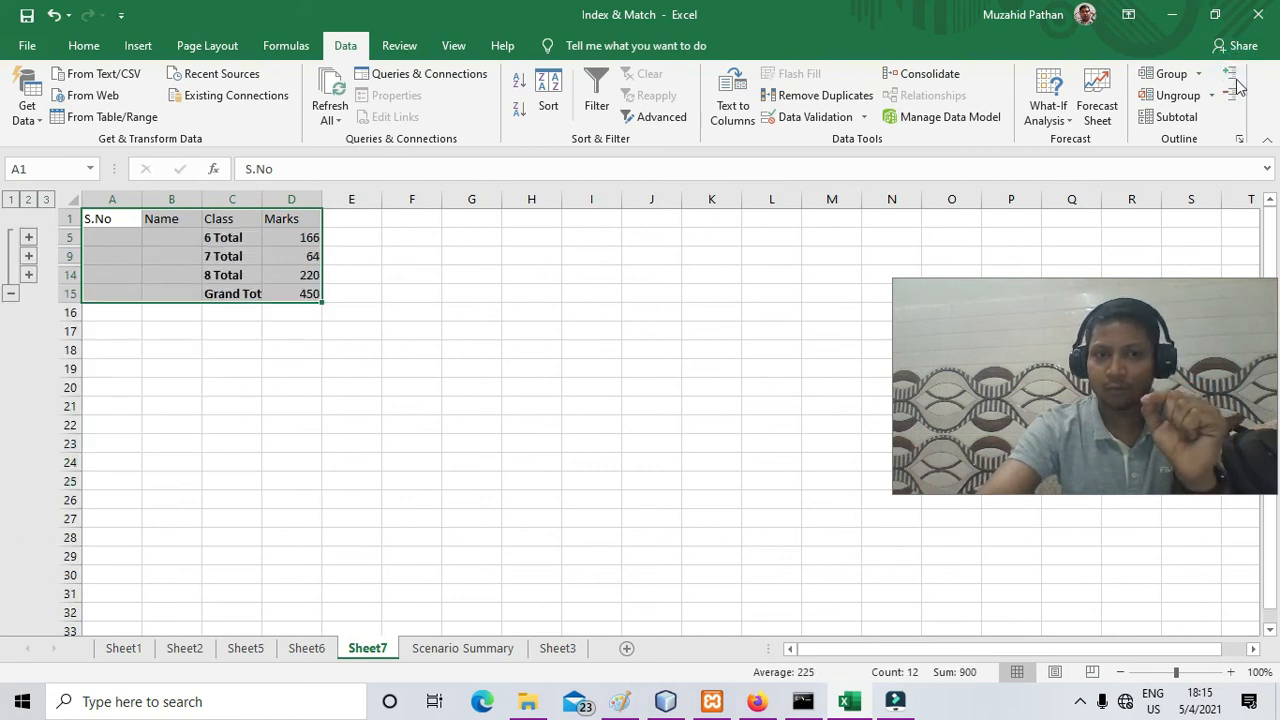
pyautogui.click(1238, 45)
pyautogui.click(1233, 95)
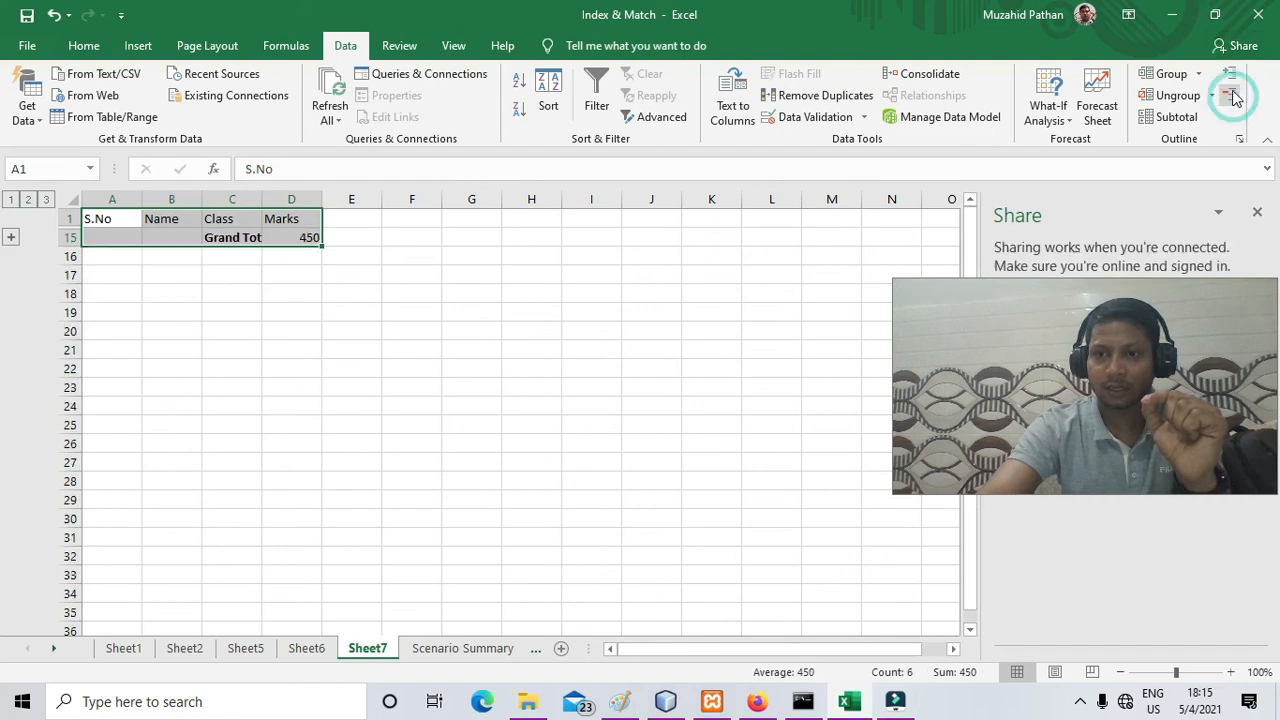
pyautogui.click(1233, 78)
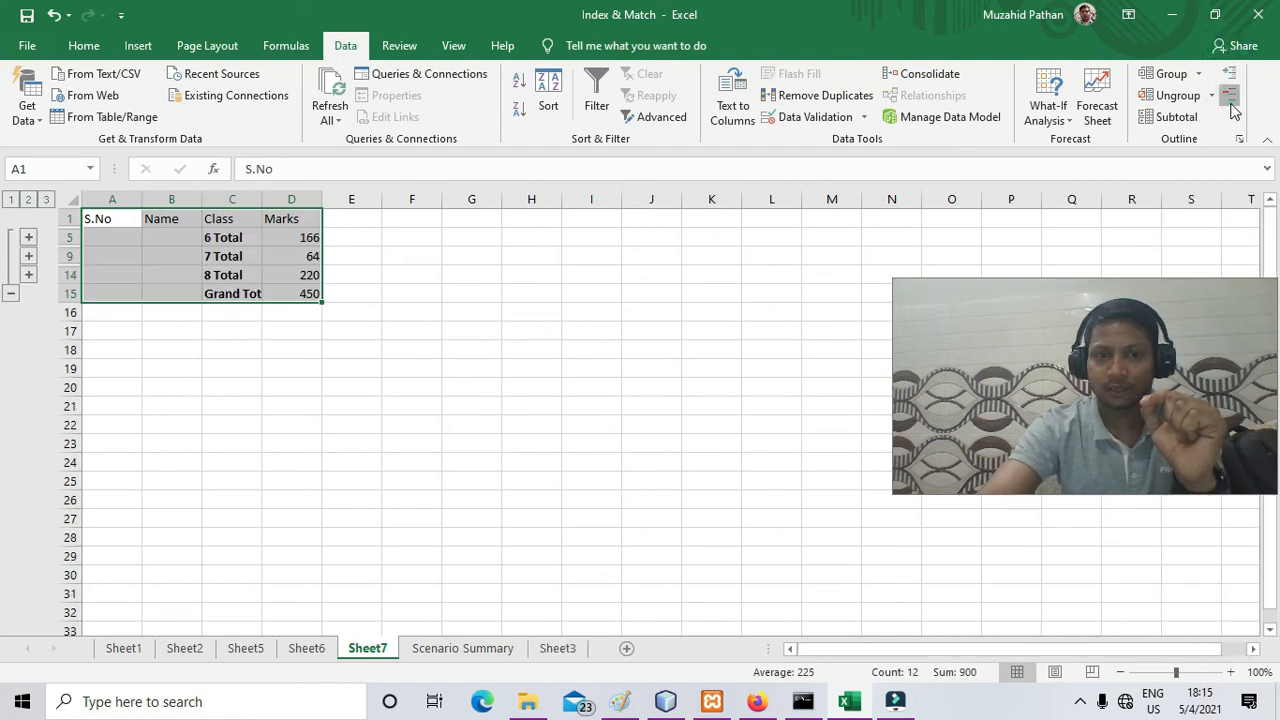
pyautogui.click(1233, 93)
pyautogui.click(1231, 76)
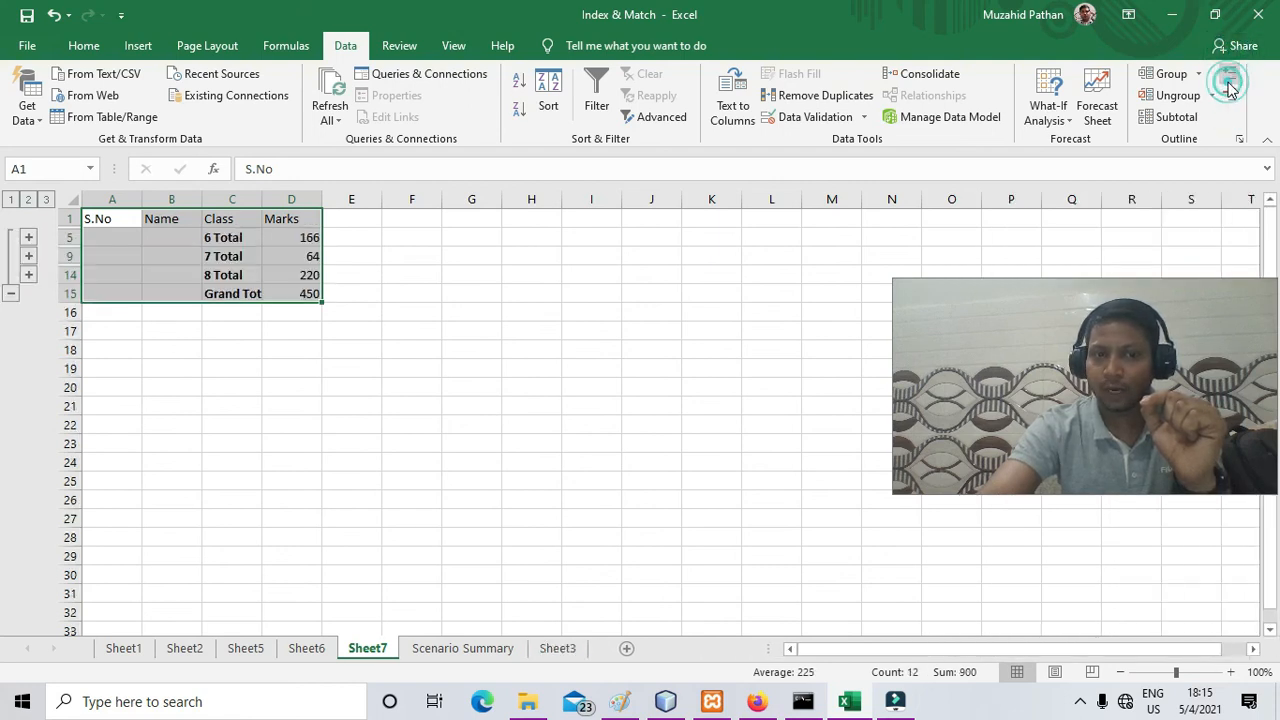
pyautogui.click(1231, 76)
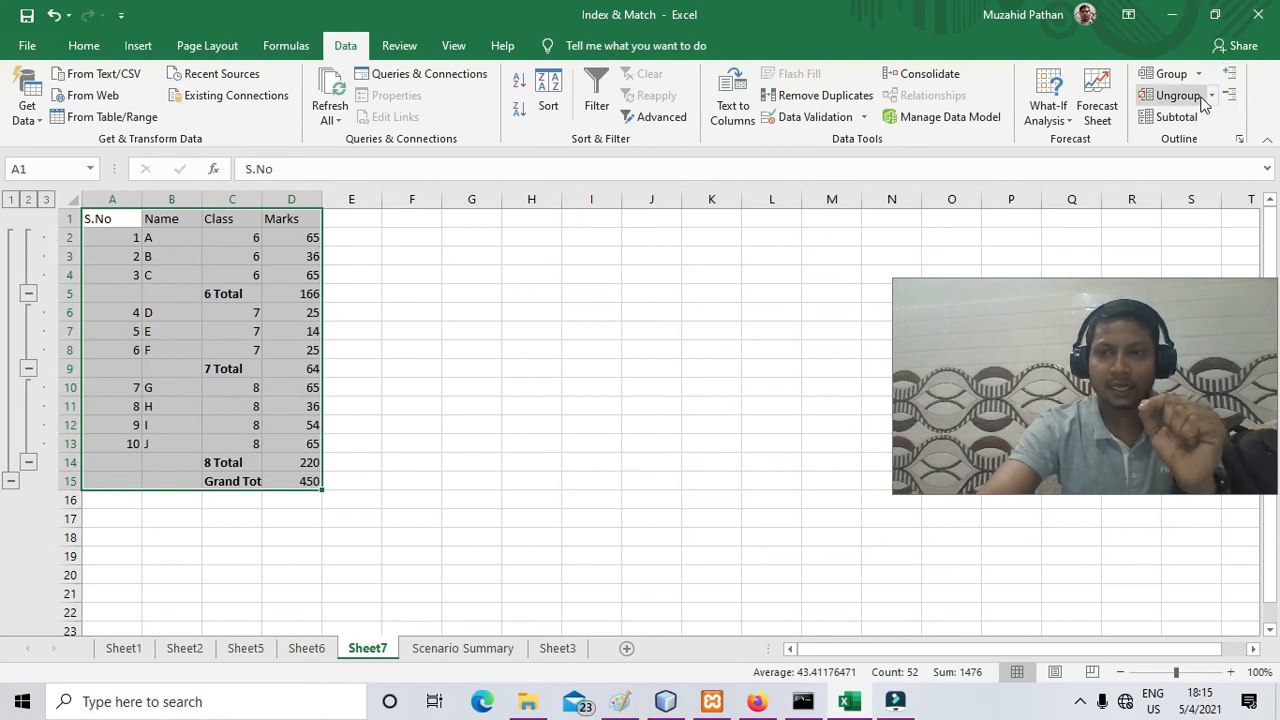
# Ungroup the rows of A1:D15 twice to remove both remaining outline levels.
pyautogui.click(1198, 100)
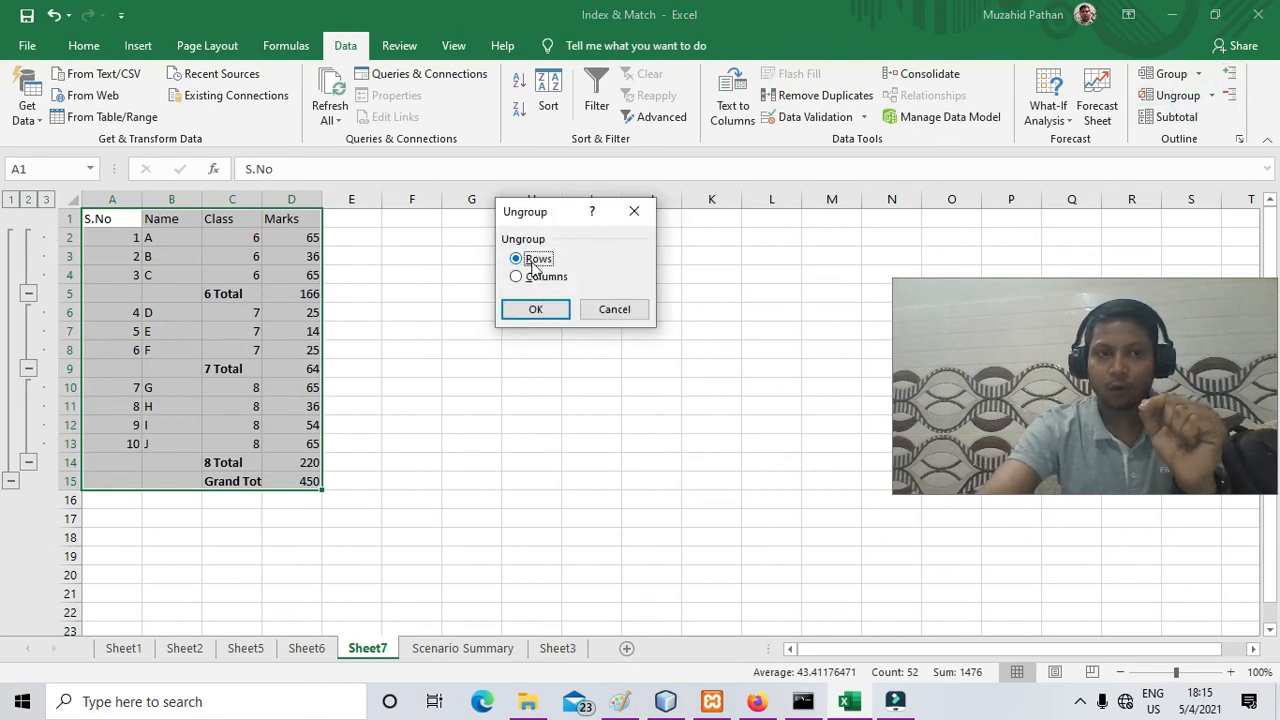
pyautogui.click(534, 309)
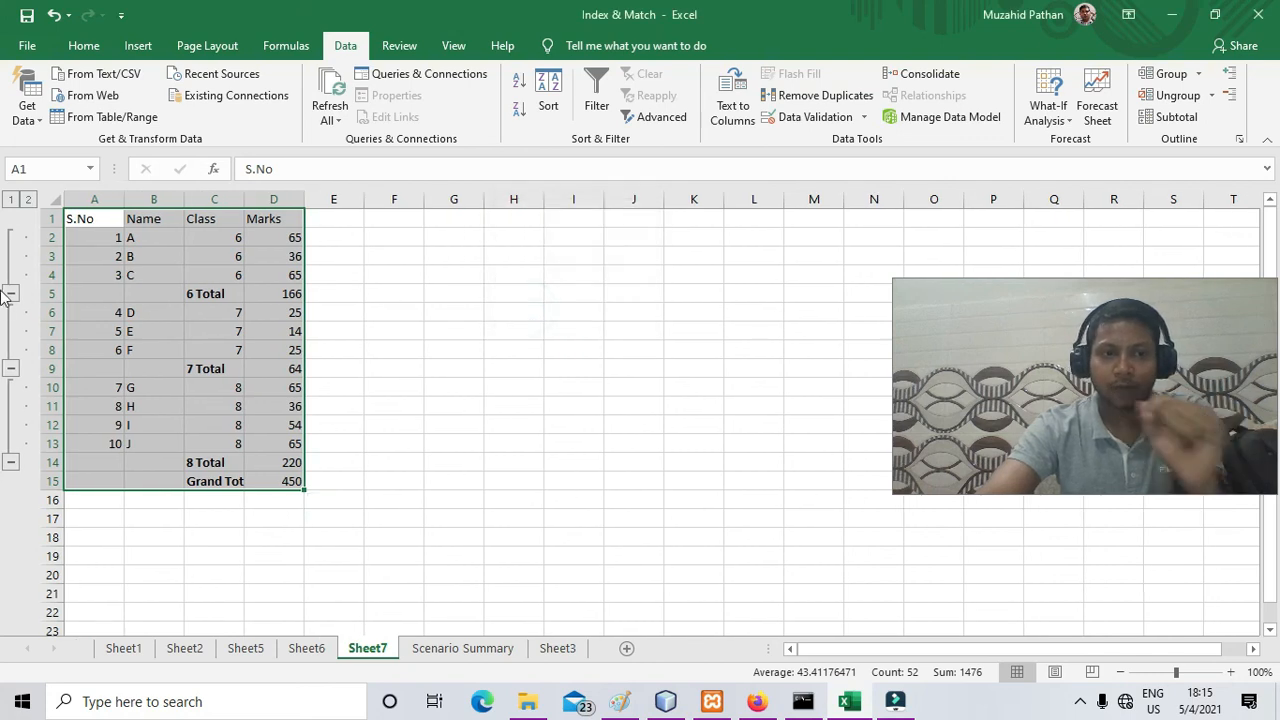
pyautogui.click(1175, 95)
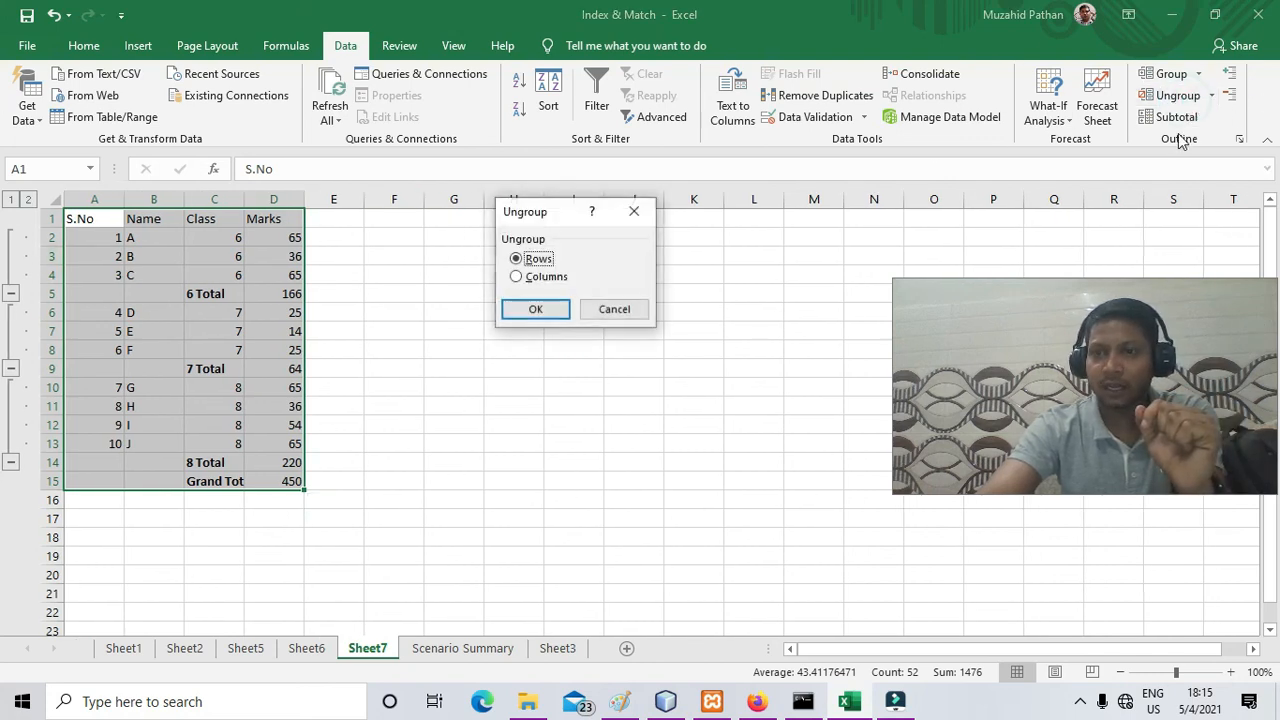
pyautogui.click(531, 309)
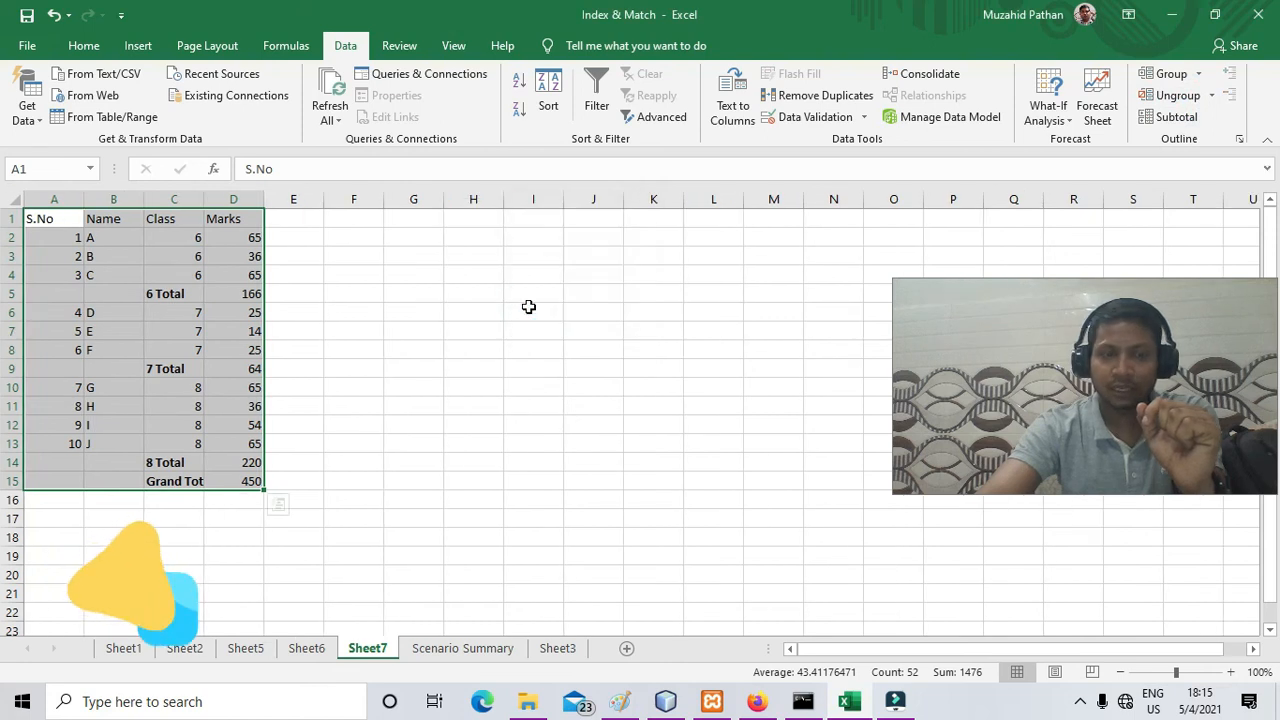